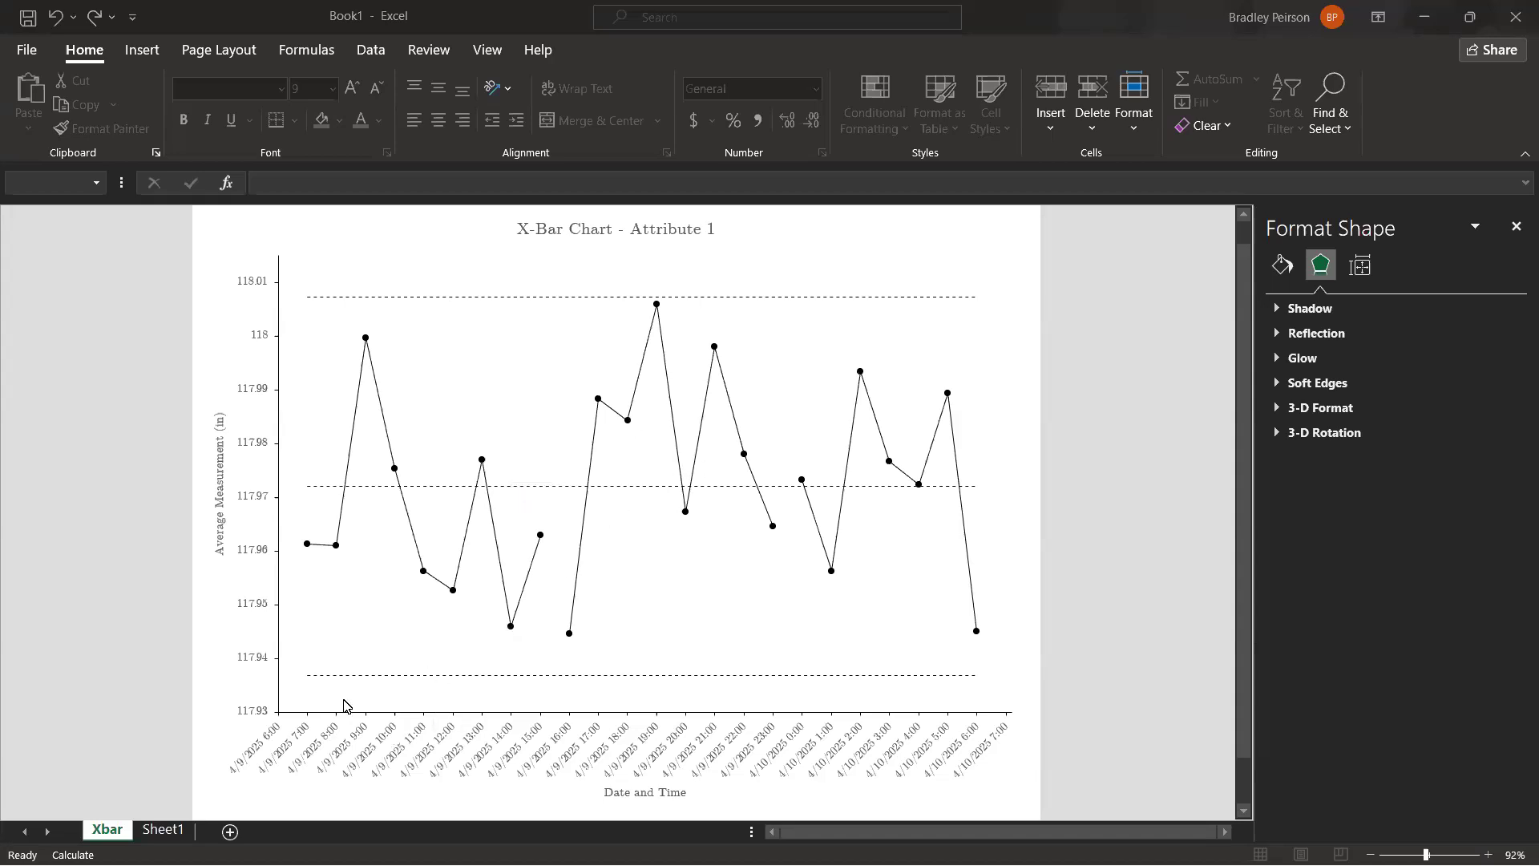
Step: Switch to Sheet1 and examine the Time, Sample 1–3, X-bar and R columns and the calculated values in column H
left_click(175, 832)
left_click(176, 833)
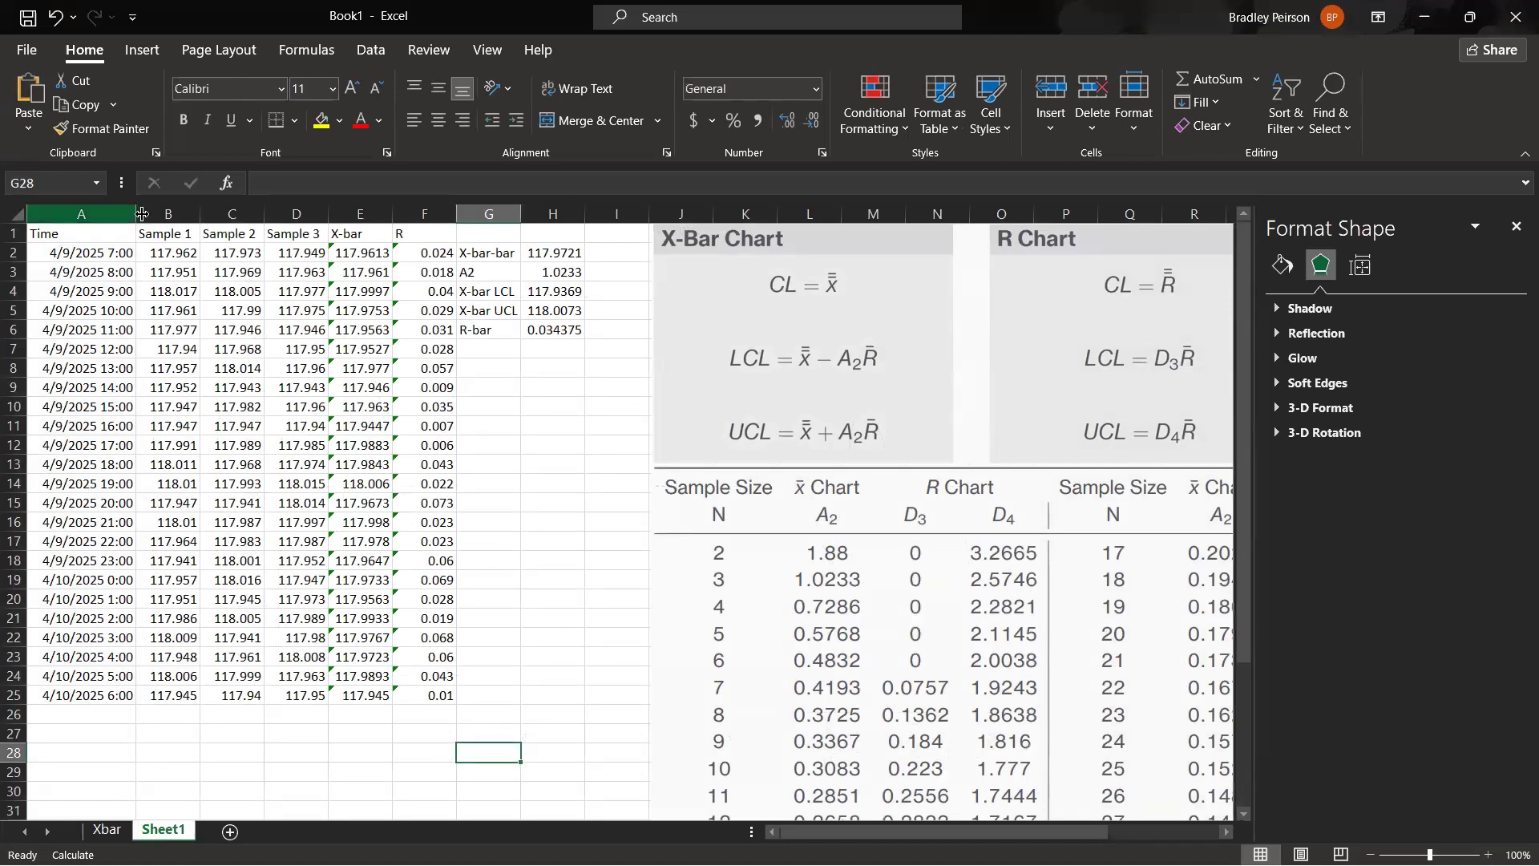
left_click_drag(93, 212, 285, 215)
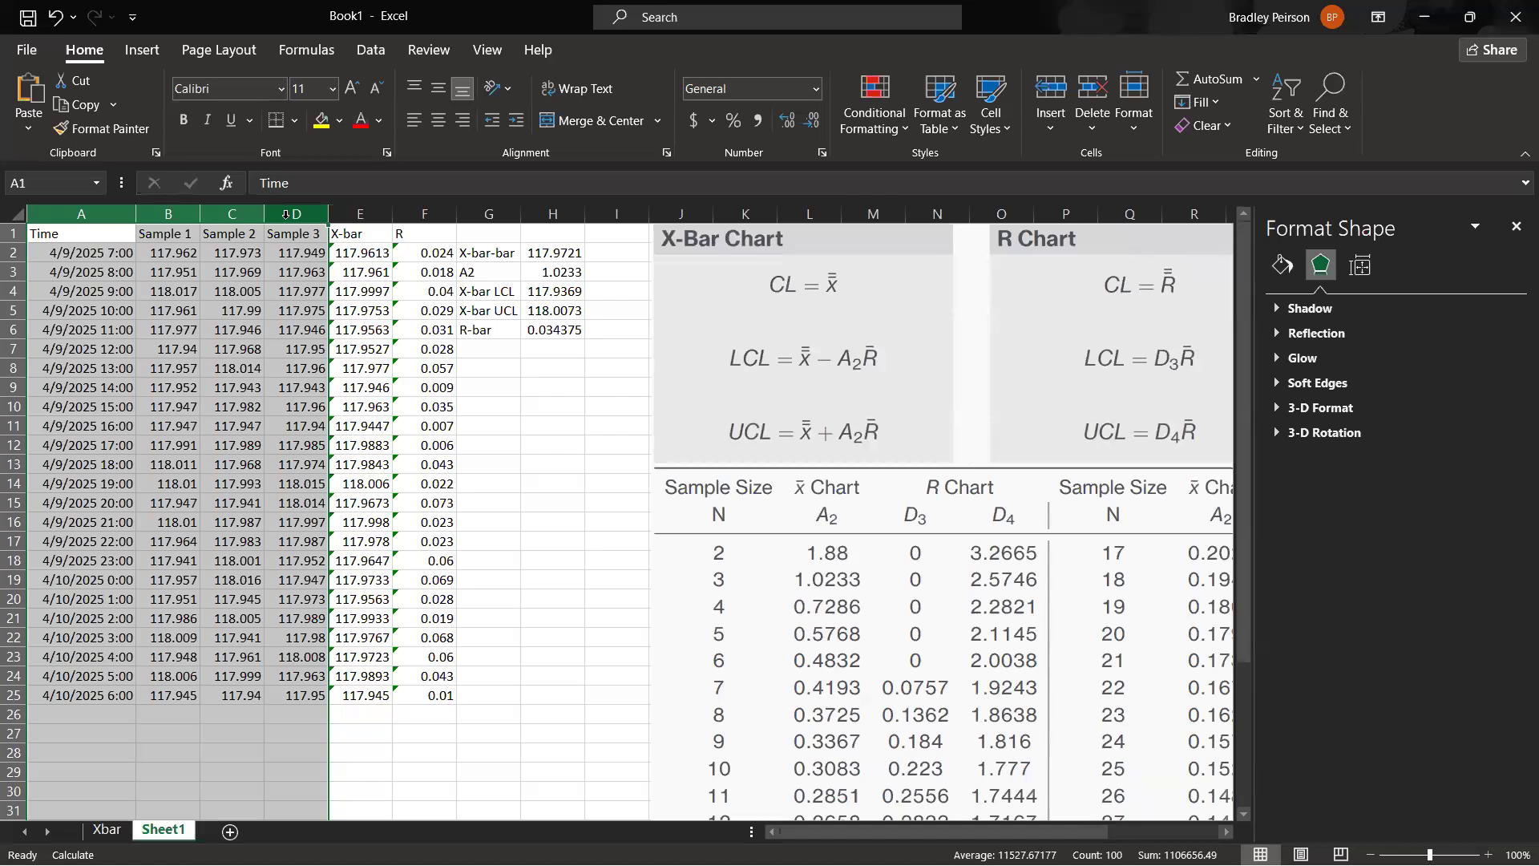
left_click(359, 207)
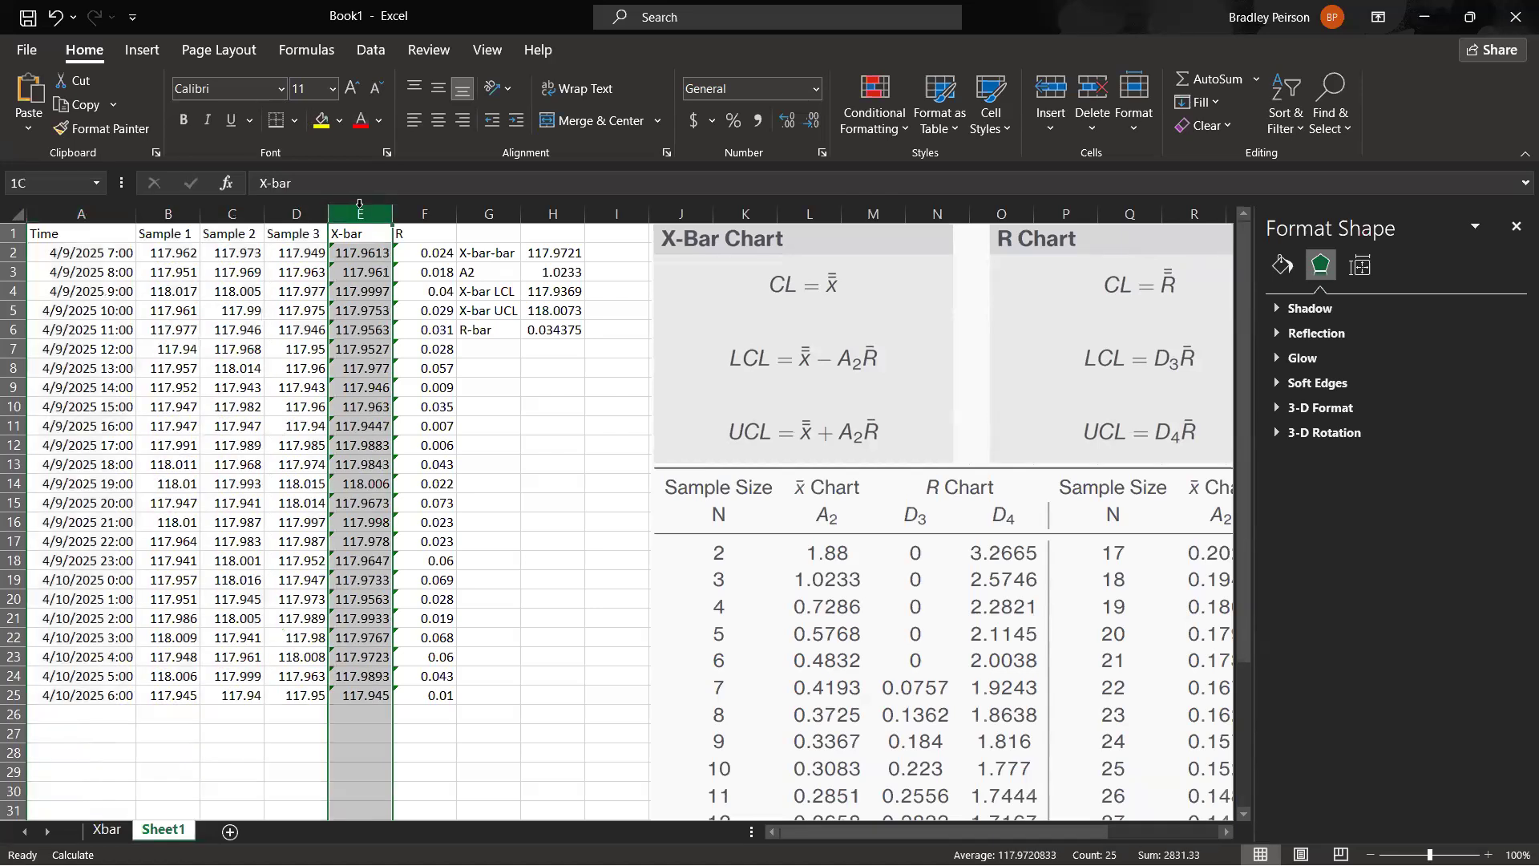
left_click(415, 206)
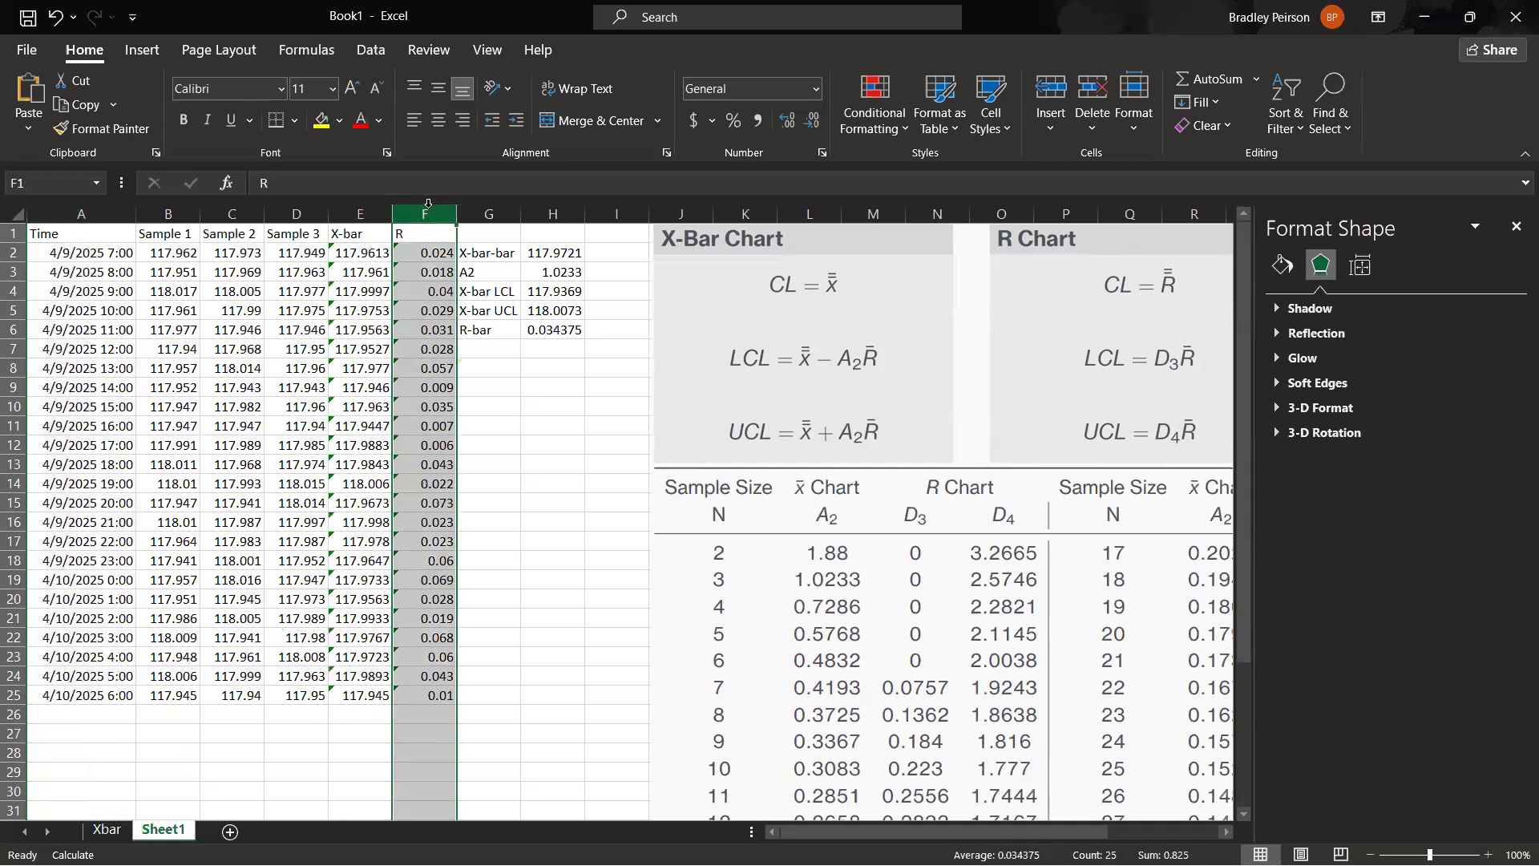
left_click(559, 212)
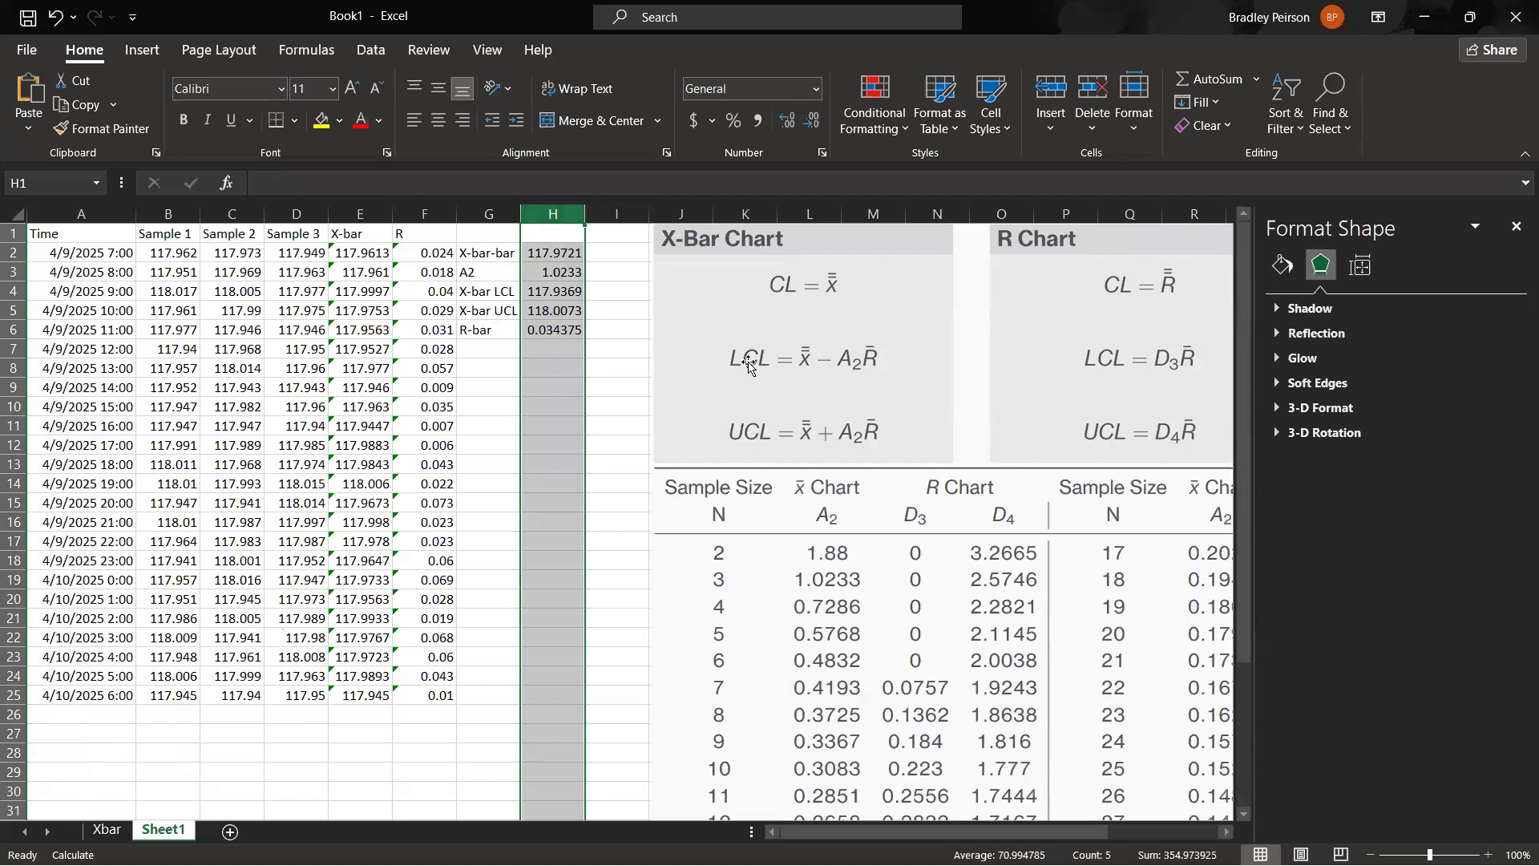
Step: Review the control-limit formulas, the A2 factor table, the R values in F2:F25 and the R-bar formula in H6
left_click(817, 325)
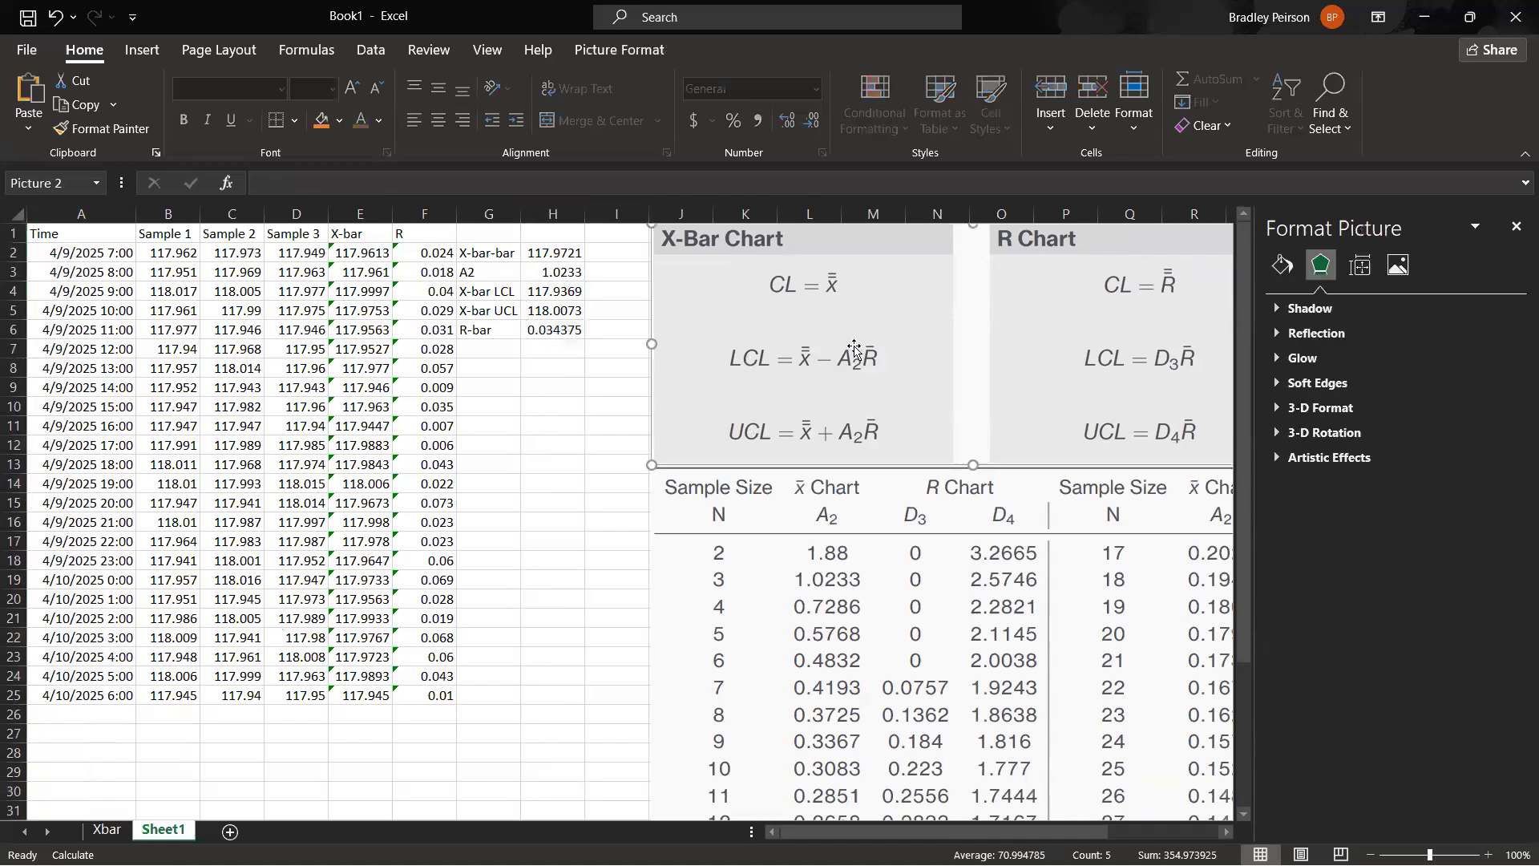
left_click(834, 586)
left_click(835, 397)
left_click_drag(425, 255, 439, 693)
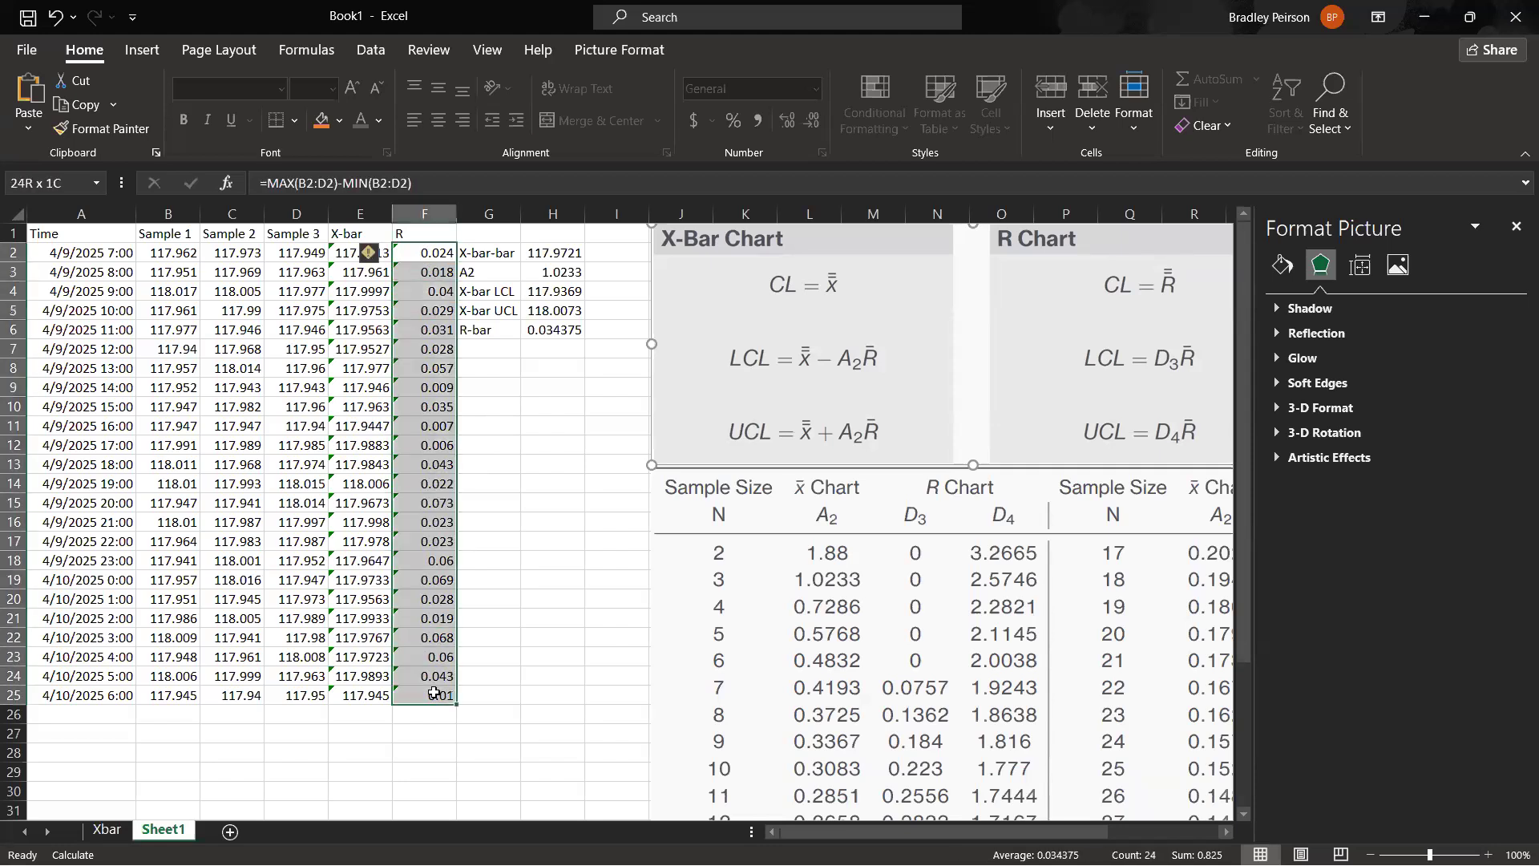
left_click(556, 331)
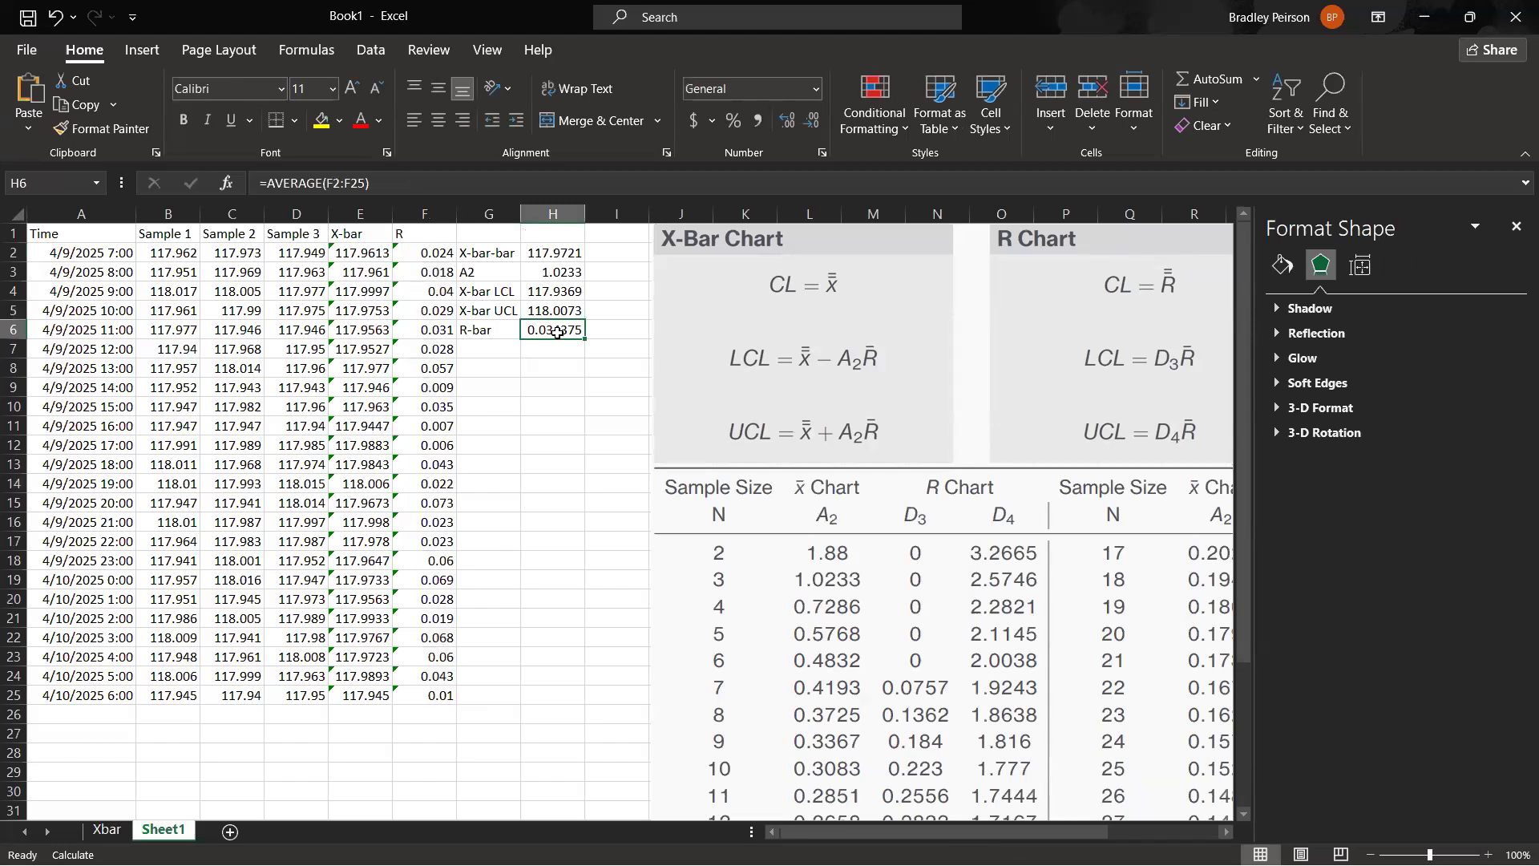
left_click_drag(410, 255, 435, 687)
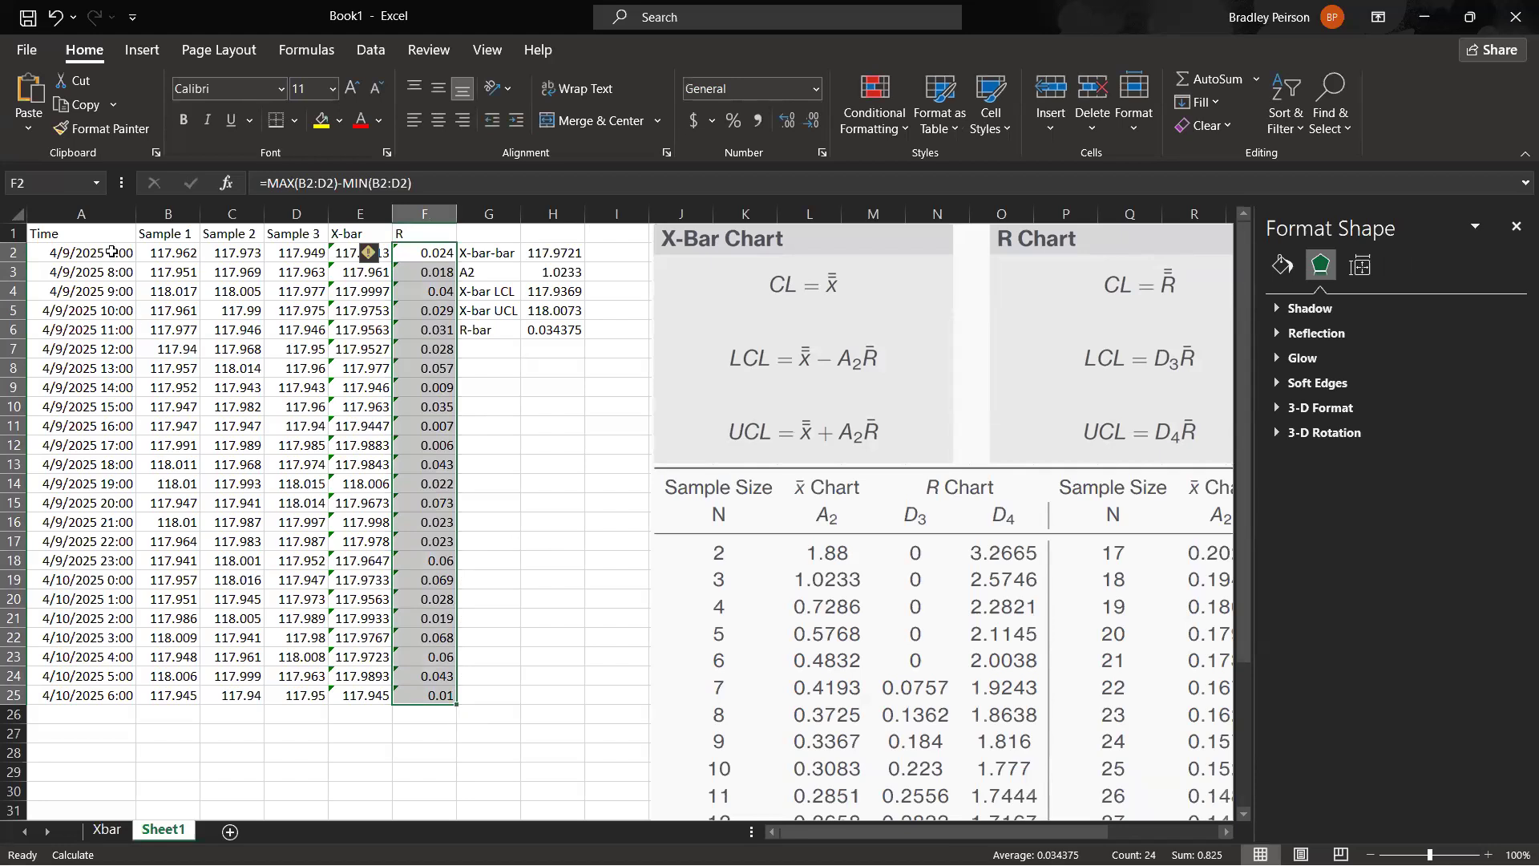
Step: Insert a markers-only scatter chart of the first-shift ranges, using times A2:A10 and R values F2:F10
left_click_drag(113, 251, 124, 406)
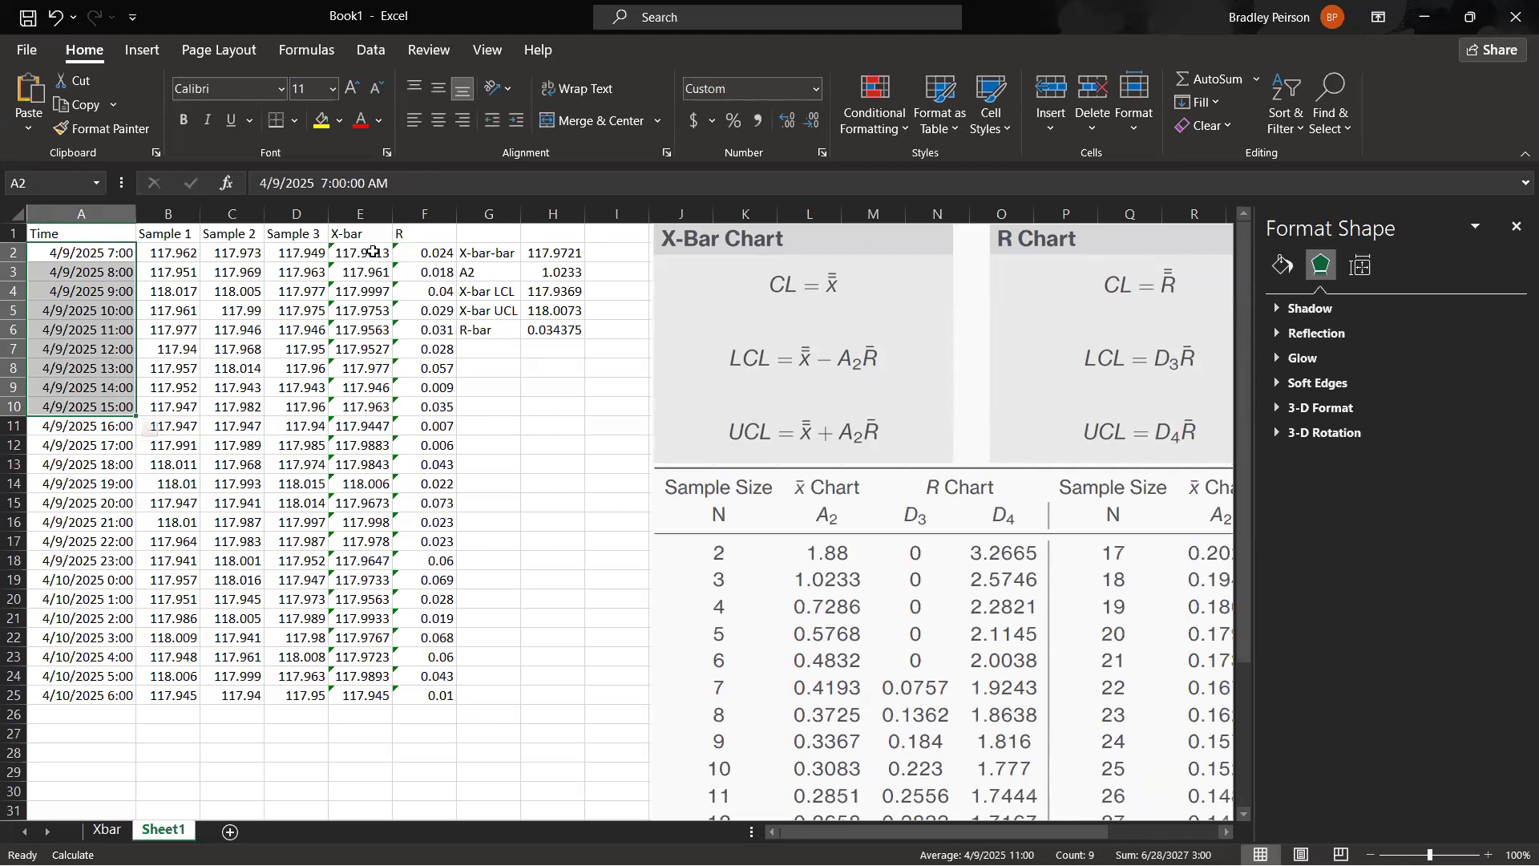
left_click(419, 255)
left_click_drag(418, 276, 427, 409)
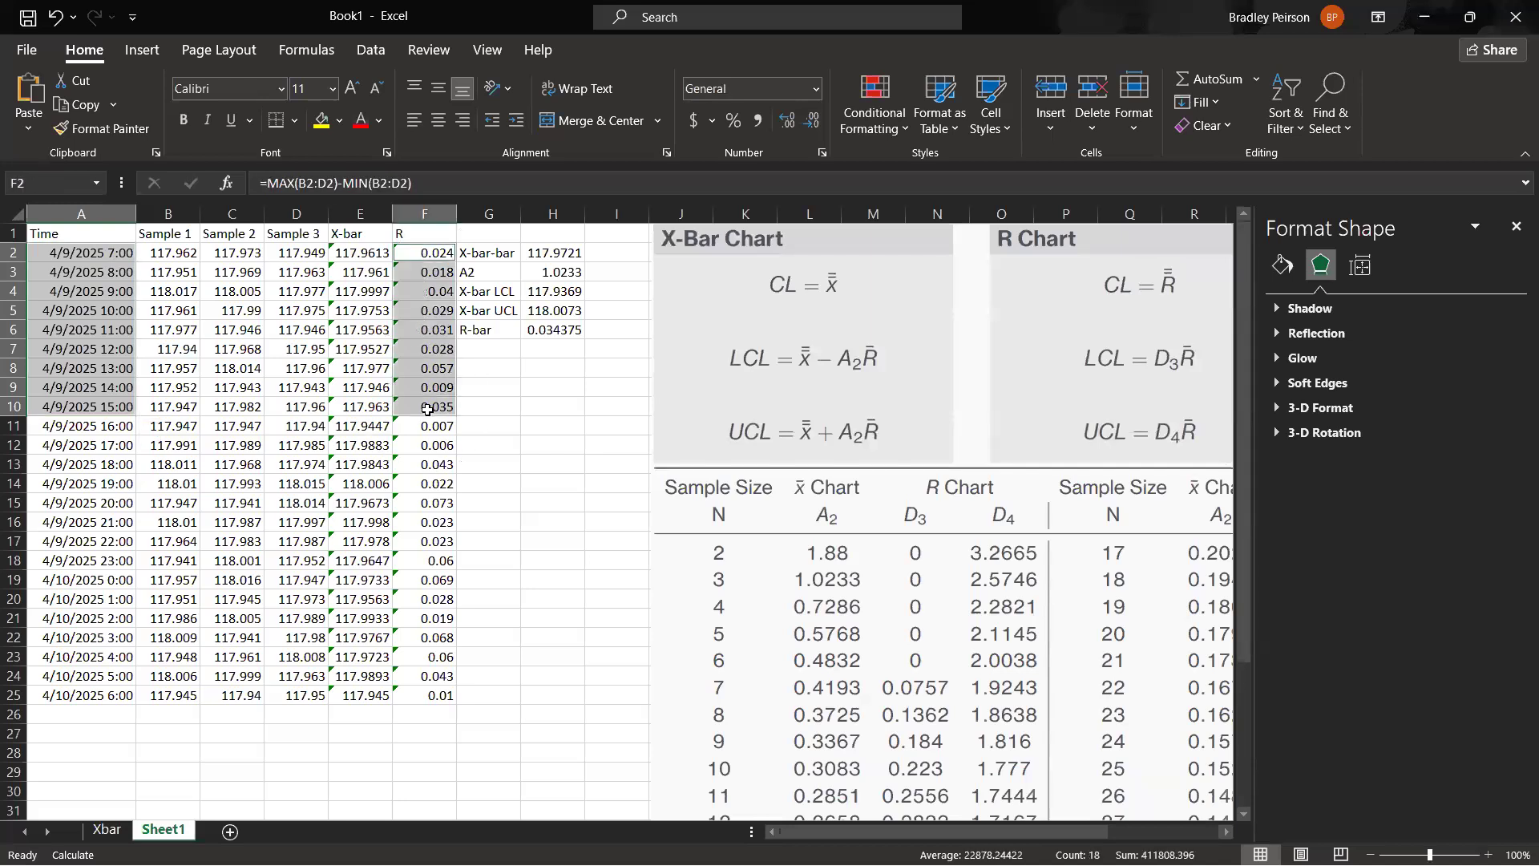
left_click(133, 52)
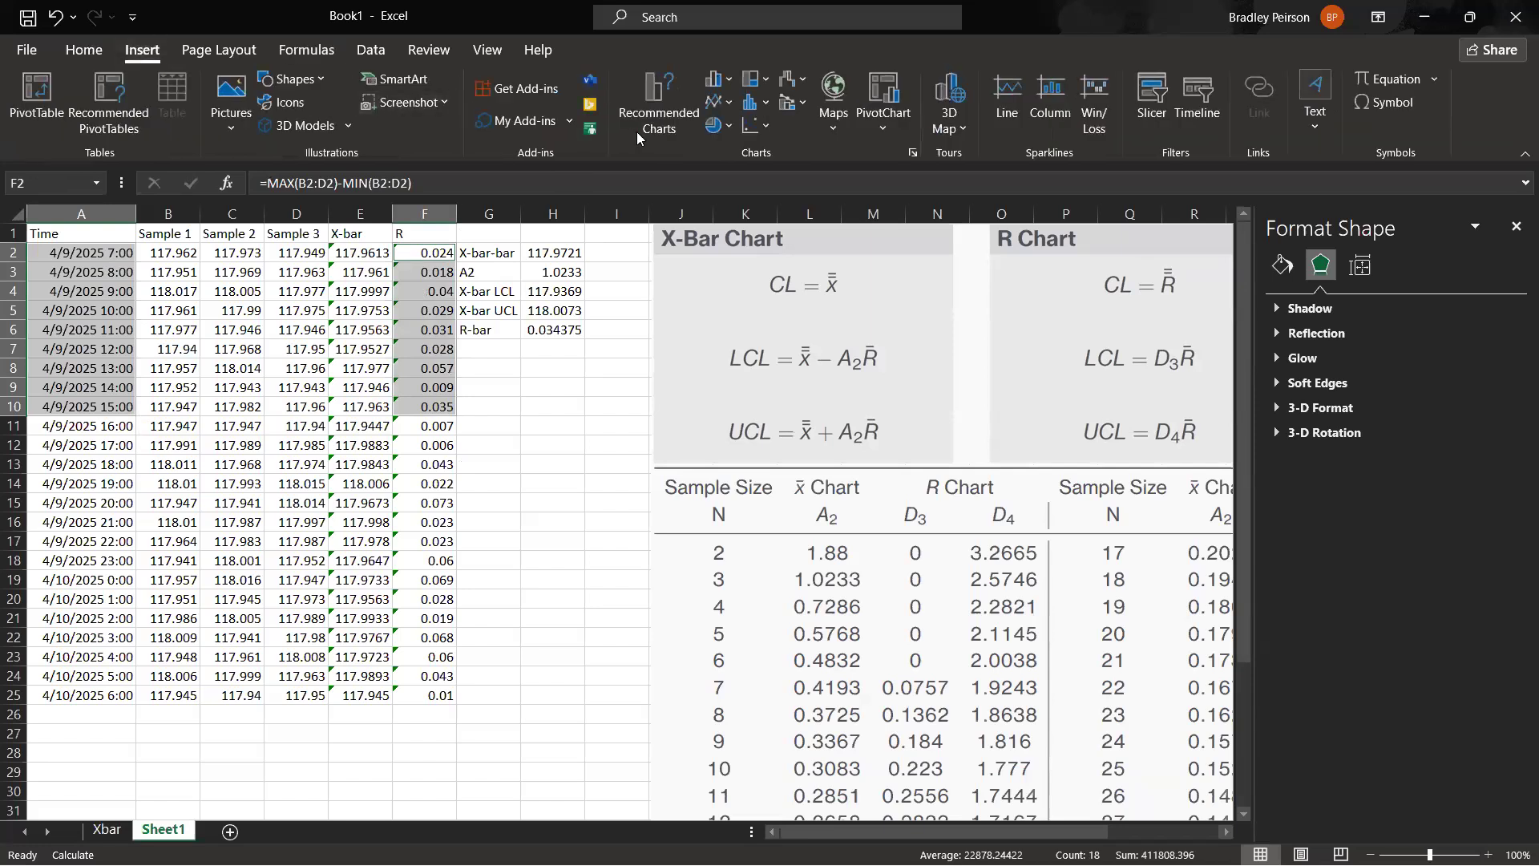
left_click(757, 128)
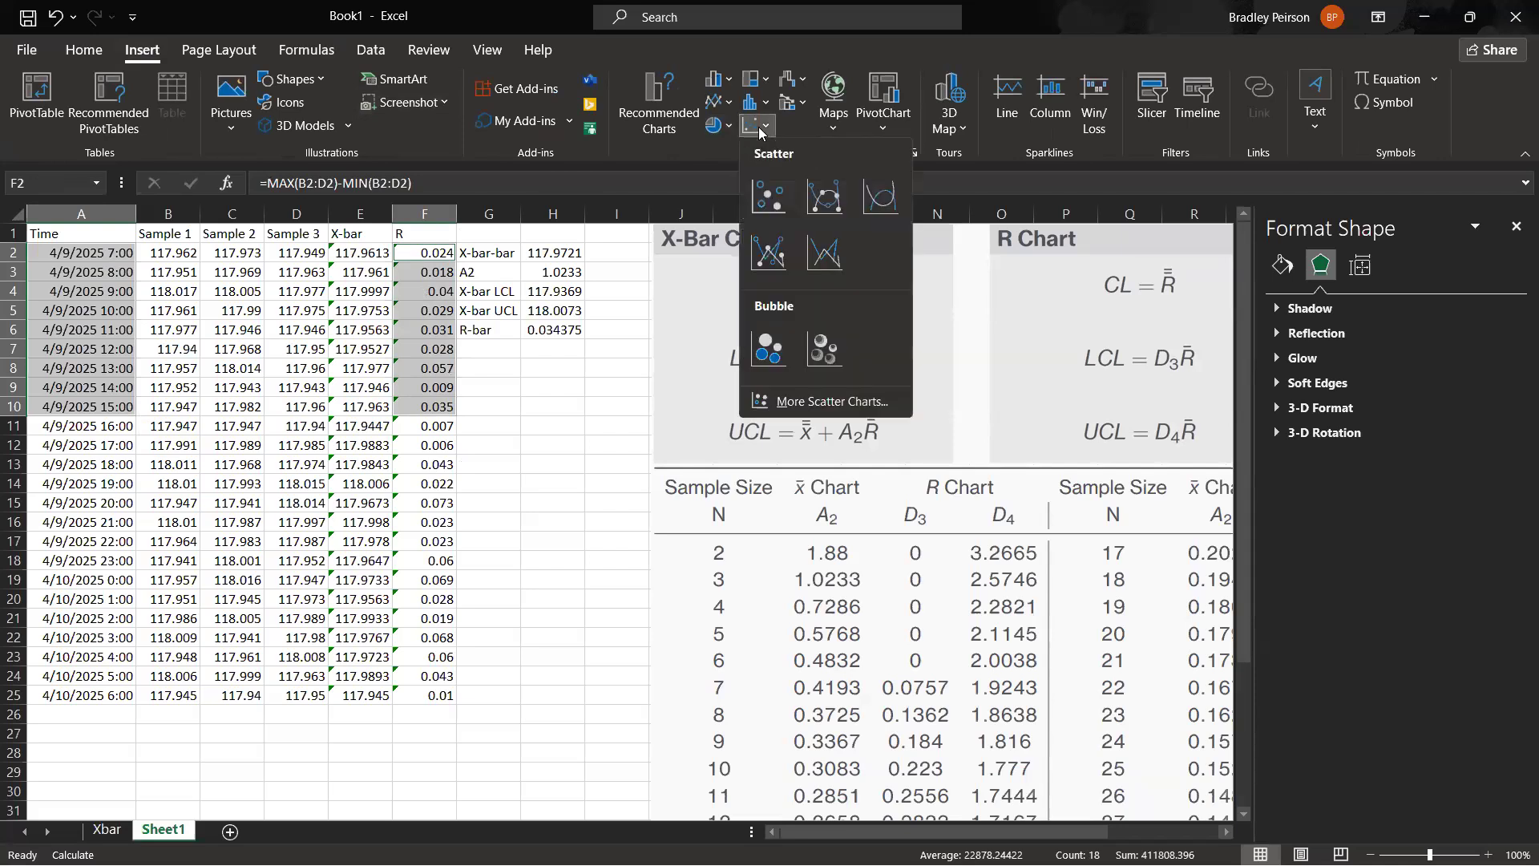
left_click(770, 204)
left_click_drag(835, 411, 936, 395)
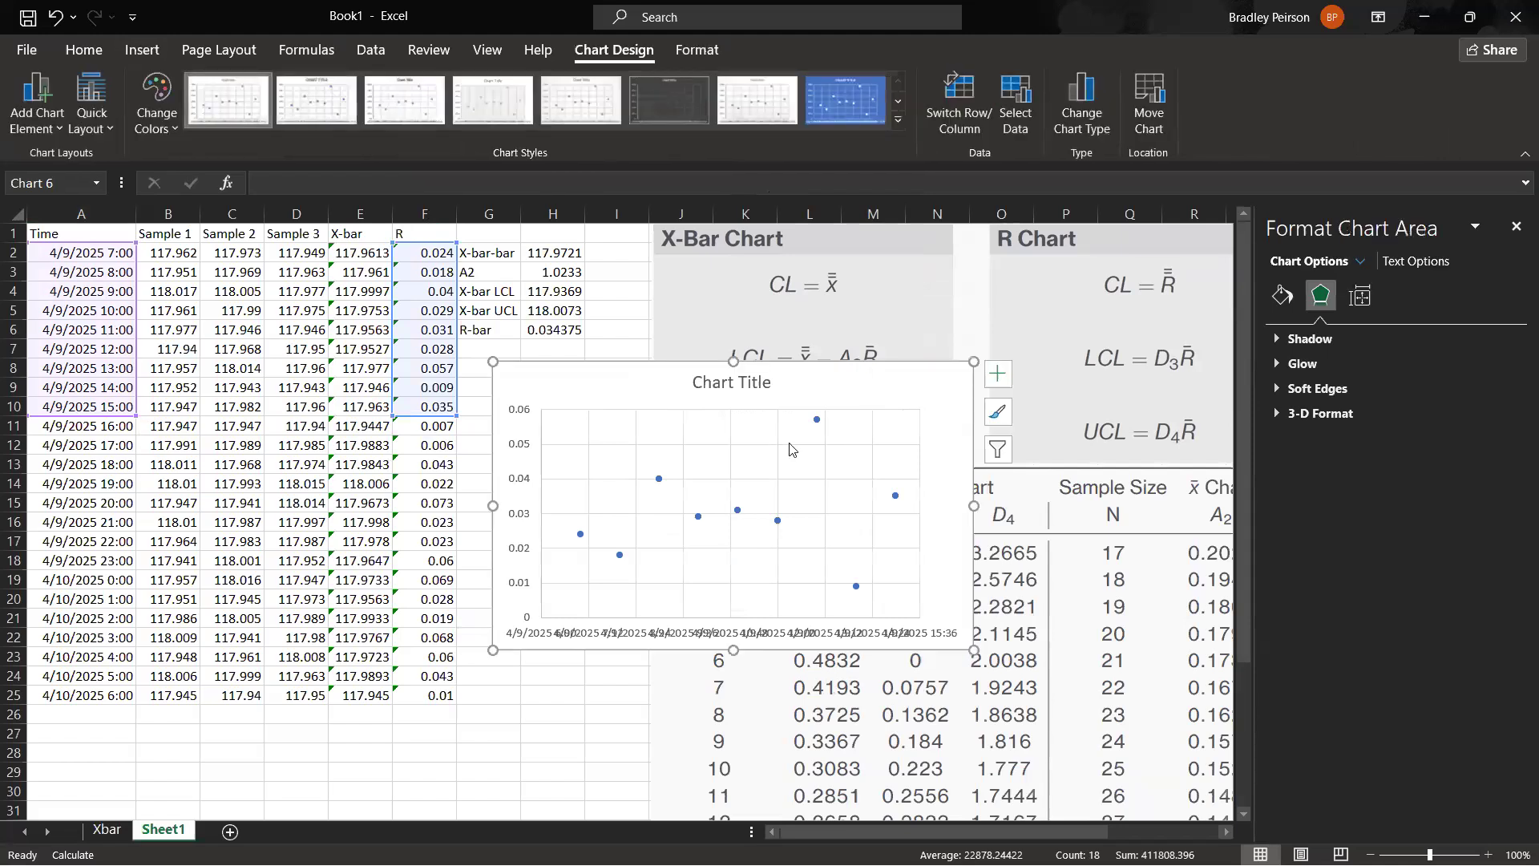
Step: Rename the chart's existing data series as First Shift
right_click(933, 414)
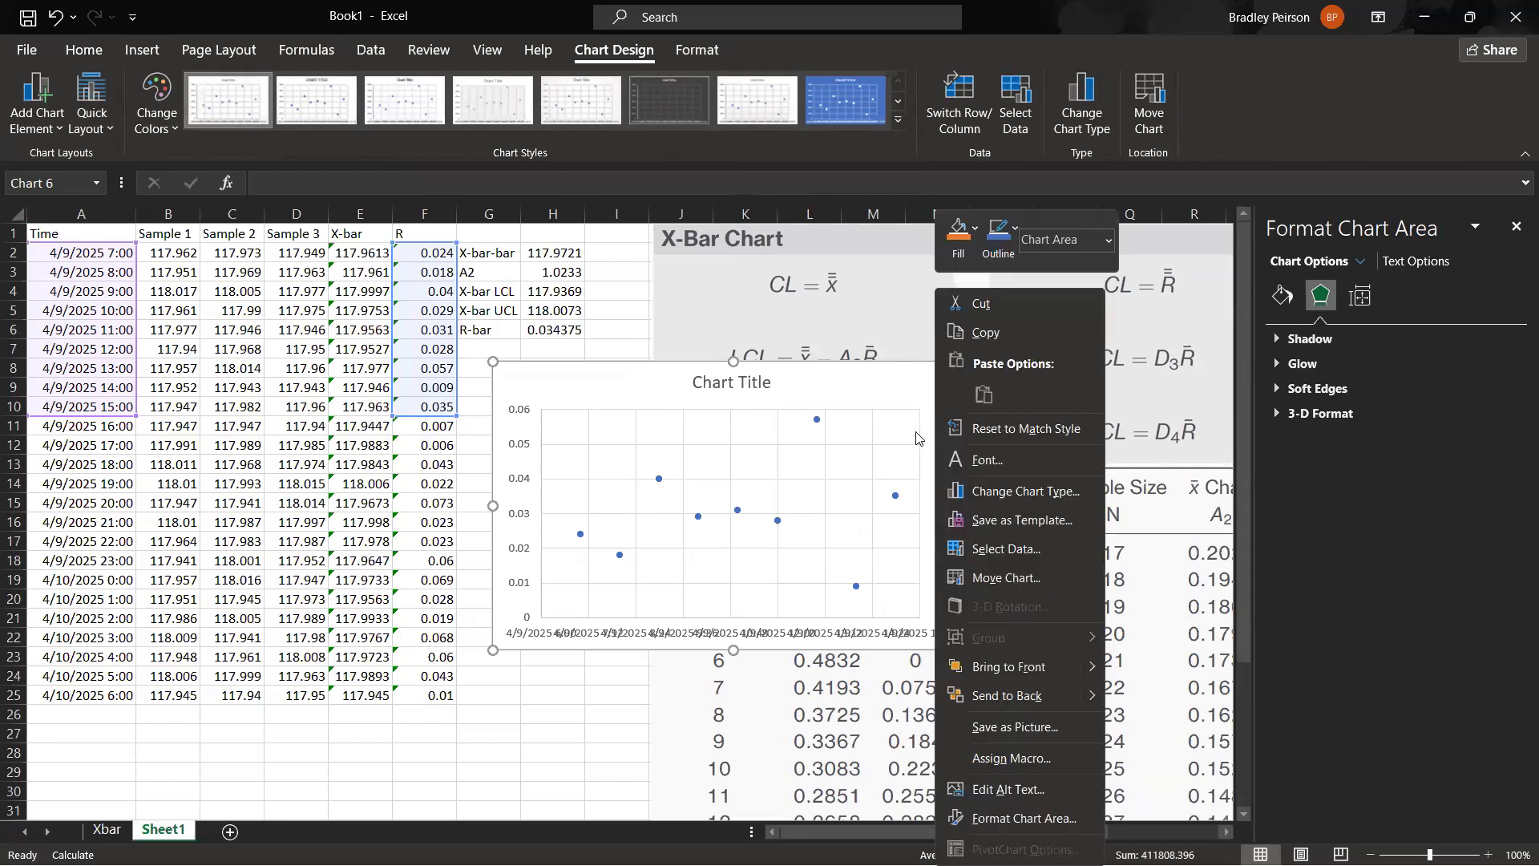
left_click(1005, 550)
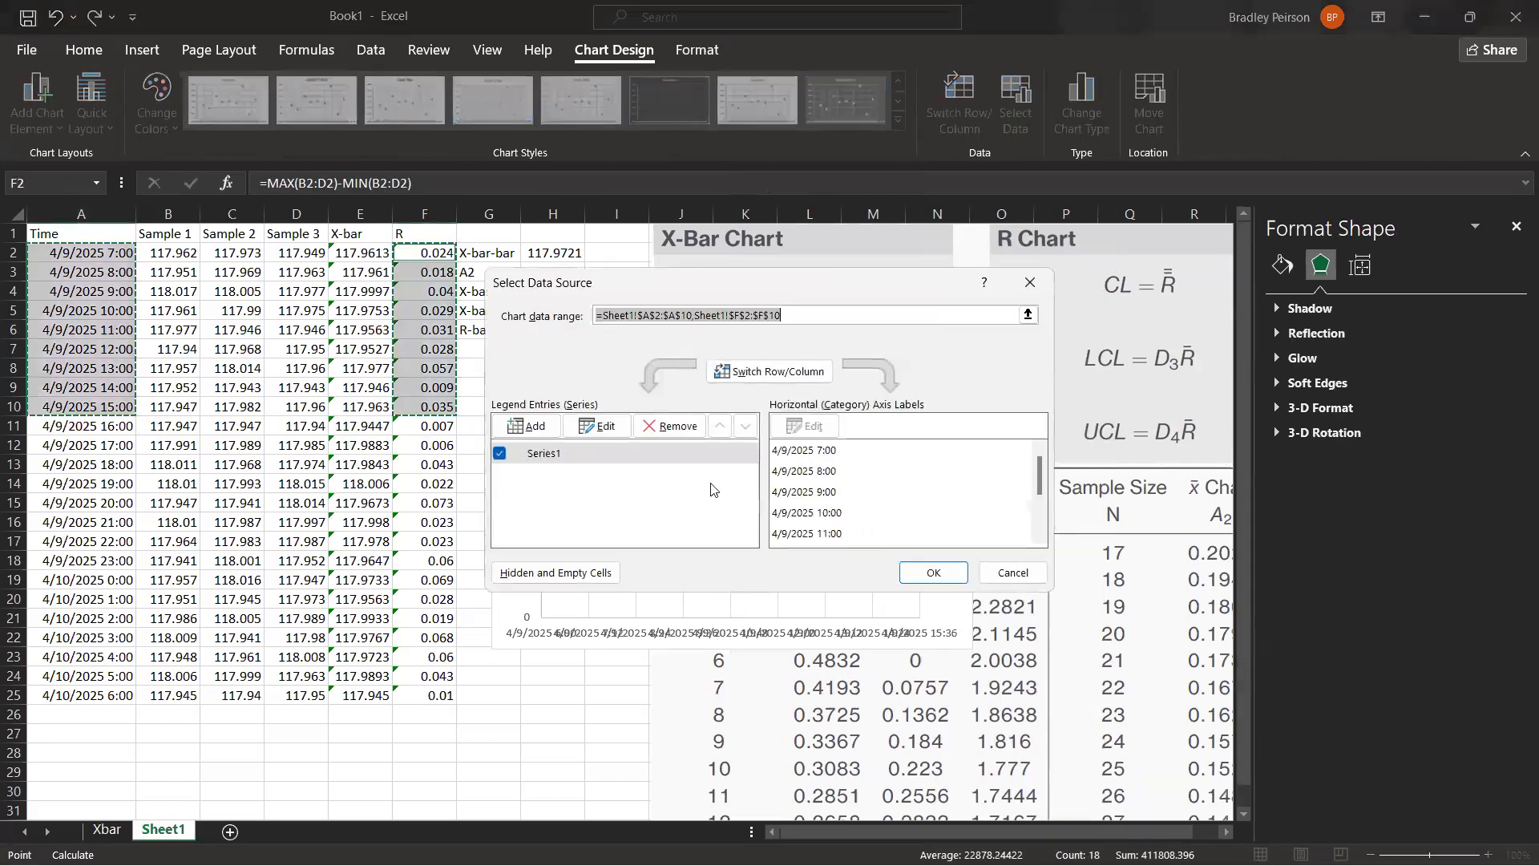
left_click(597, 426)
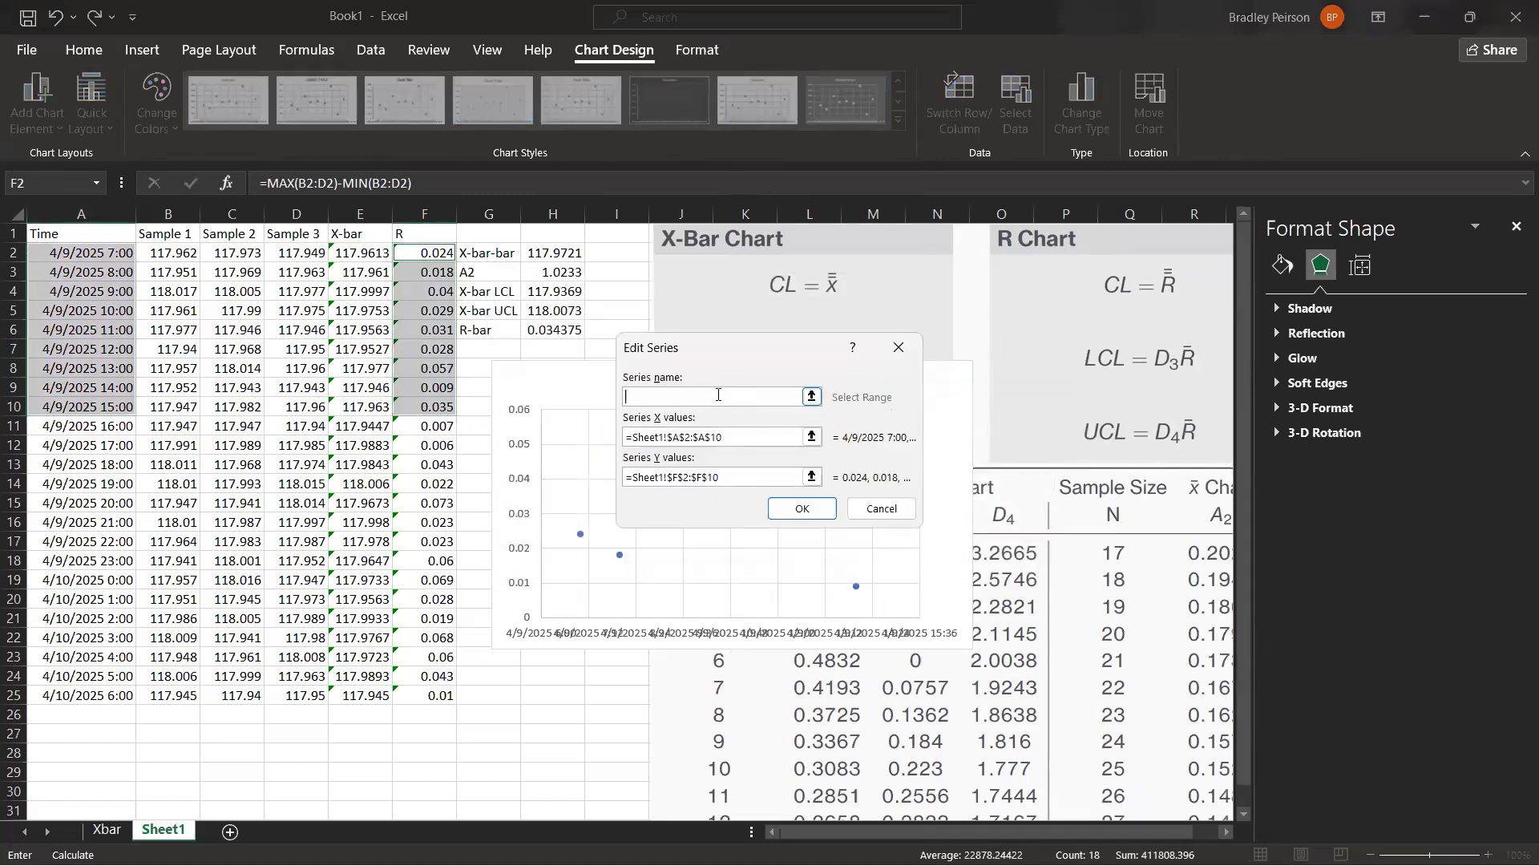
type("First Shift")
left_click(802, 508)
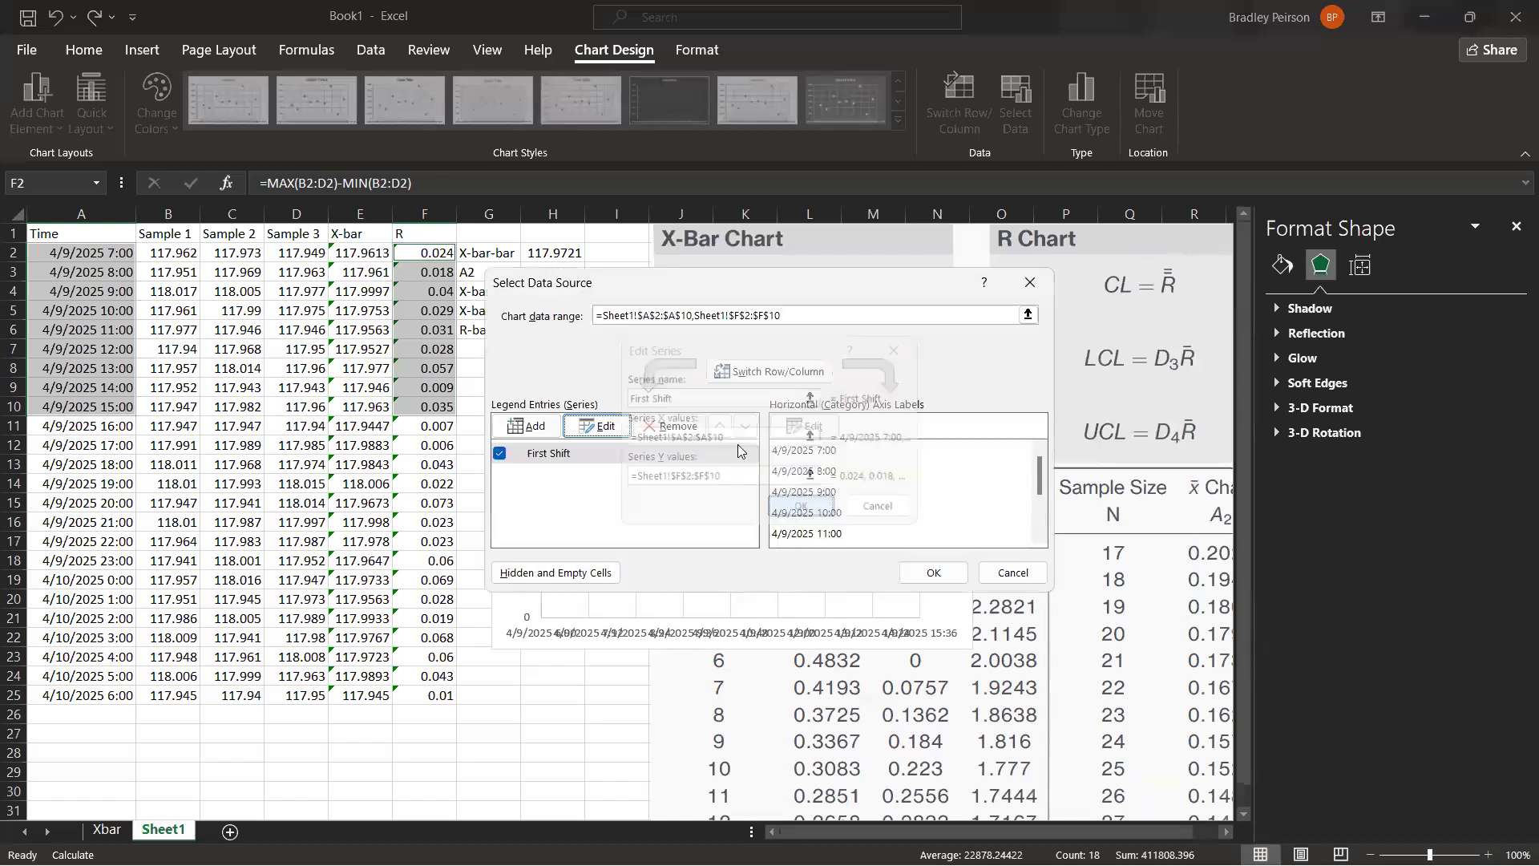
Step: Add a chart series named Second Shift with its X values taken from Sheet1 cells A11:A18
left_click(537, 431)
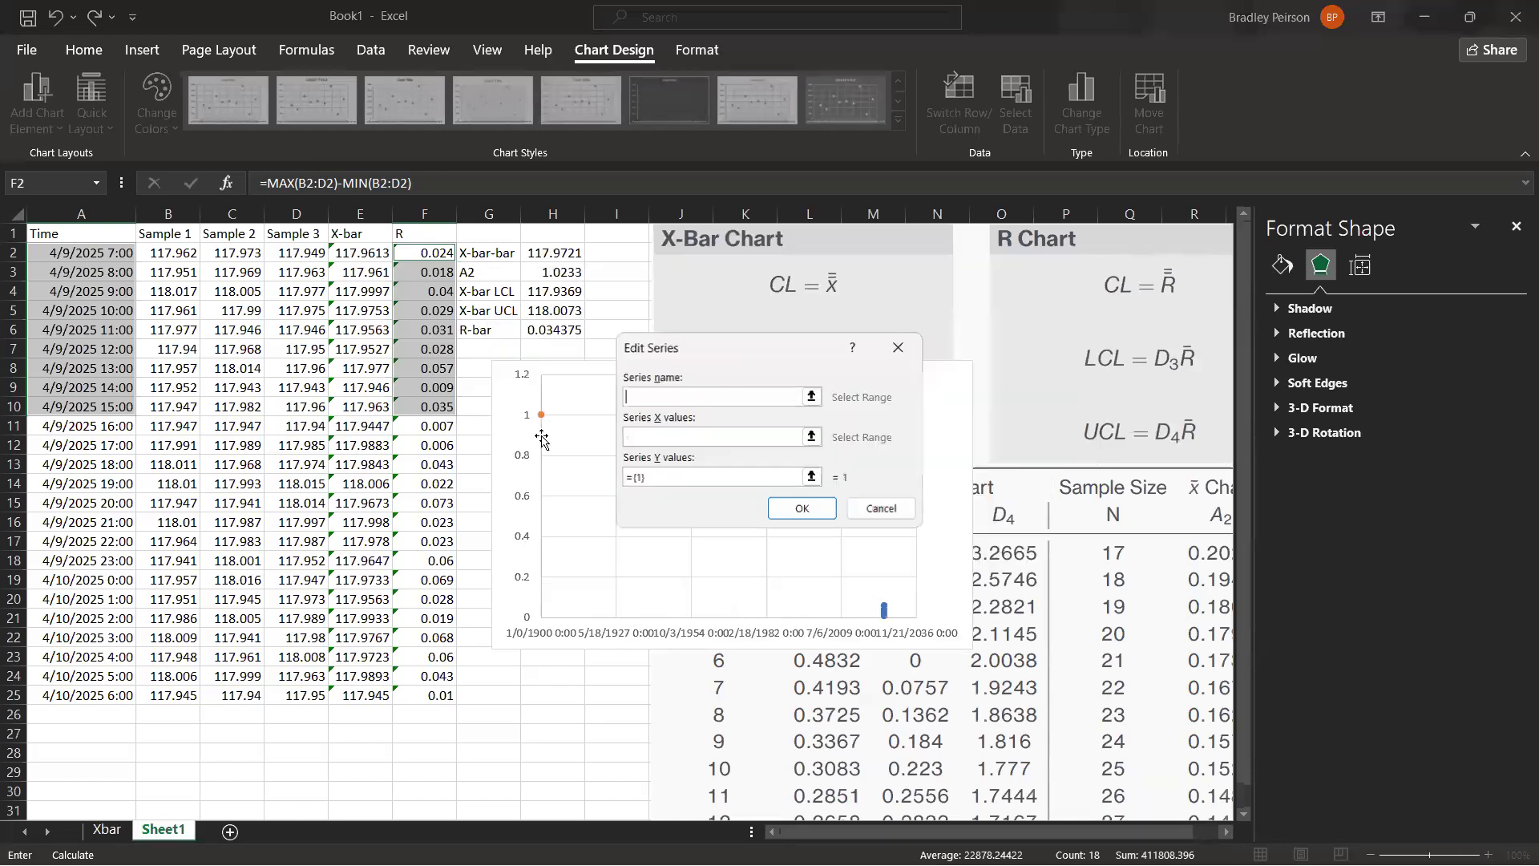
type("Second Shift")
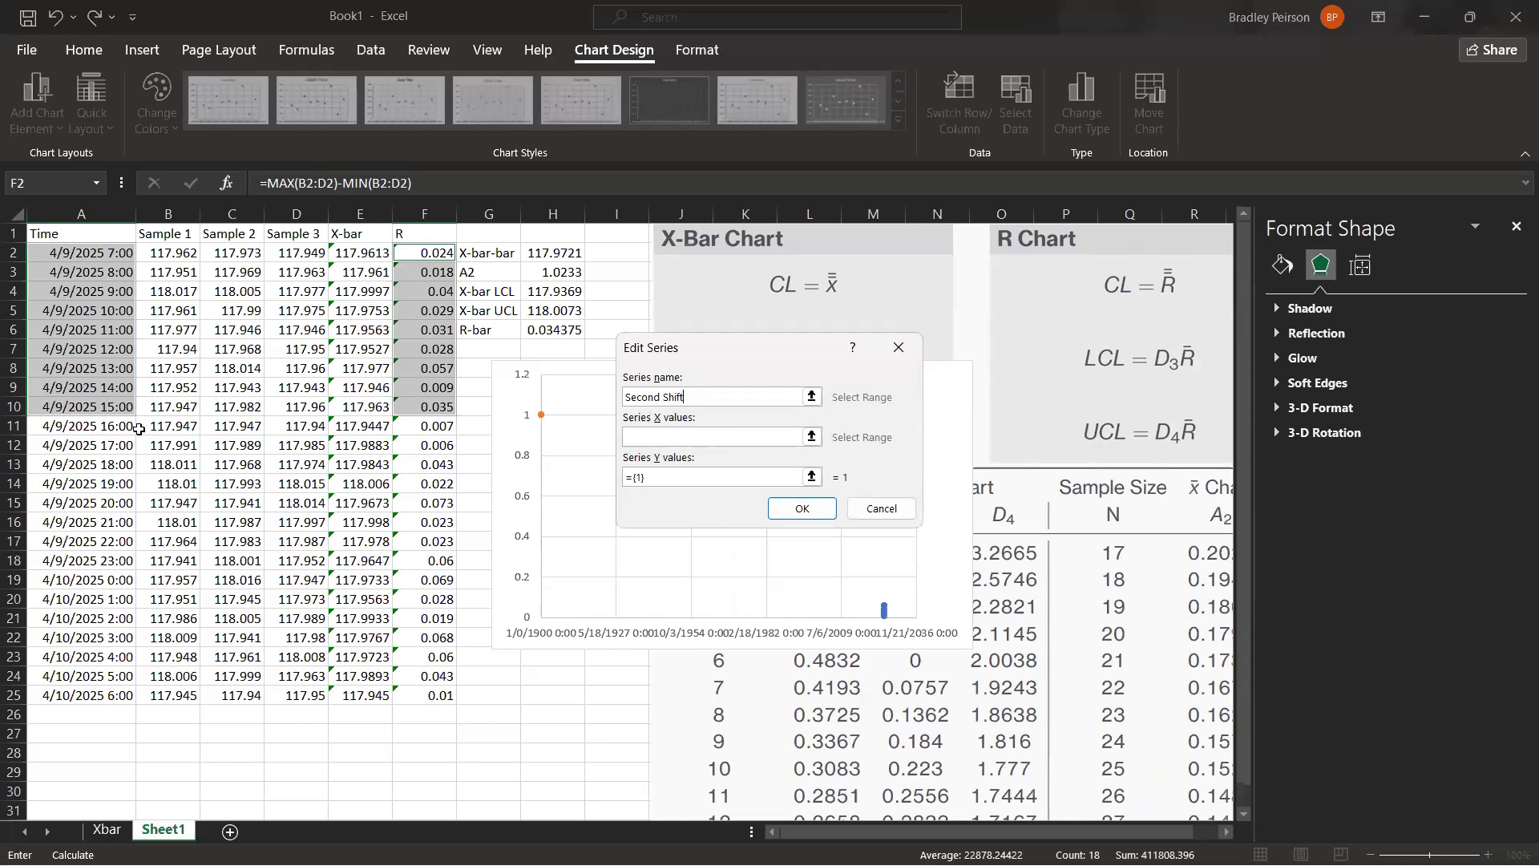
left_click_drag(120, 425, 109, 561)
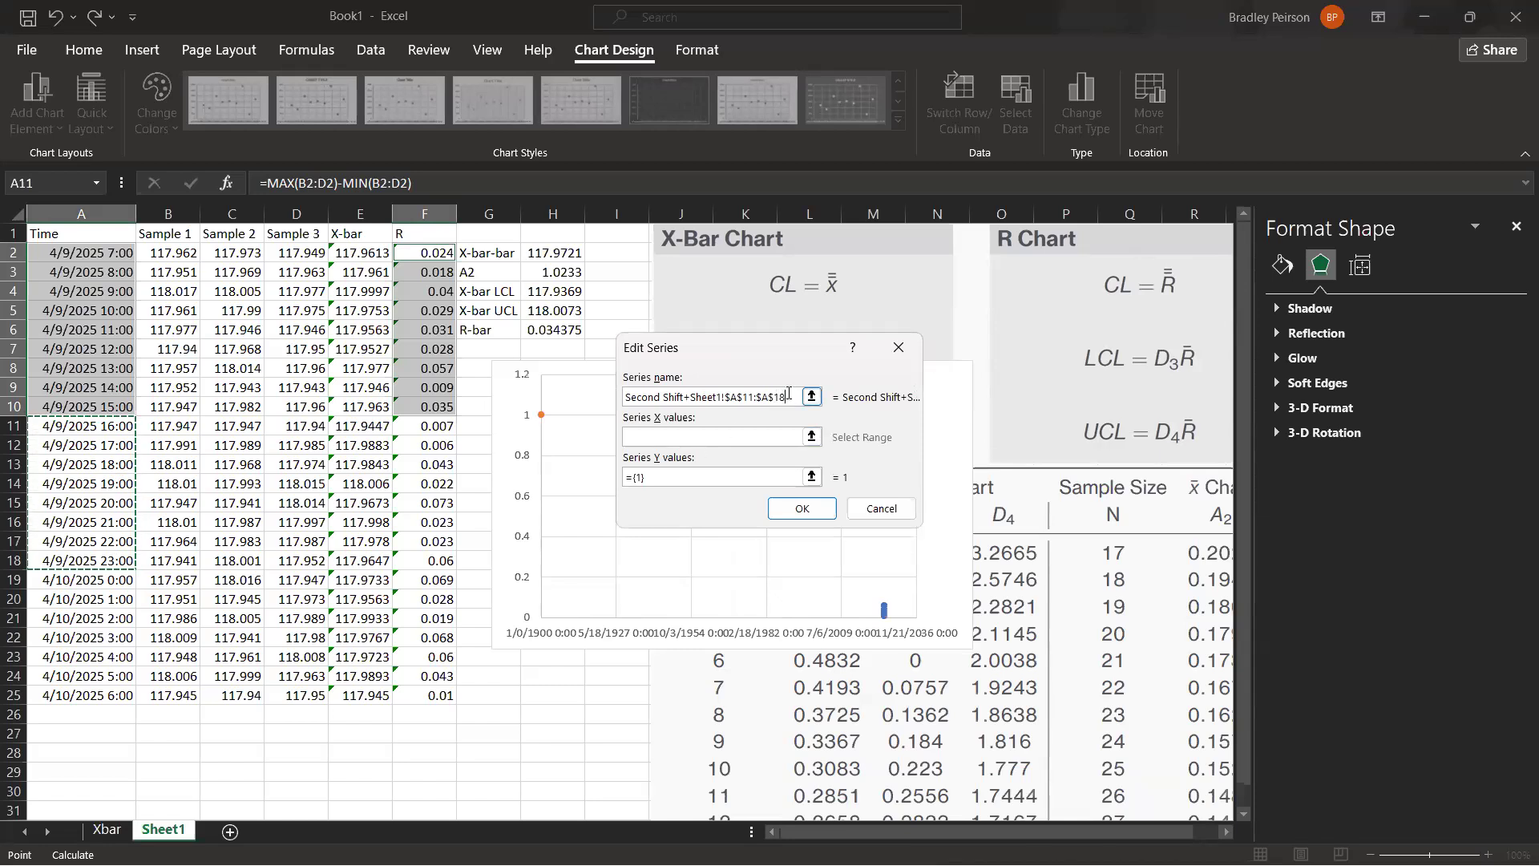
left_click_drag(787, 396, 688, 405)
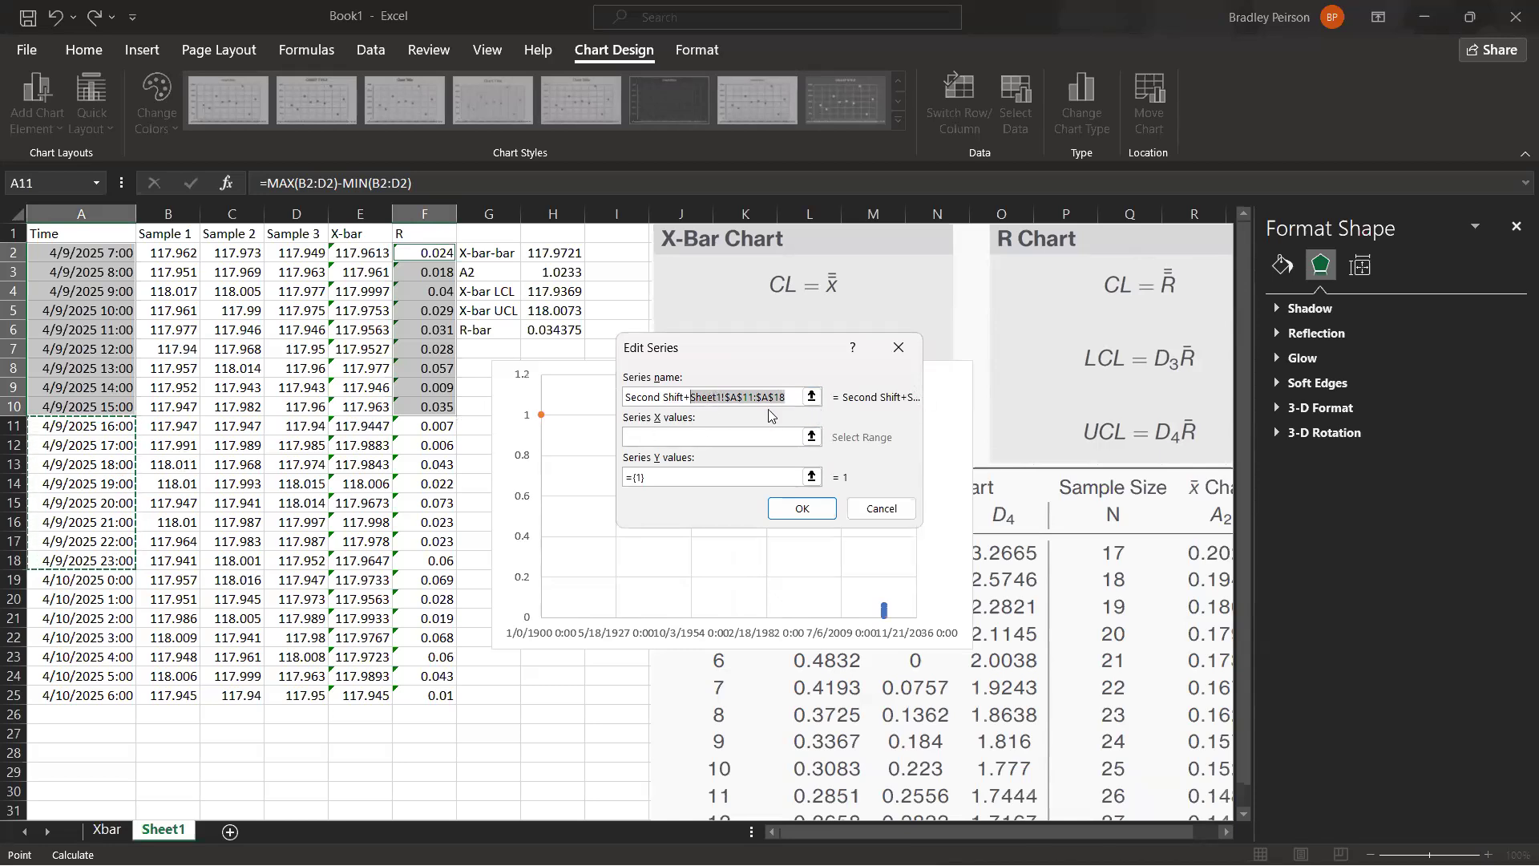
left_click(787, 396)
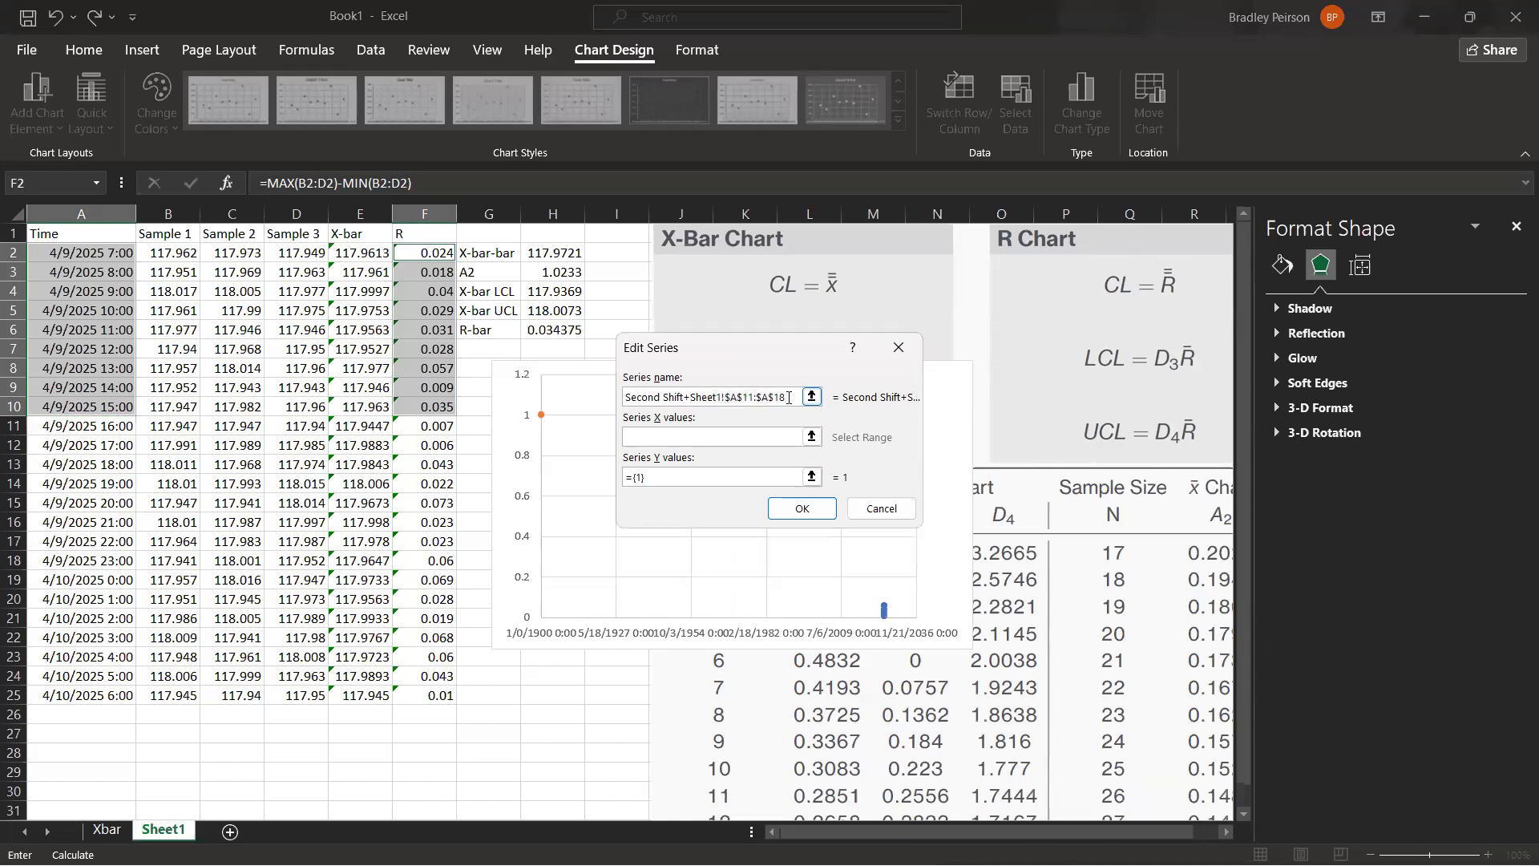
left_click_drag(762, 397, 691, 403)
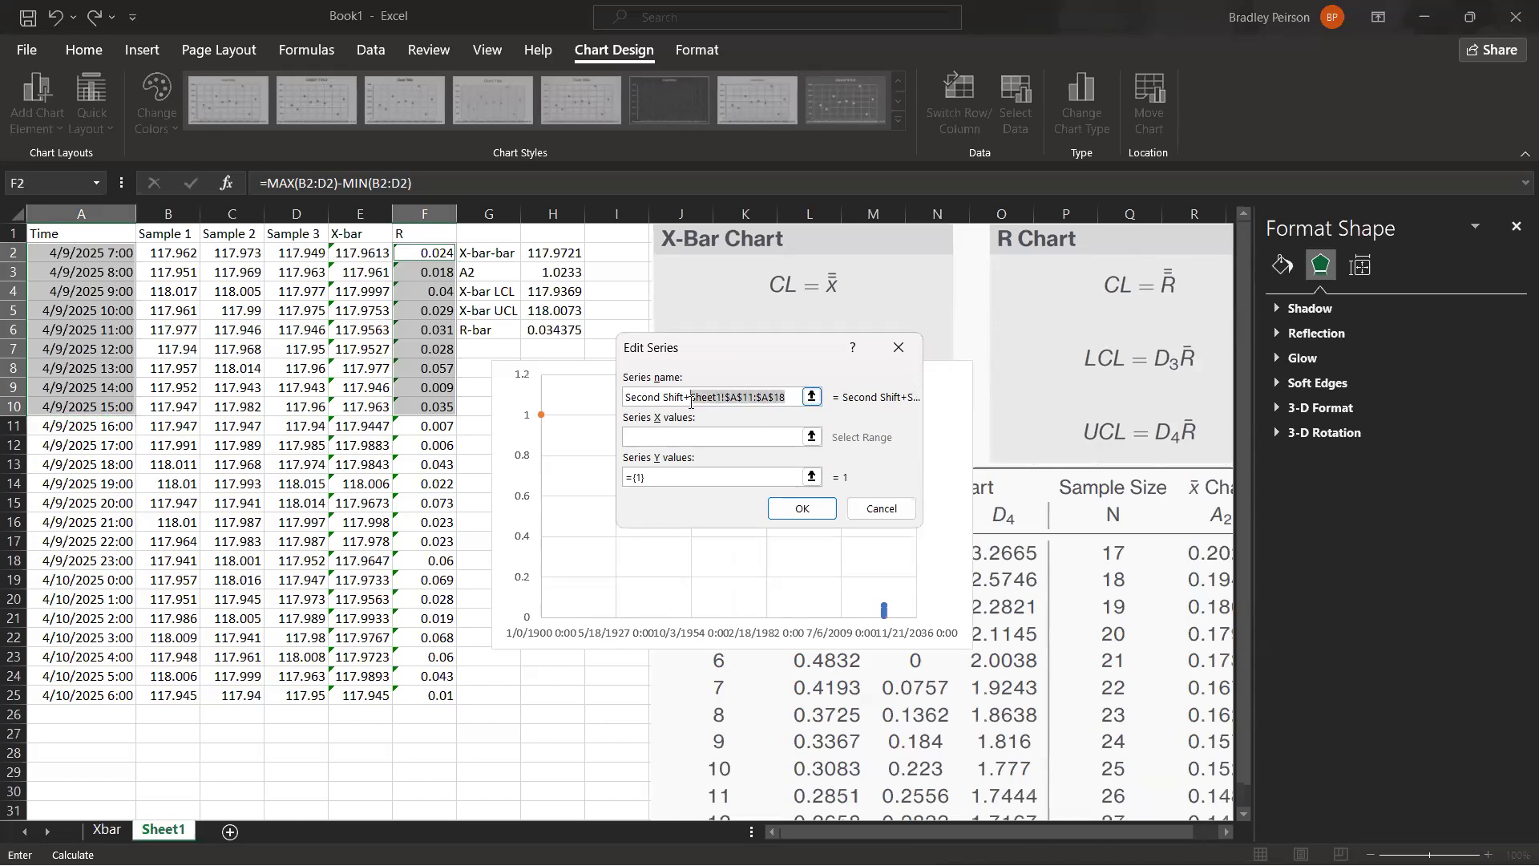
key("BackSpace")
key("BackSpace")
left_click(674, 435)
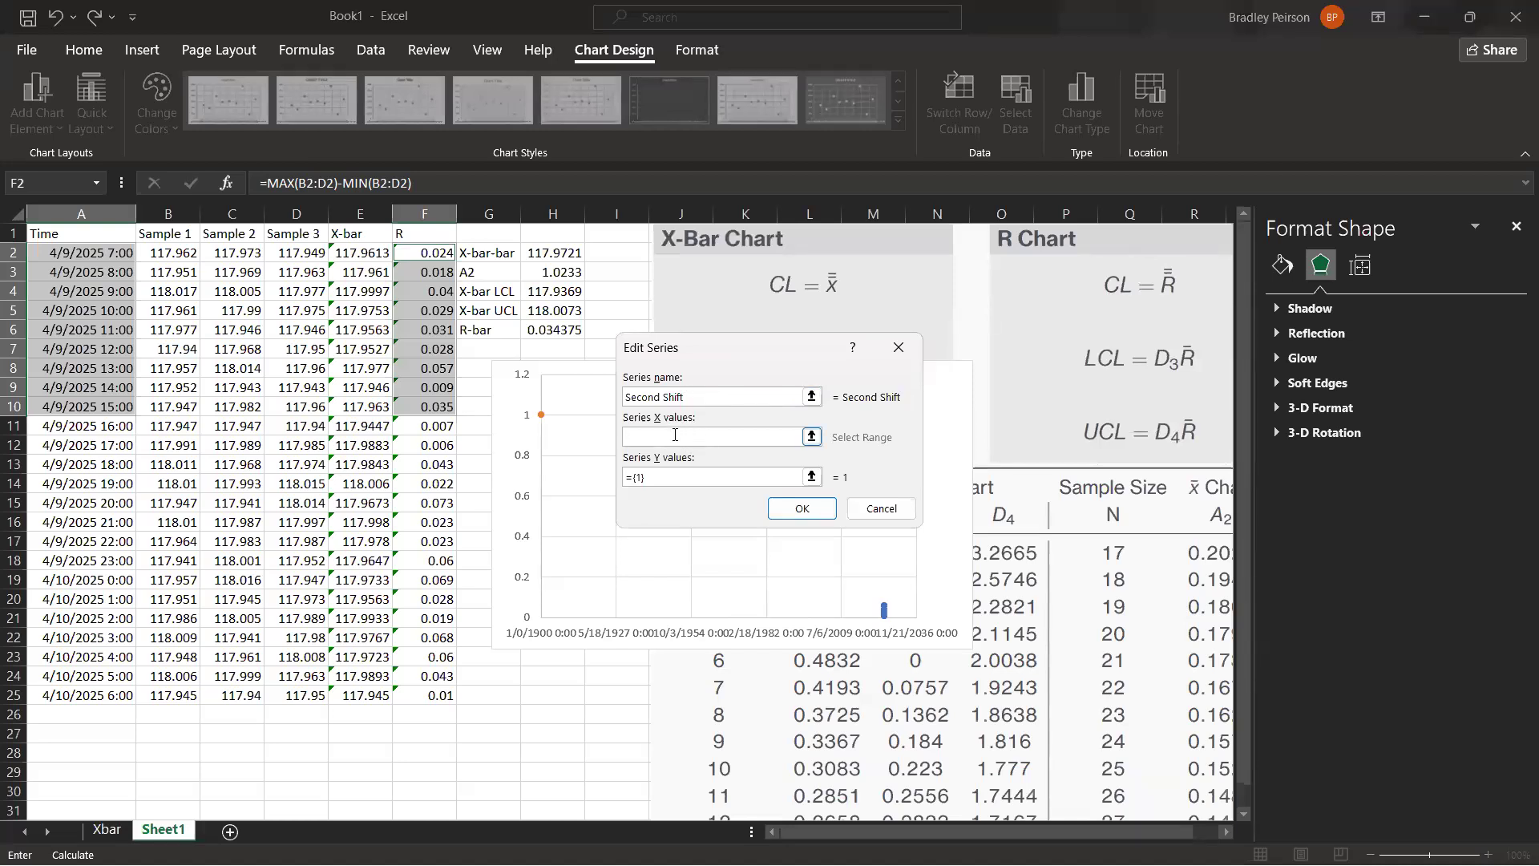
key("ctrl+v")
Step: Set the Second Shift series' Y values to the R values in F11:F18
left_click(676, 480)
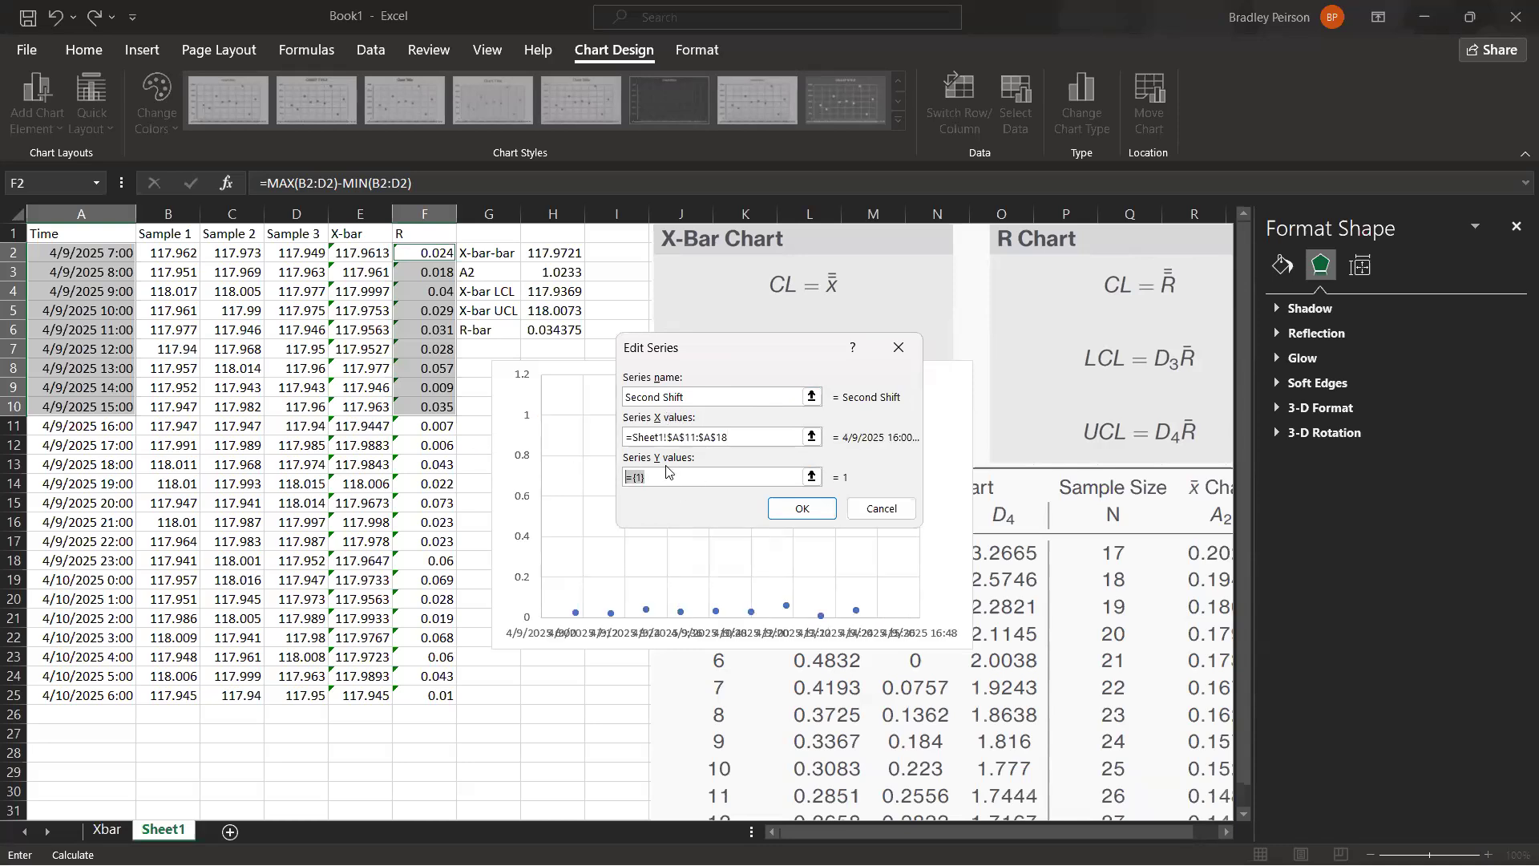
key("BackSpace")
left_click_drag(433, 431, 432, 560)
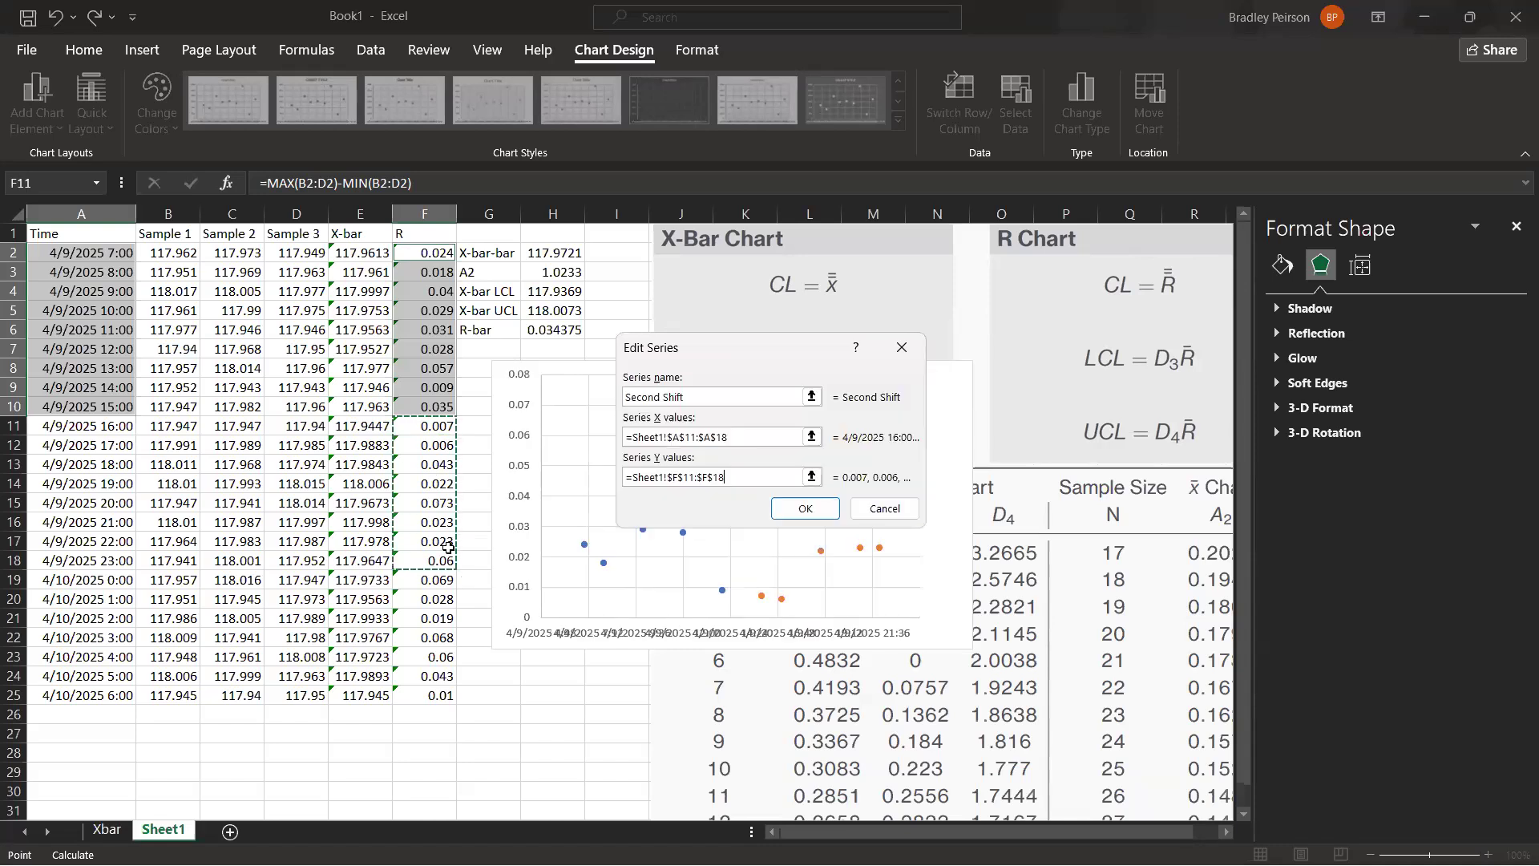
left_click(805, 508)
Step: Add a series named Third Shift with X values A19:A25 and Y values F19:F25, and apply the chart's data source
left_click(526, 426)
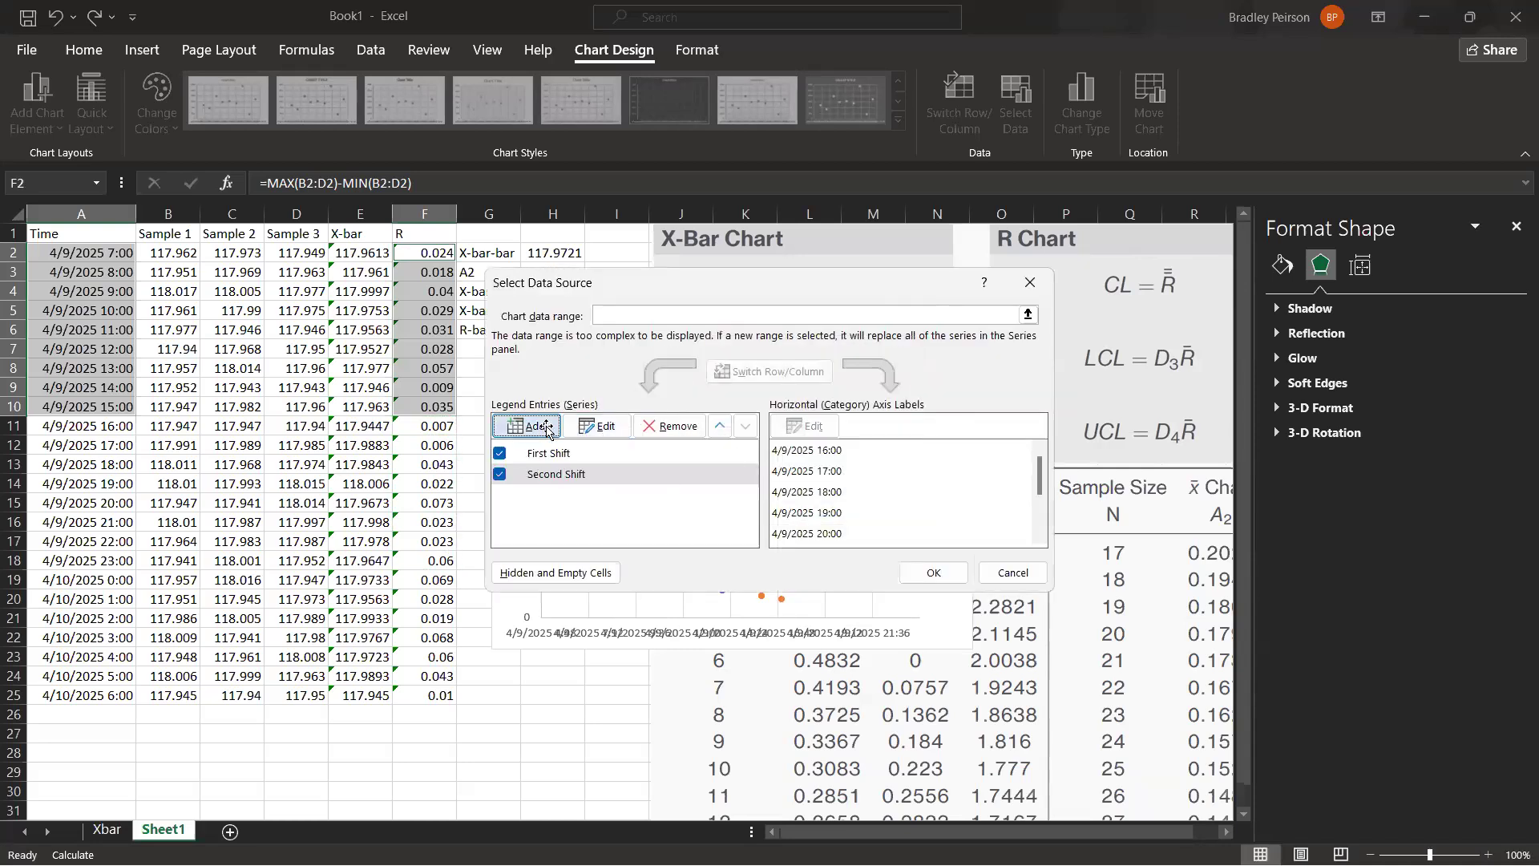
type("Third Shift")
left_click(722, 438)
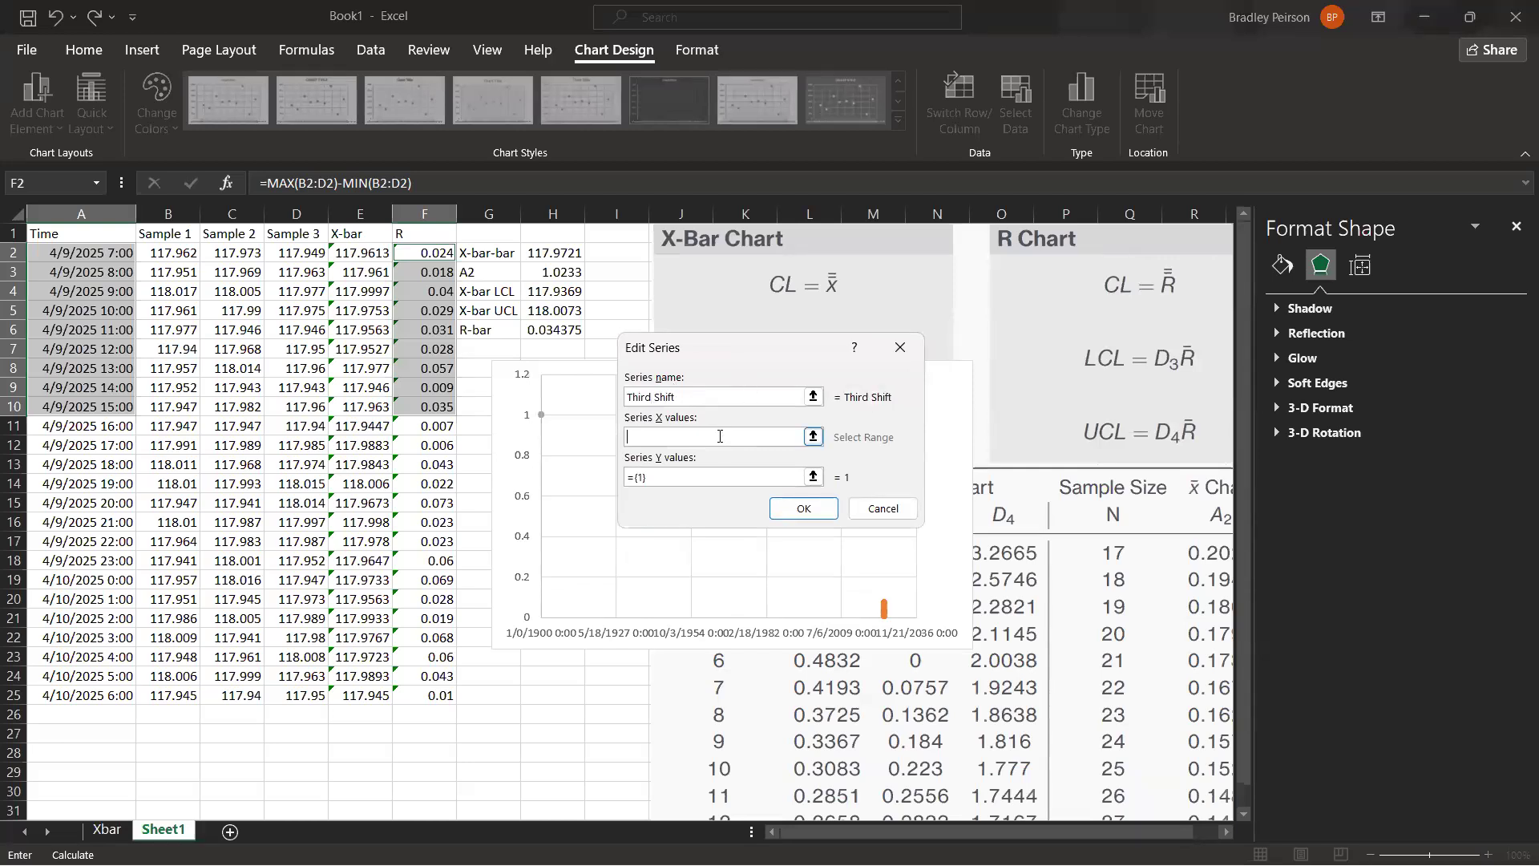
left_click_drag(116, 583, 121, 700)
left_click(668, 477)
key("BackSpace")
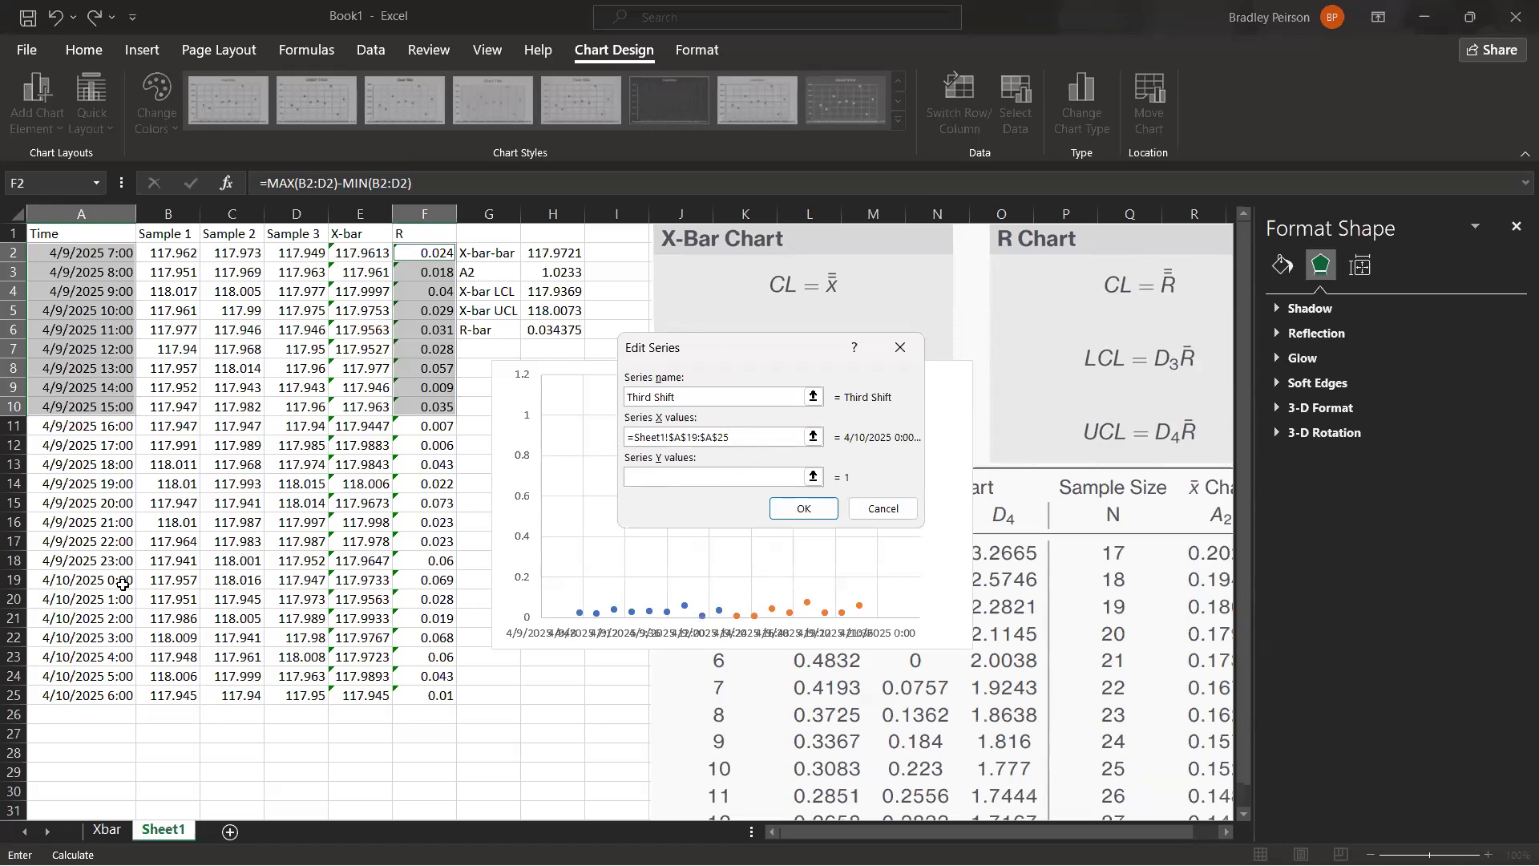
left_click_drag(420, 581, 427, 696)
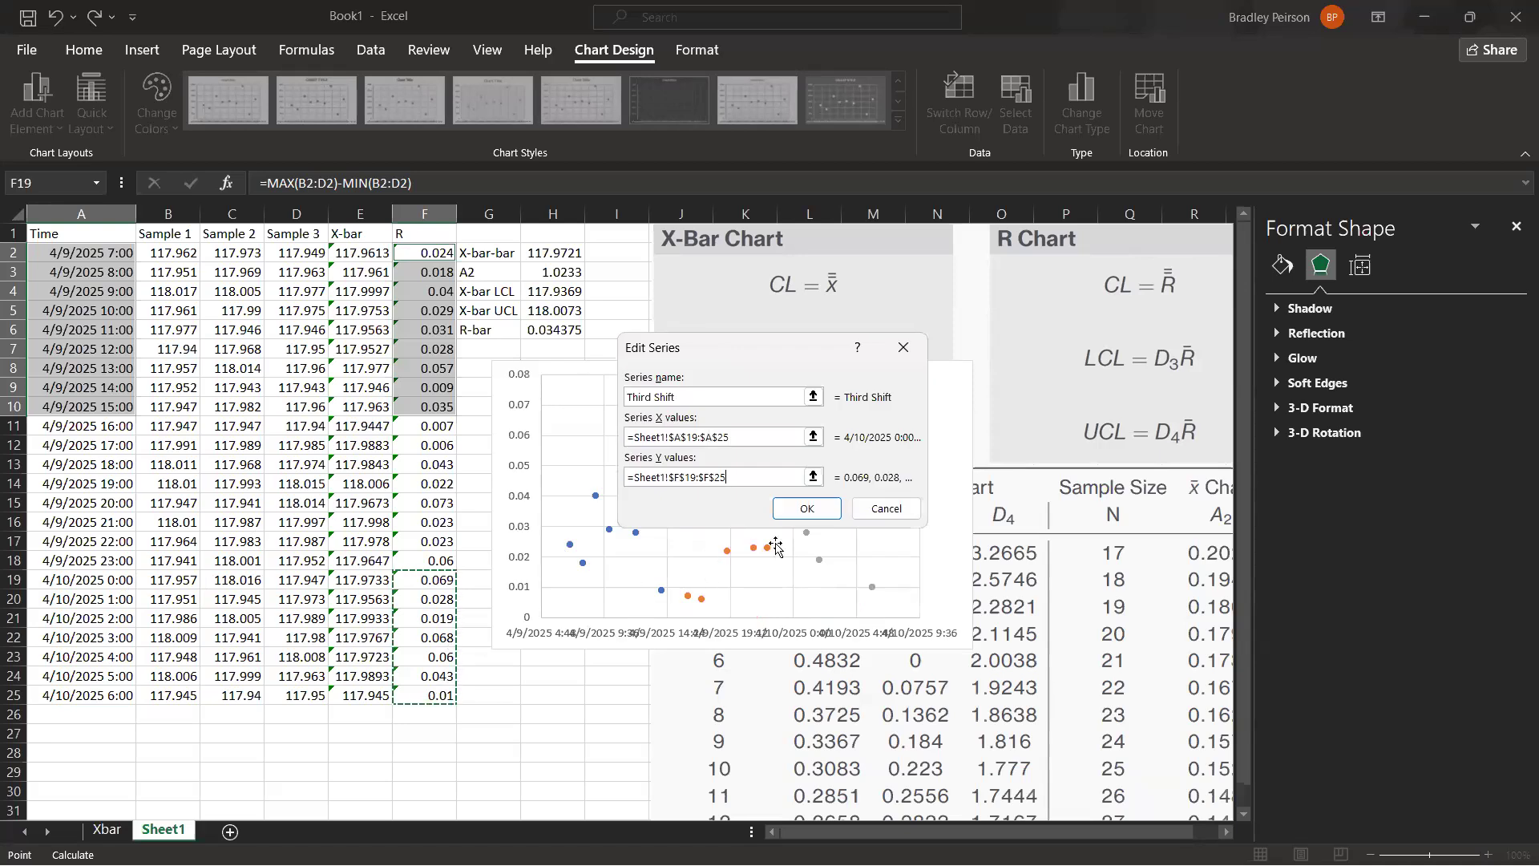
left_click(801, 508)
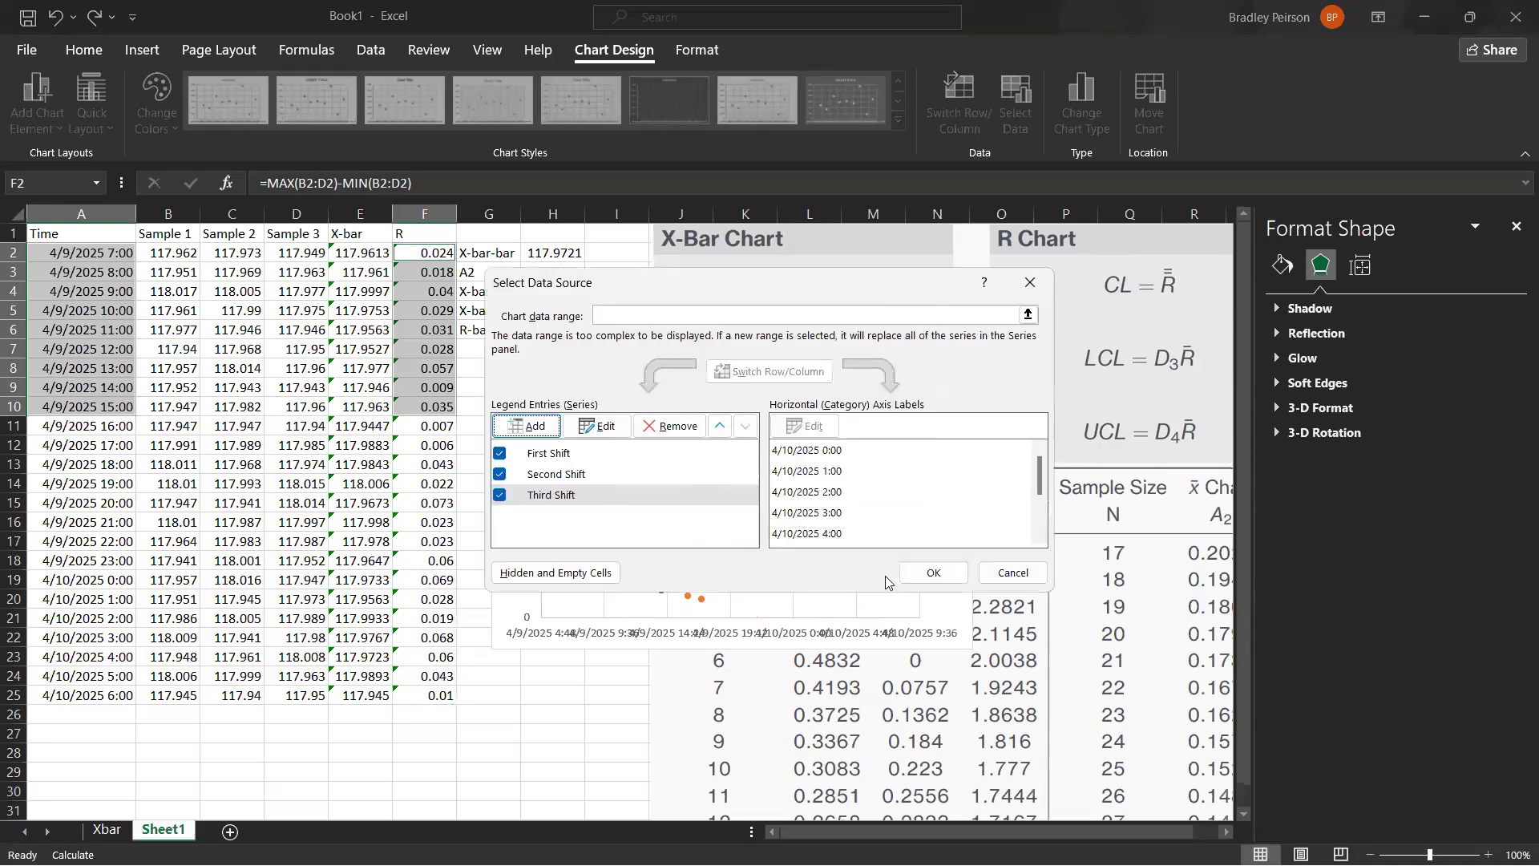
left_click(932, 574)
Step: Move the R scatter chart away from the formula picture, over the data columns beneath row 9
left_click_drag(764, 521, 418, 515)
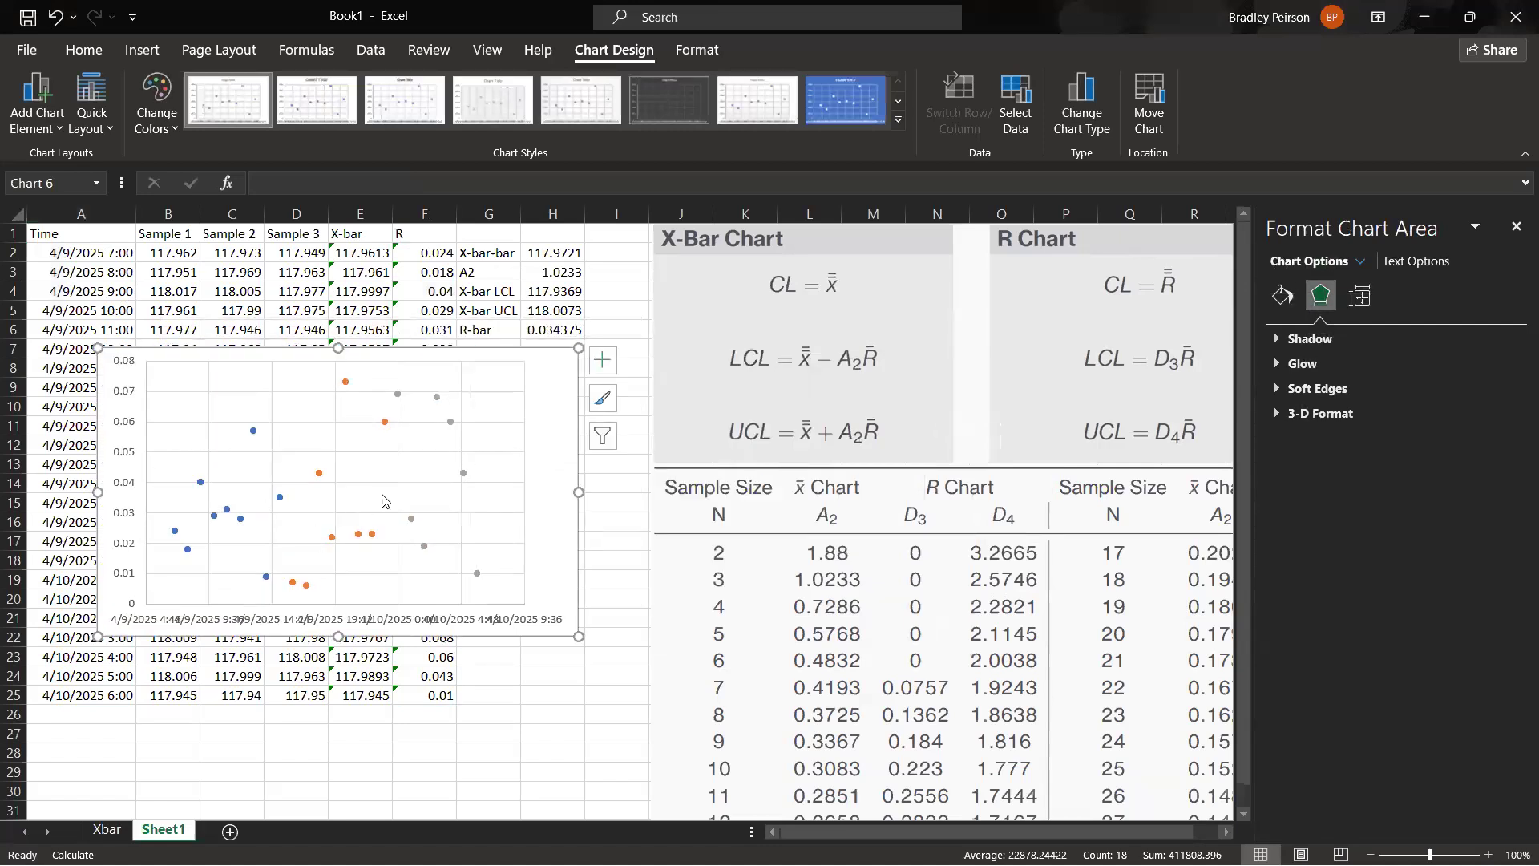
left_click(177, 256)
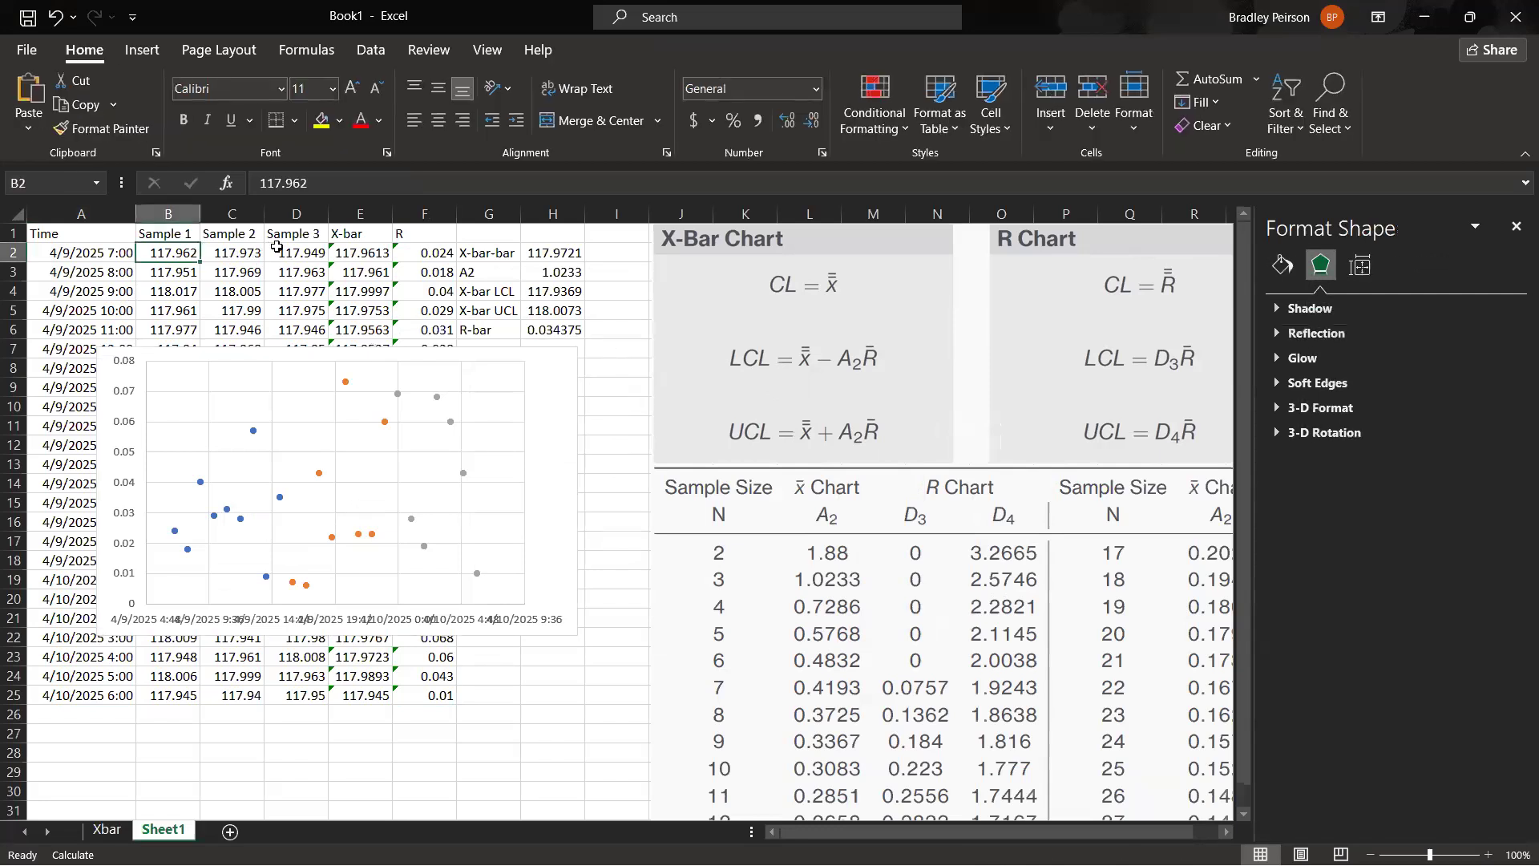
left_click(300, 255)
left_click_drag(546, 448, 567, 499)
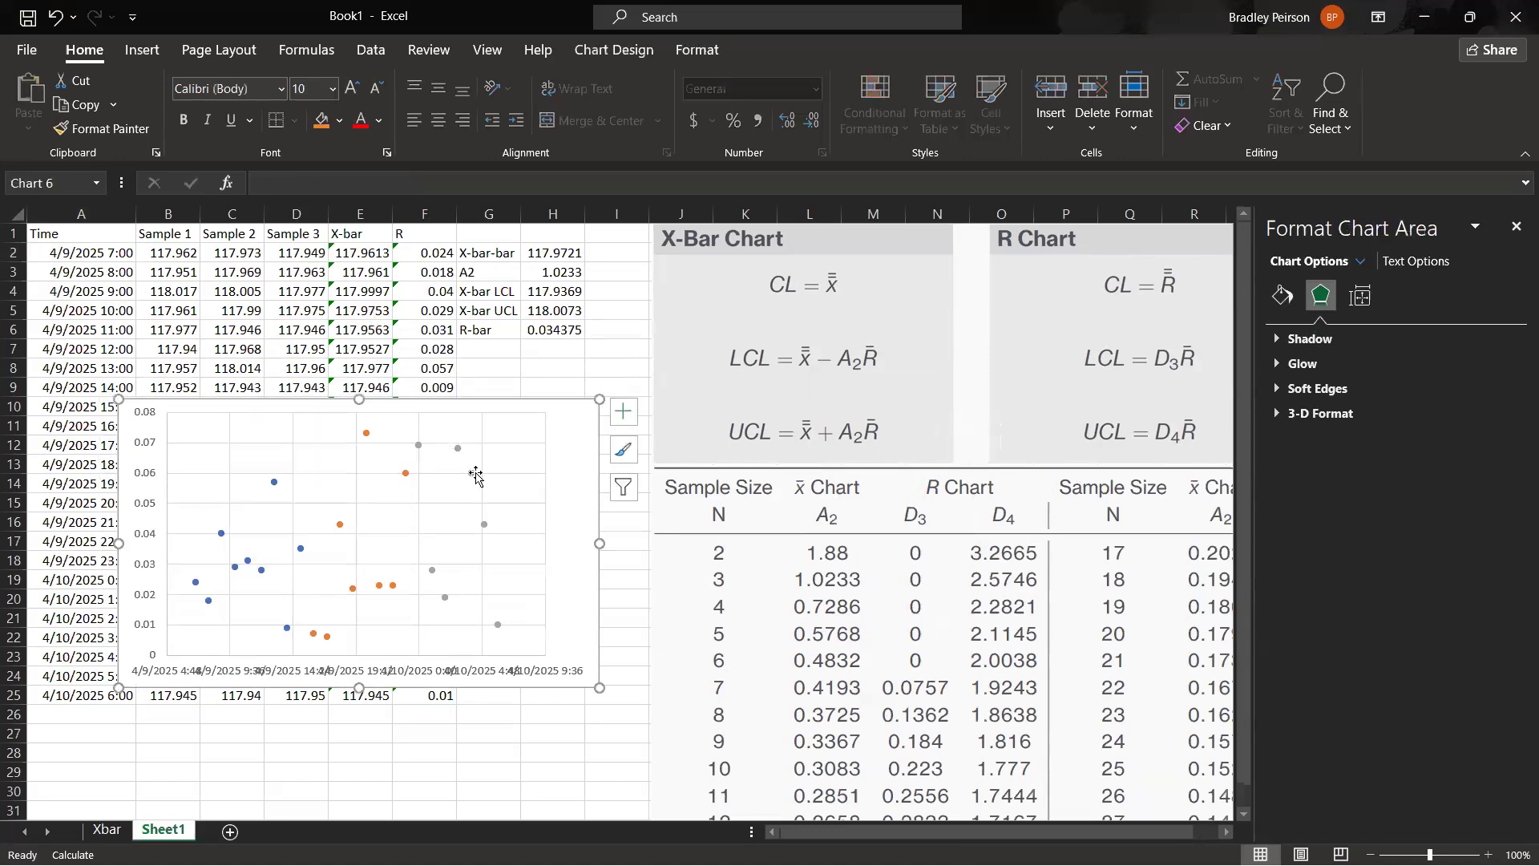
Step: Move the R scatter chart off the sample data columns, over the control chart factor table
left_click(172, 262)
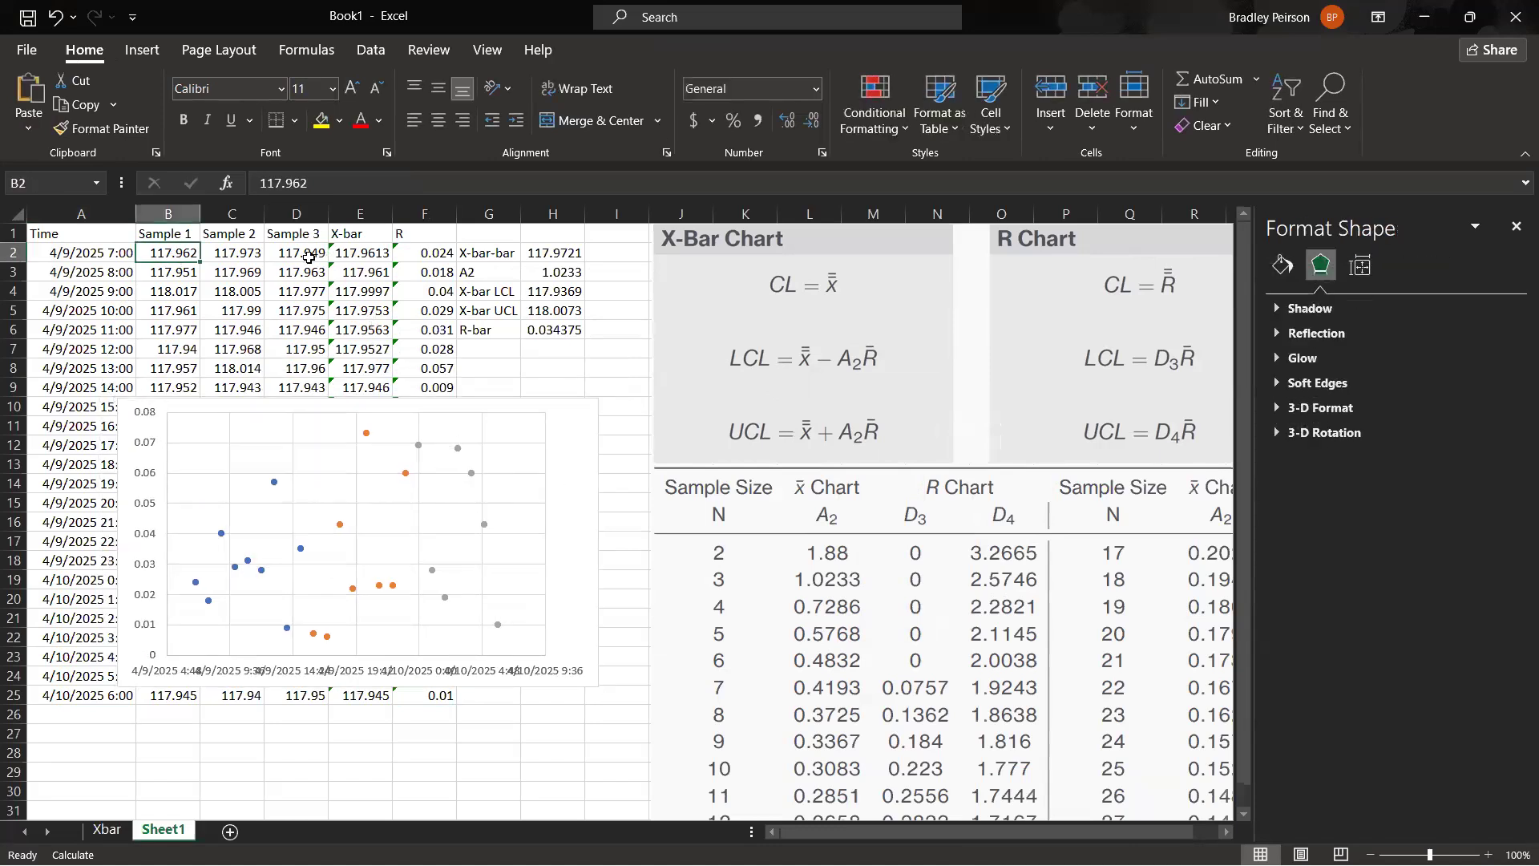
left_click_drag(294, 256, 296, 255)
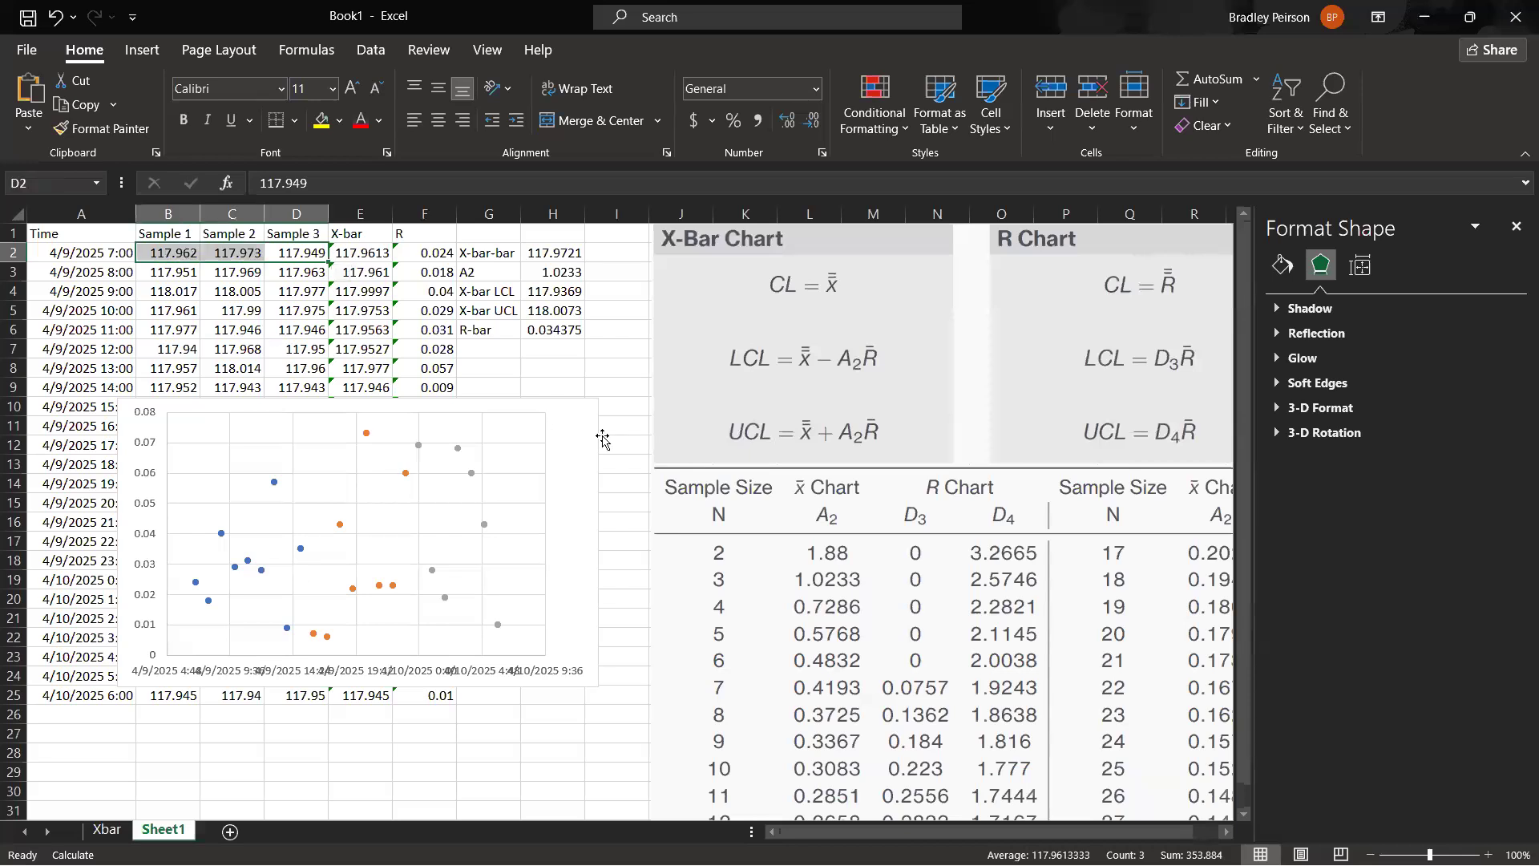
left_click(583, 463)
left_click_drag(583, 464, 1034, 532)
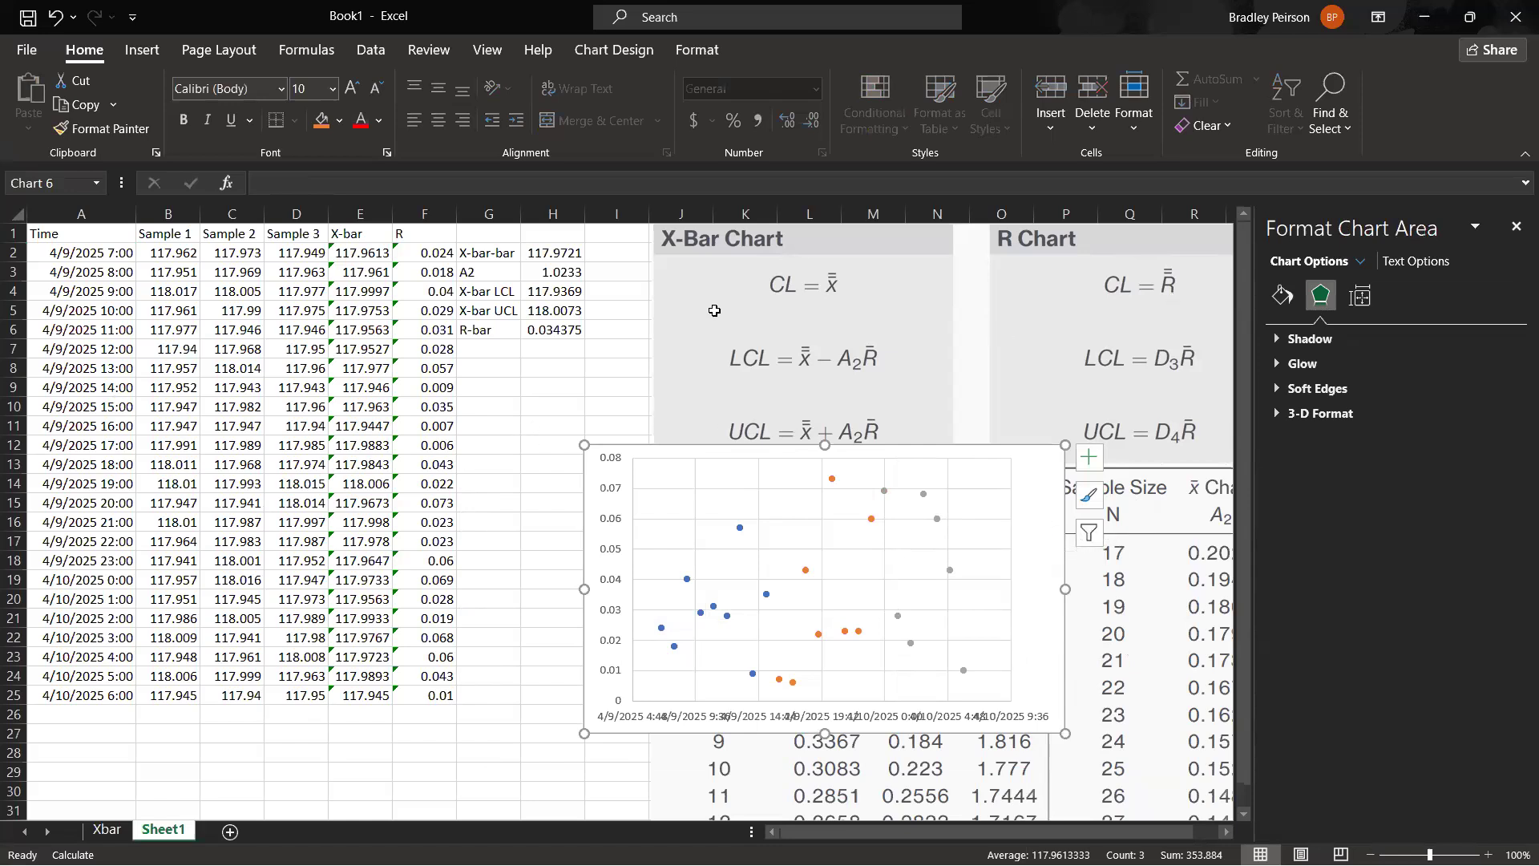
Step: Add a chart series named CL with its X values taken from the first and last times, Sheet1 cells A2 and A25
left_click(535, 331)
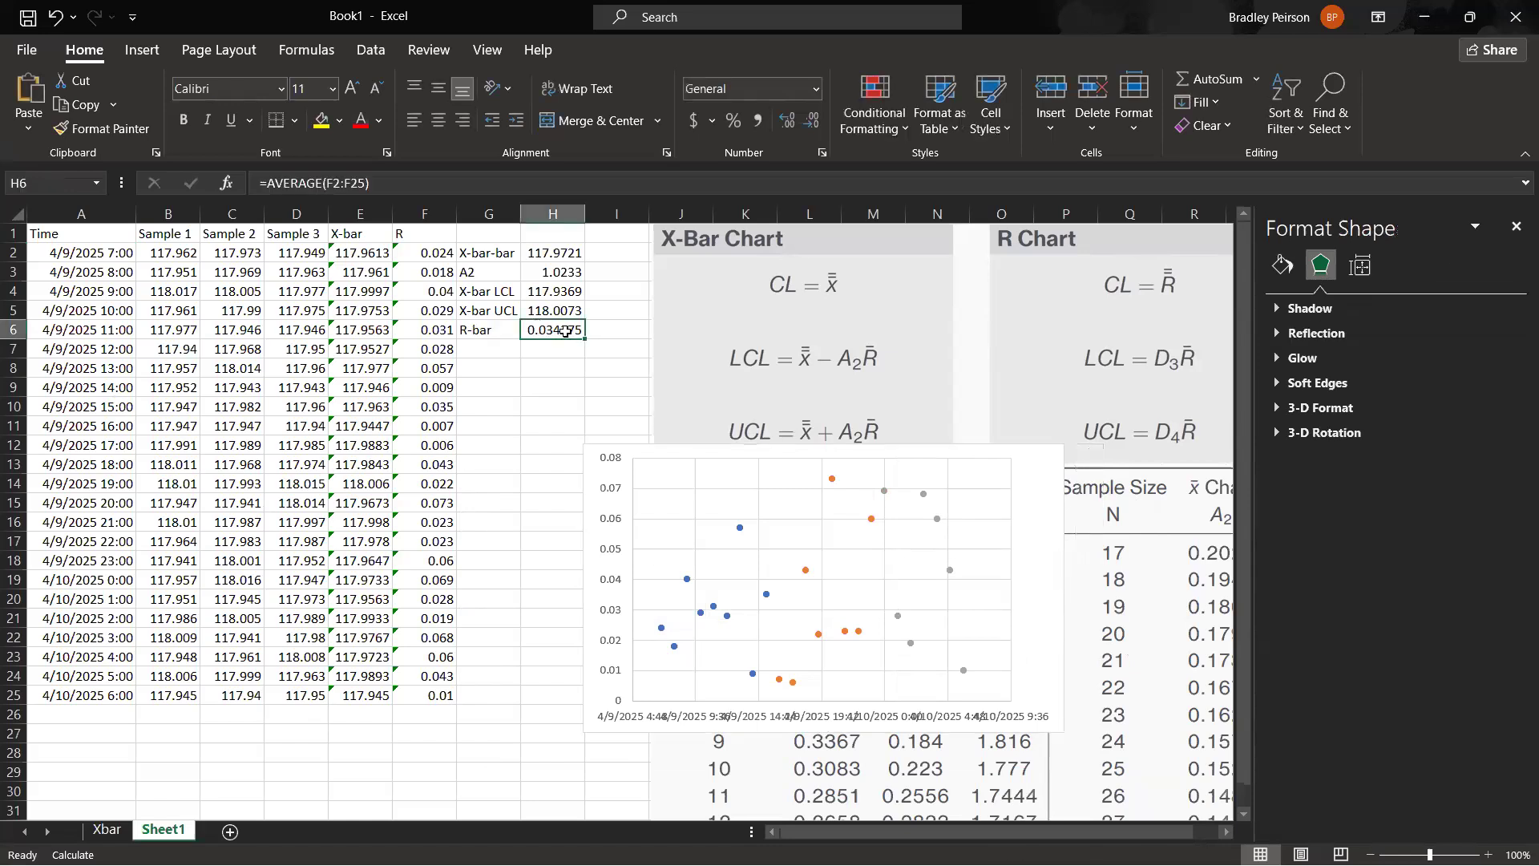
right_click(1028, 525)
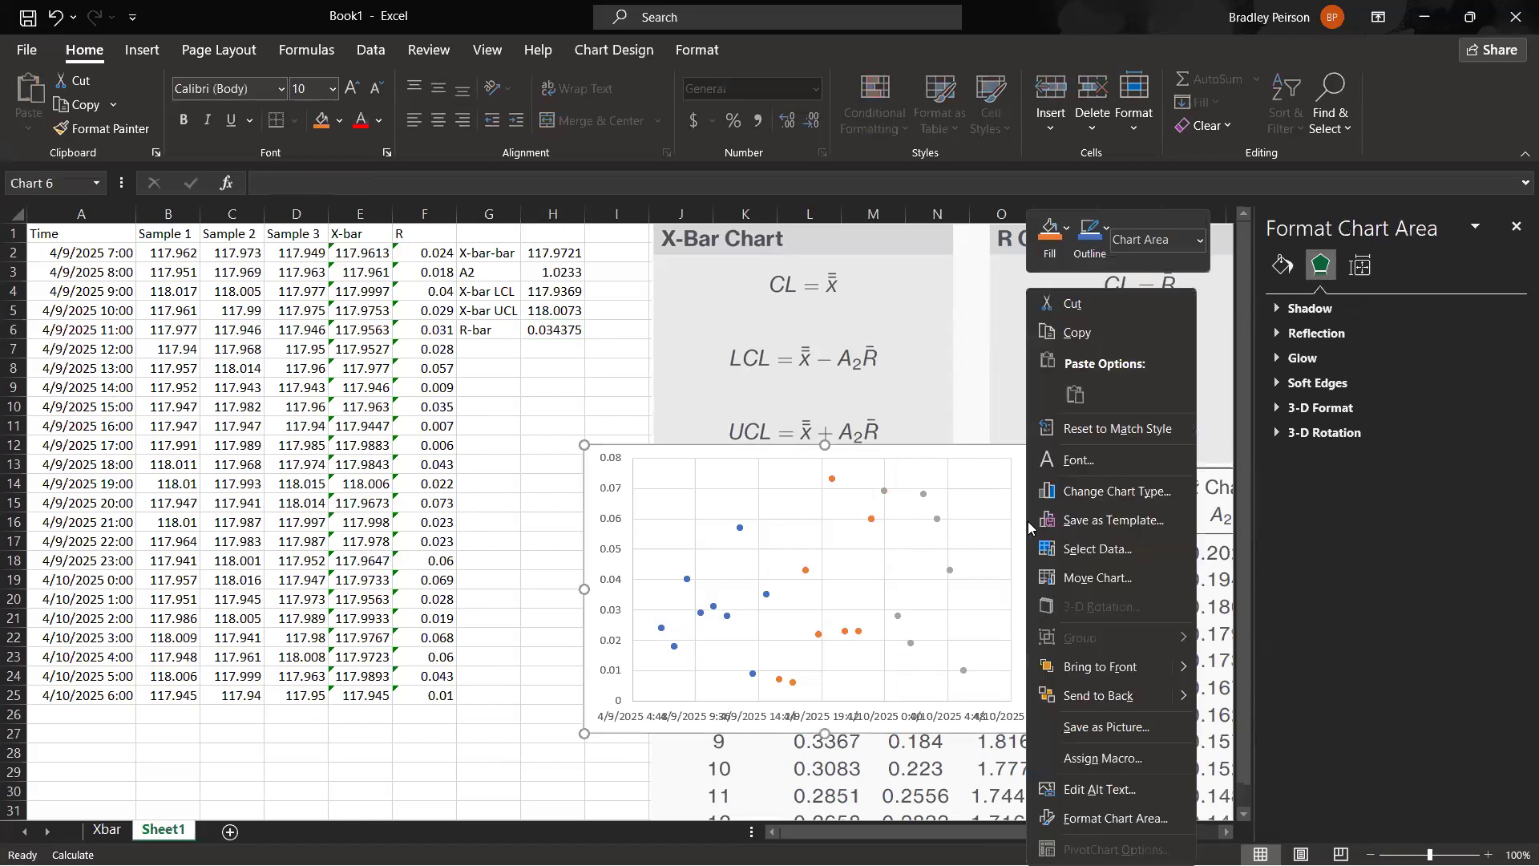
left_click(1082, 552)
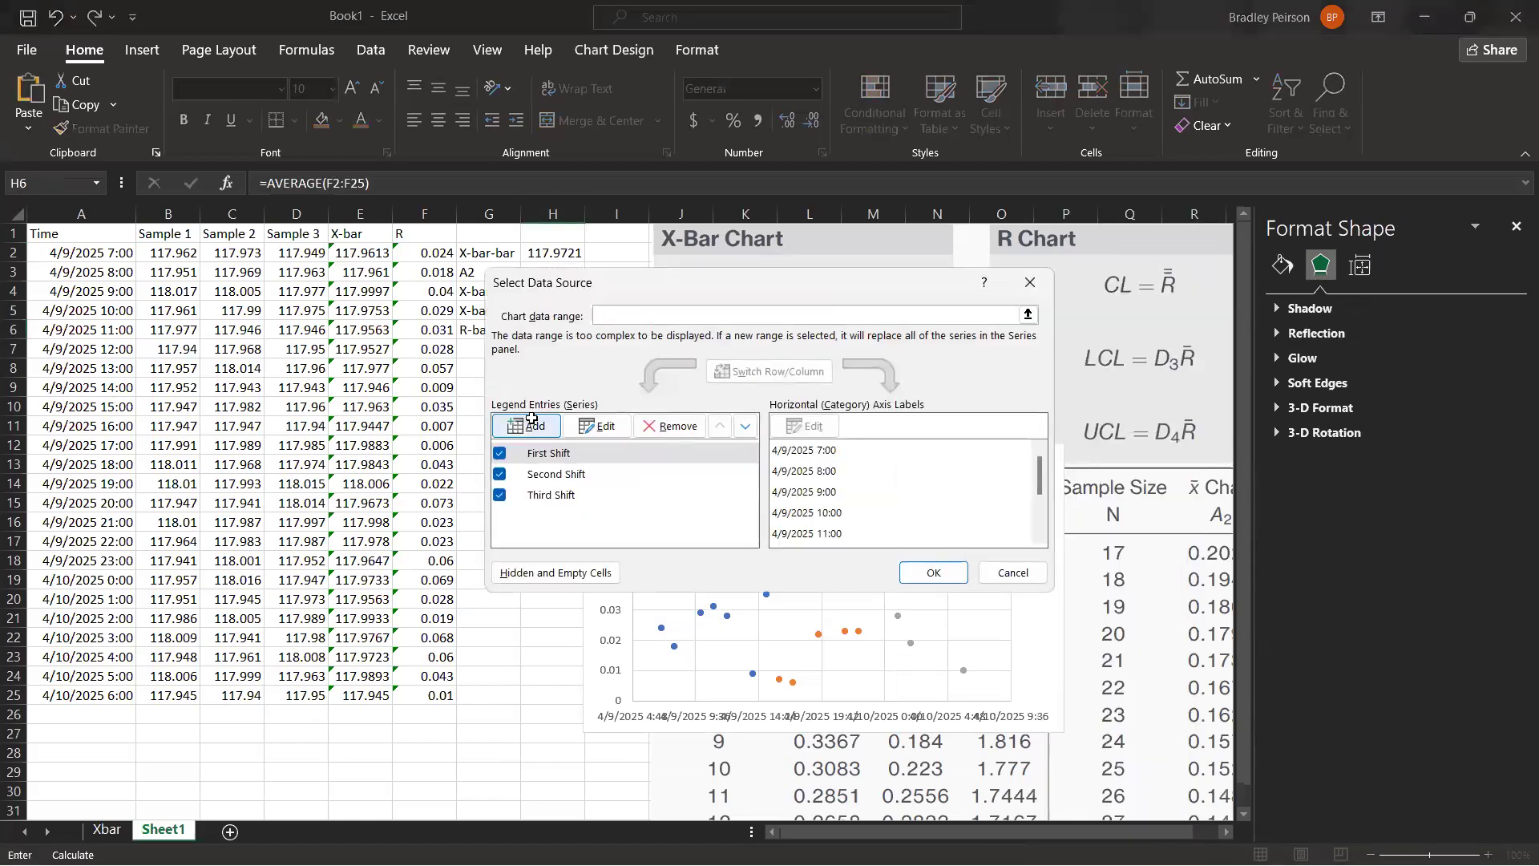
left_click(525, 423)
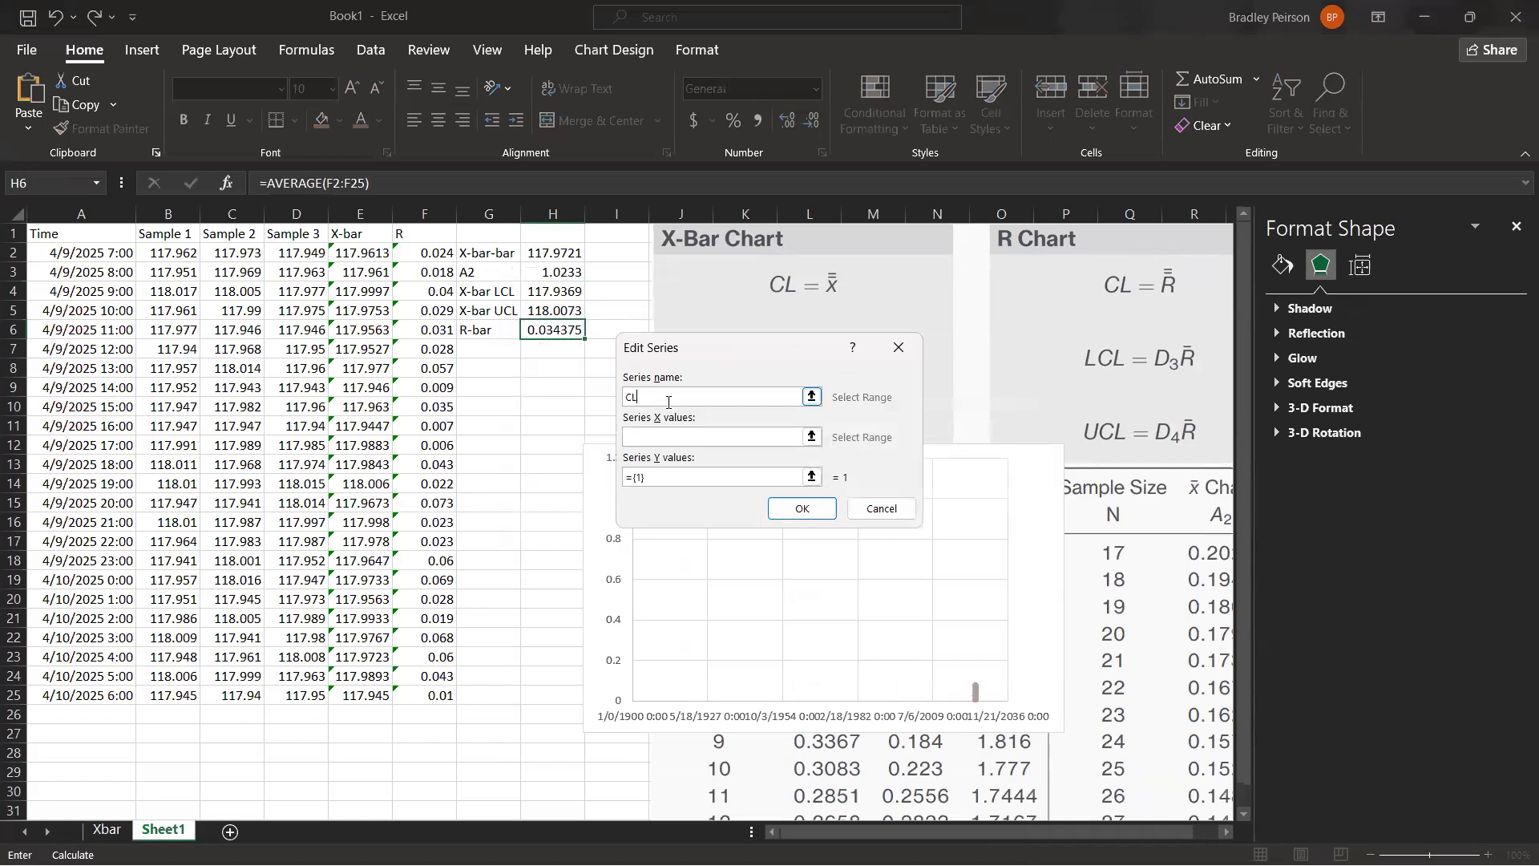
left_click(761, 437)
left_click(109, 253)
type(",")
left_click(114, 699)
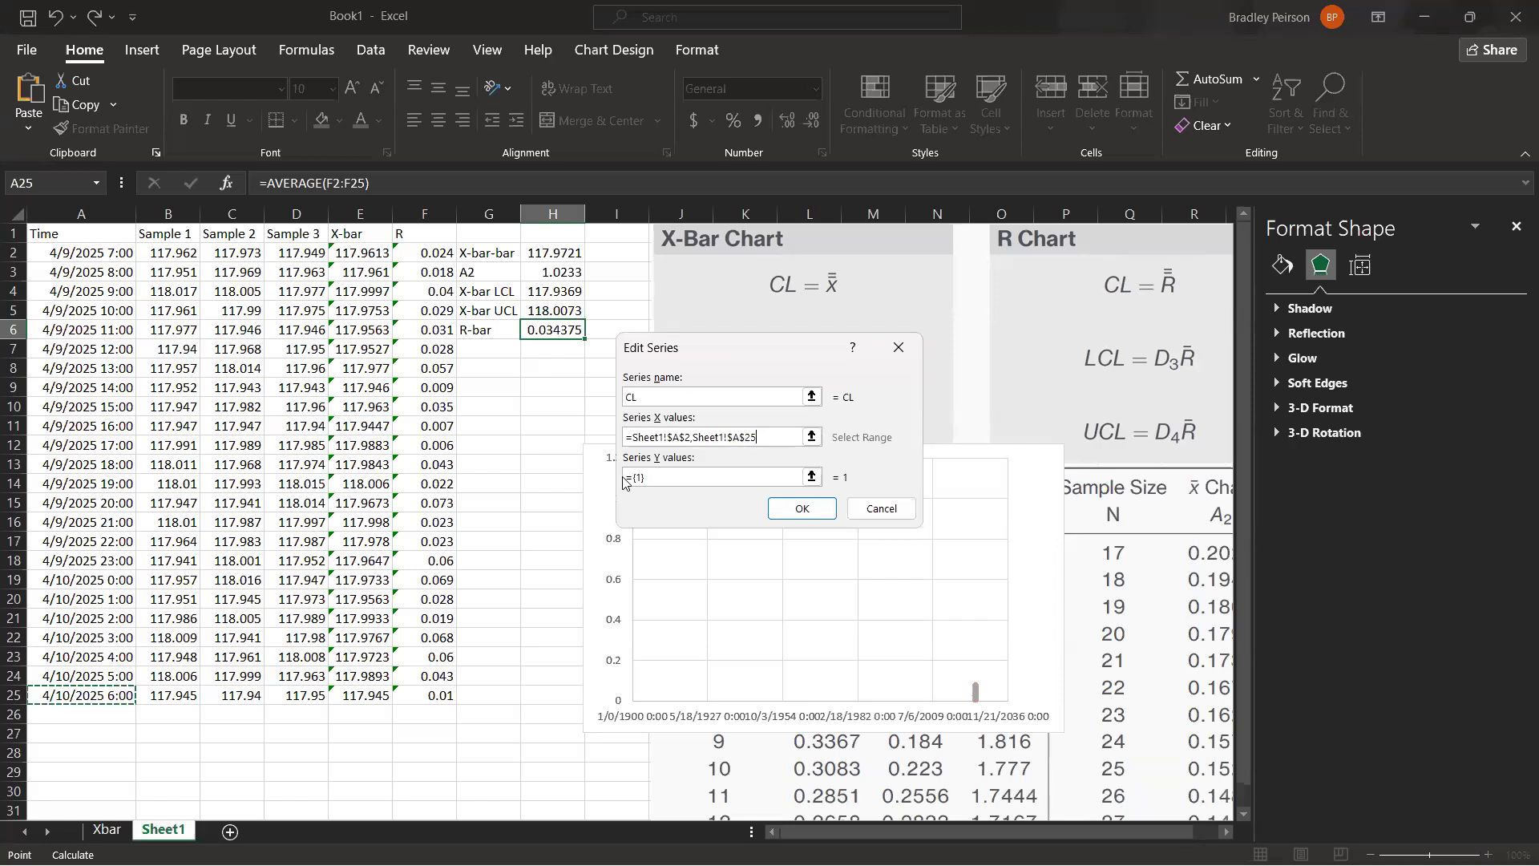
Step: Set the CL series' Y values to the R-bar cell H6 for both points and apply the chart's data source
key("Tab")
key("BackSpace")
type("=")
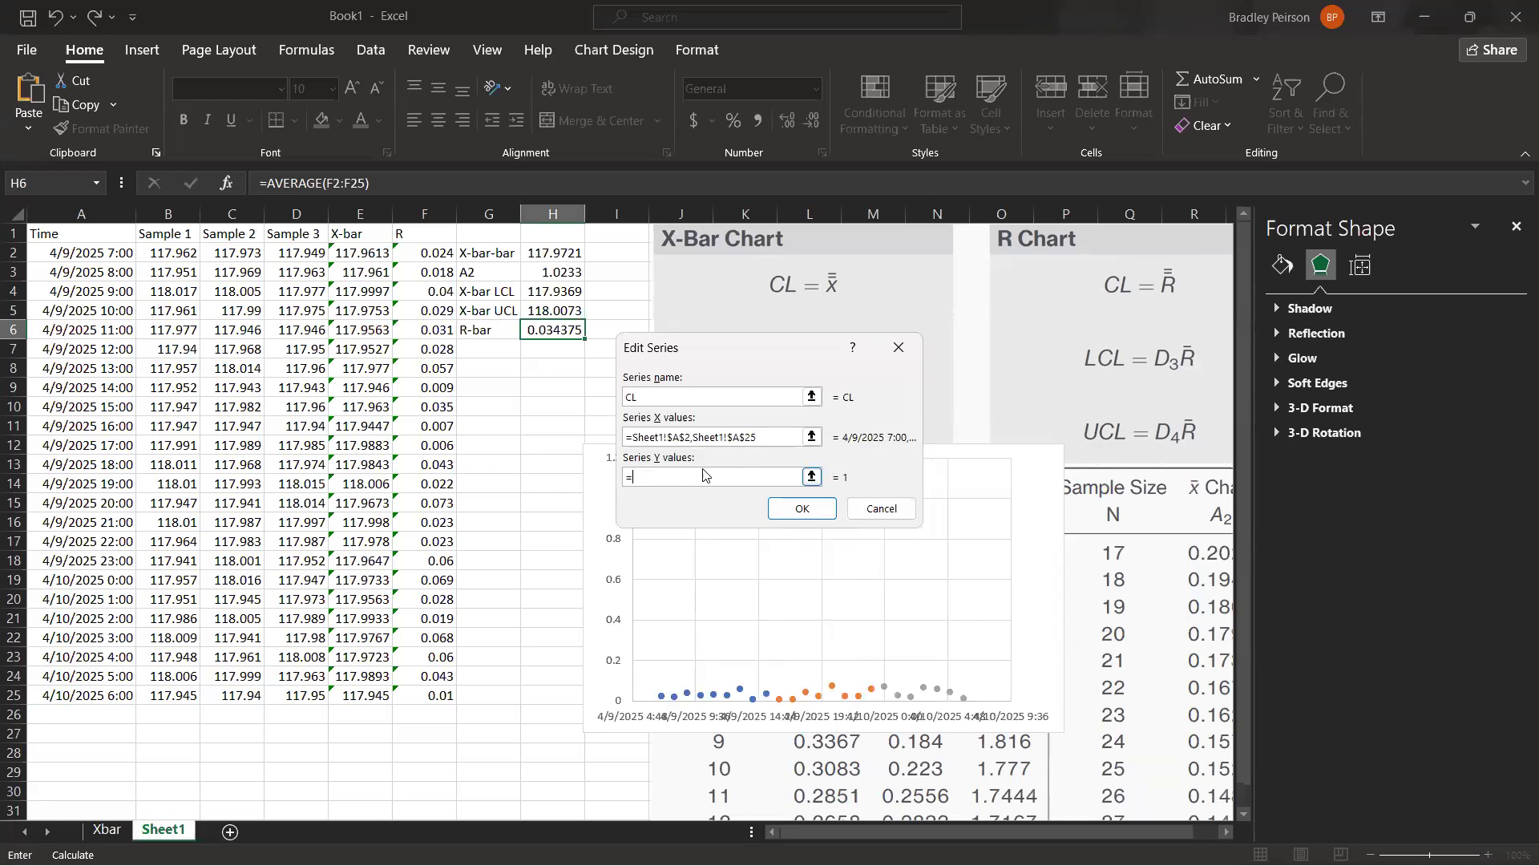
left_click(558, 330)
left_click(788, 510)
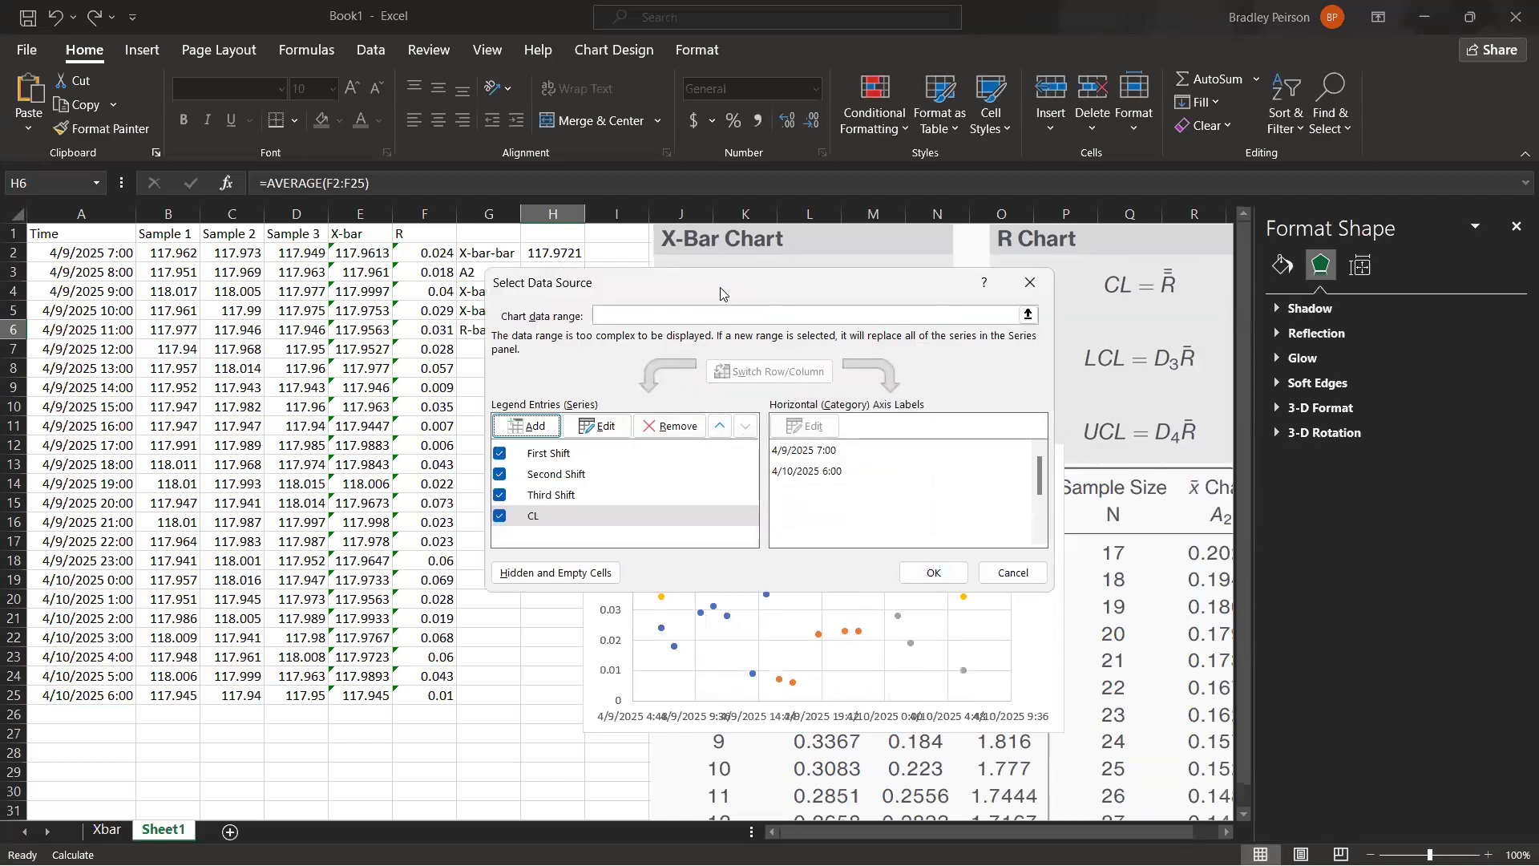
left_click_drag(720, 291, 668, 225)
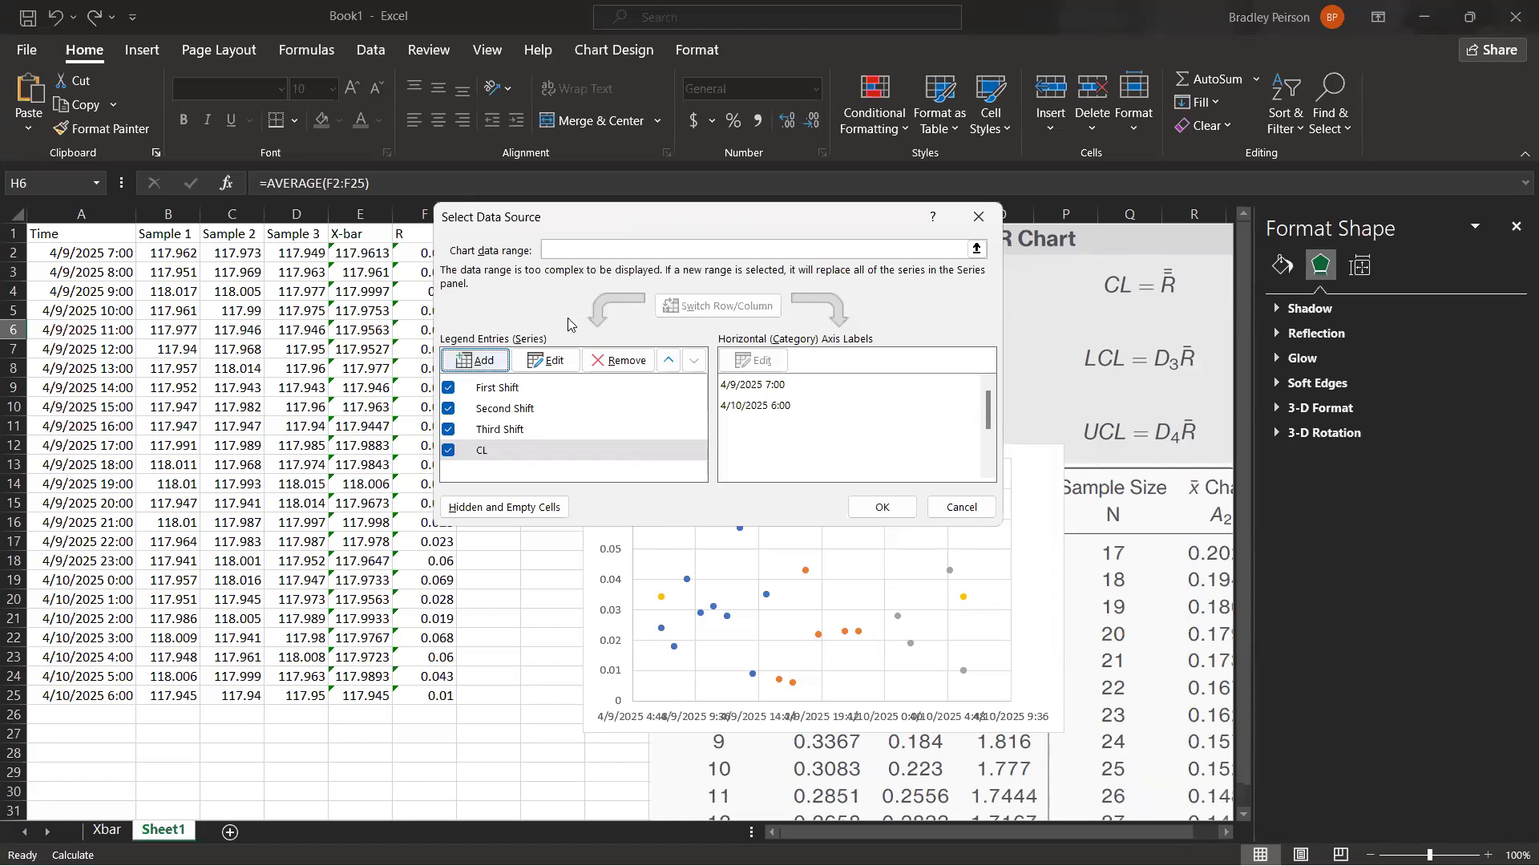
left_click(883, 507)
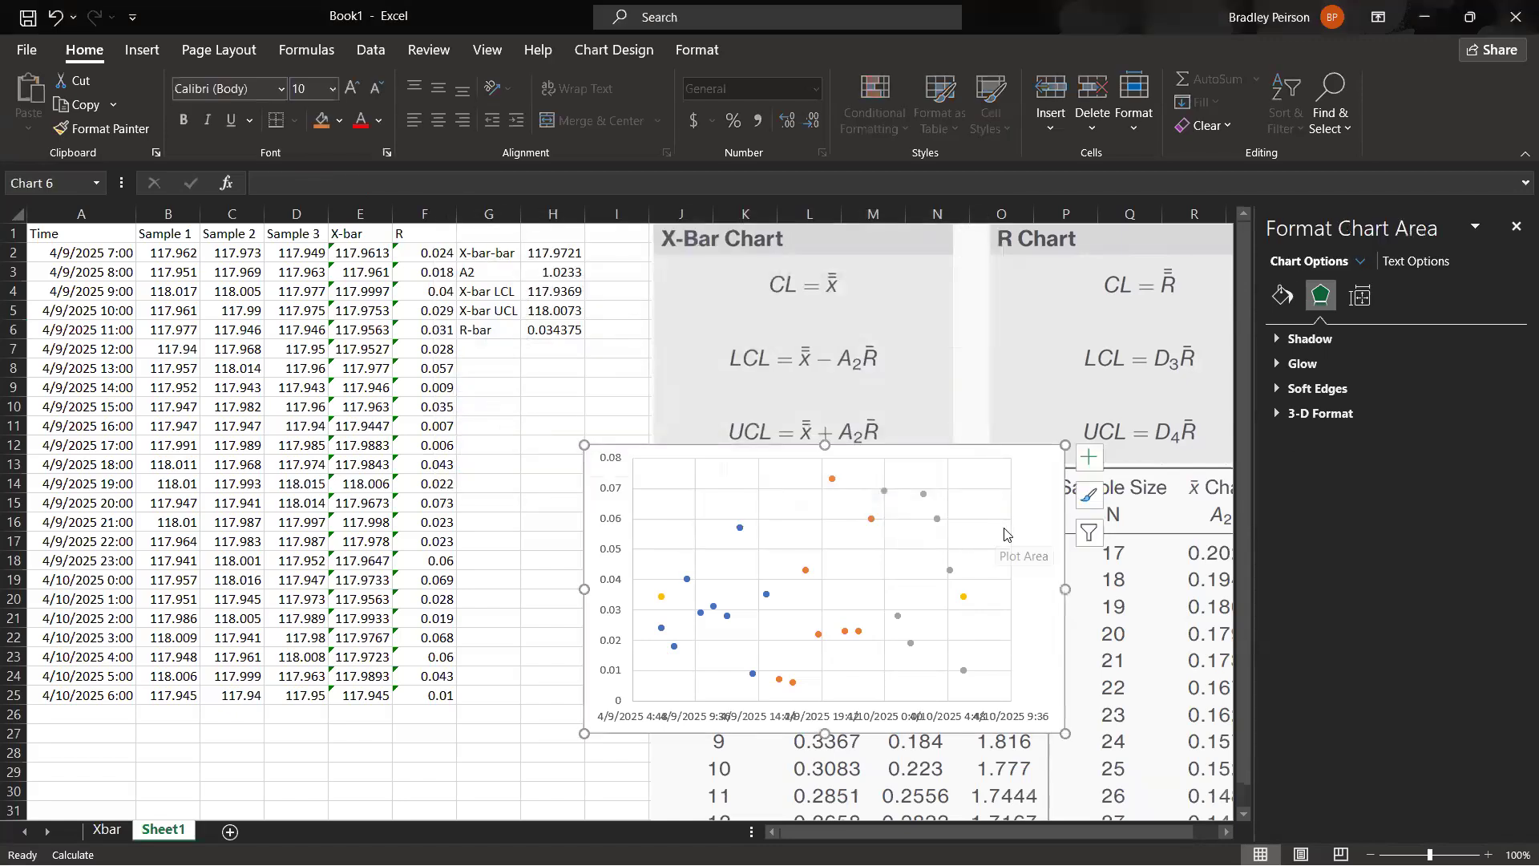
Step: Move the chart clear of the control limit formulas and label cells G8 and G9 as R LCL and R UCL
left_click_drag(1027, 519, 1099, 561)
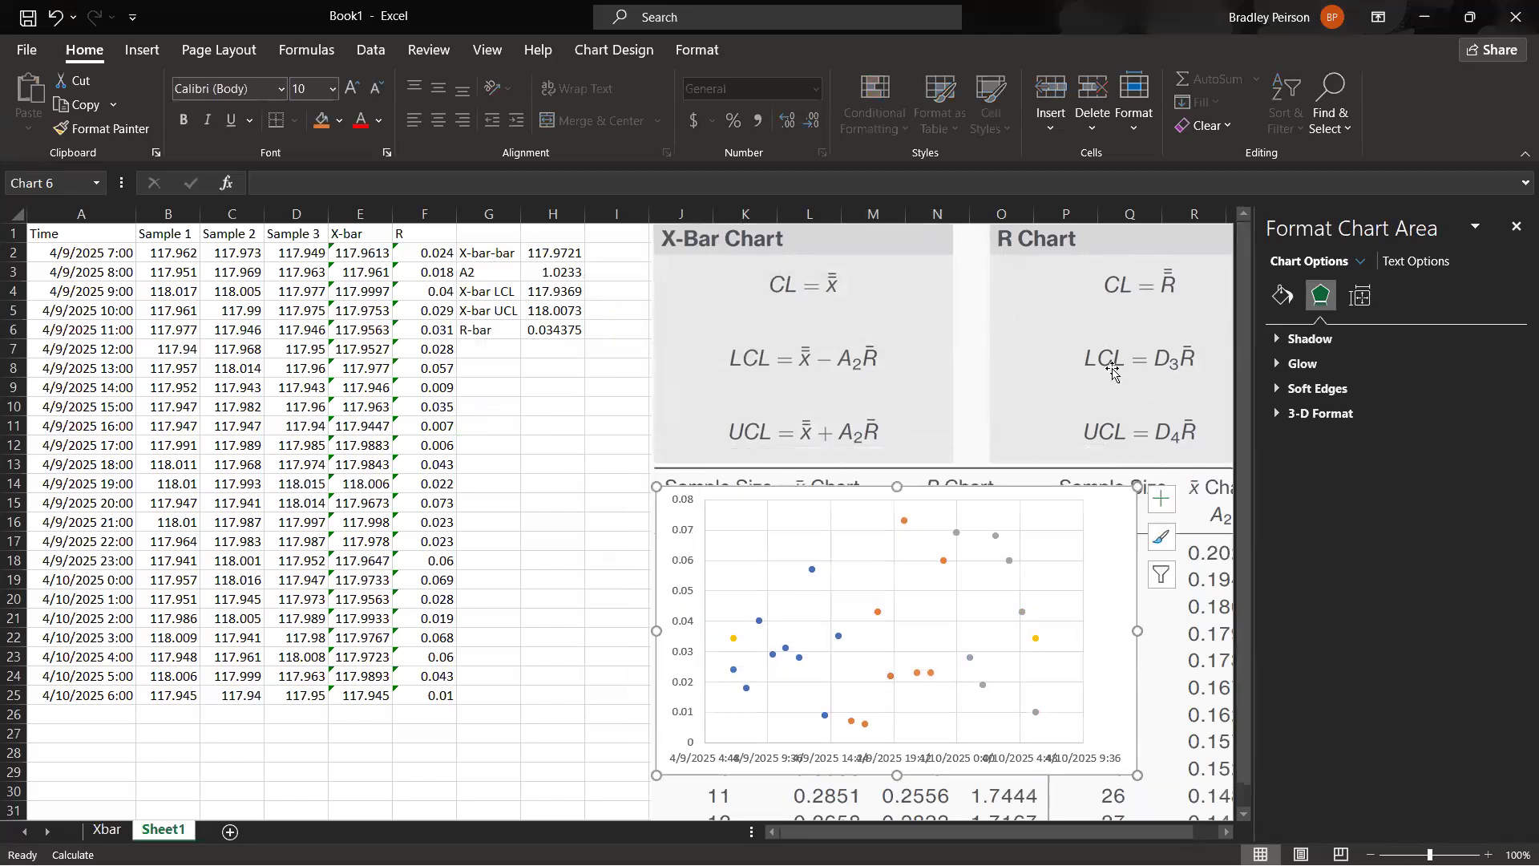
left_click(494, 374)
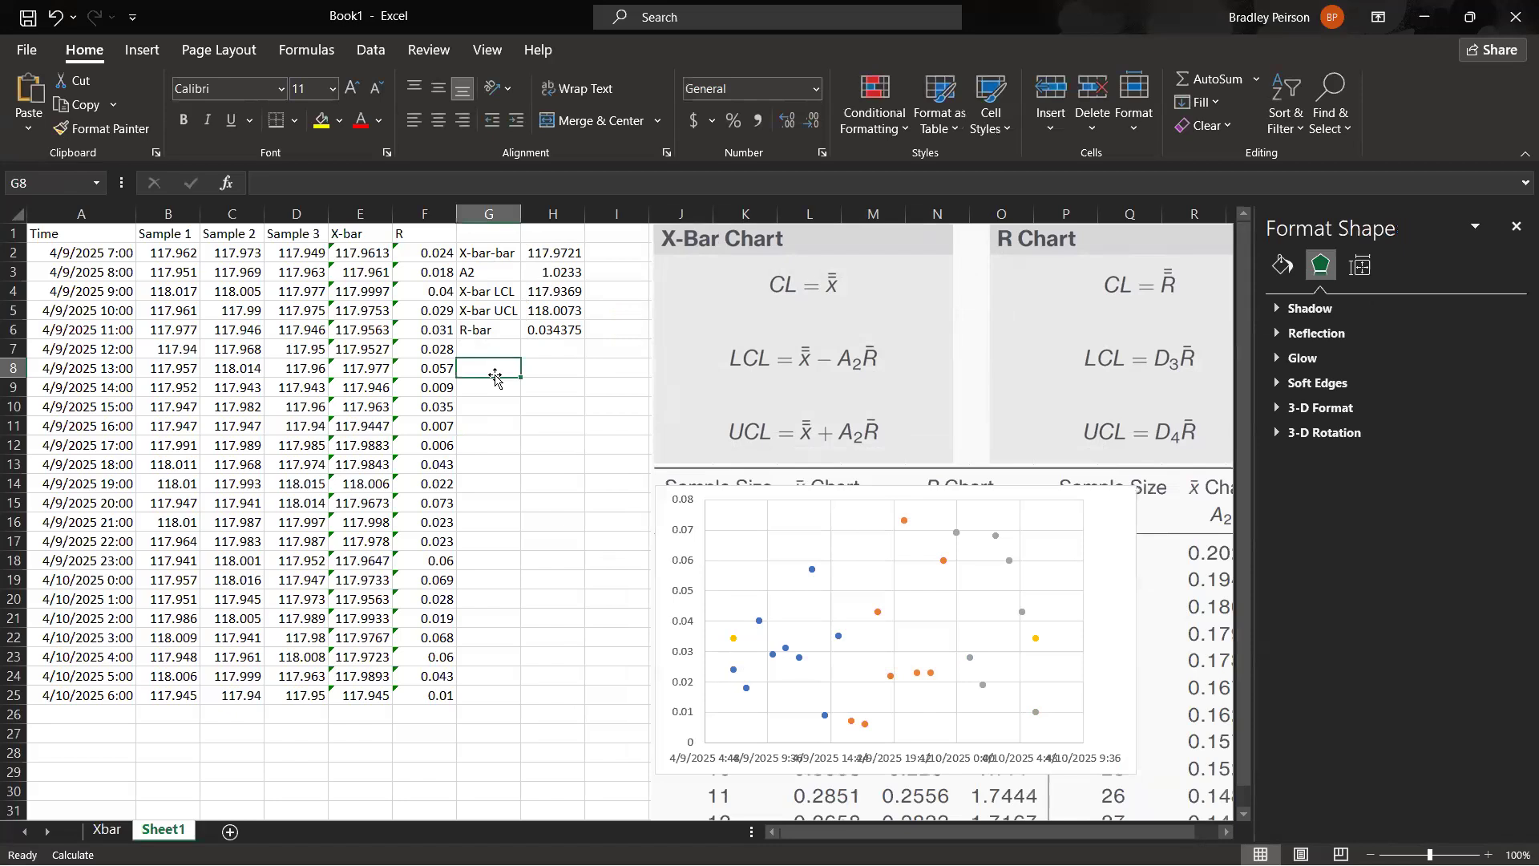
type("R")
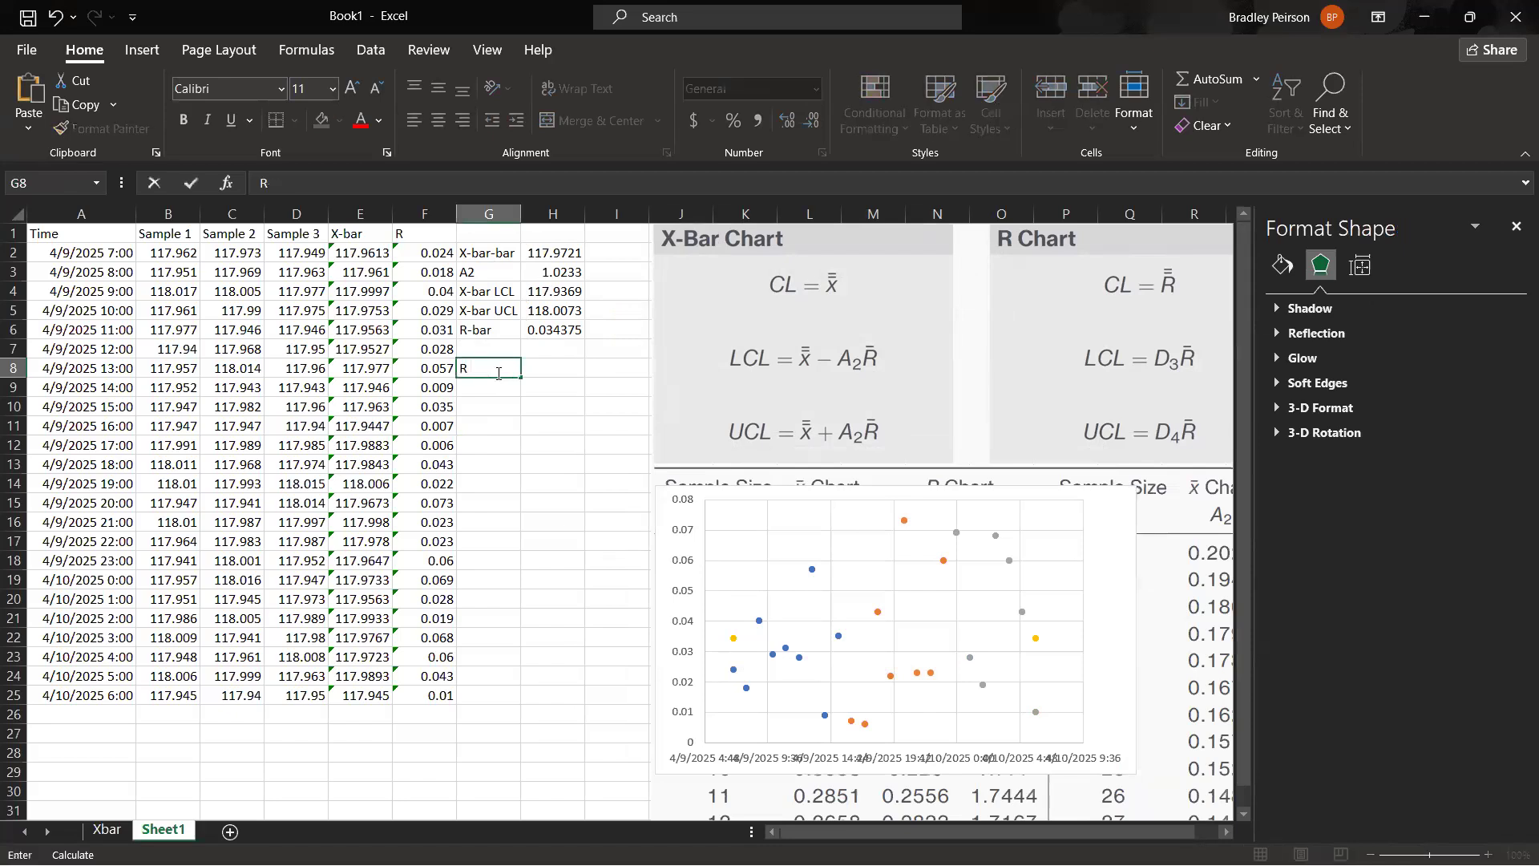
type(" LCL")
key("Return")
type("R UCL")
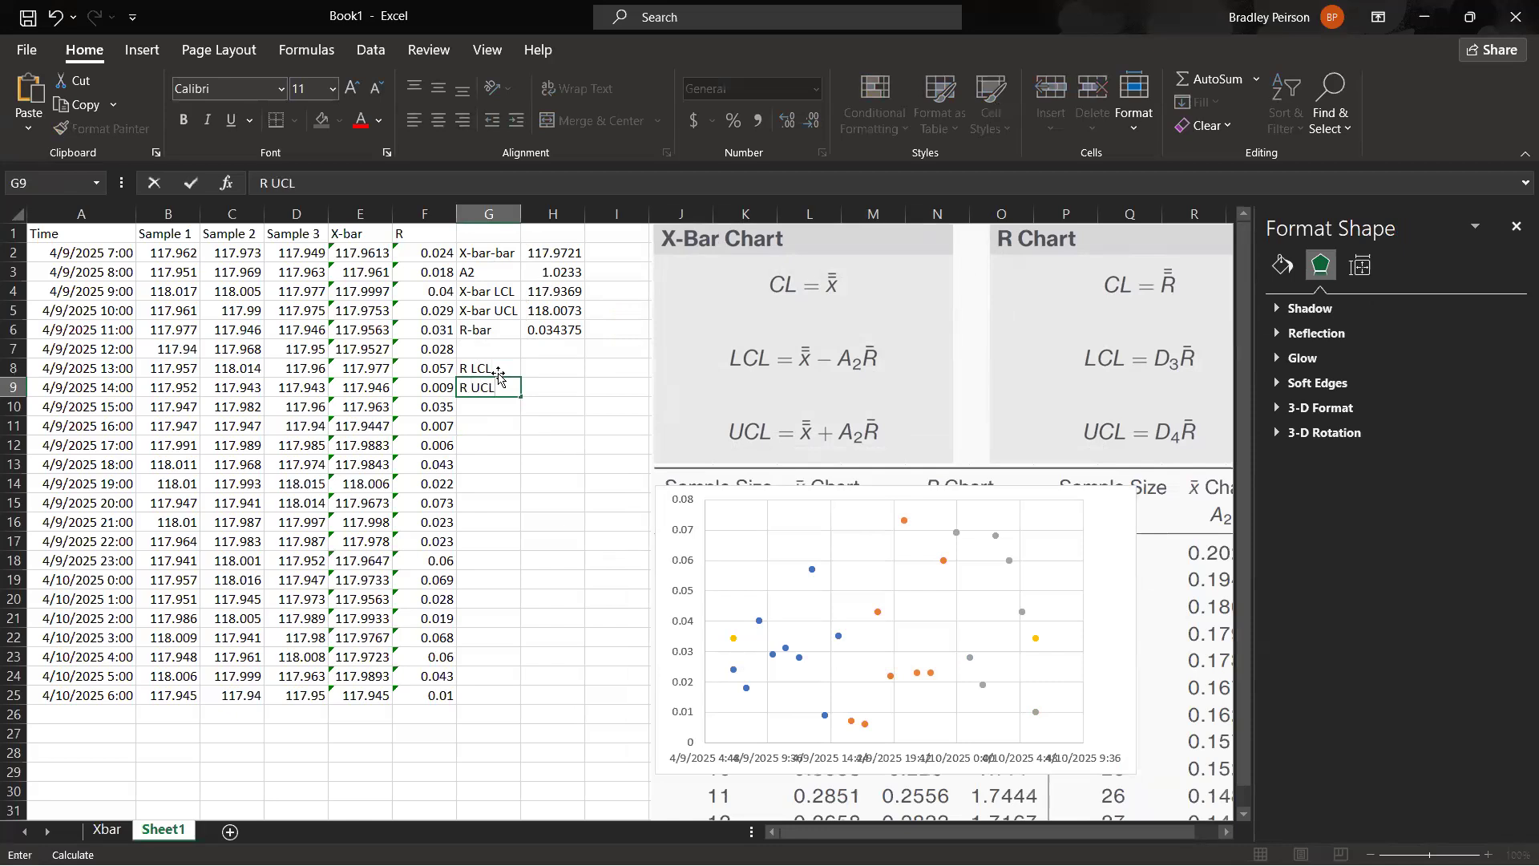
key("Tab")
key("Up")
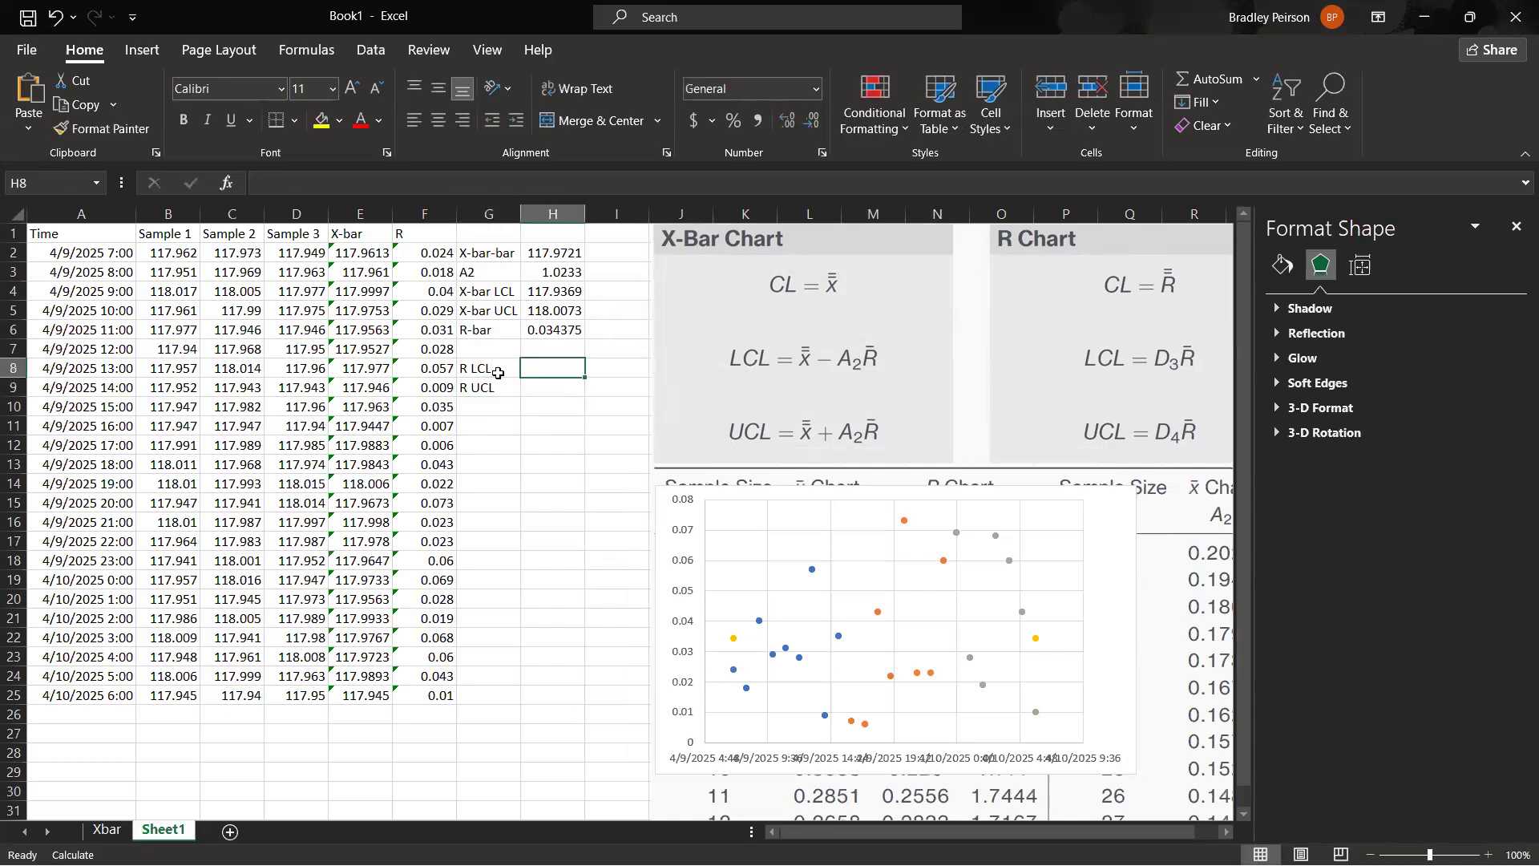
Step: Move the chart over the data columns to uncover the factor table, and examine its D3 and D4 factors
left_click_drag(1102, 577, 578, 501)
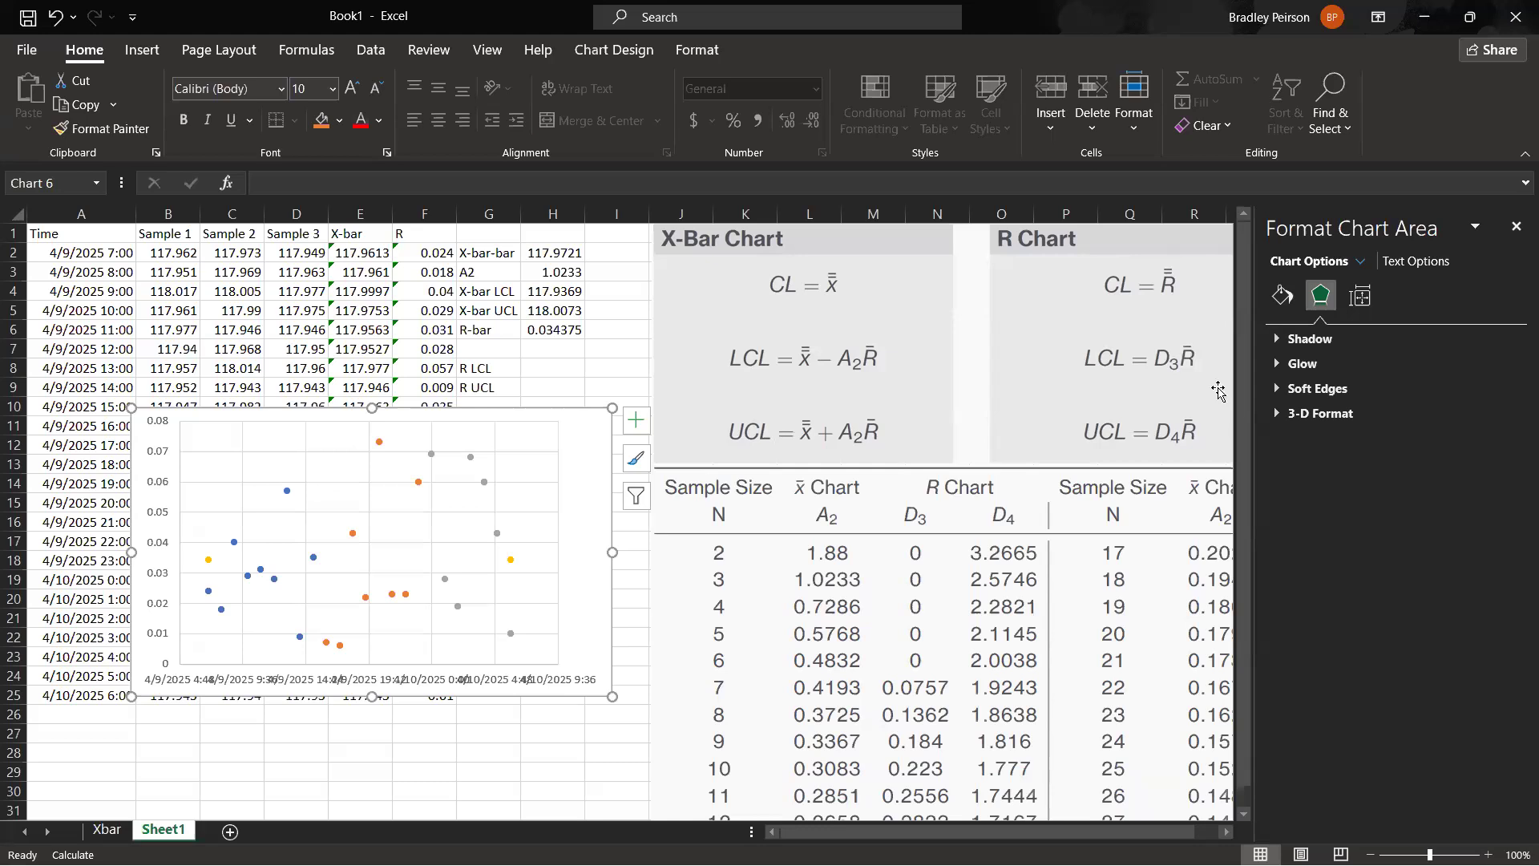
left_click(947, 499)
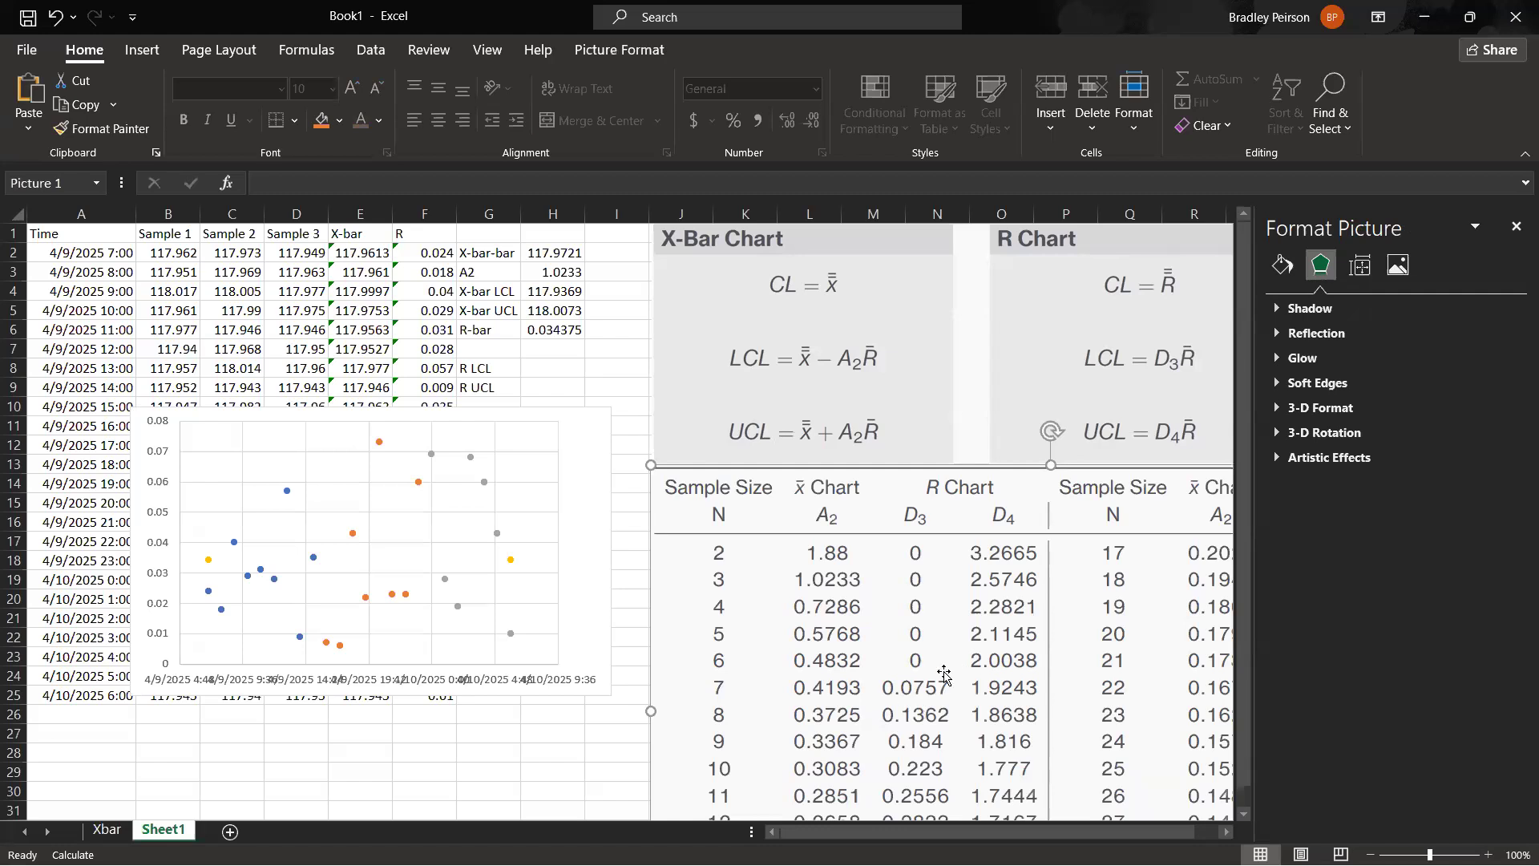
scroll(950, 545, "down", 2)
scroll(950, 545, "up", 2)
Step: Check the subgroup size across the three sample columns and enter 0 as the R LCL in H8
left_click_drag(172, 254, 286, 254)
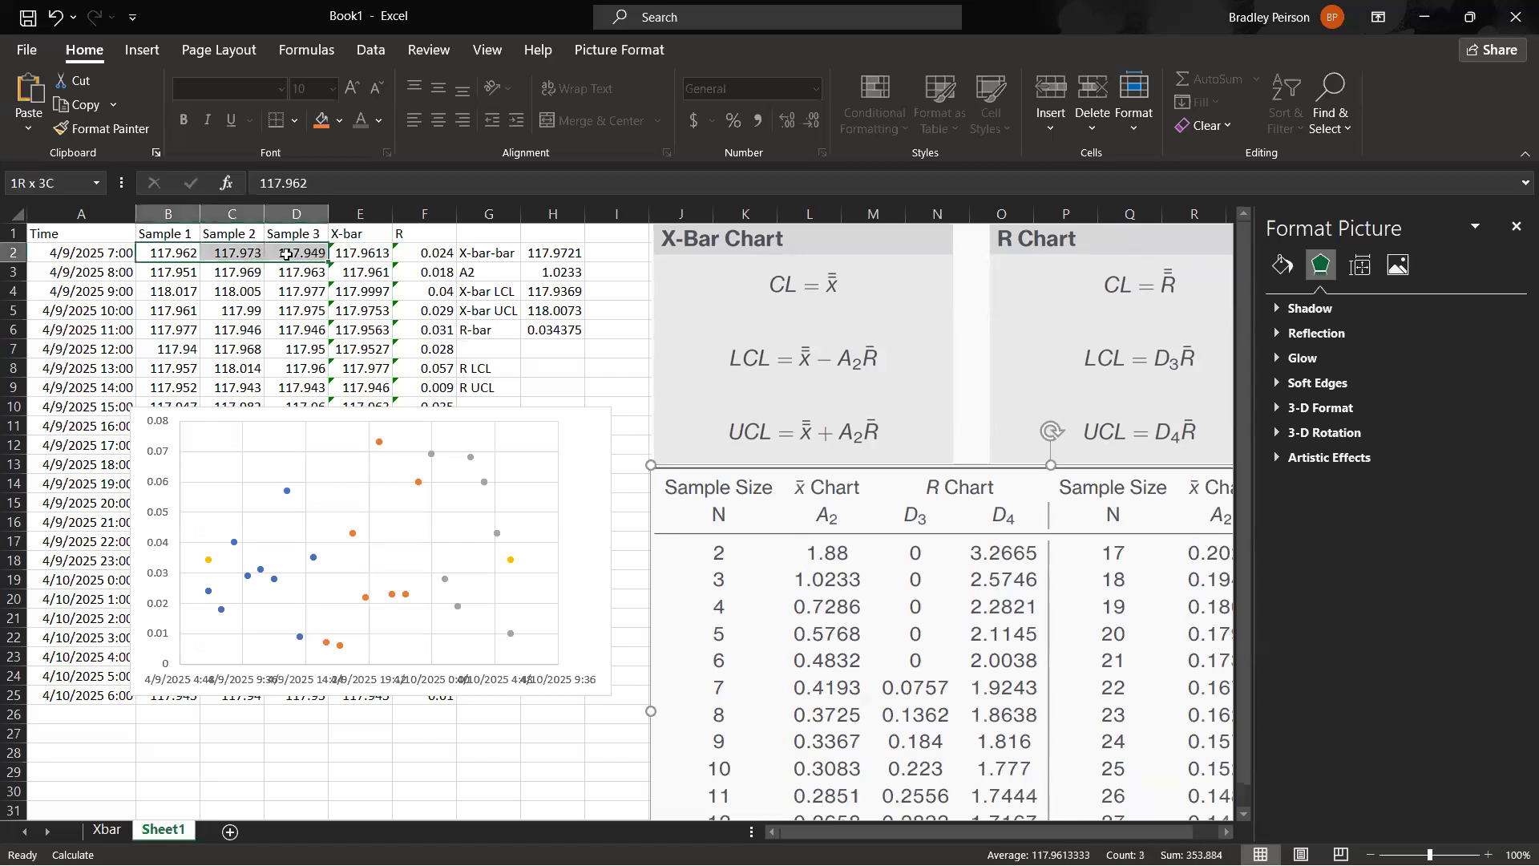
left_click_drag(178, 273, 295, 274)
left_click_drag(188, 255, 294, 273)
left_click(161, 275)
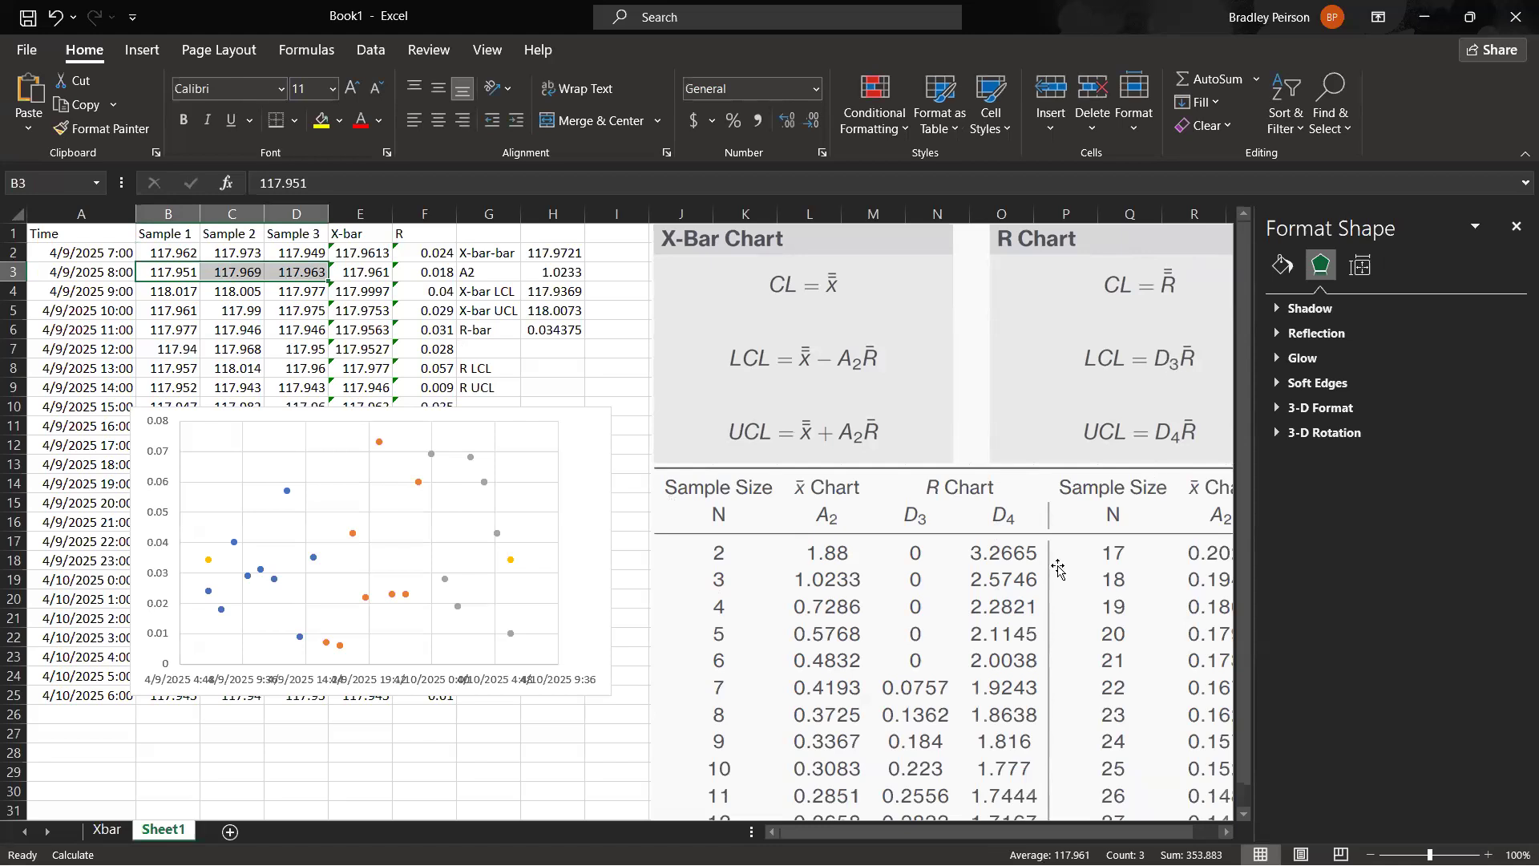
left_click(541, 369)
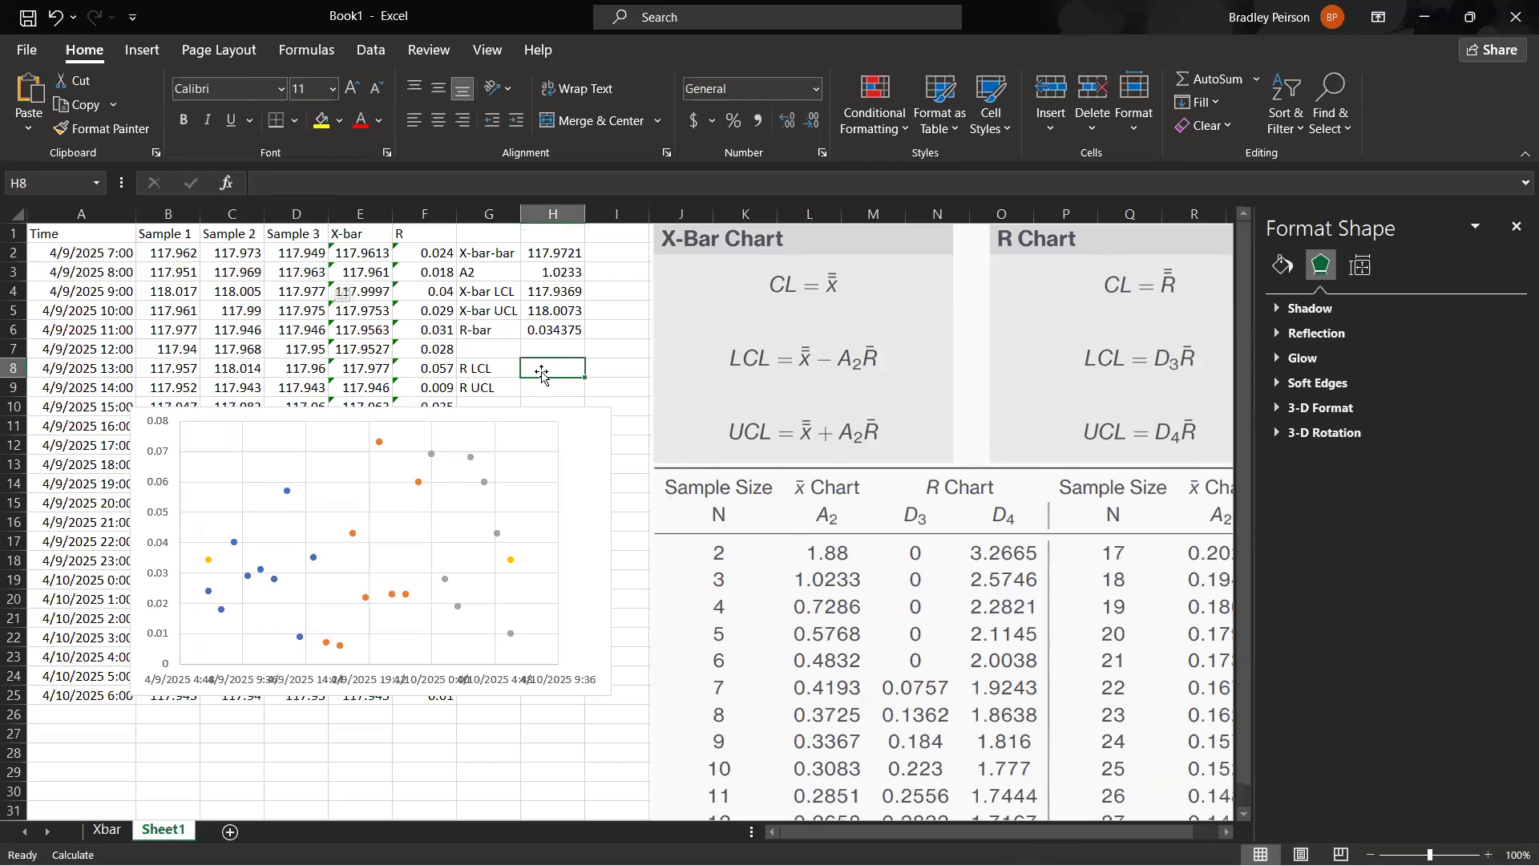
type("0")
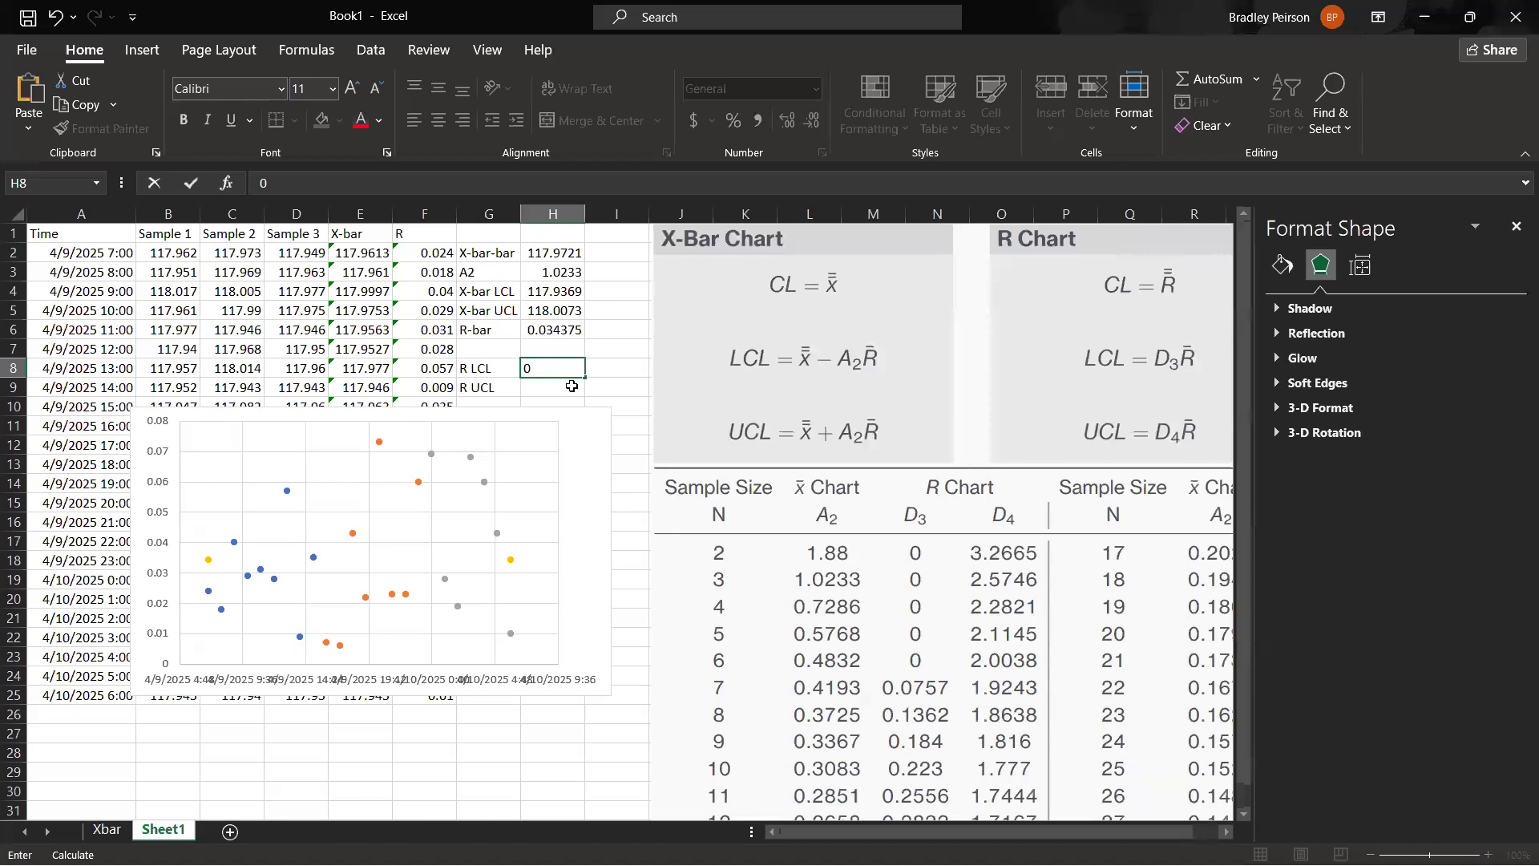
key("Return")
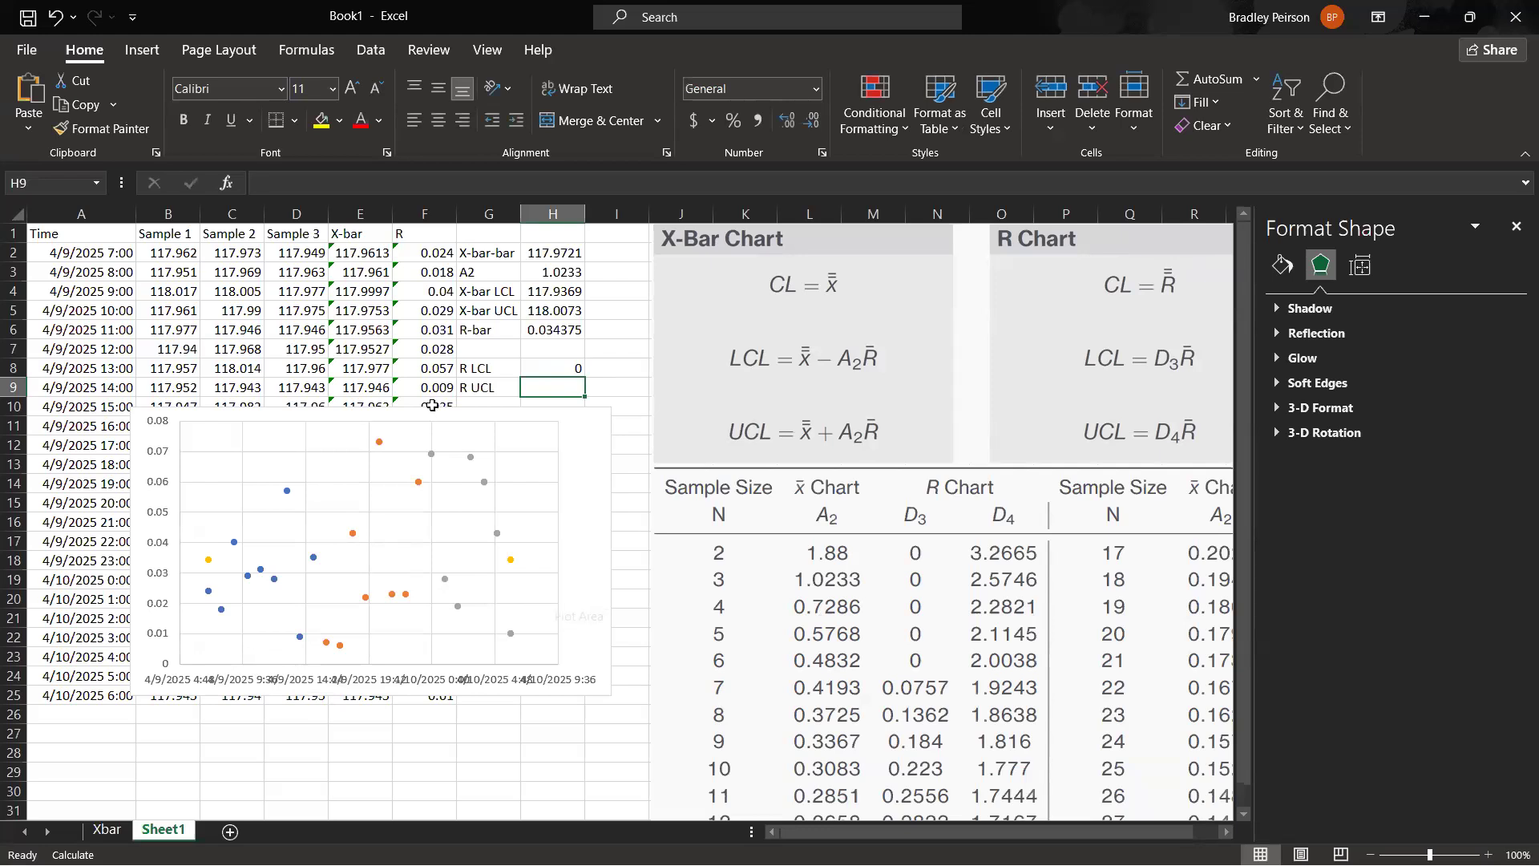
Step: Look up the D4 factor for sample size 3, label G7 as D4 and enter 2.5746 in H7
left_click_drag(193, 253, 272, 251)
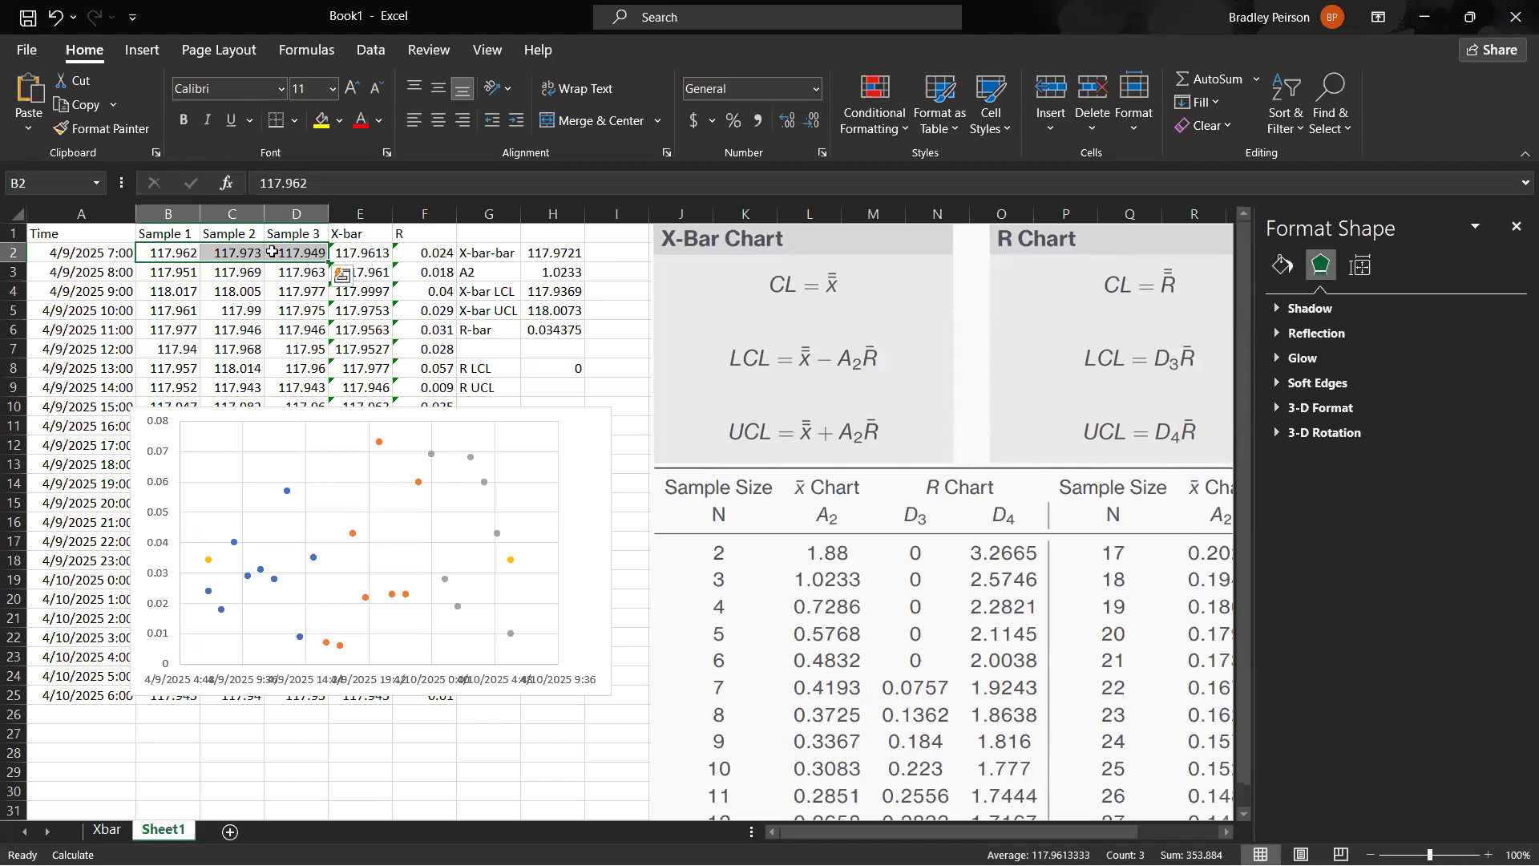
left_click(576, 384)
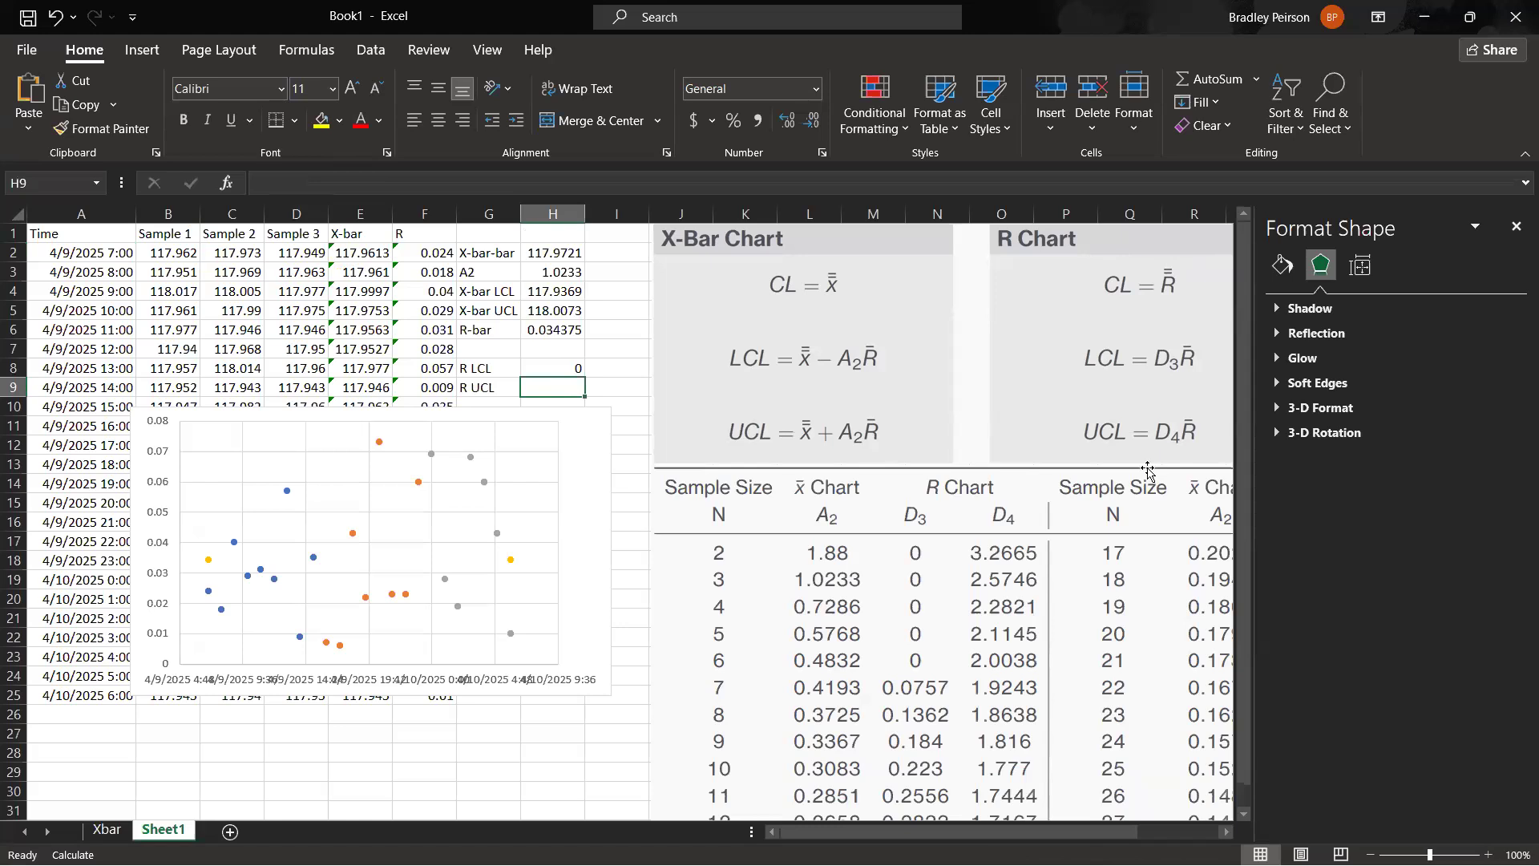
left_click(1158, 445)
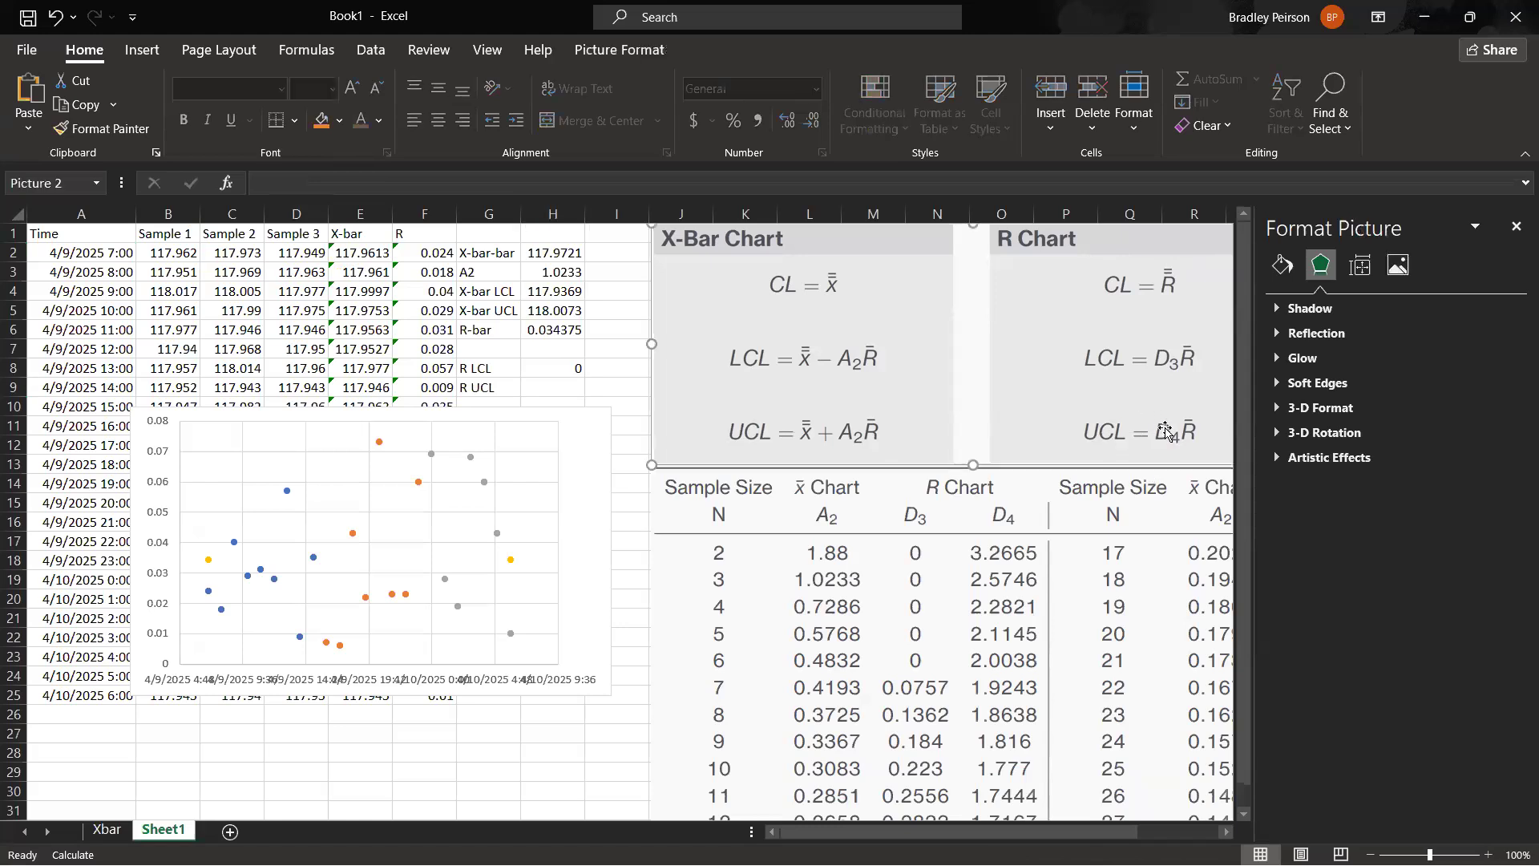
left_click(721, 583)
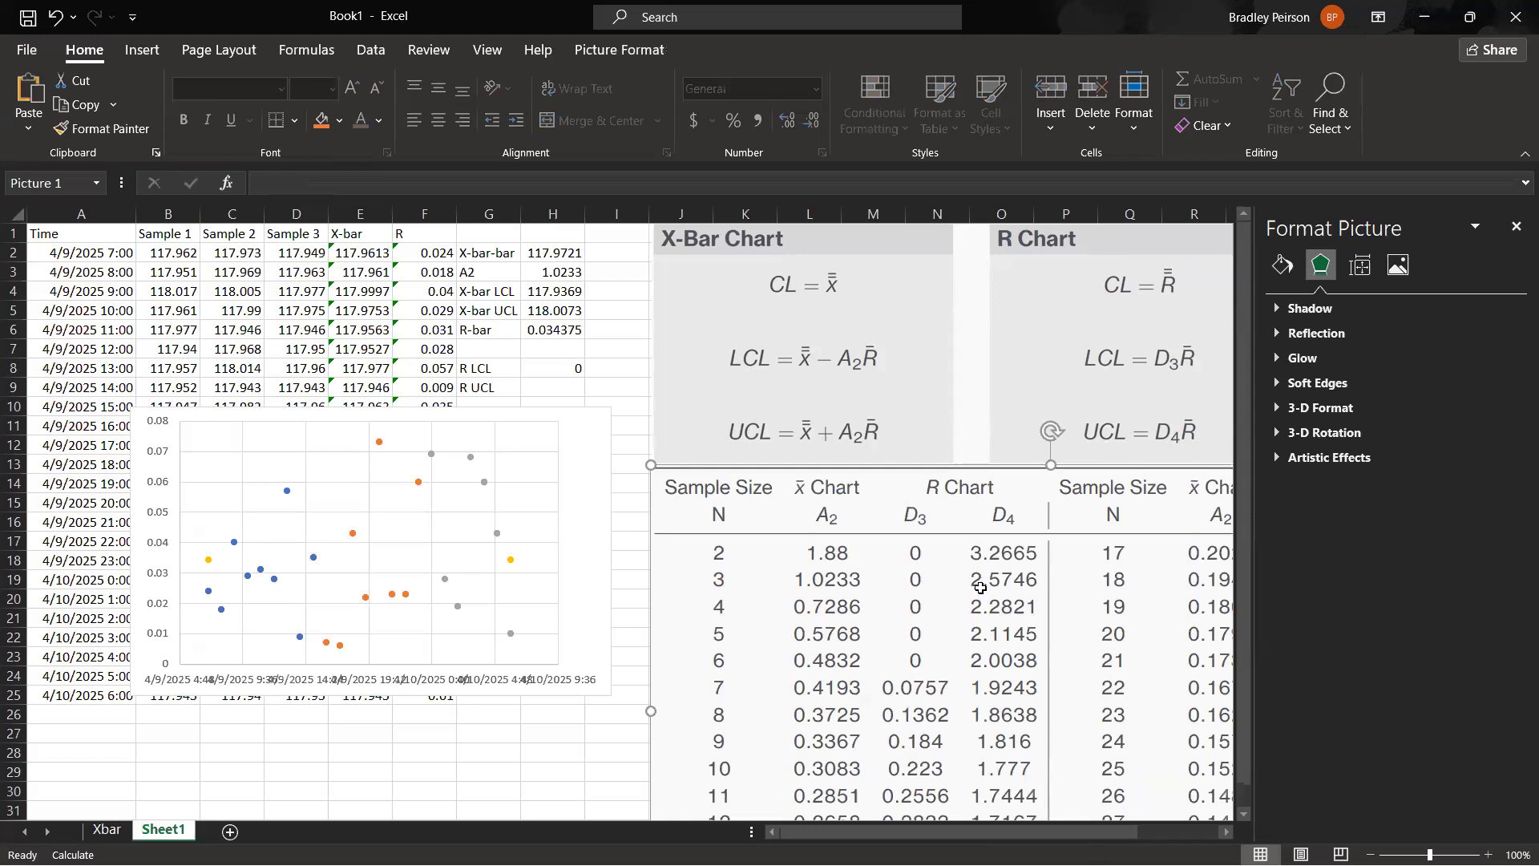
key("Escape")
type("D4")
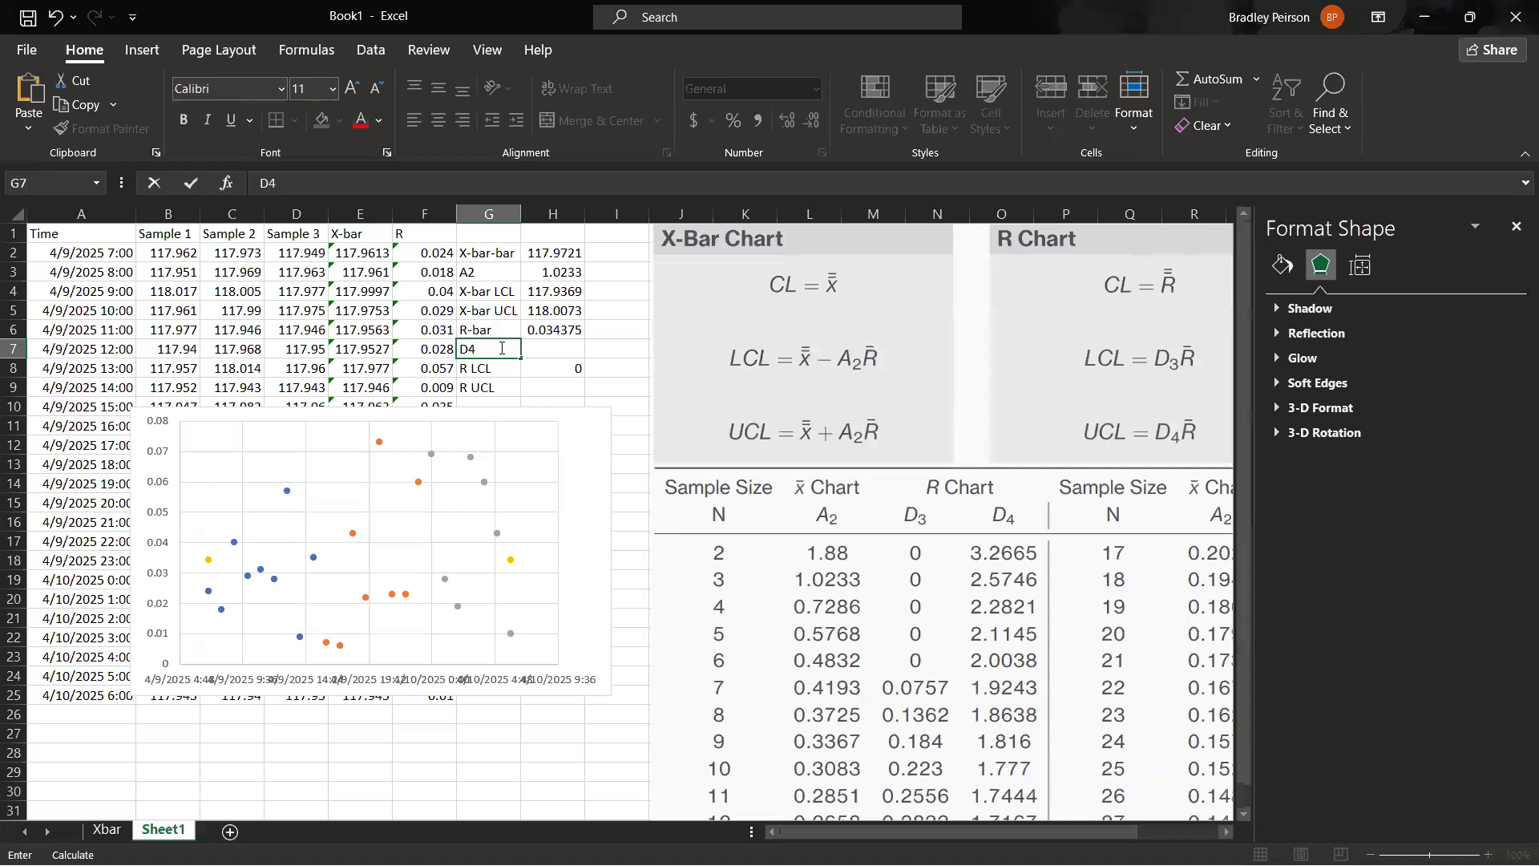
key("Tab")
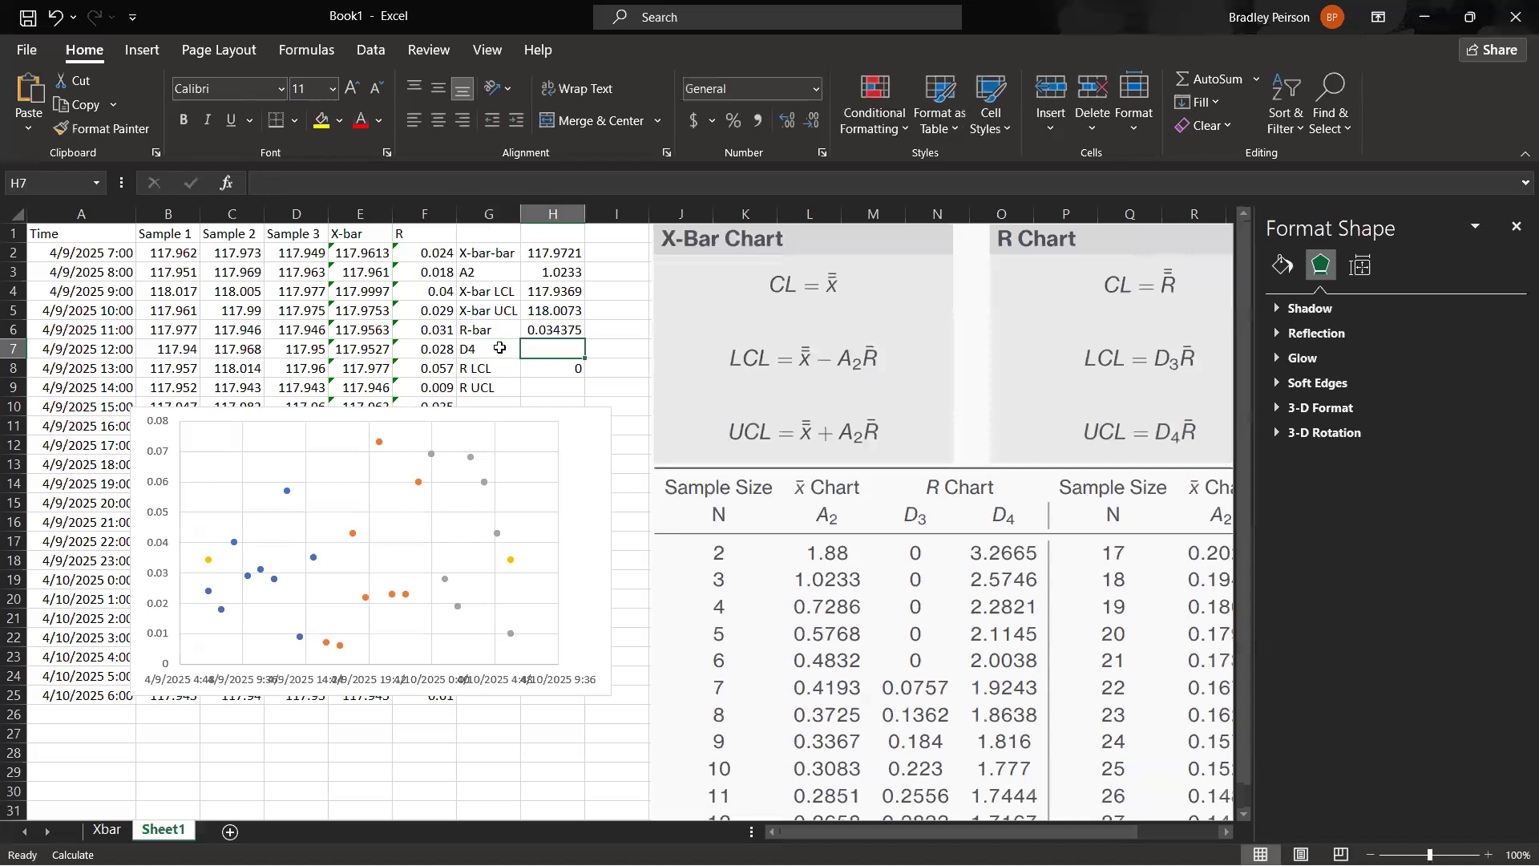
type("2.5746")
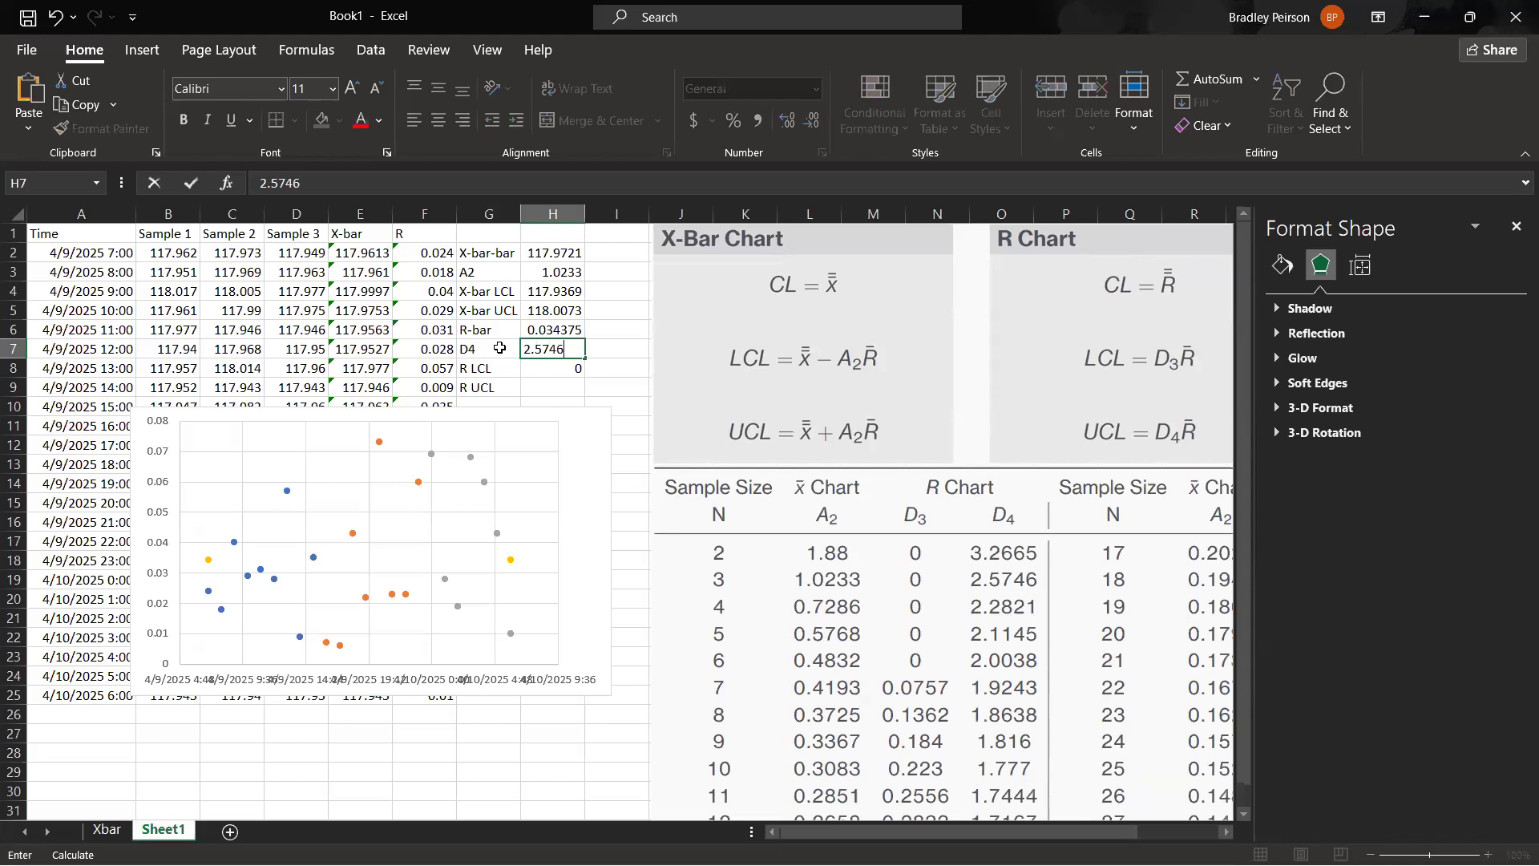
key("Return")
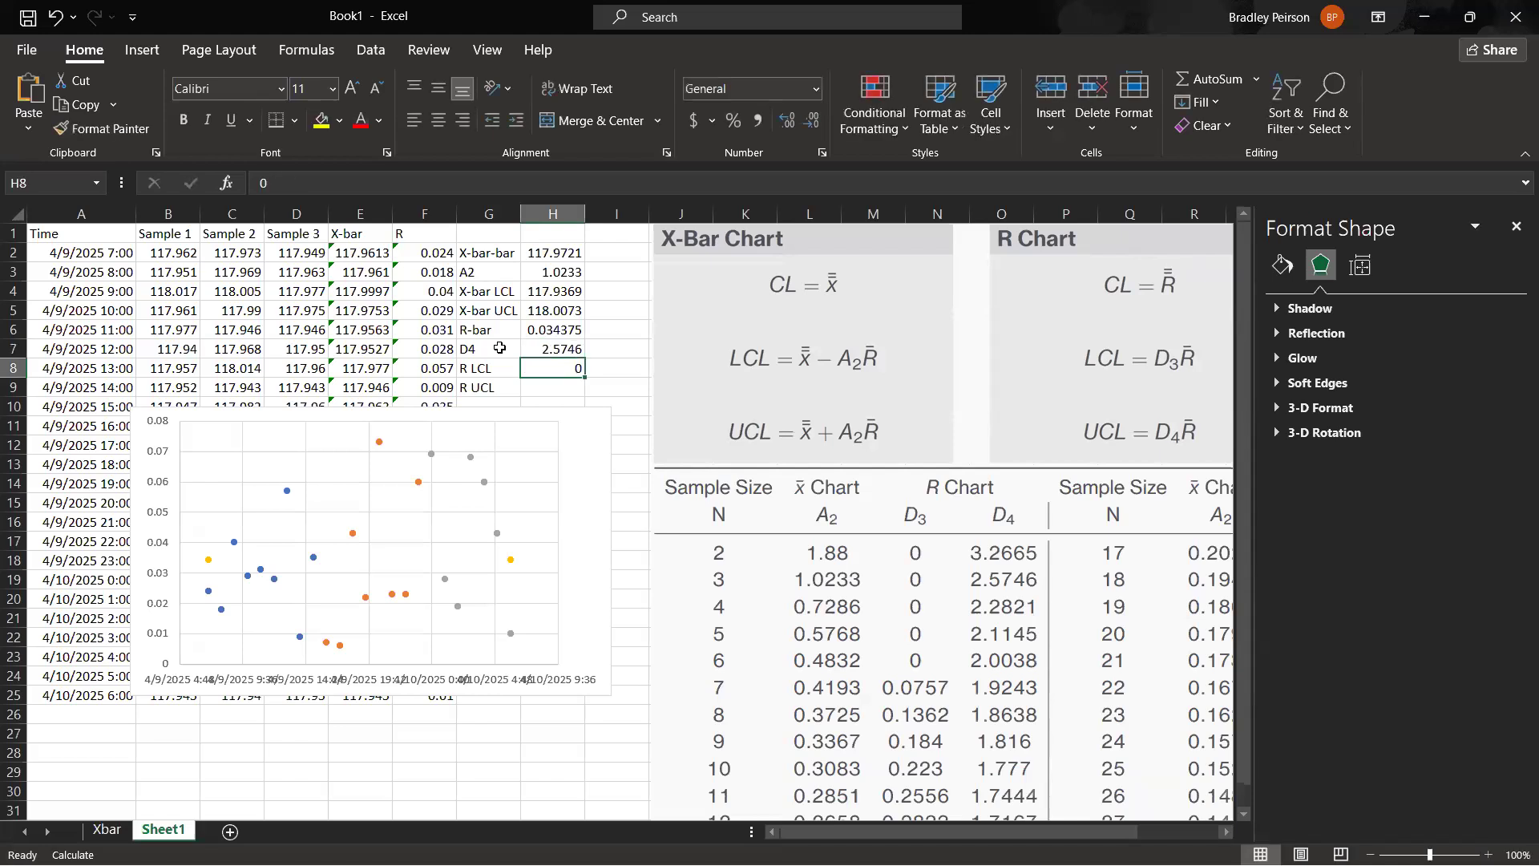
Step: Calculate the R UCL in H9 by multiplying D4 by R-bar with the formula =H7*H6
key("Return")
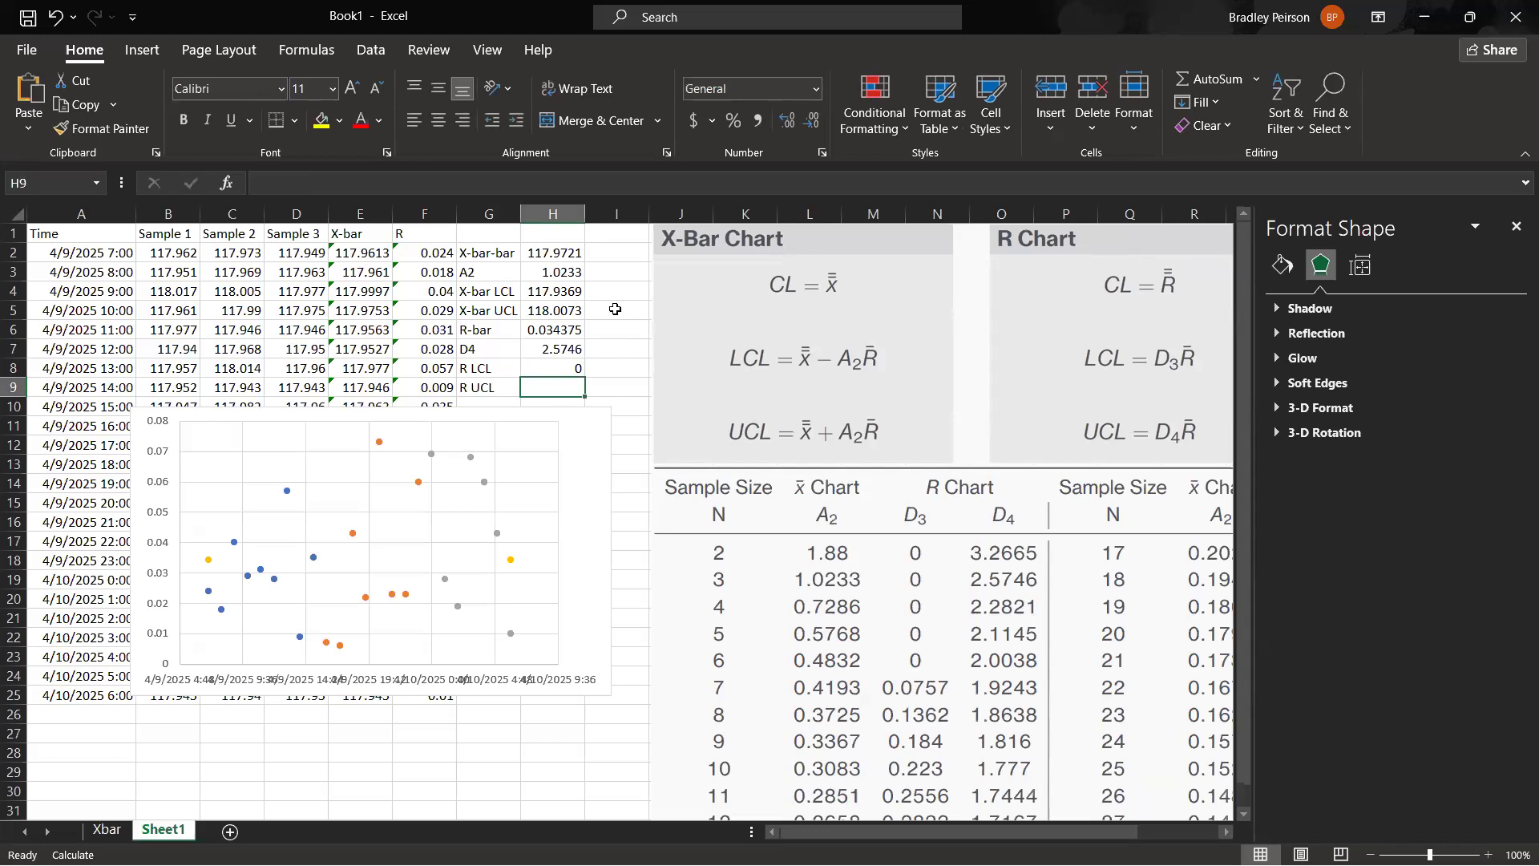
type("=")
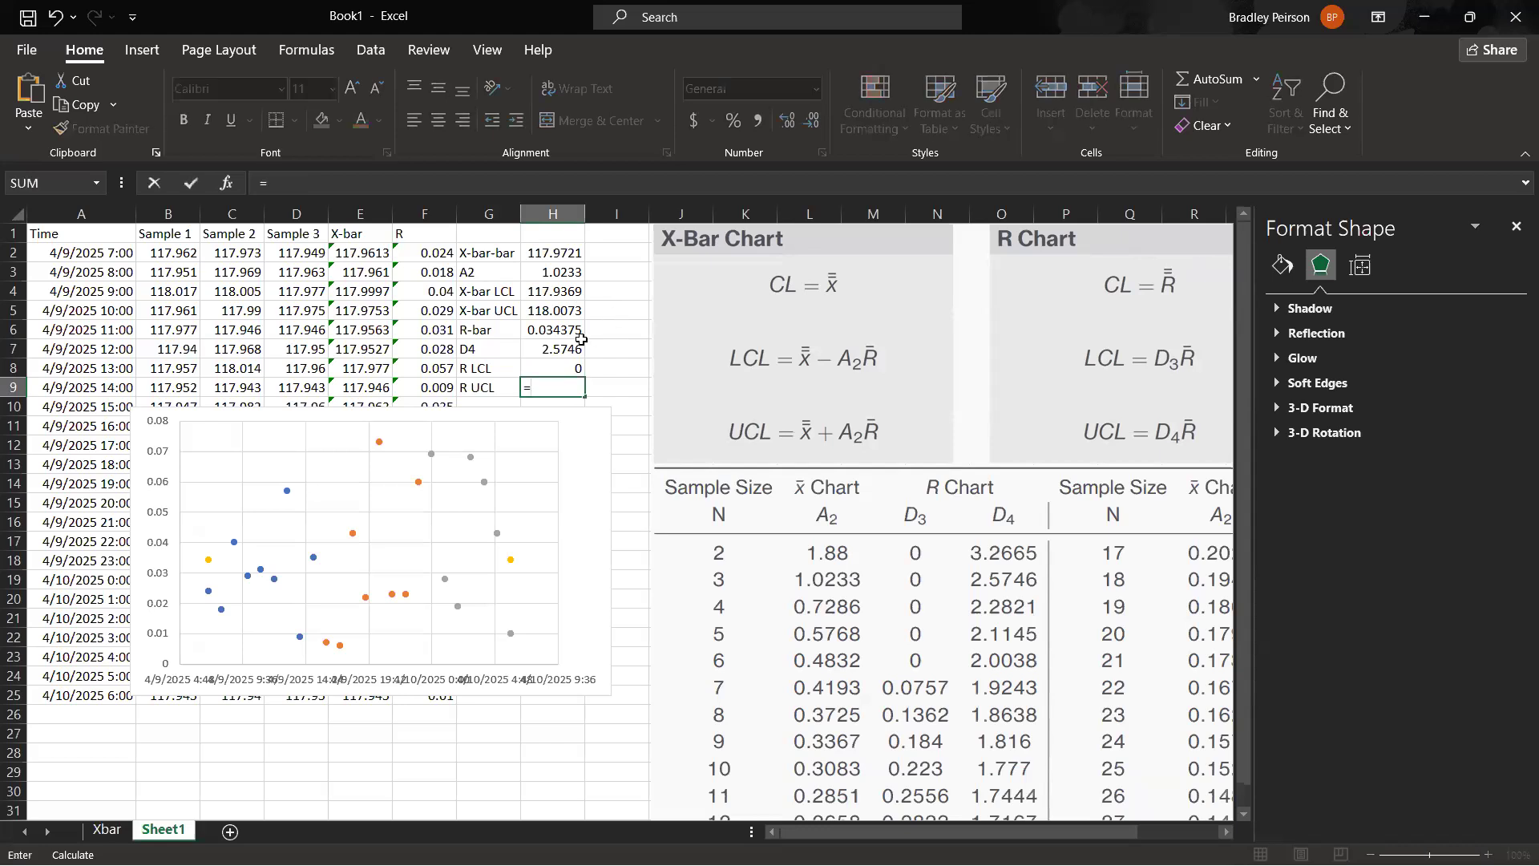
left_click(562, 358)
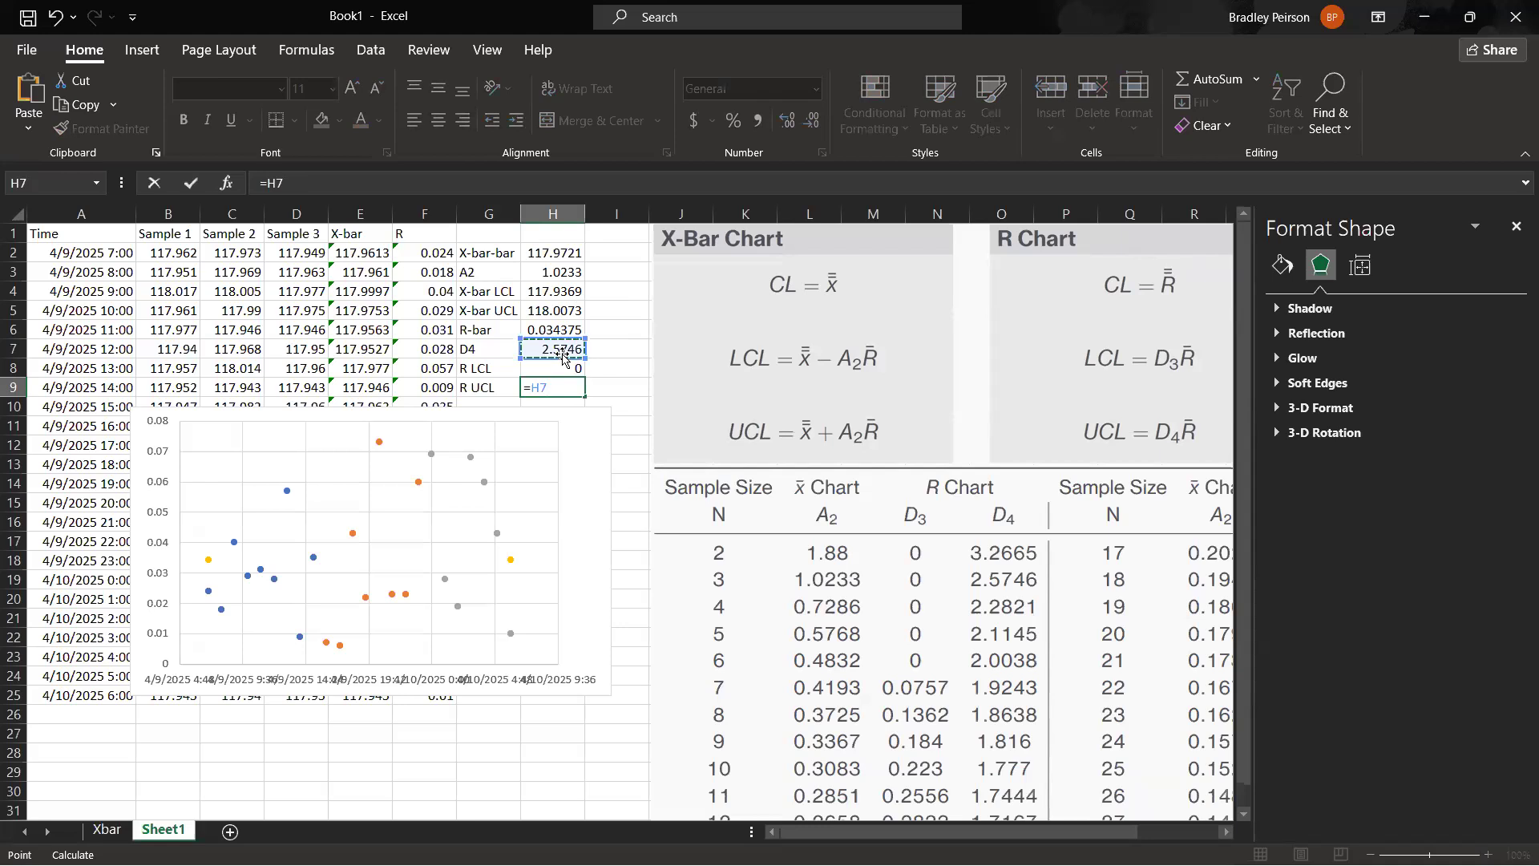
type("*")
left_click(564, 328)
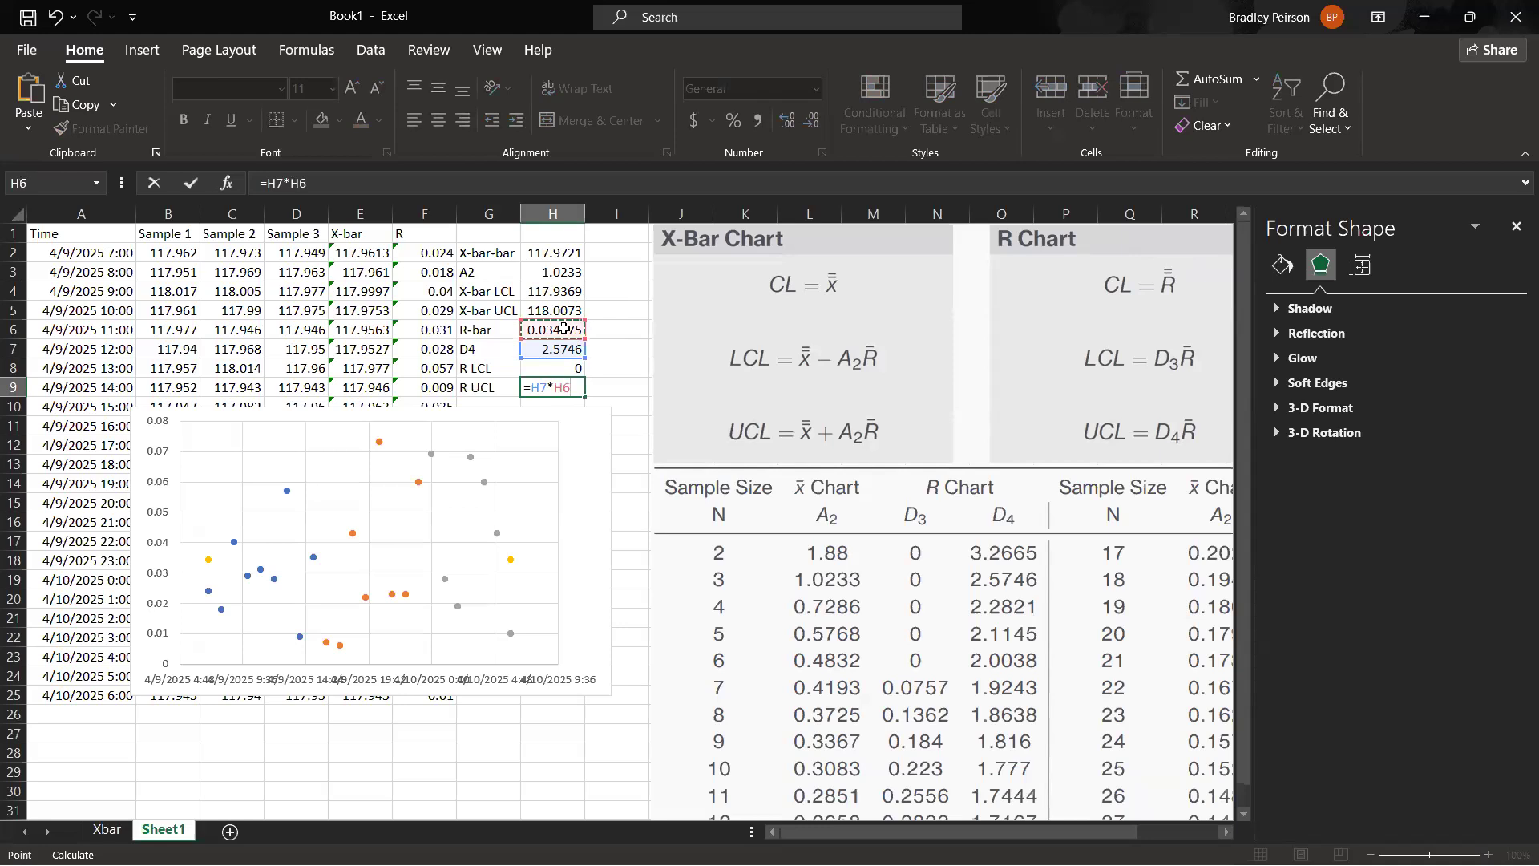
key("Return")
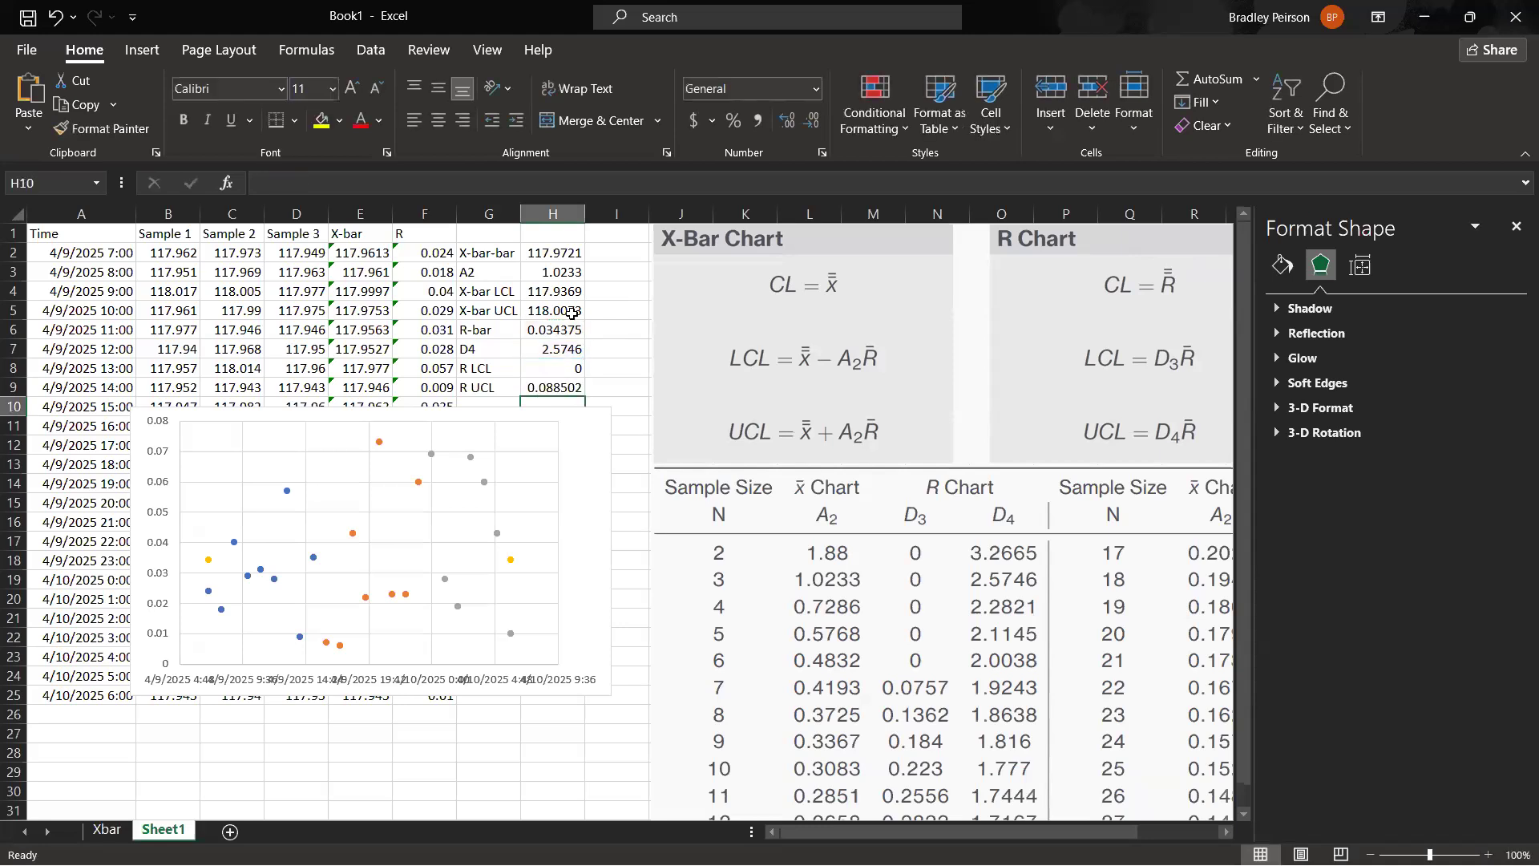
left_click(569, 367)
left_click(566, 391)
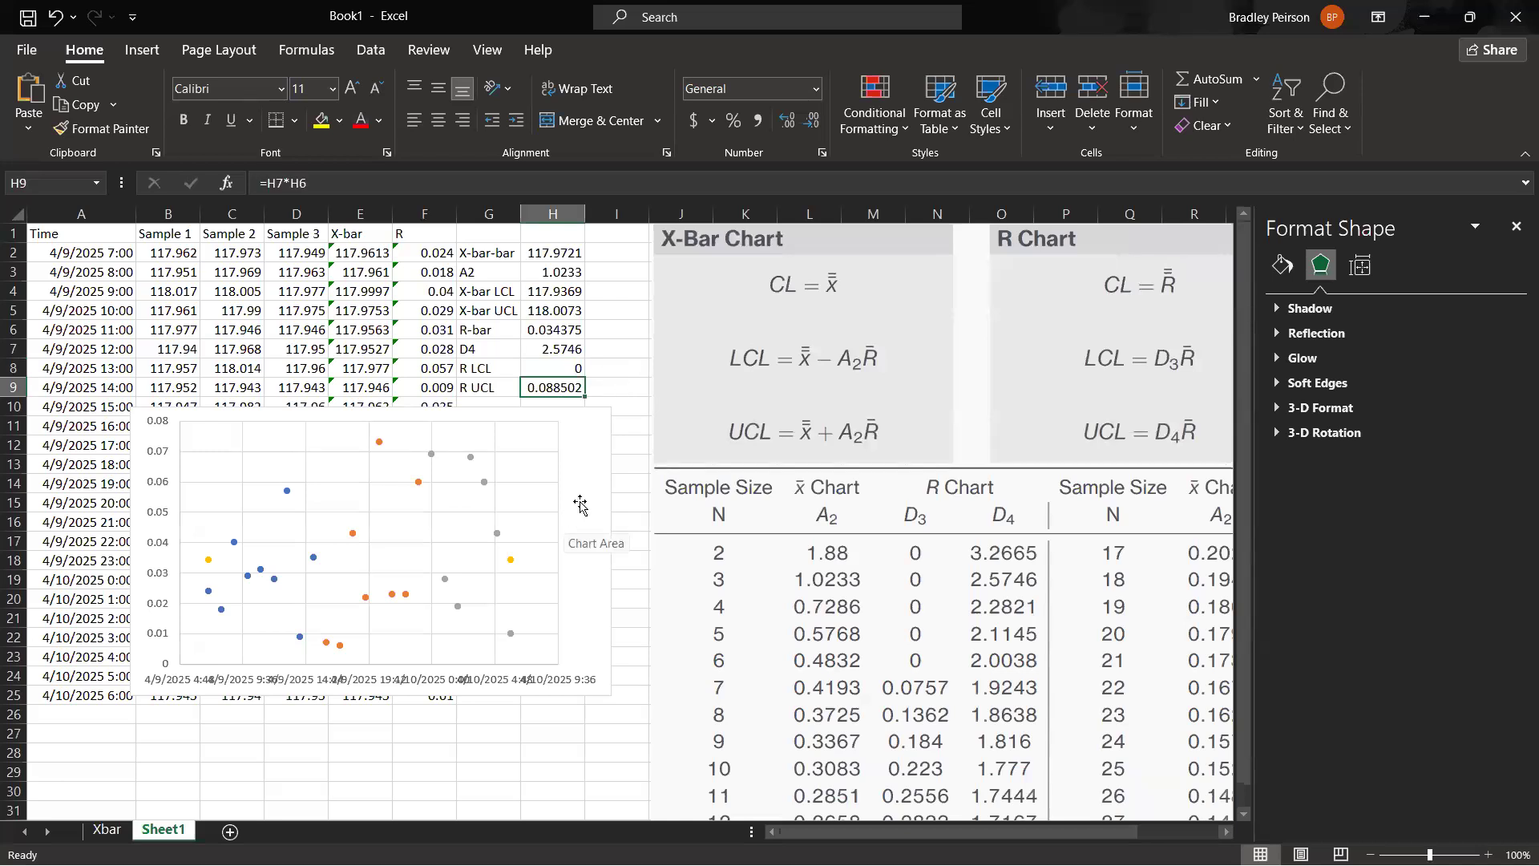
Step: Add a chart series named UCL with cells A2 and A25 as its X values
right_click(589, 460)
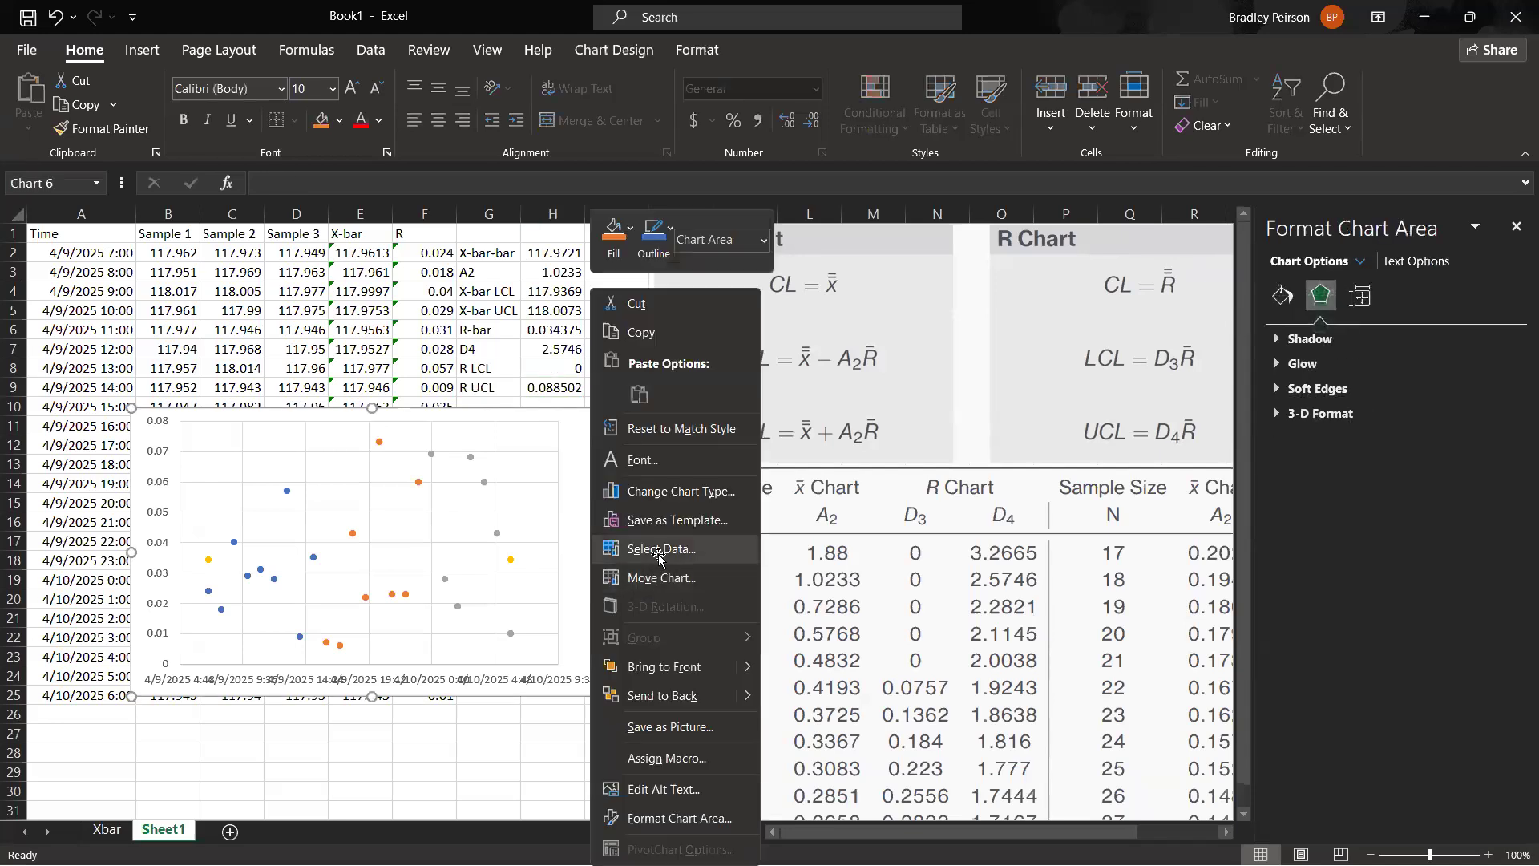
left_click(660, 550)
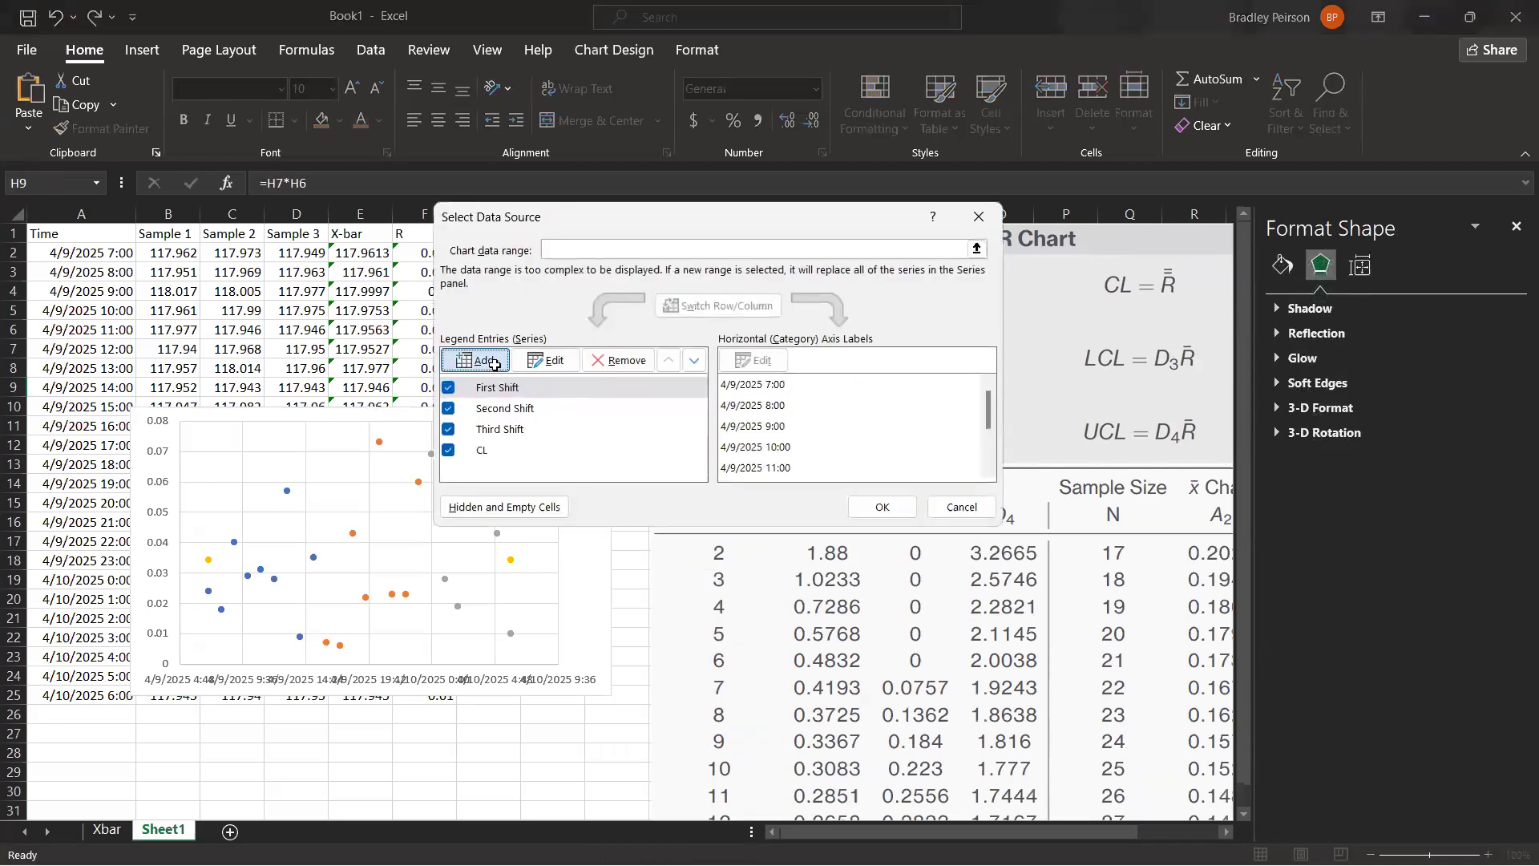
left_click(481, 361)
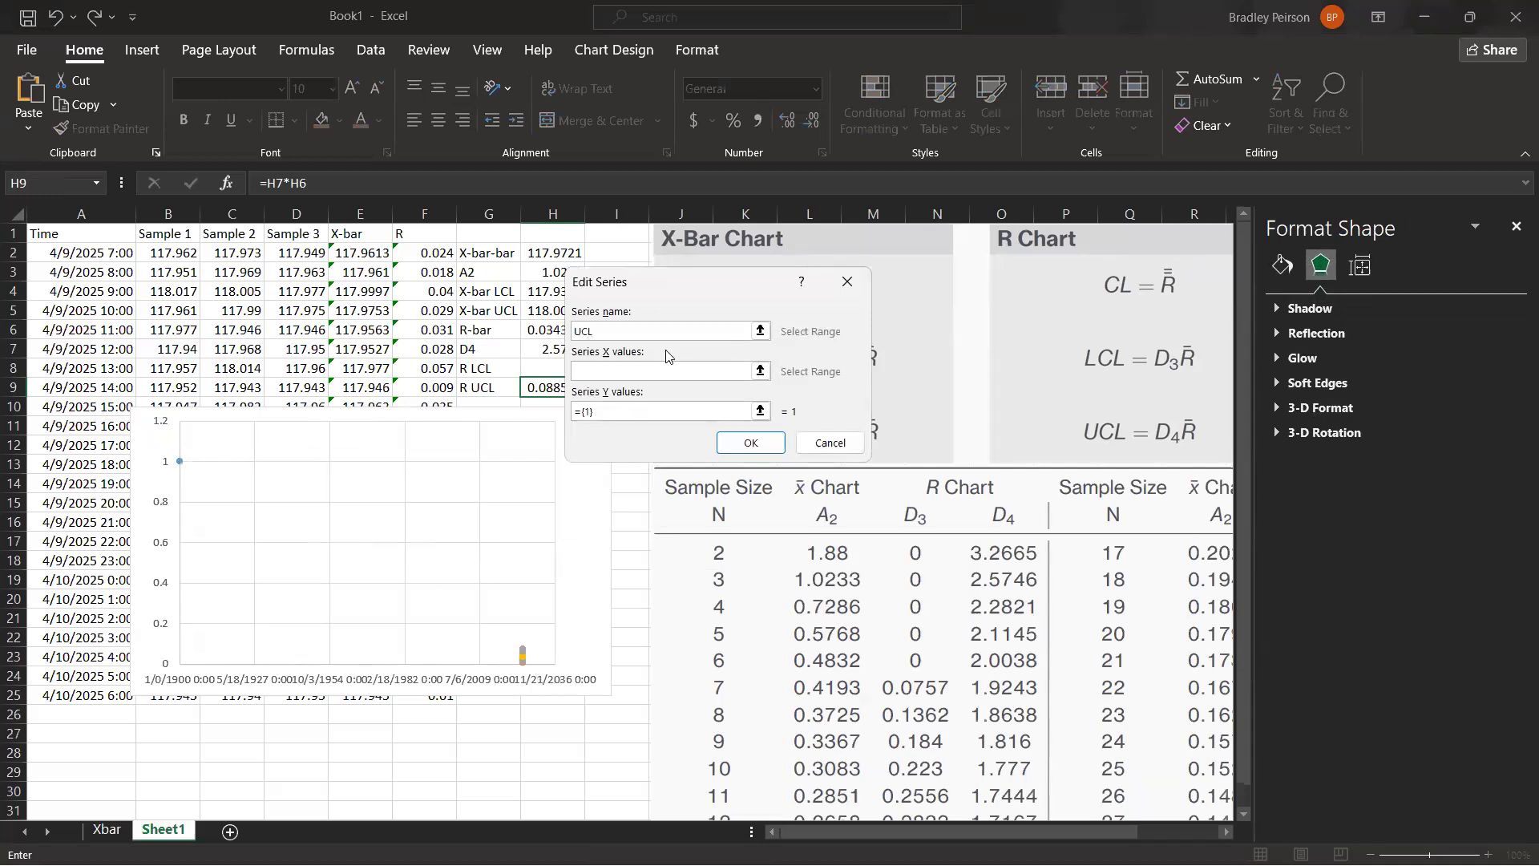
left_click(693, 408)
left_click(688, 370)
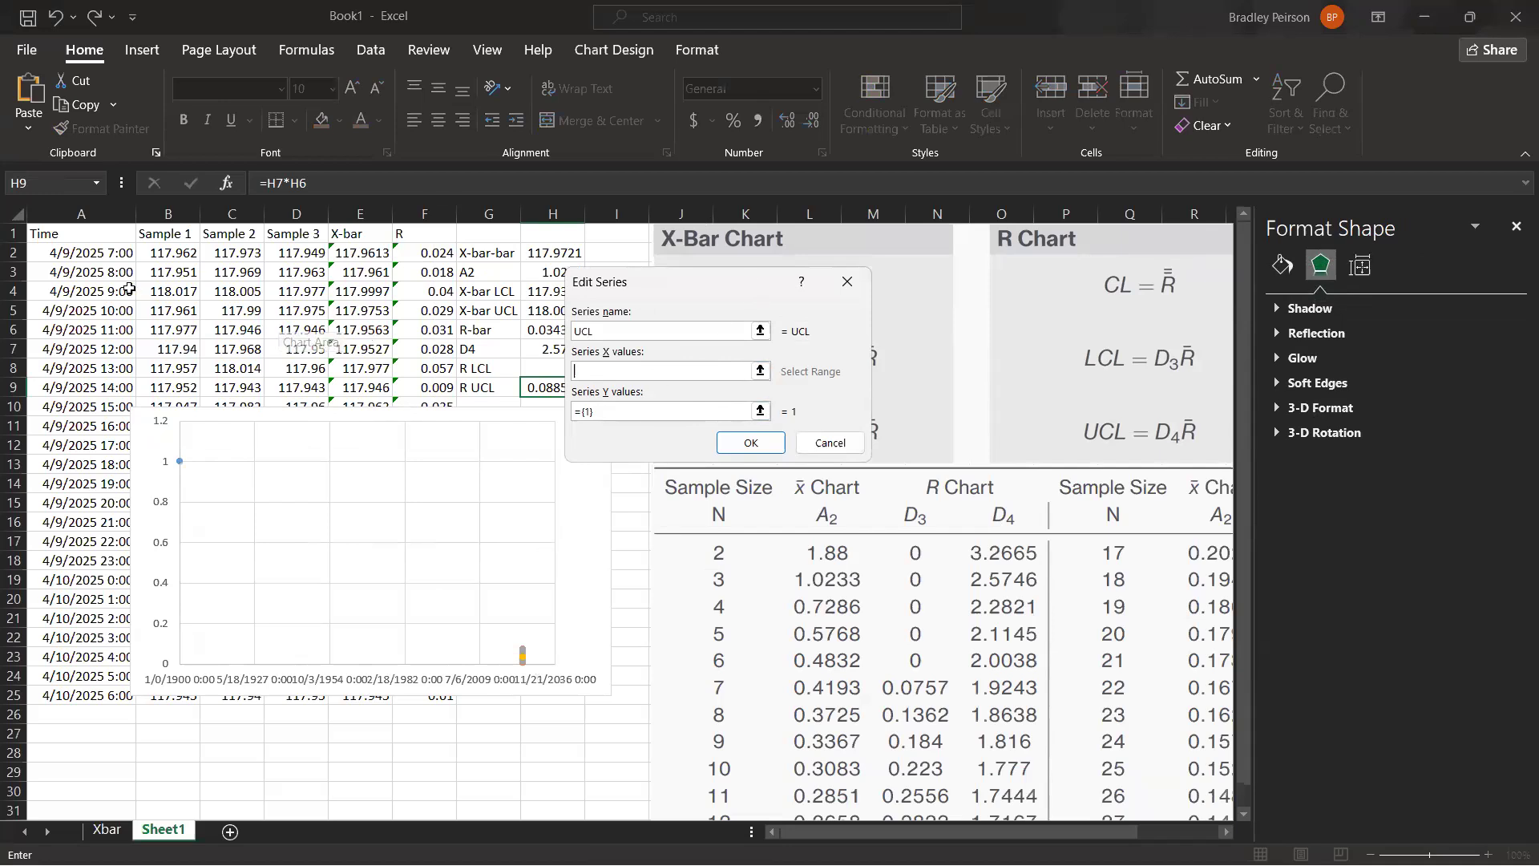
left_click(119, 255)
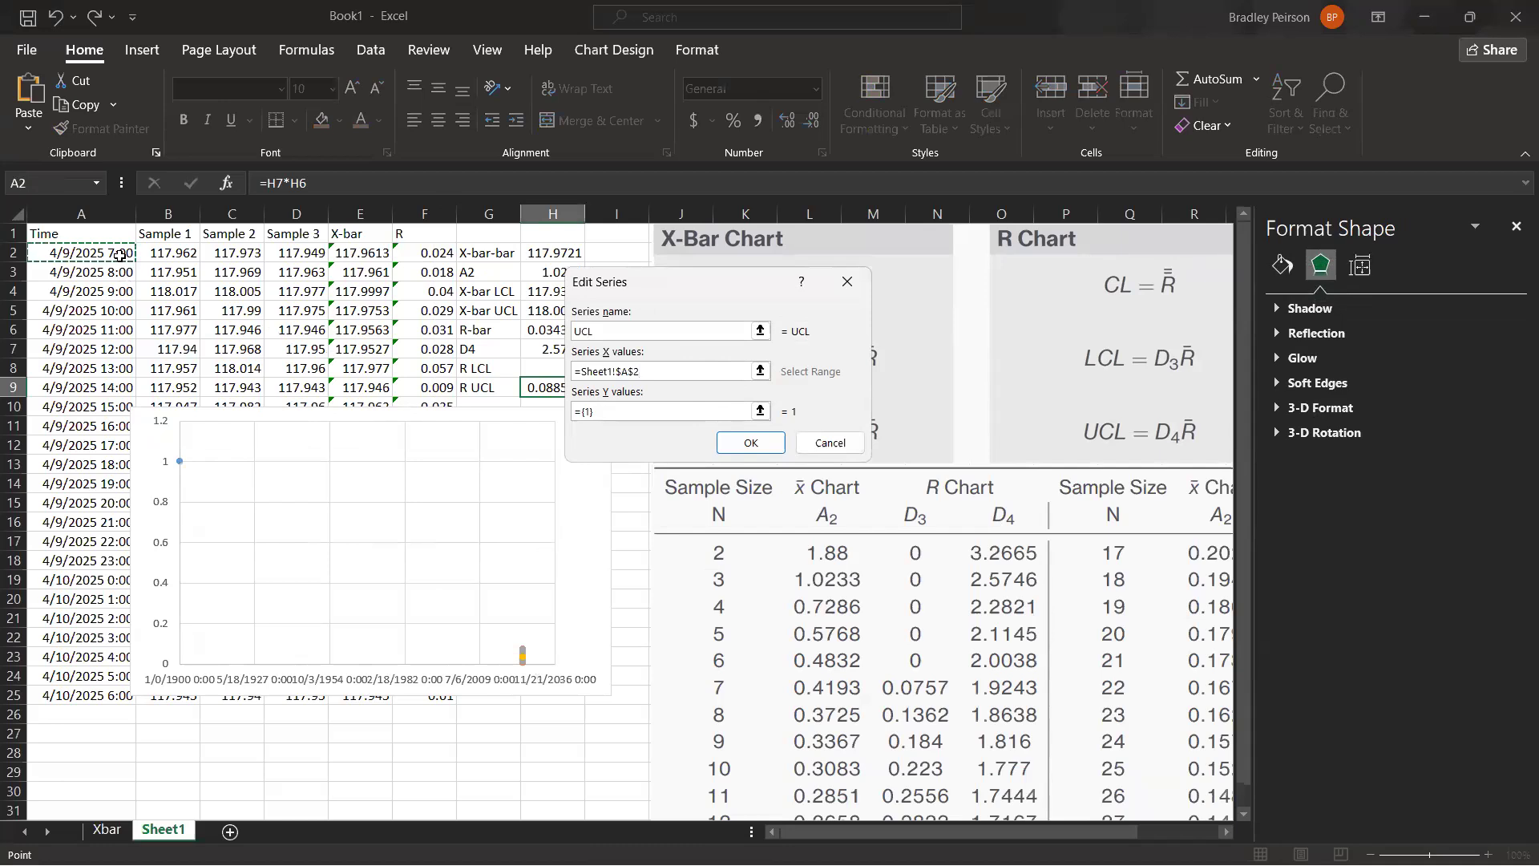
left_click(106, 695, "ctrl")
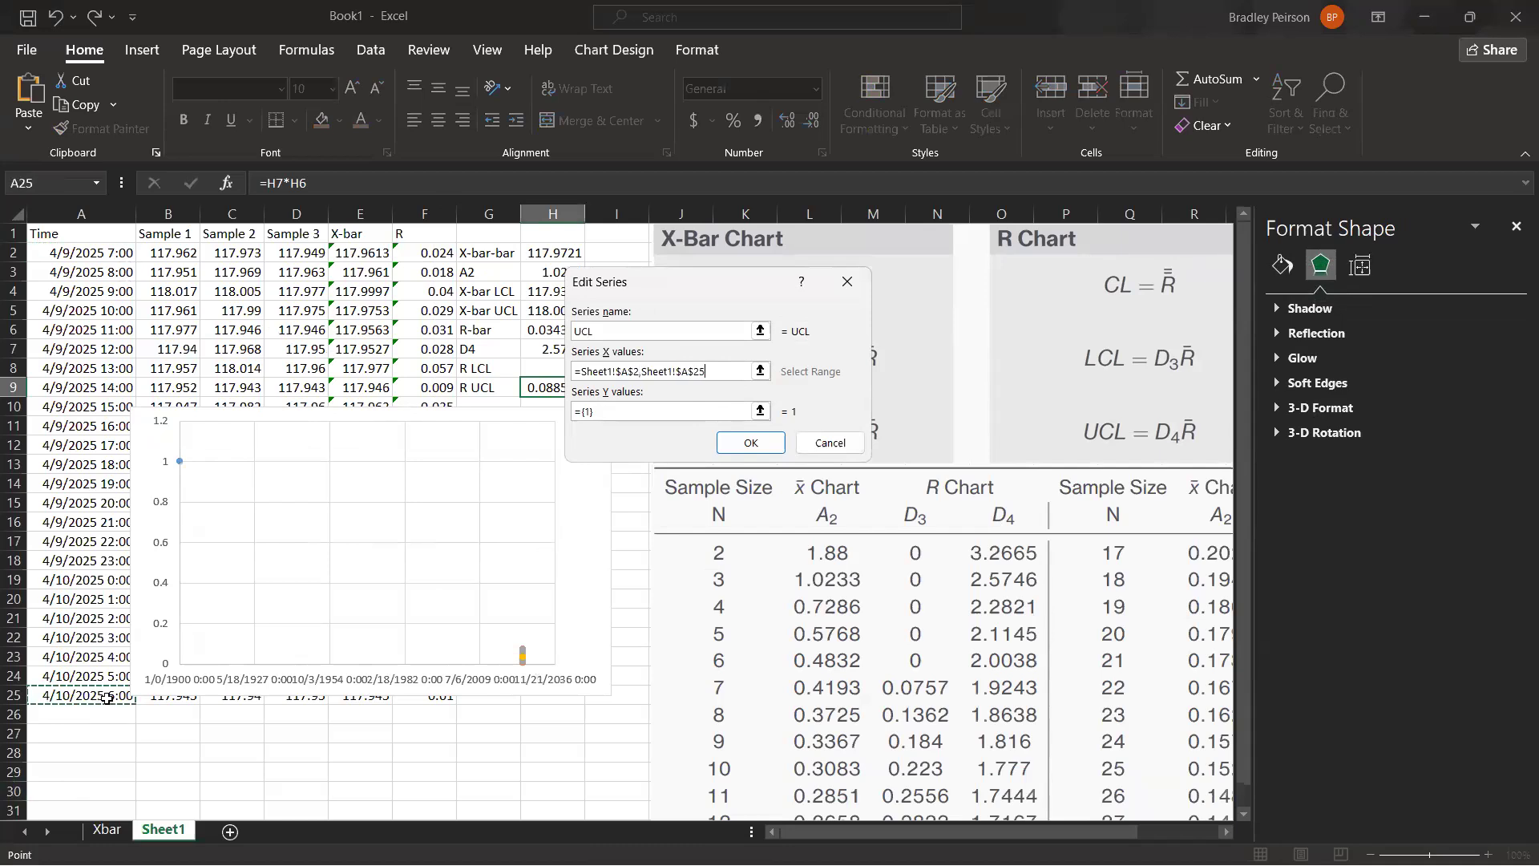
Step: Set the UCL series' Y values to cell H9 entered twice, and apply the updated chart data
left_click(607, 415)
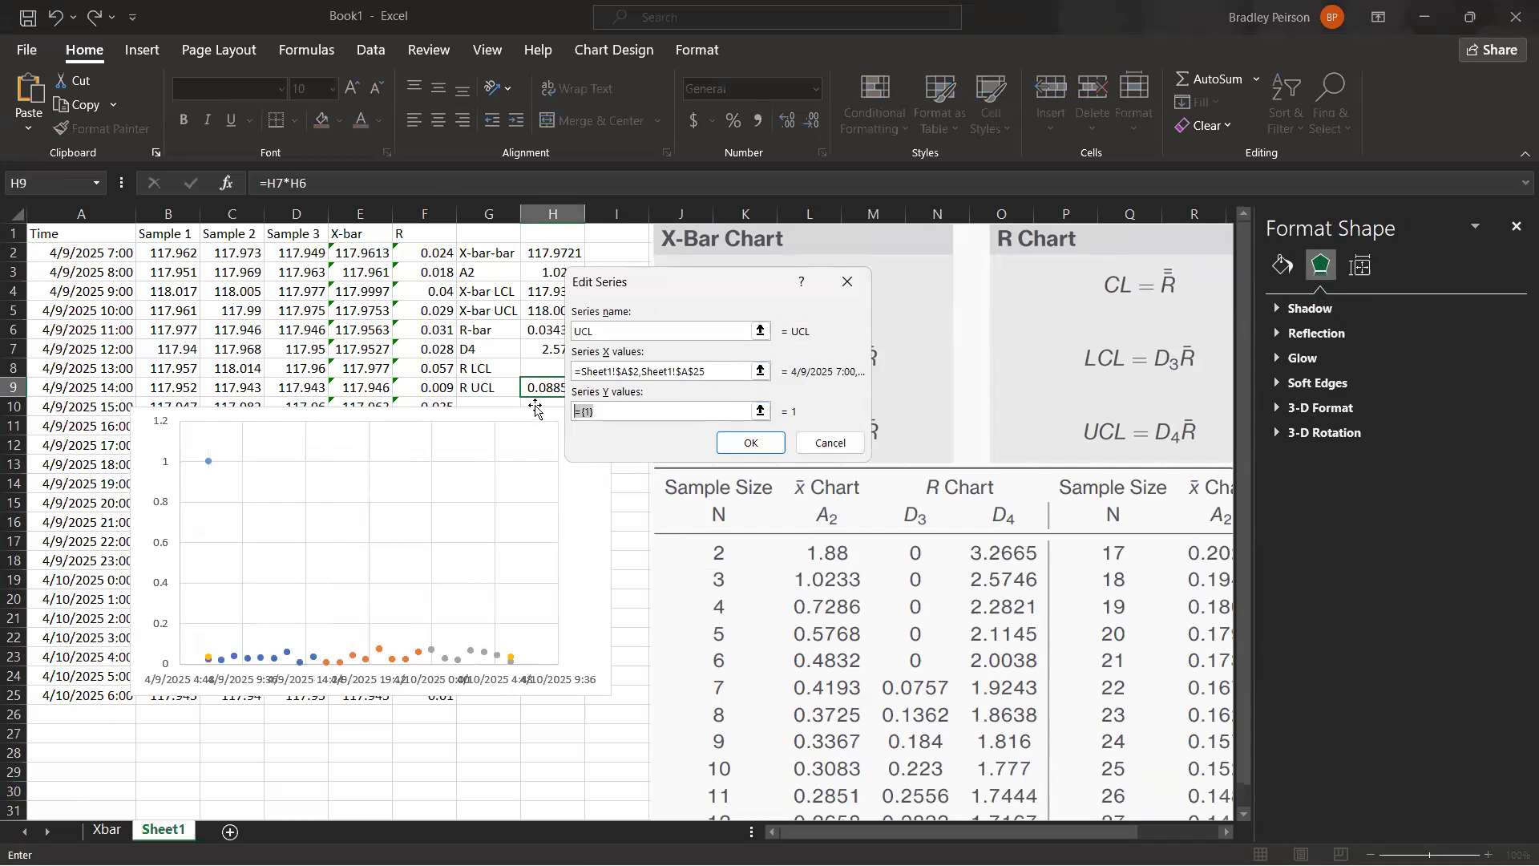
key("BackSpace")
left_click_drag(675, 290, 787, 286)
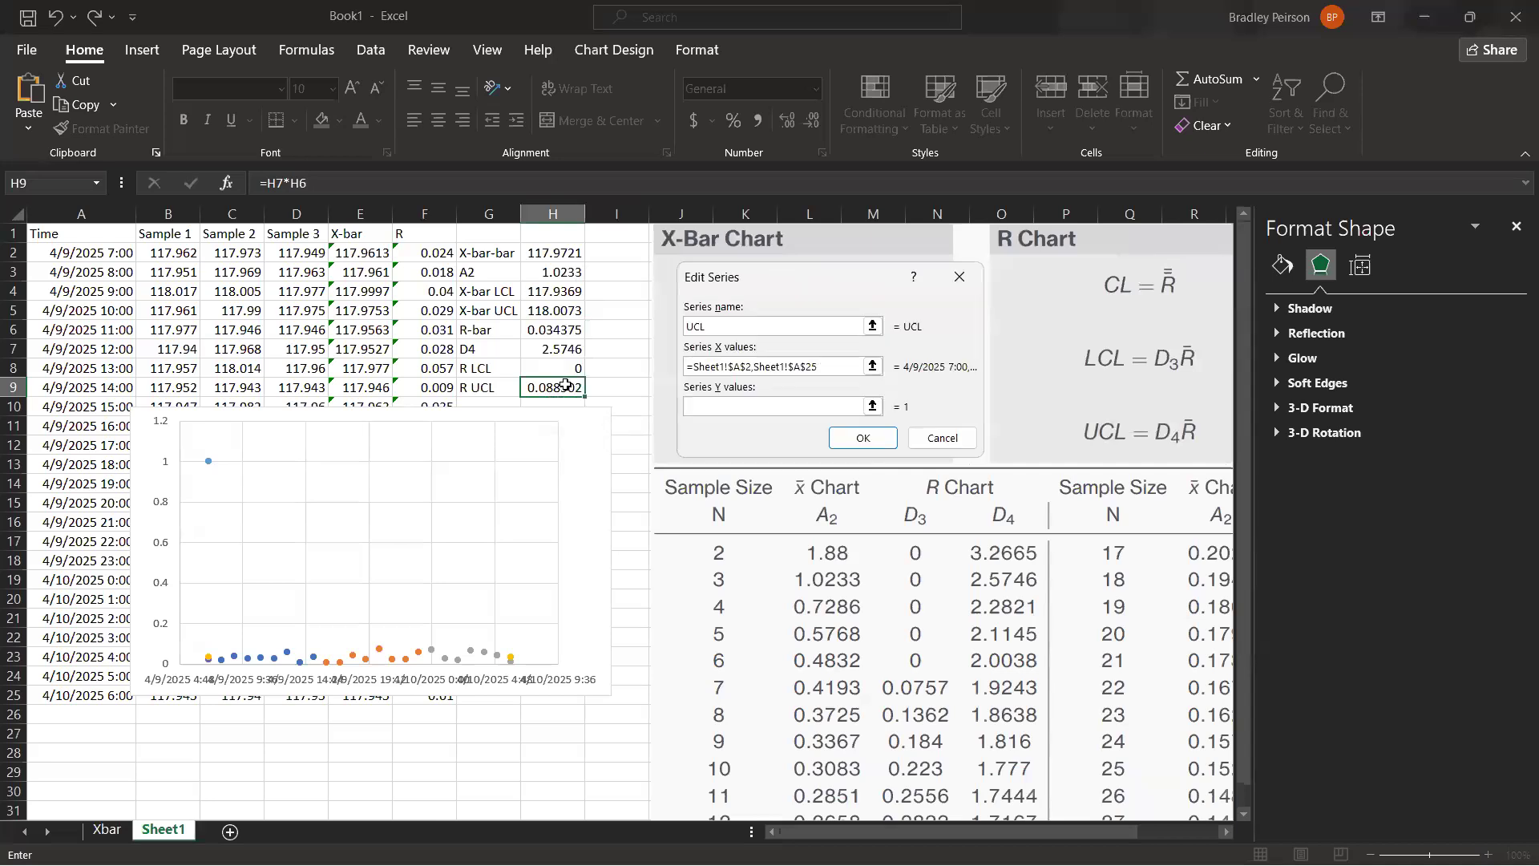
left_click(559, 387)
type(",")
left_click(559, 386)
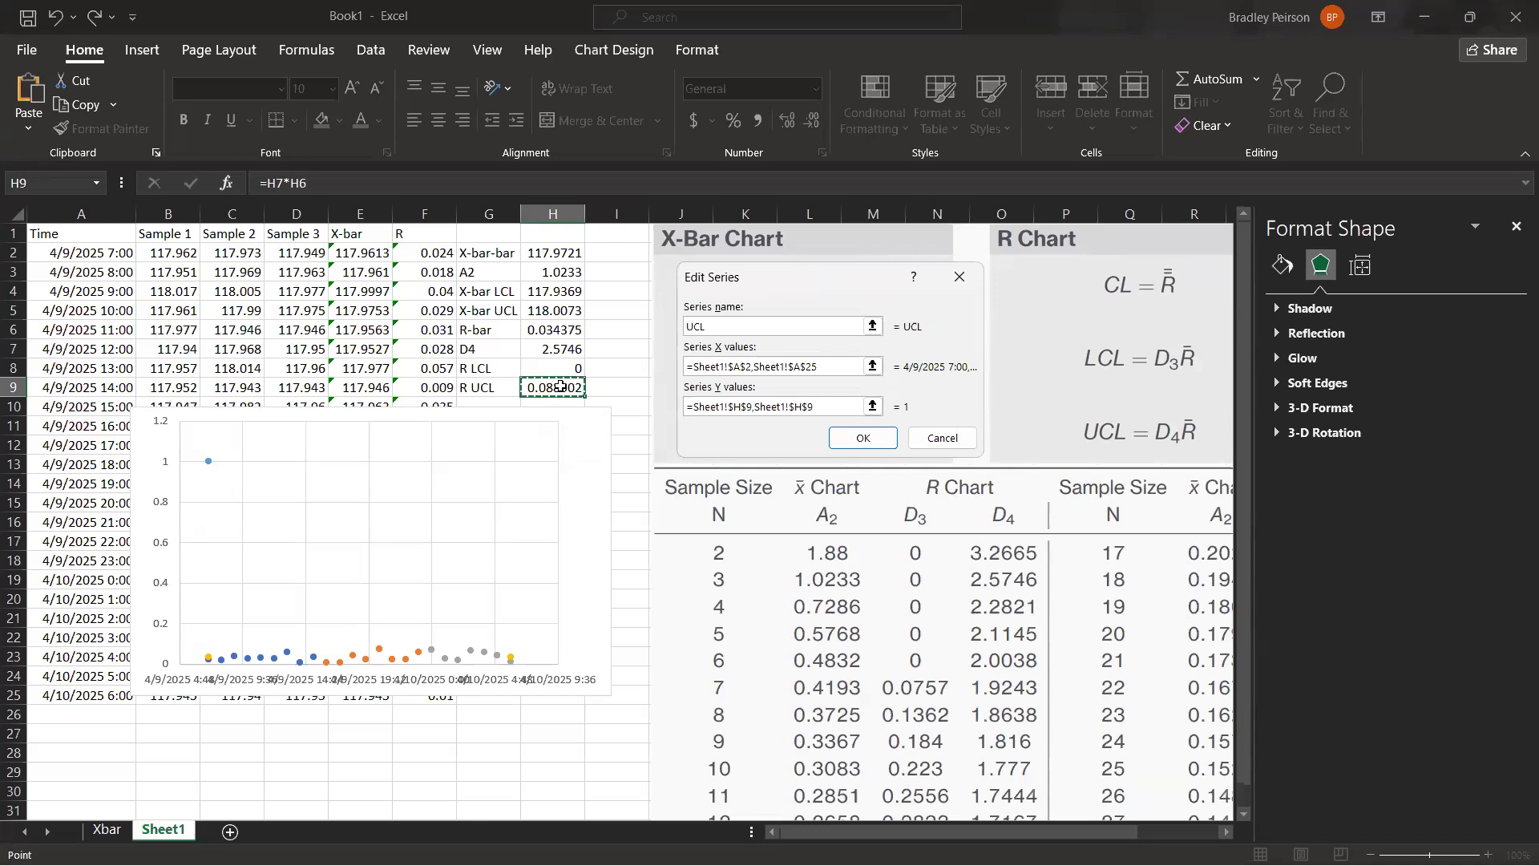
key("Return")
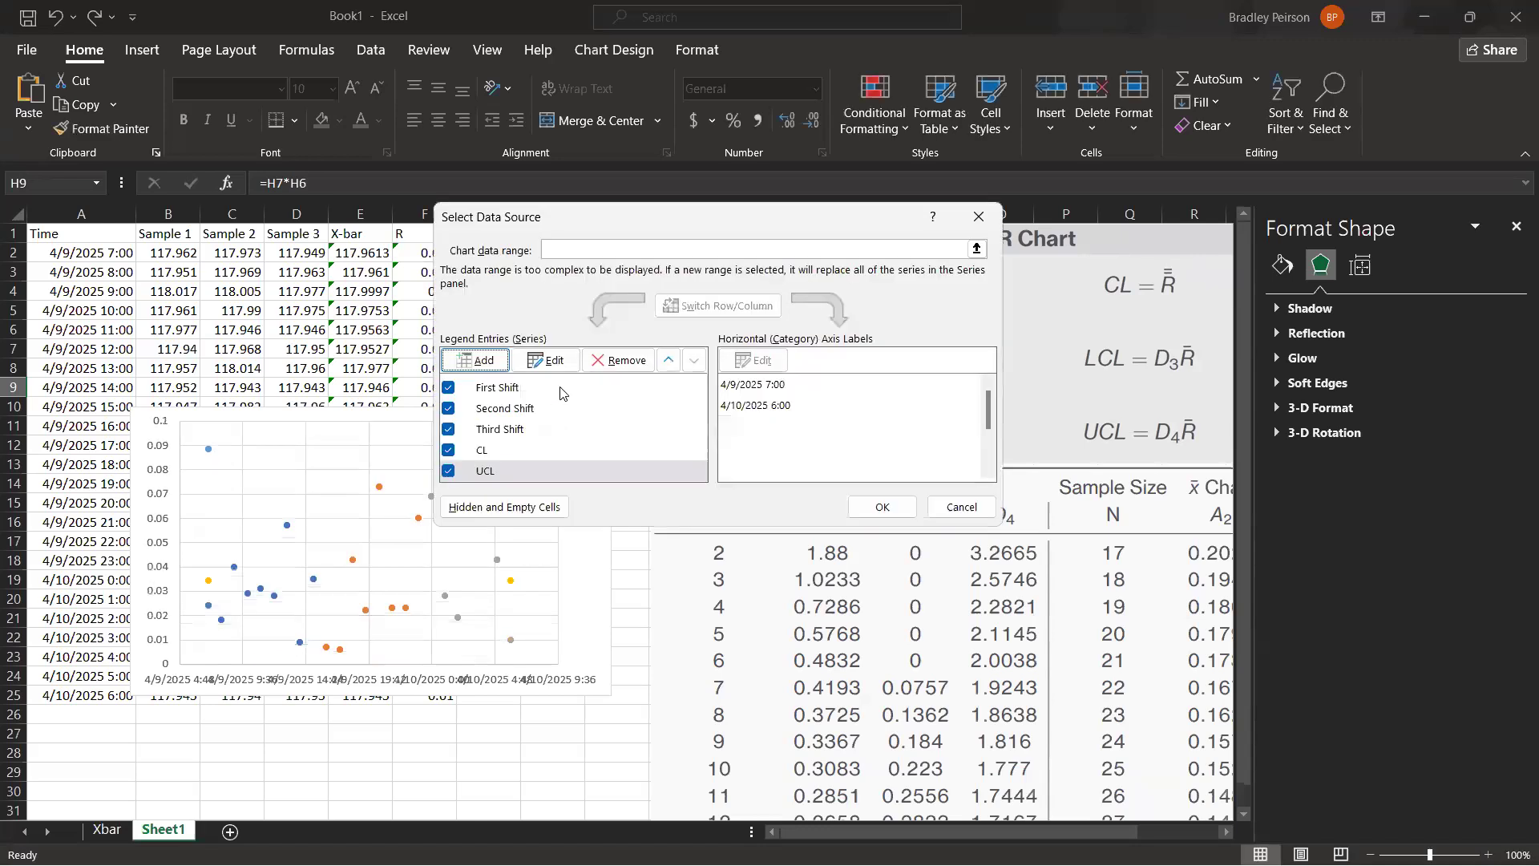
left_click(881, 504)
Step: Enlarge the R chart on Sheet1 and review the finished Xbar chart sheet as the formatting reference
left_click(510, 449)
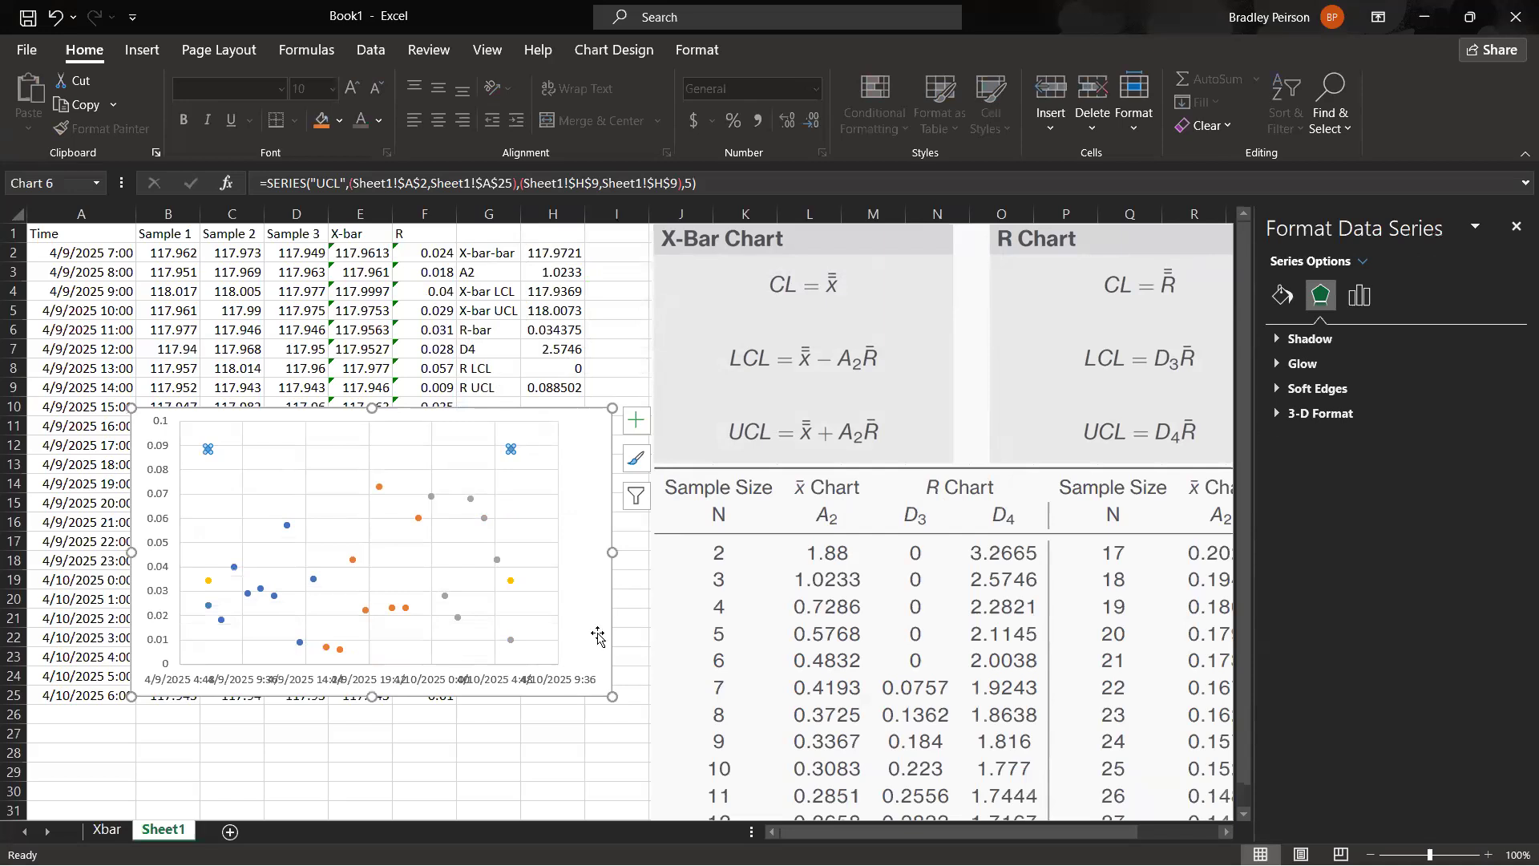
left_click_drag(612, 408, 903, 257)
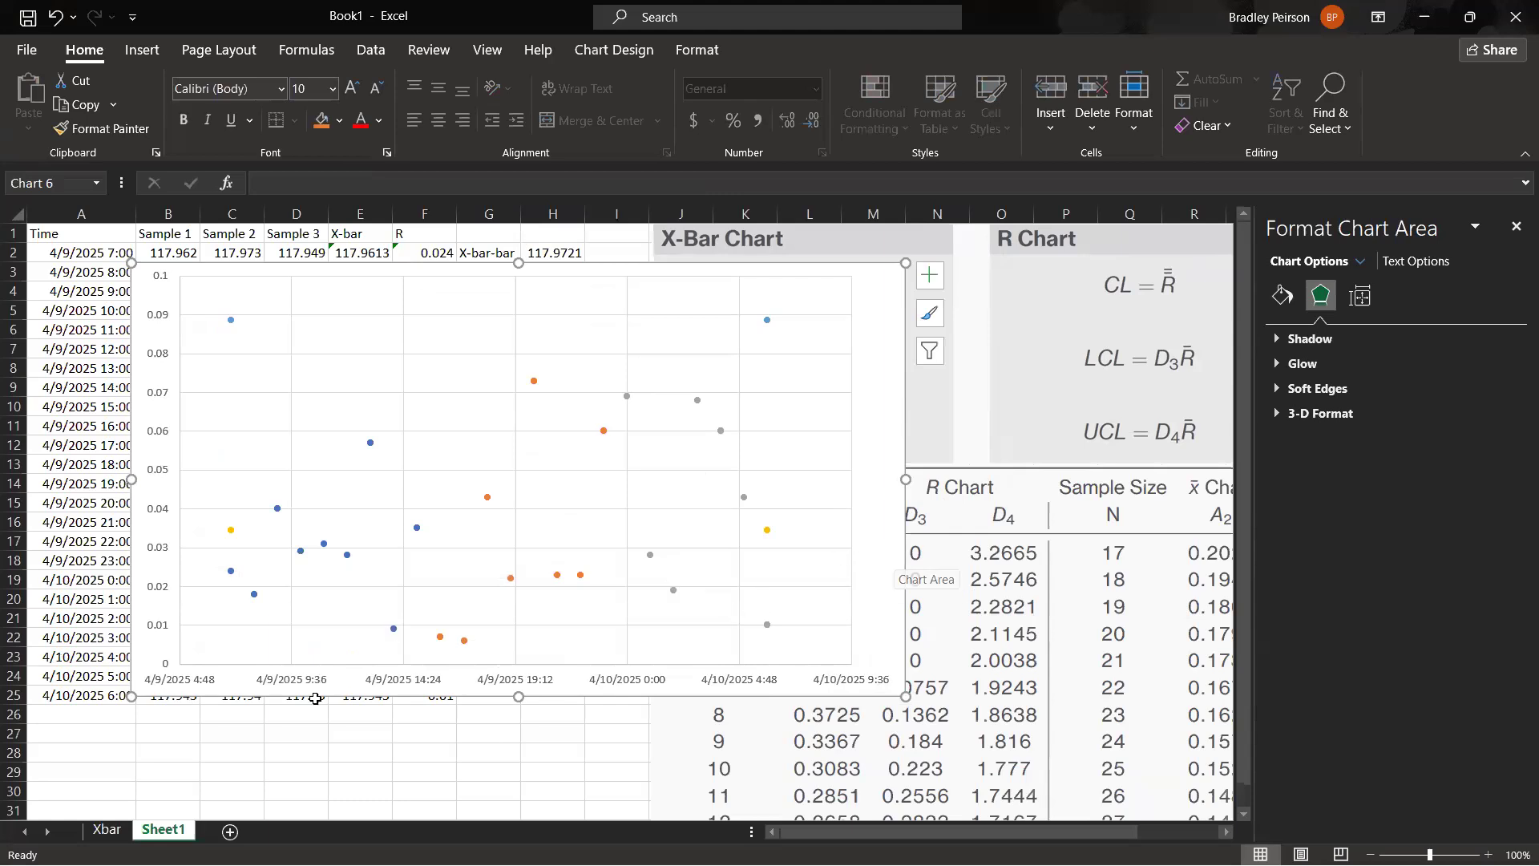
left_click(108, 830)
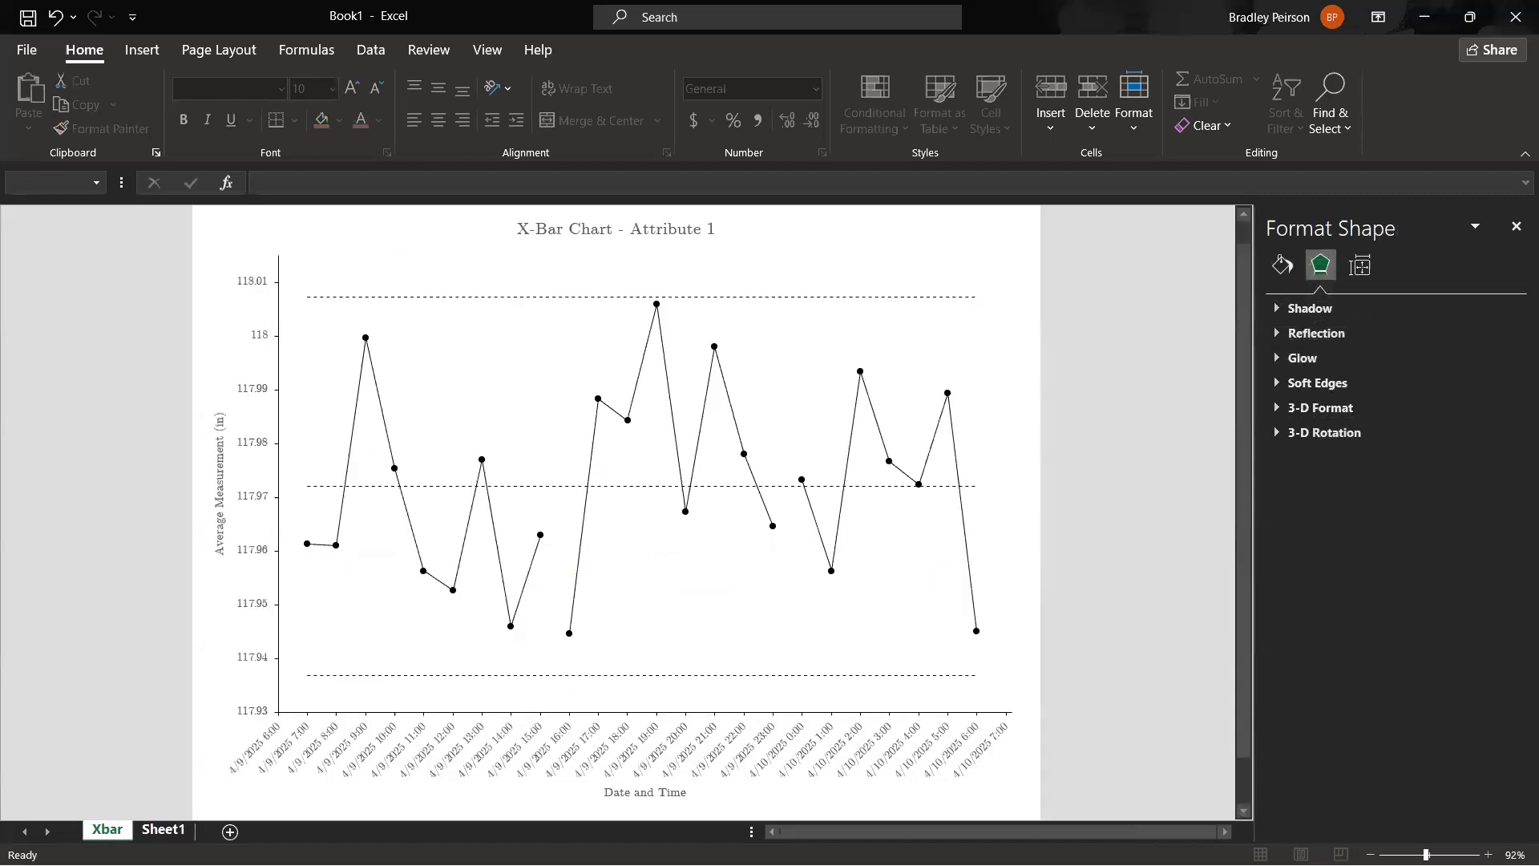
left_click(163, 829)
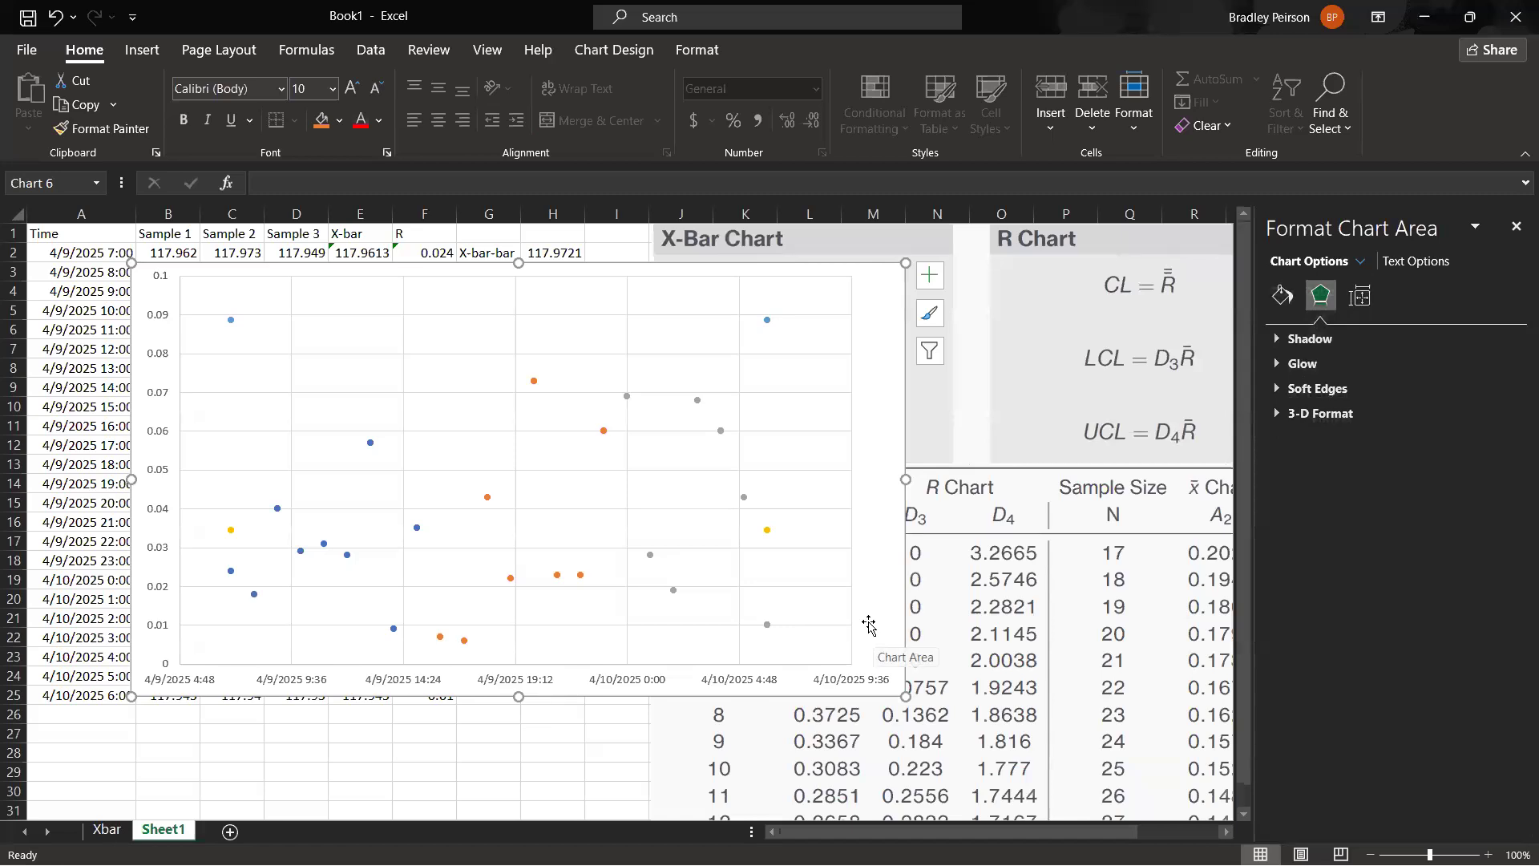
Step: Move the R chart to its own new sheet named R Chart
right_click(876, 533)
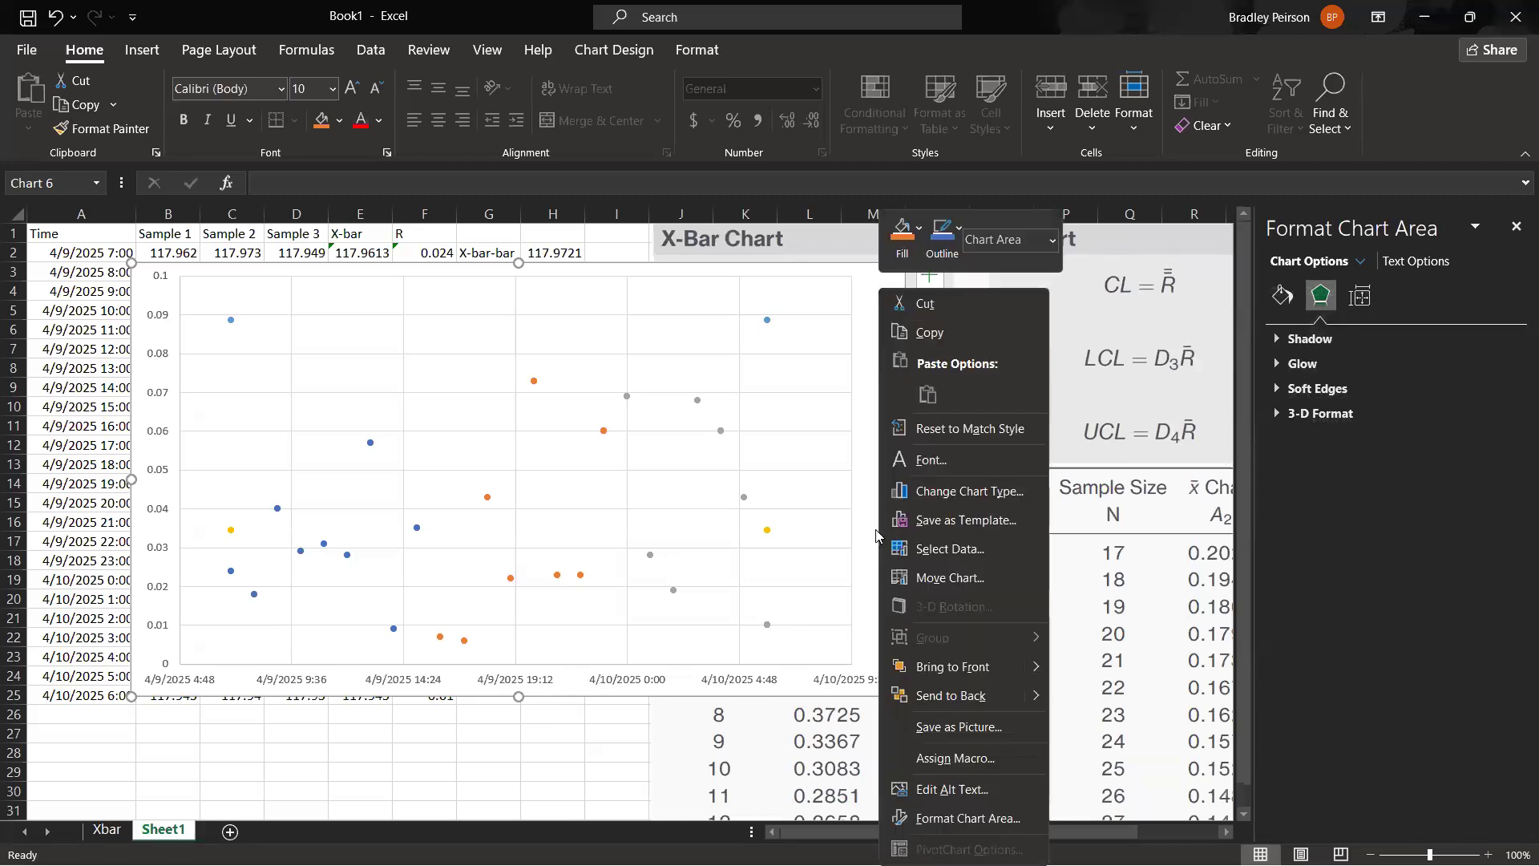
left_click(958, 583)
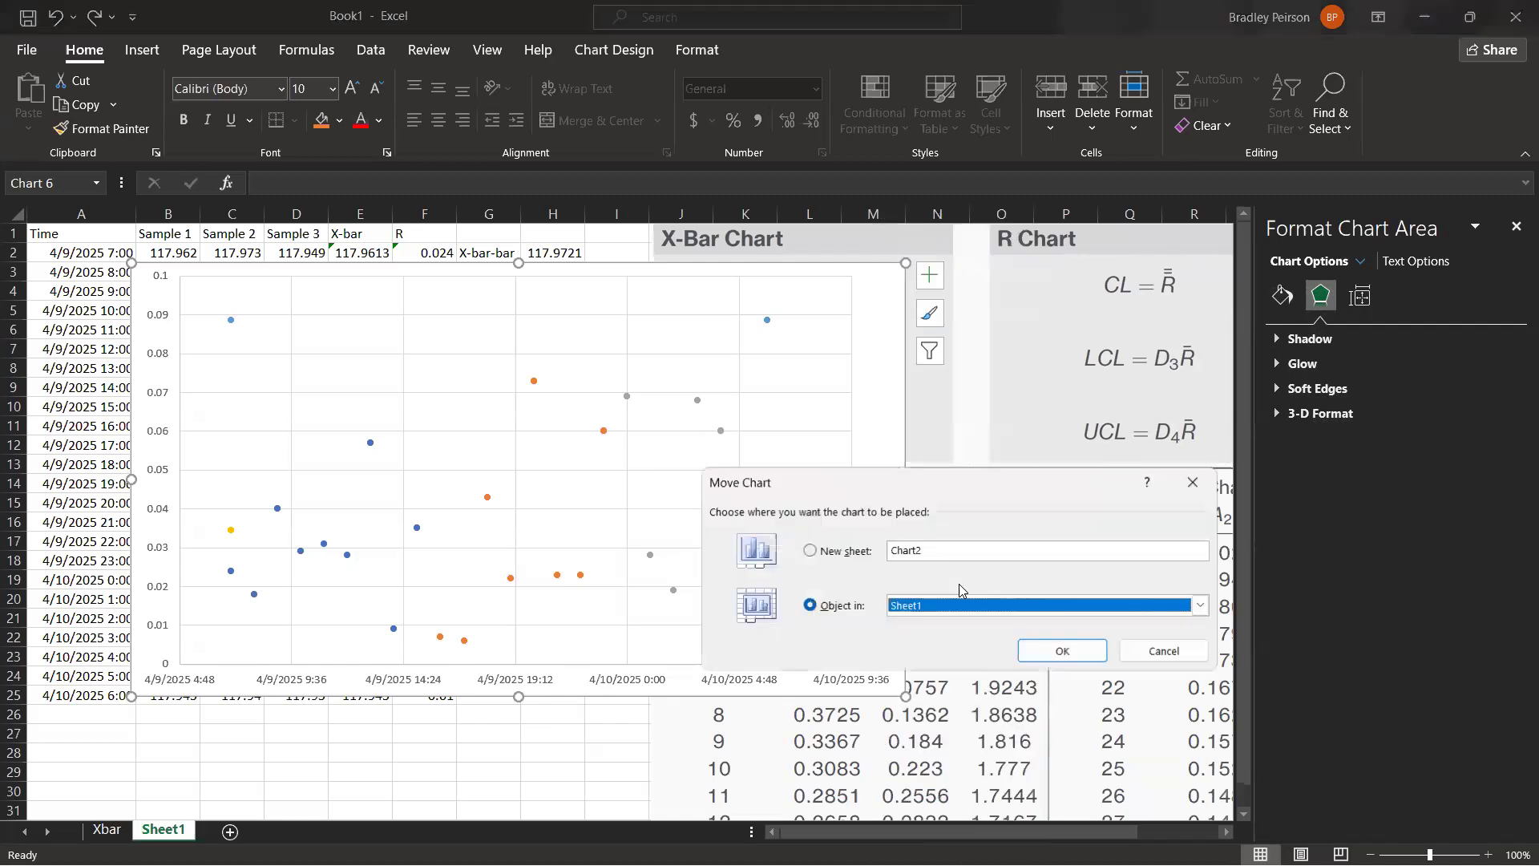
left_click(859, 552)
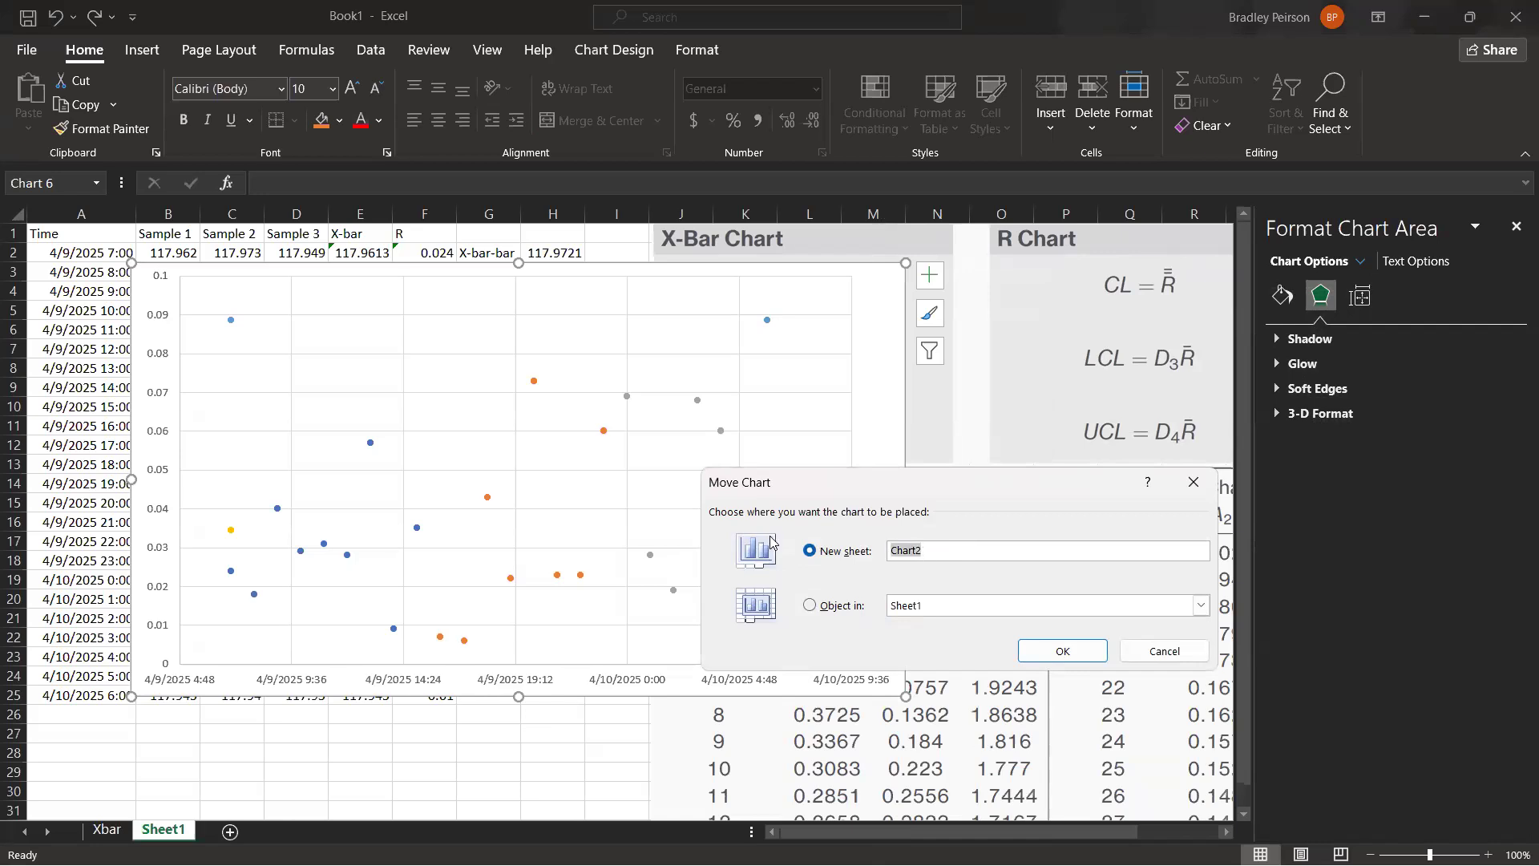
type("R Chart")
key("Return")
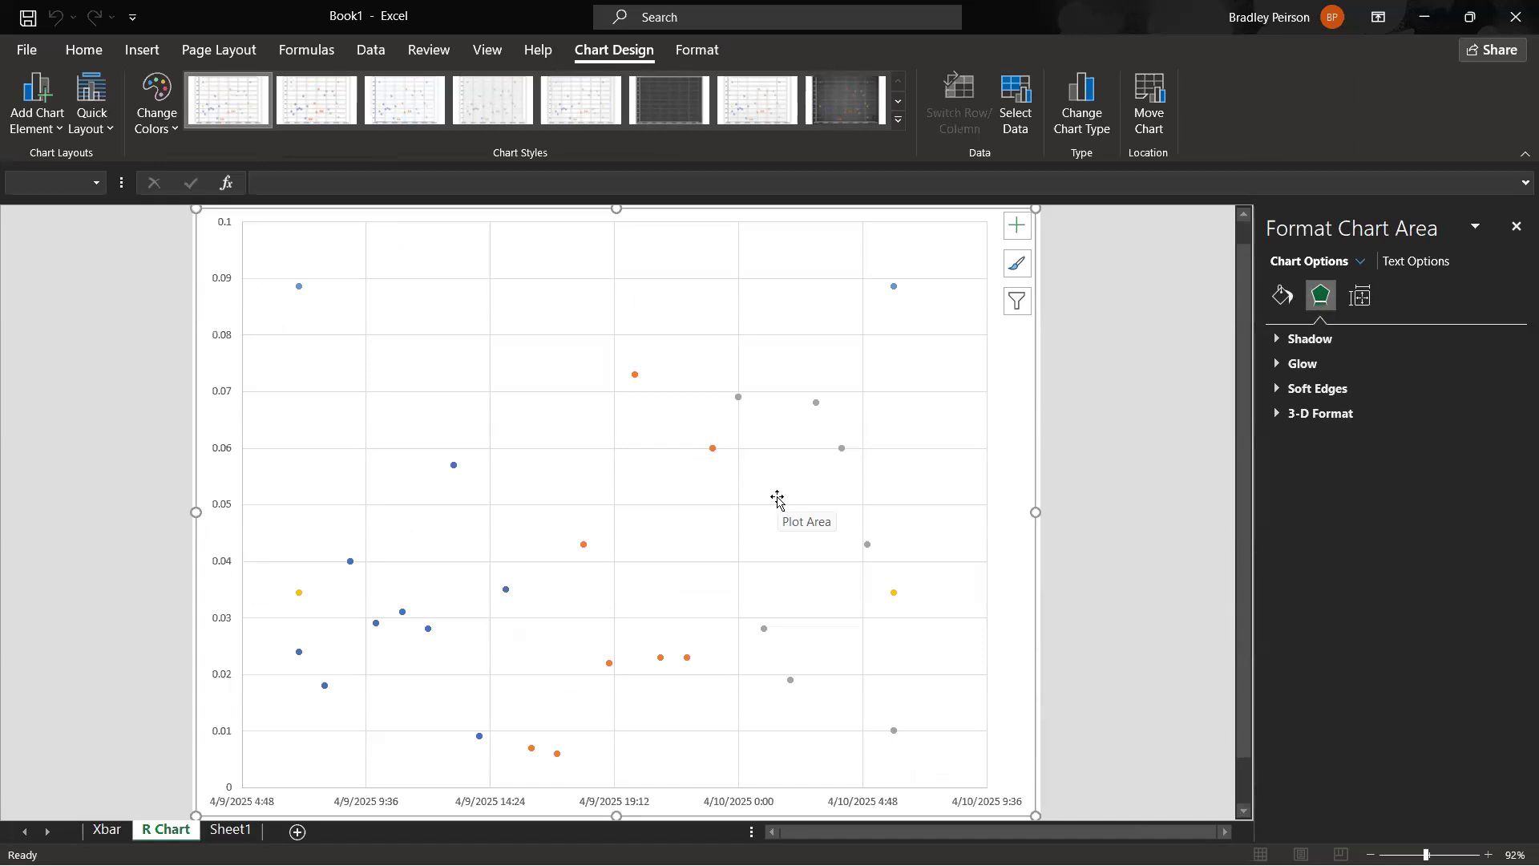
left_click(1105, 516)
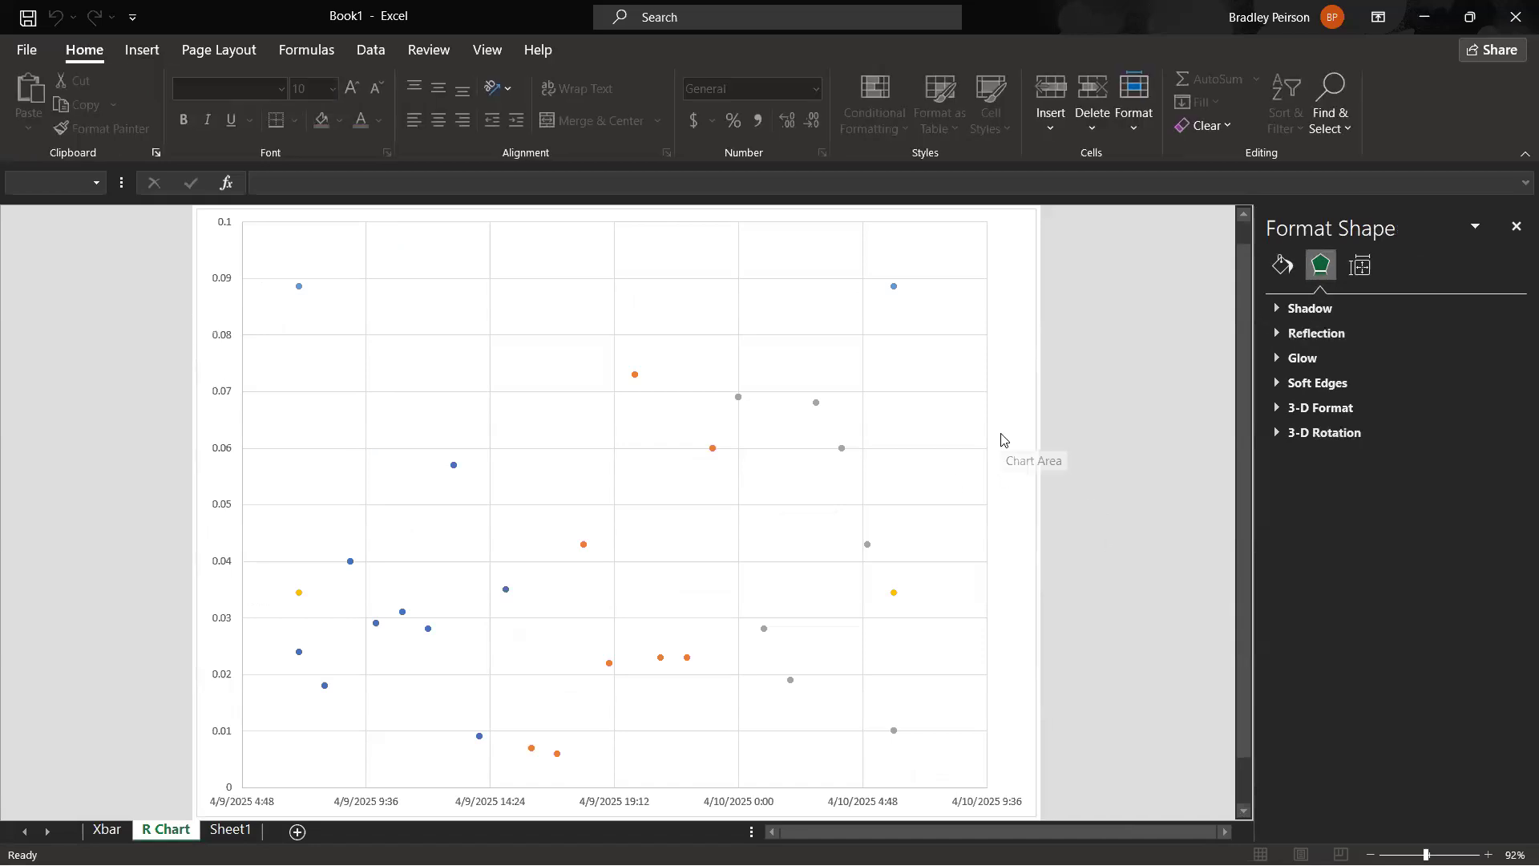
Step: Connect the First Shift points with a solid black line 0.75 pt wide
left_click(428, 635)
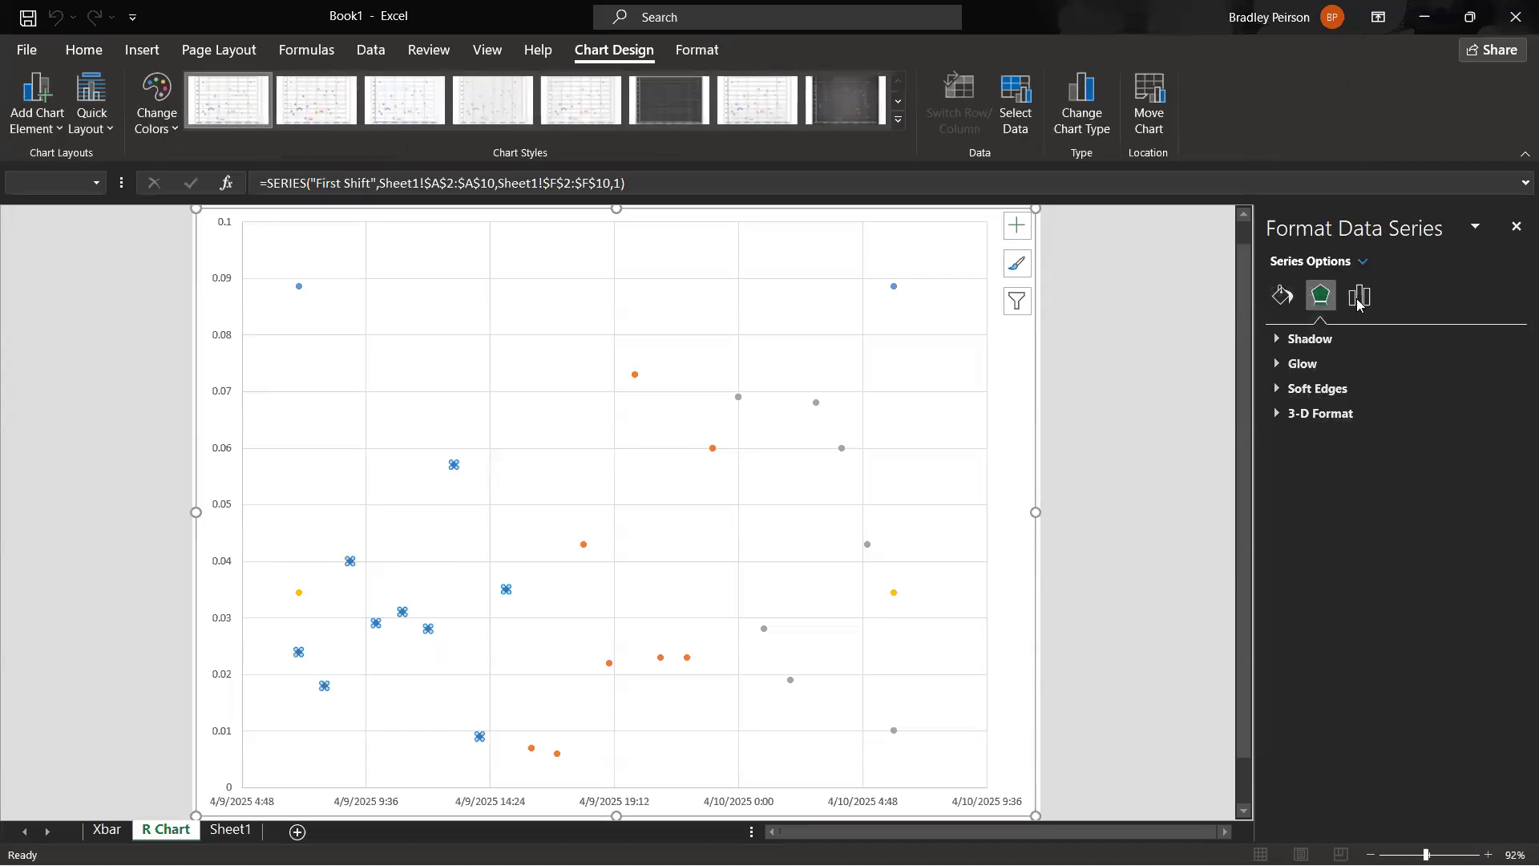
left_click(1282, 297)
left_click(1320, 425)
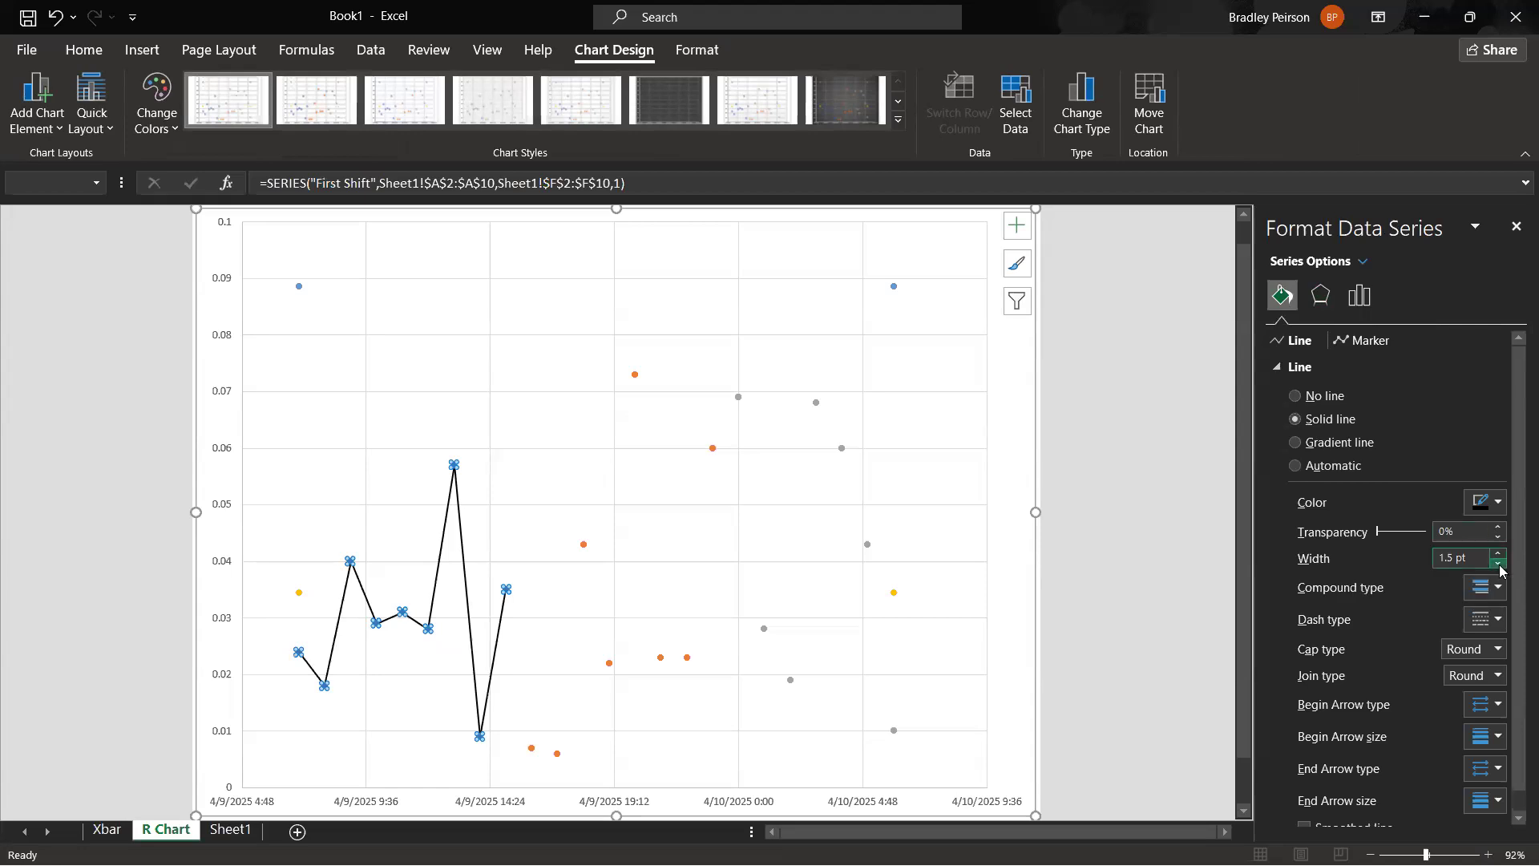
left_click(1498, 564)
left_click(1498, 564)
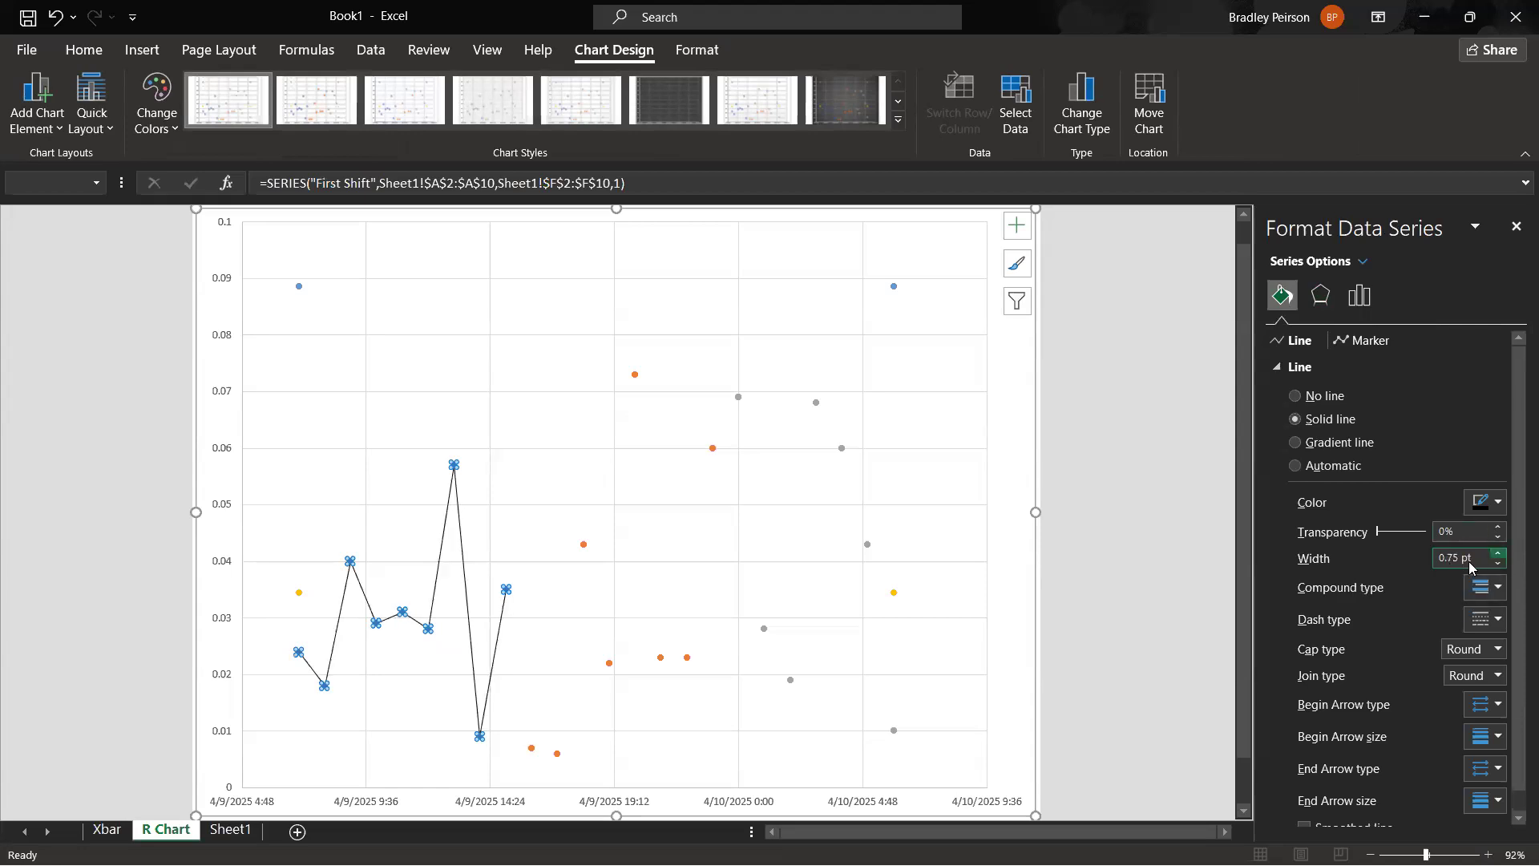
Step: Give the First Shift markers a solid black fill and a solid black border
left_click(1360, 340)
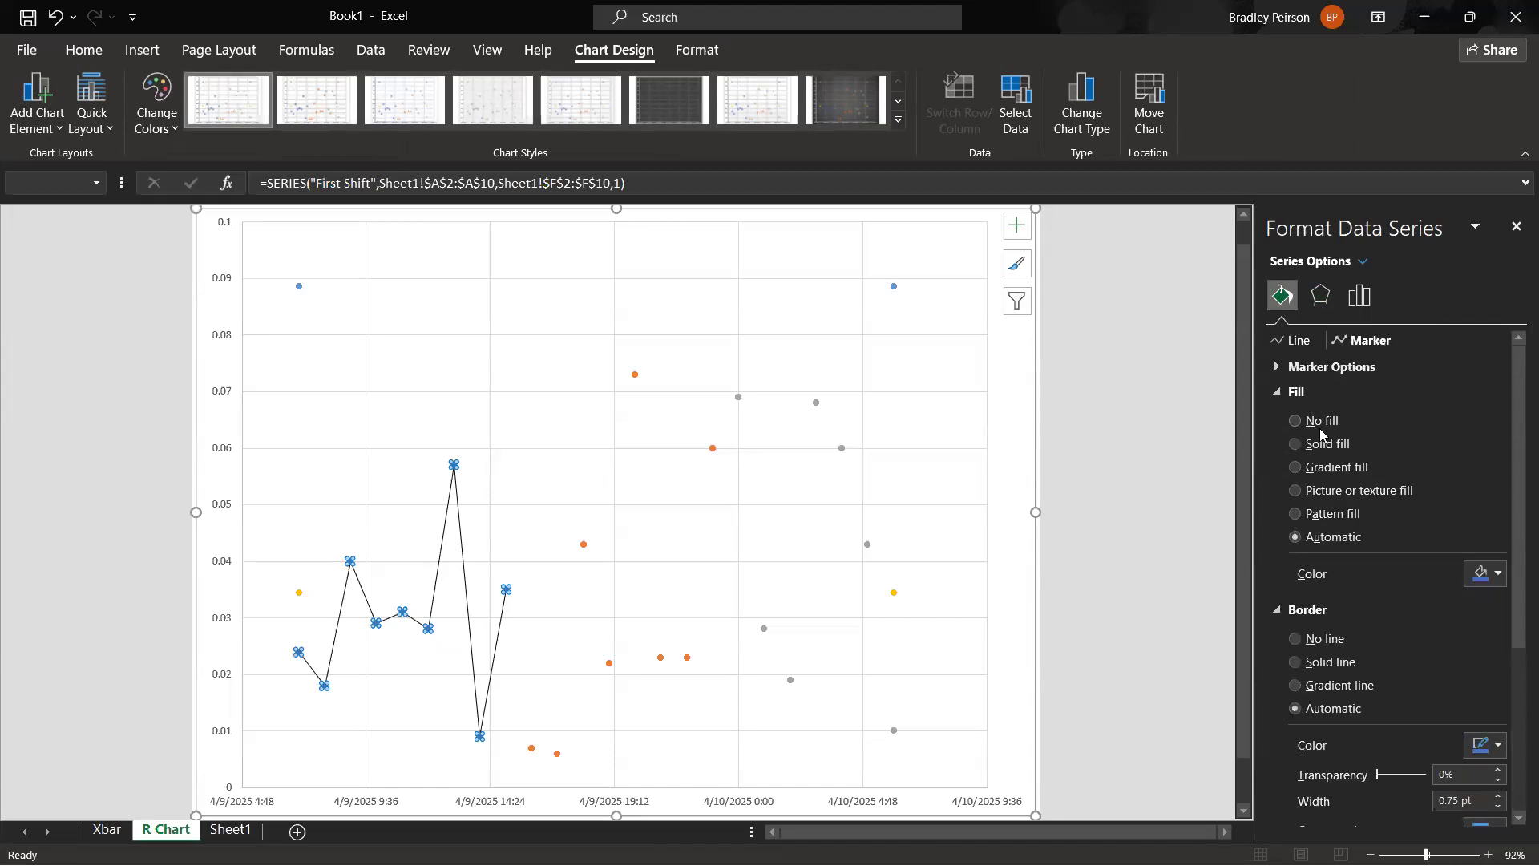
left_click(1498, 573)
left_click(1314, 627)
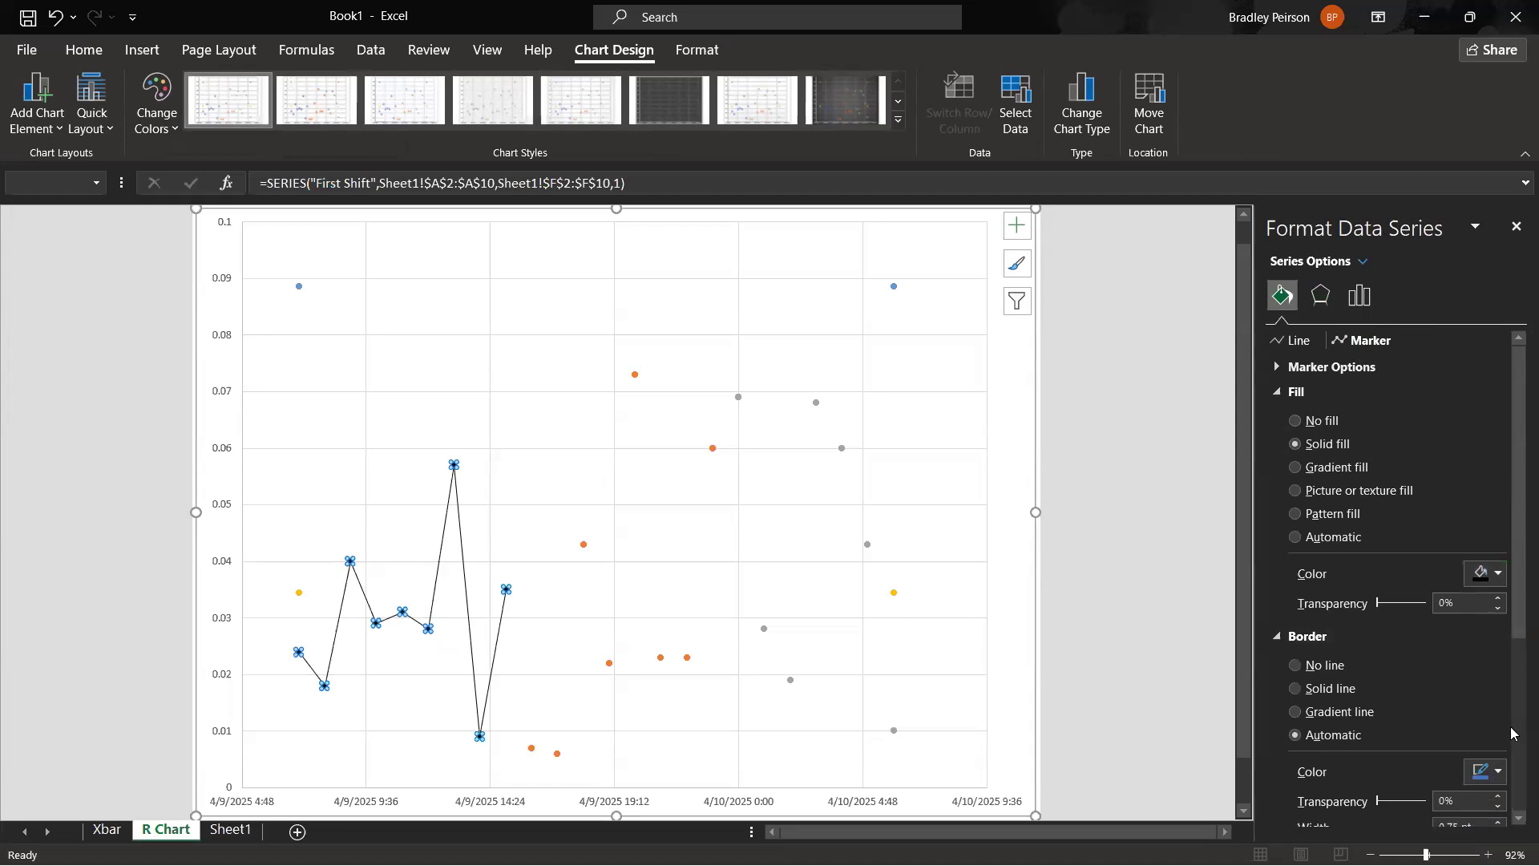
left_click(1498, 772)
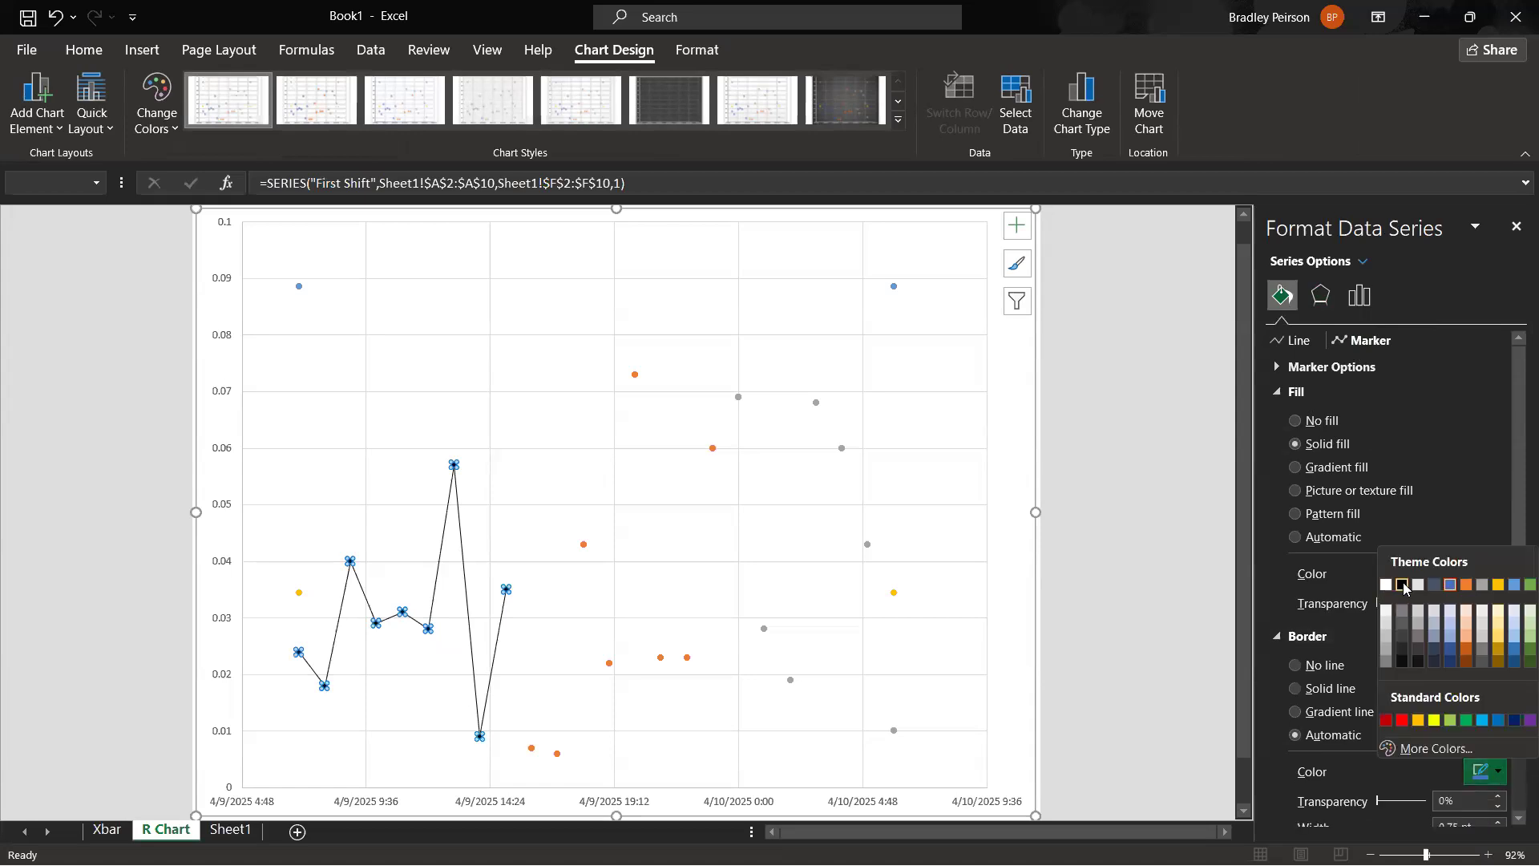
left_click(1403, 585)
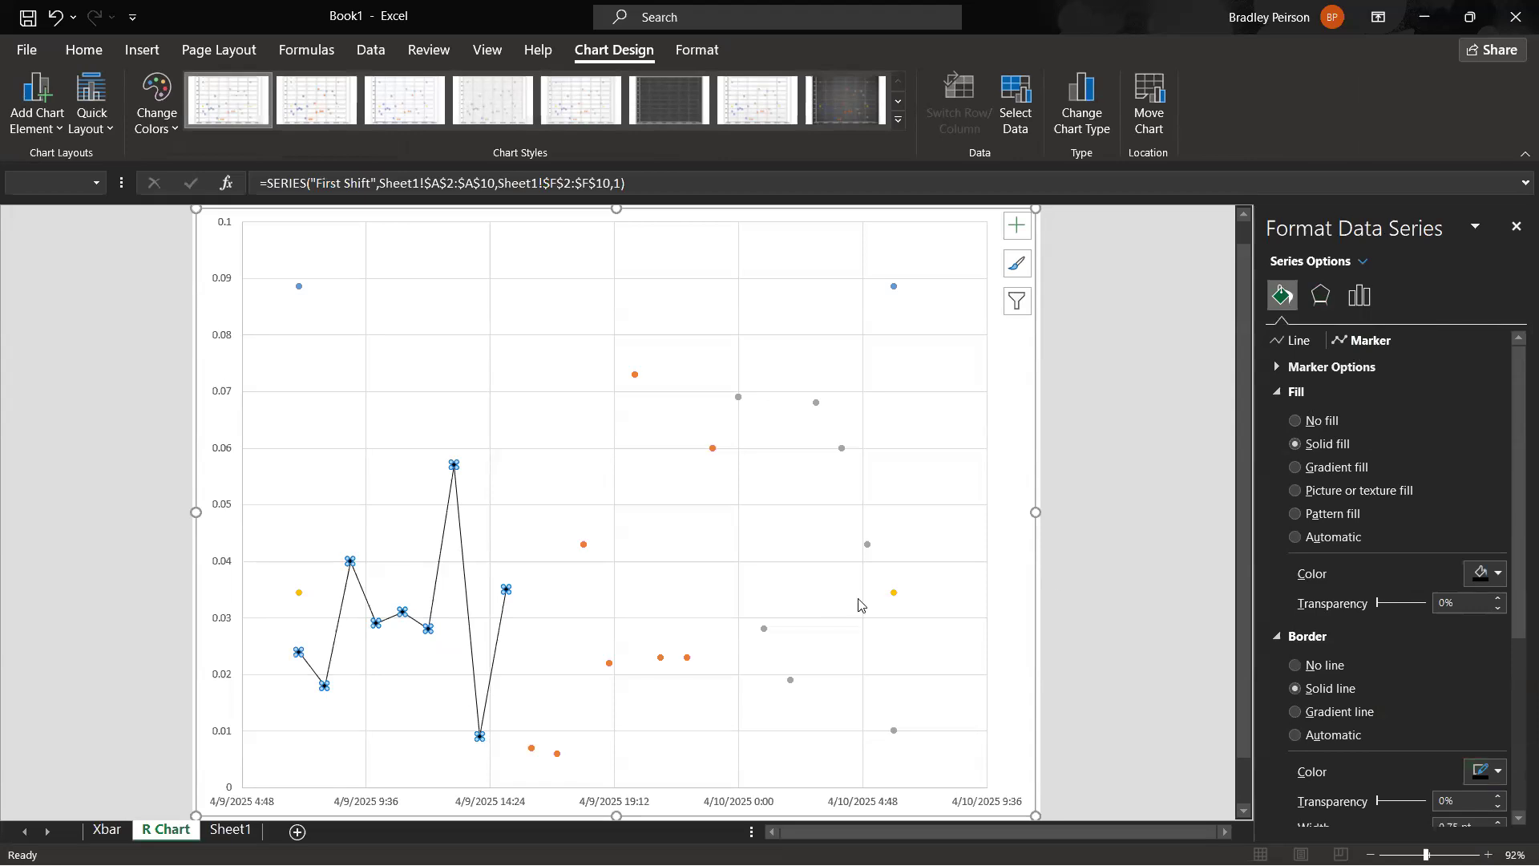
left_click(1136, 618)
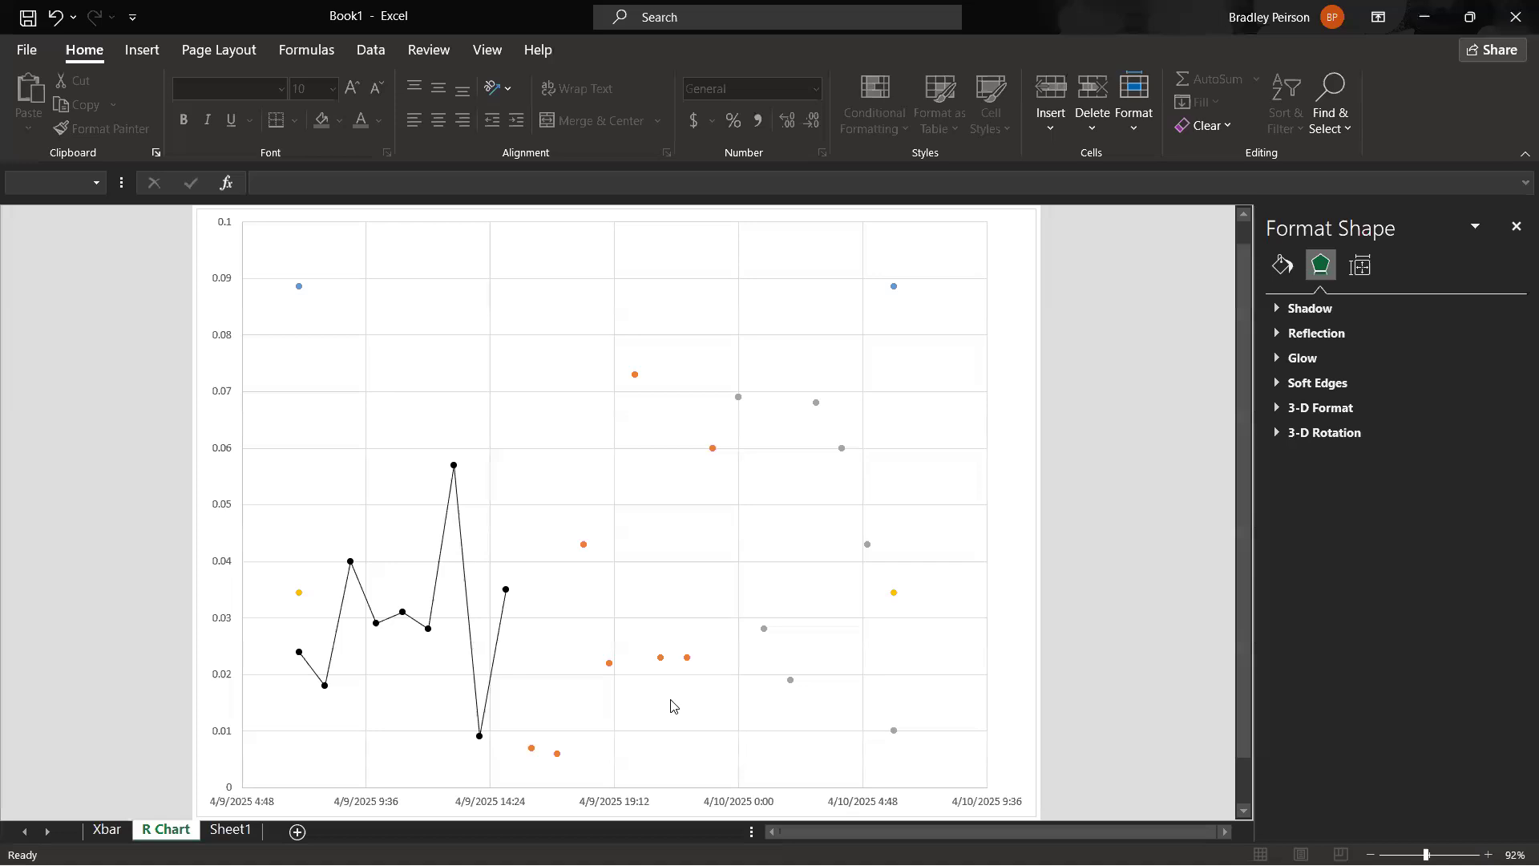
Step: Connect the Second Shift points with a solid black line 0.75 pt wide
left_click(609, 663)
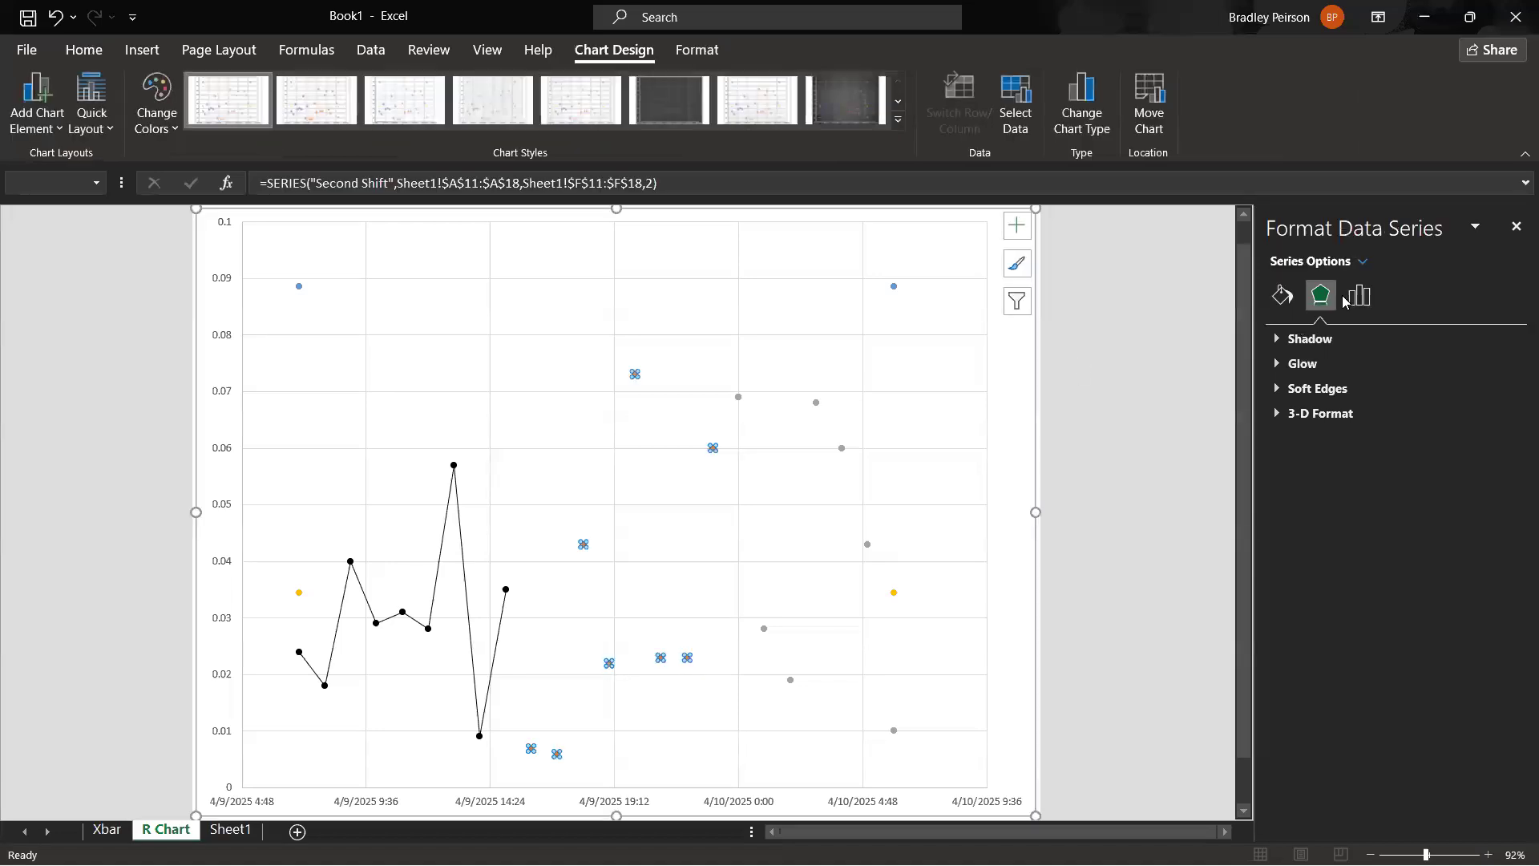
left_click(1282, 296)
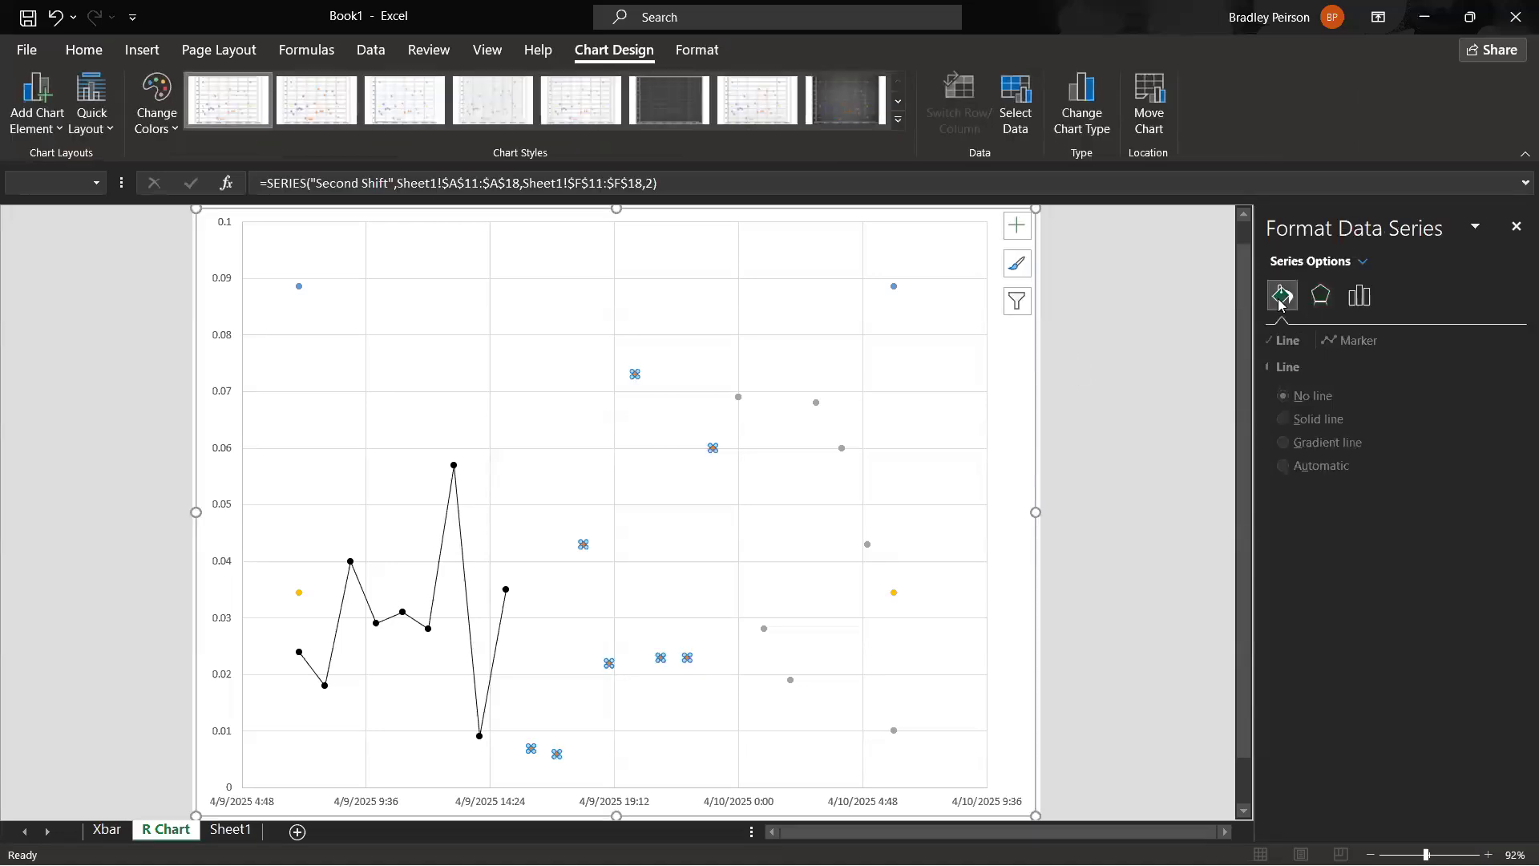
left_click(1325, 425)
left_click(1498, 564)
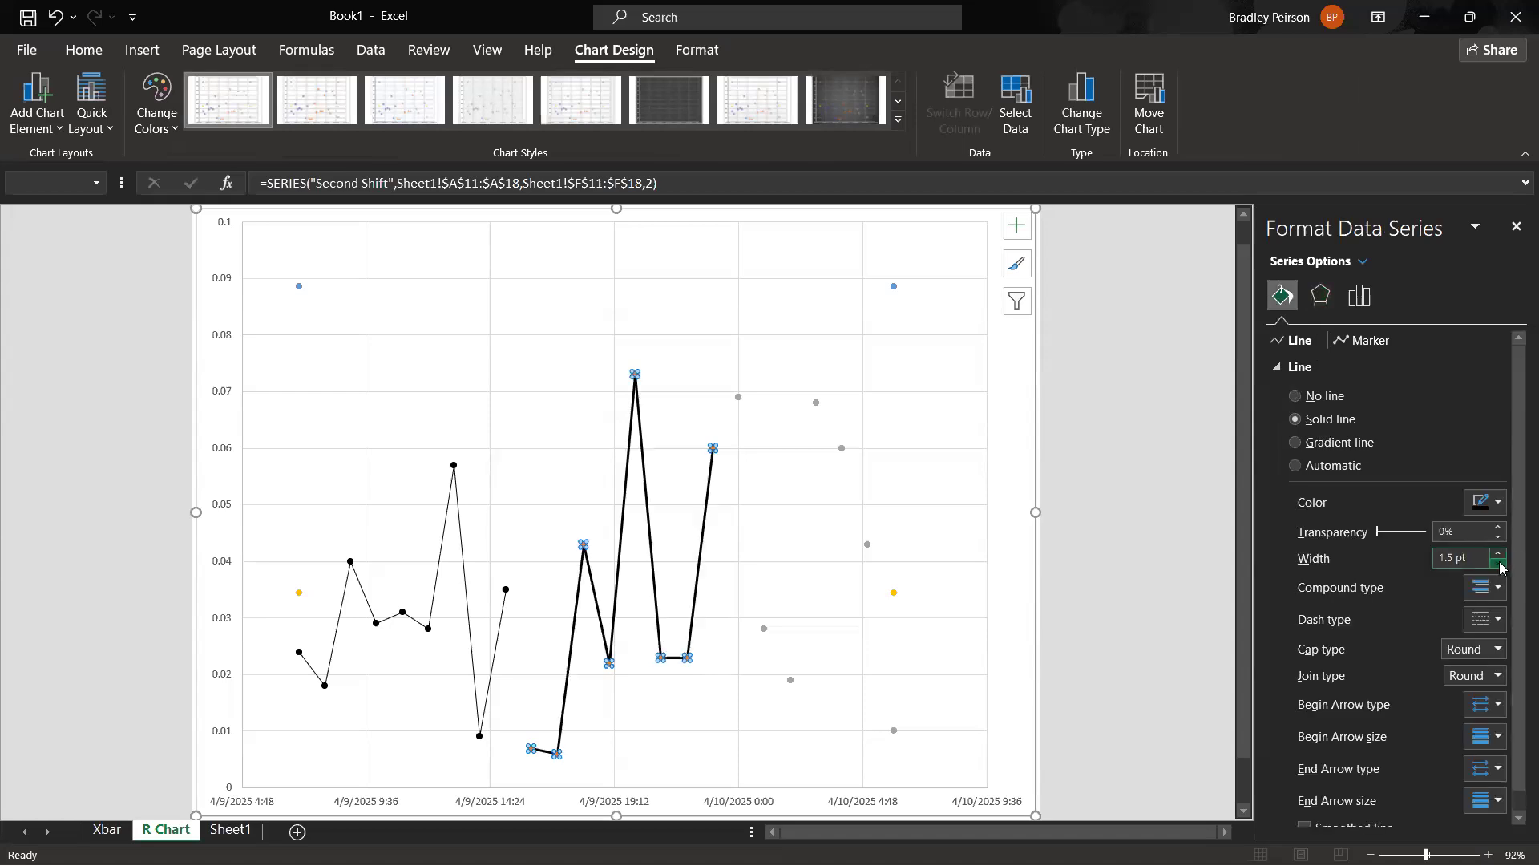
Step: Give the Second Shift markers a solid black fill and a solid black border
left_click(1346, 343)
left_click(1275, 369)
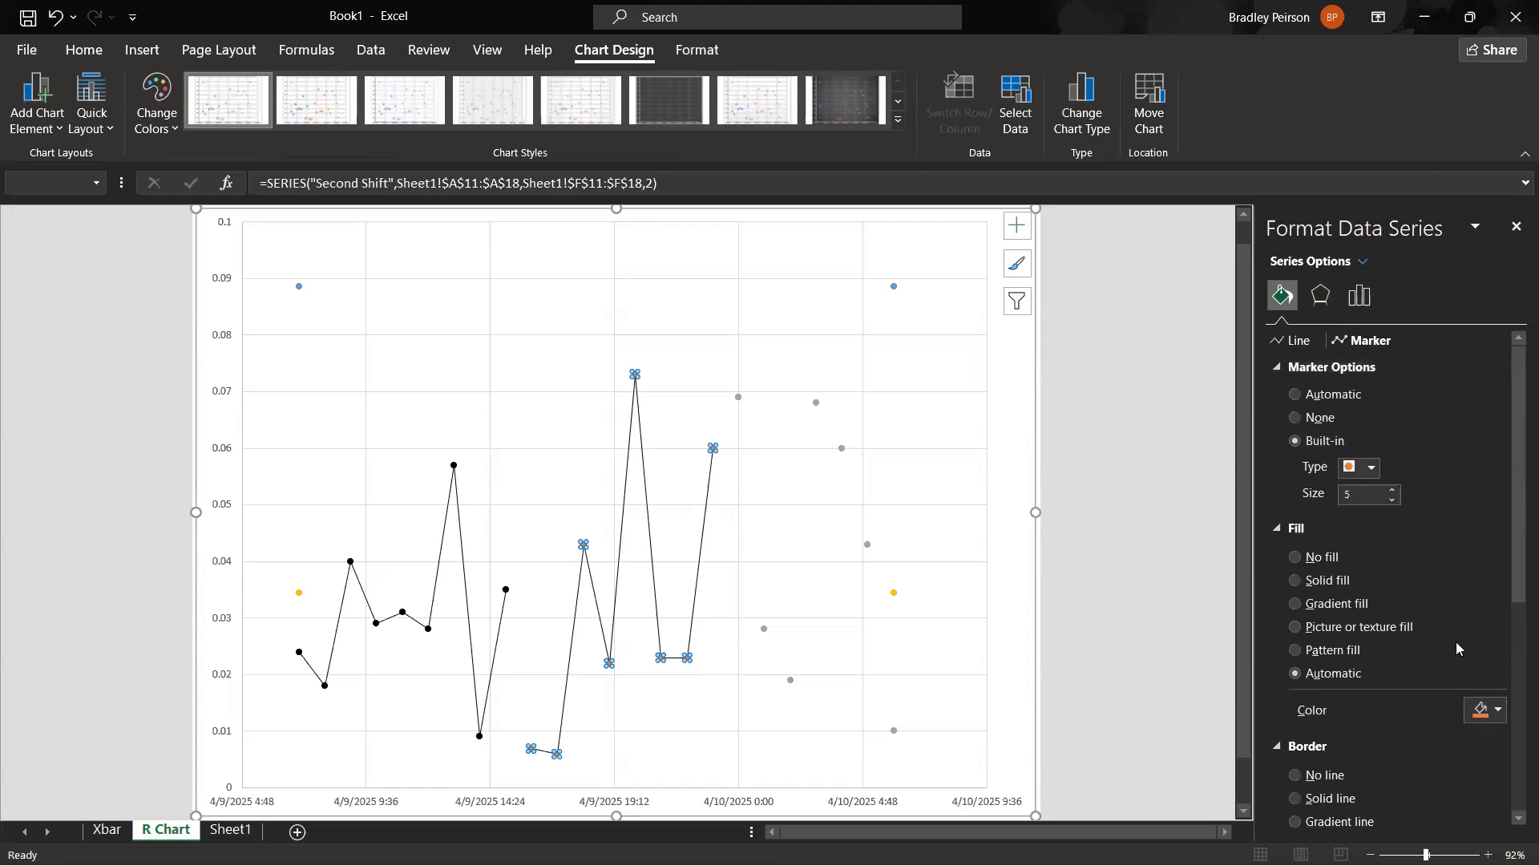
left_click(1486, 709)
left_click(1401, 551)
scroll(1408, 532, "down", 5)
left_click(1489, 619)
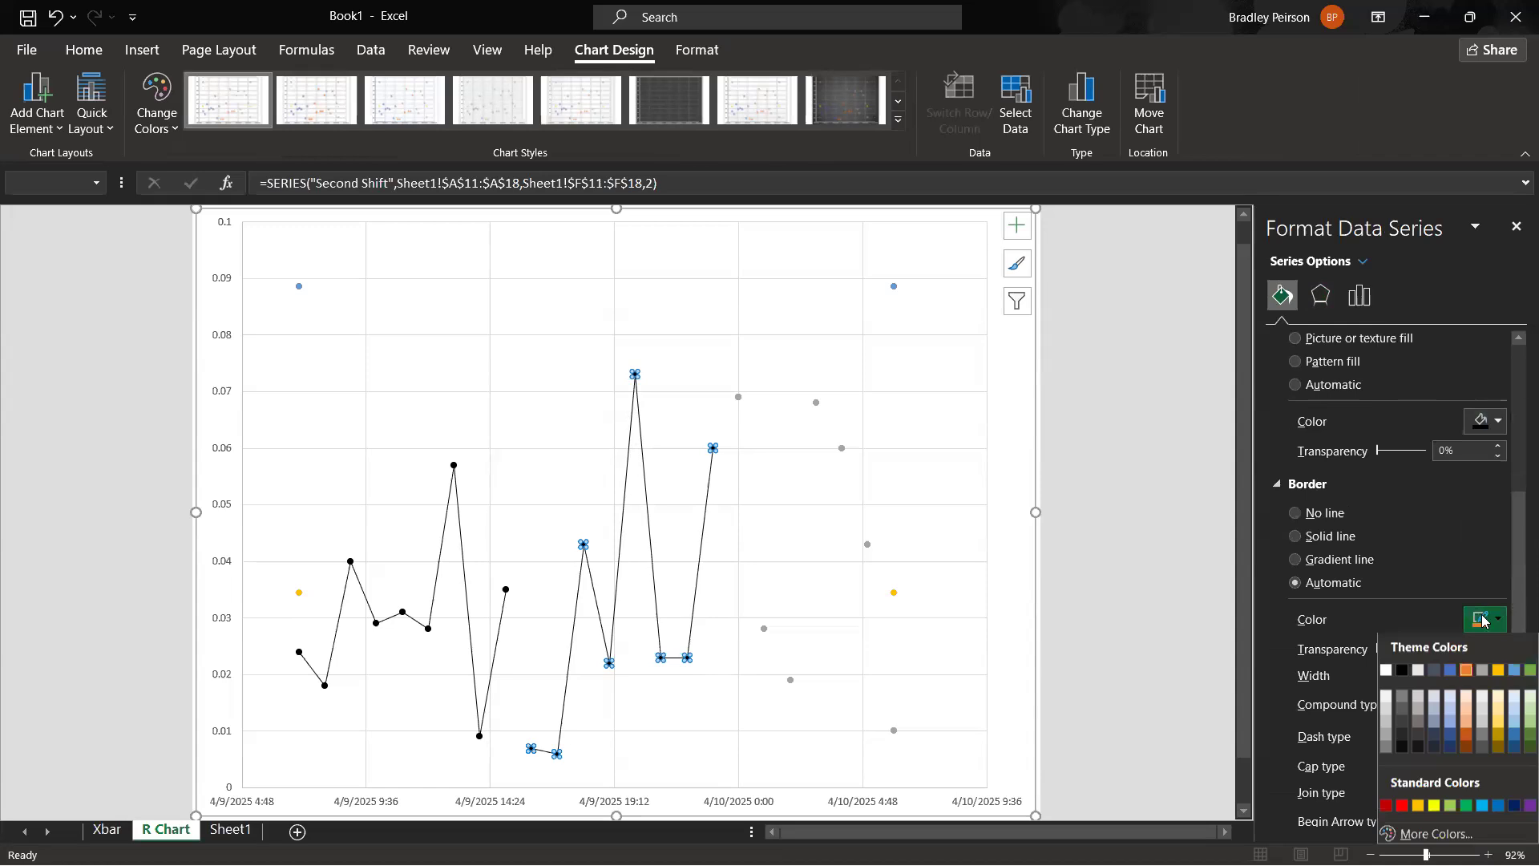
left_click(1404, 672)
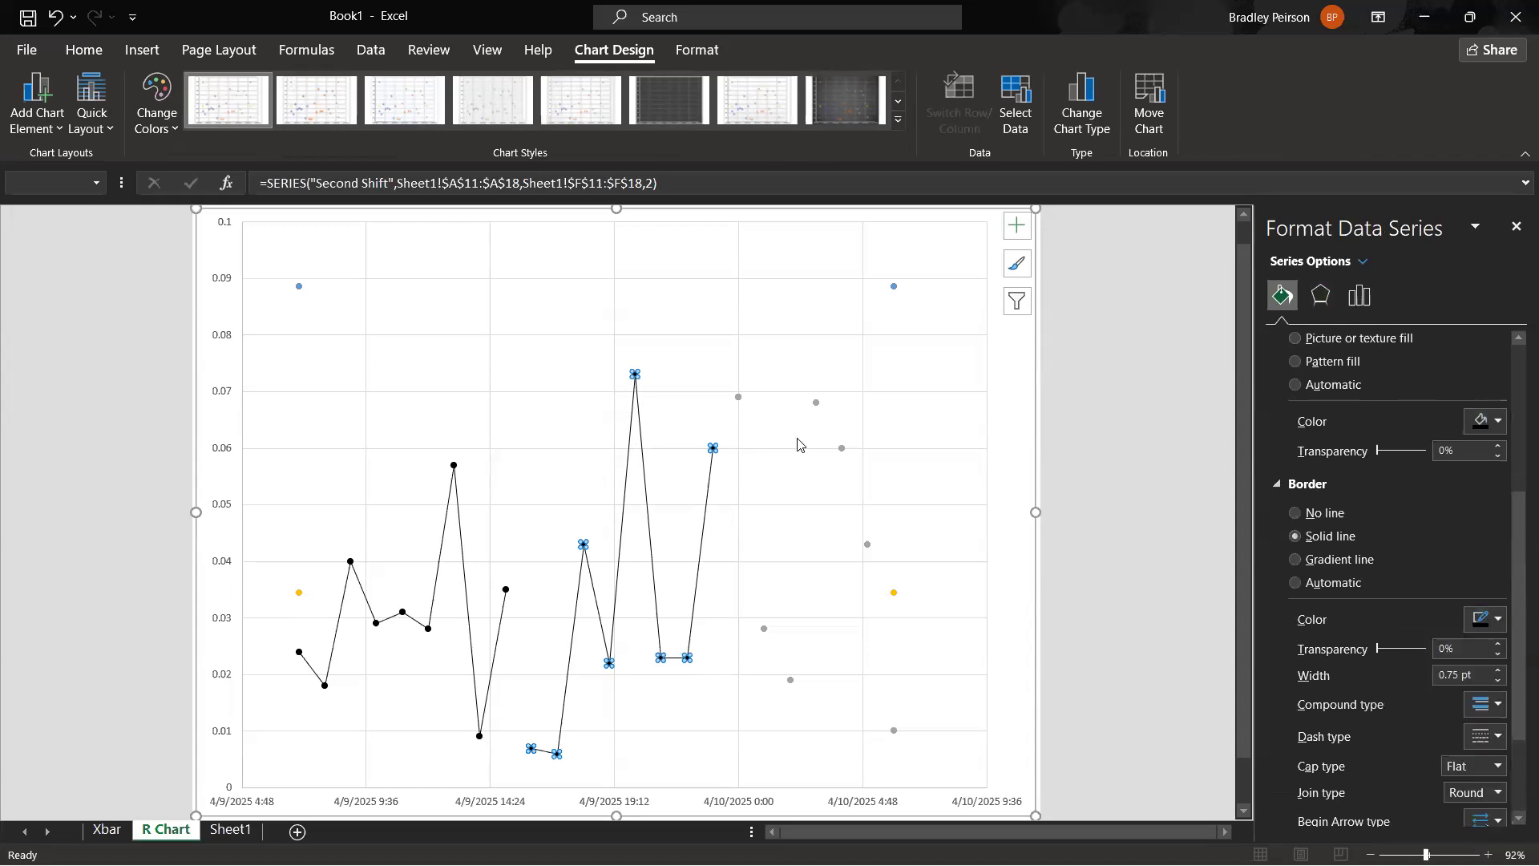
Step: Give the Third Shift markers a solid black border and a solid black fill
left_click(738, 399)
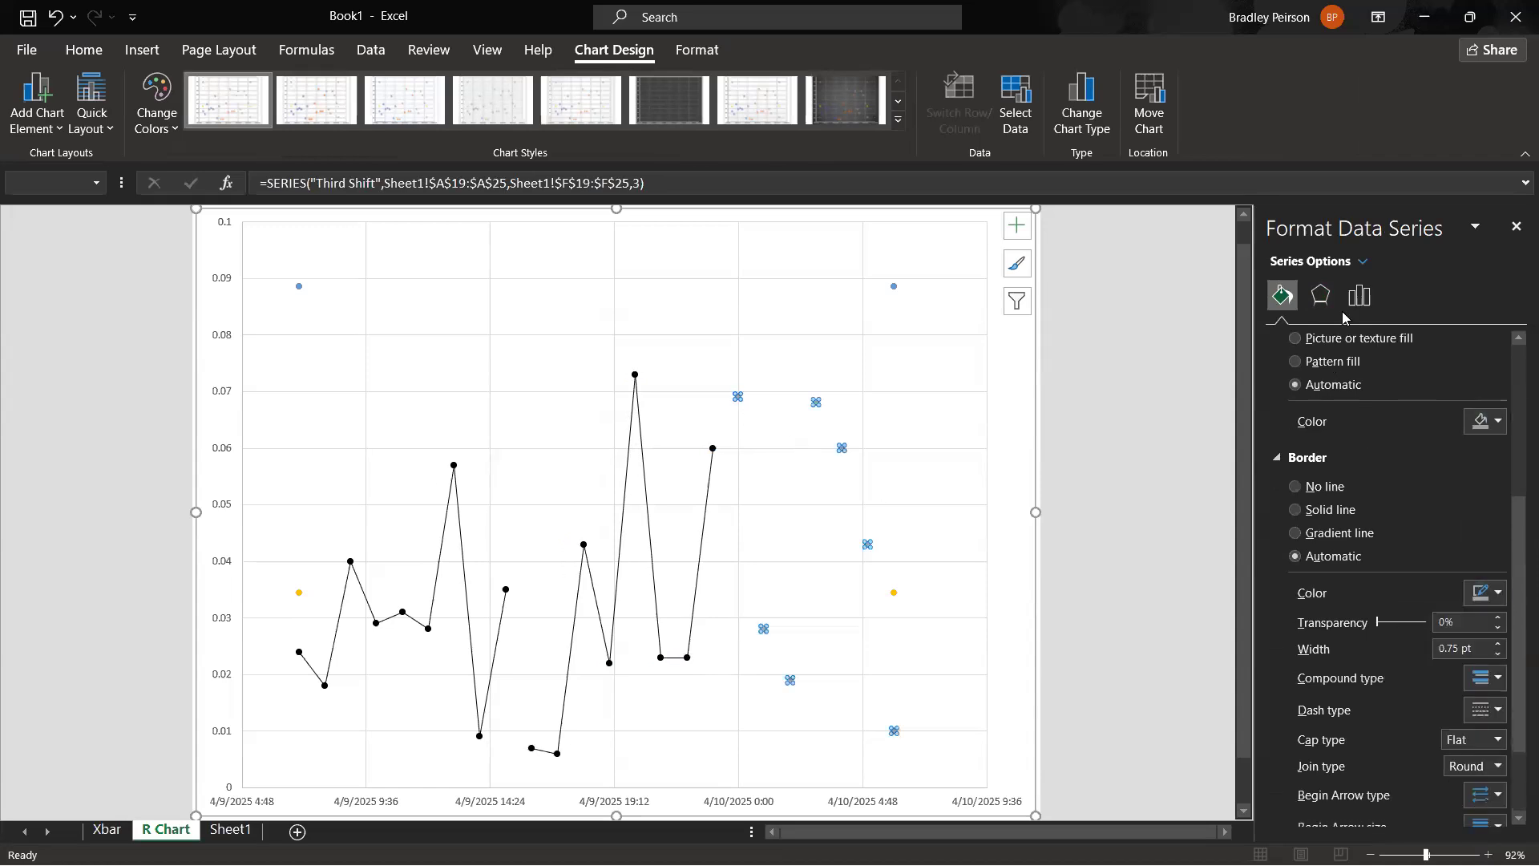
left_click(1498, 594)
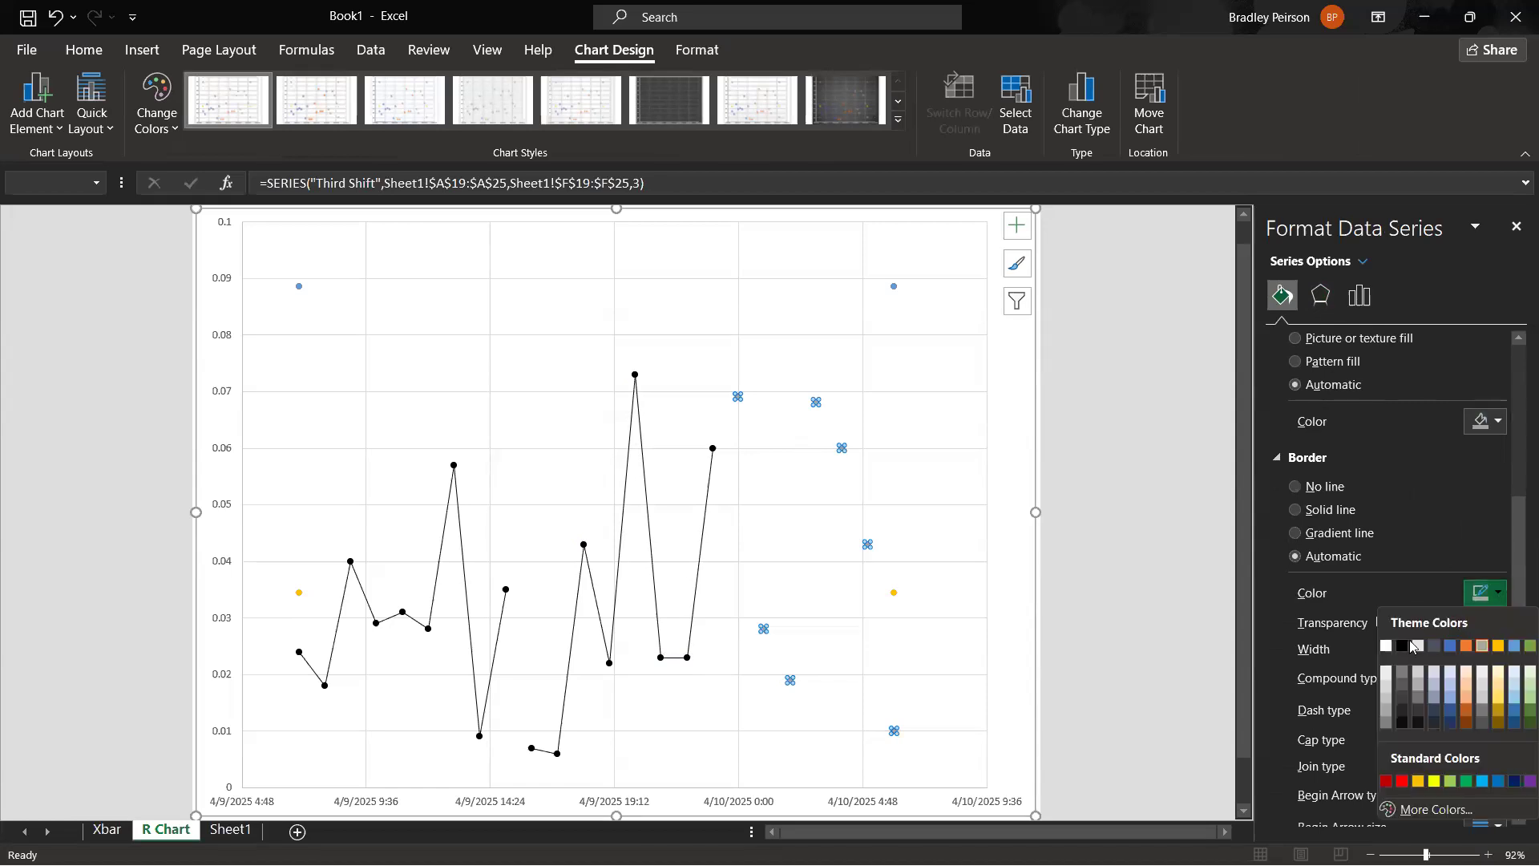
left_click(1405, 646)
left_click(1493, 420)
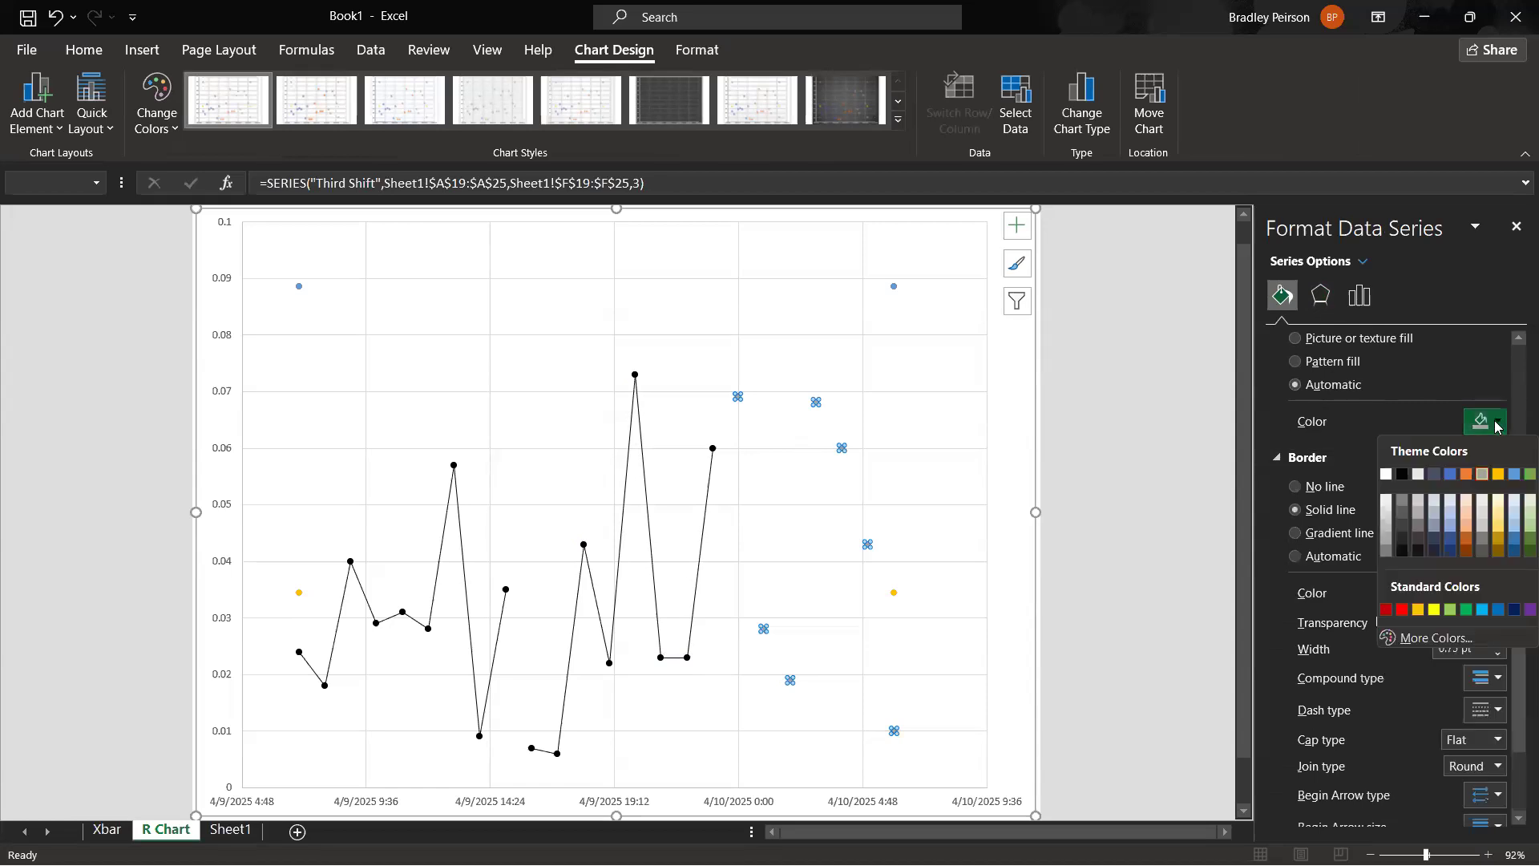
left_click(1401, 477)
Step: Connect the Third Shift points with a solid black line 0.75 pt wide
scroll(1394, 447, "up", 3)
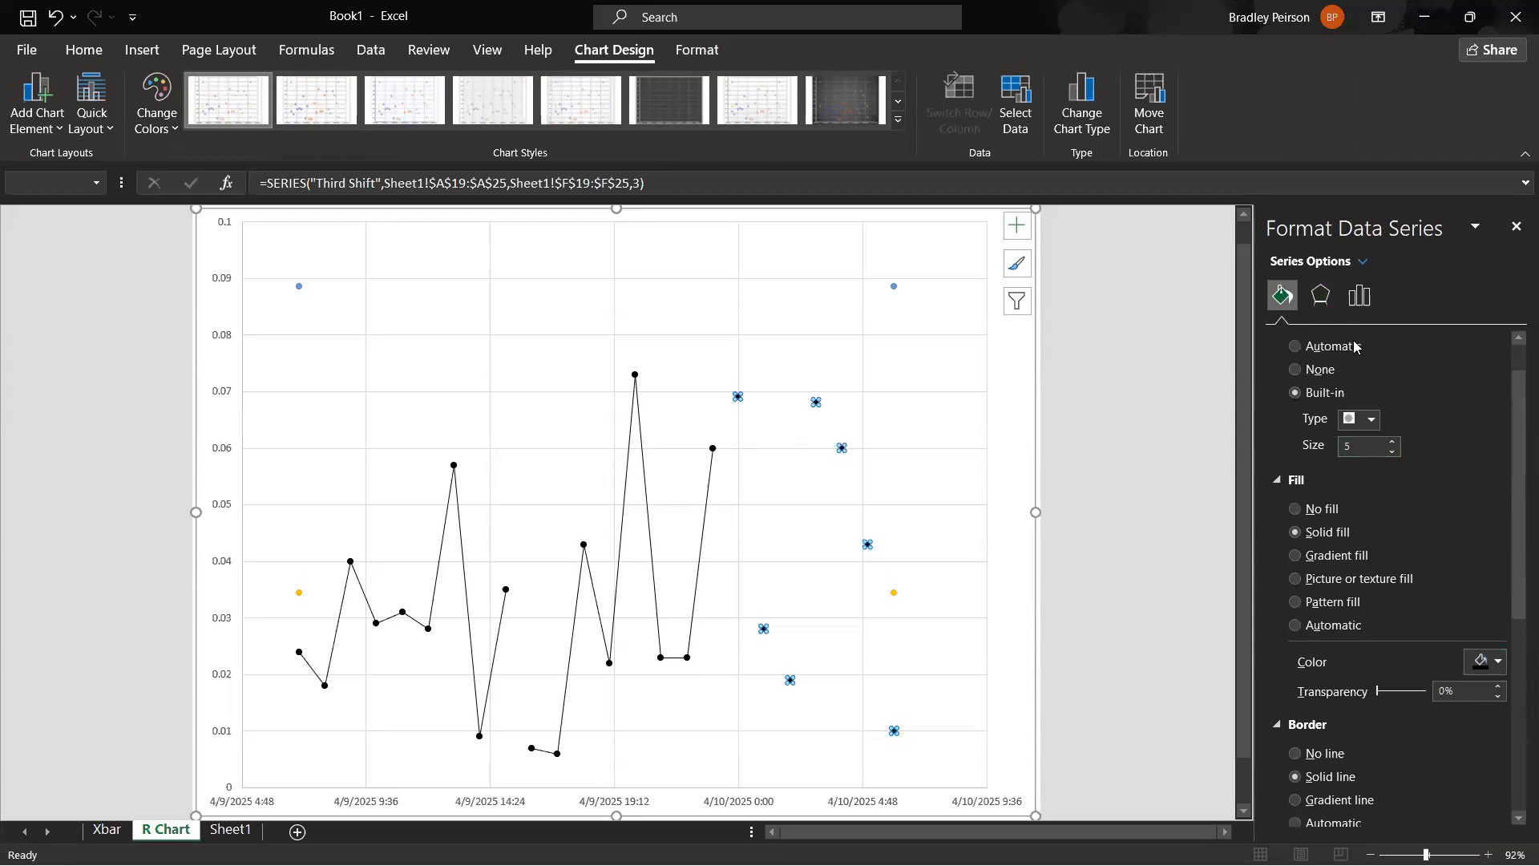
left_click(1293, 344)
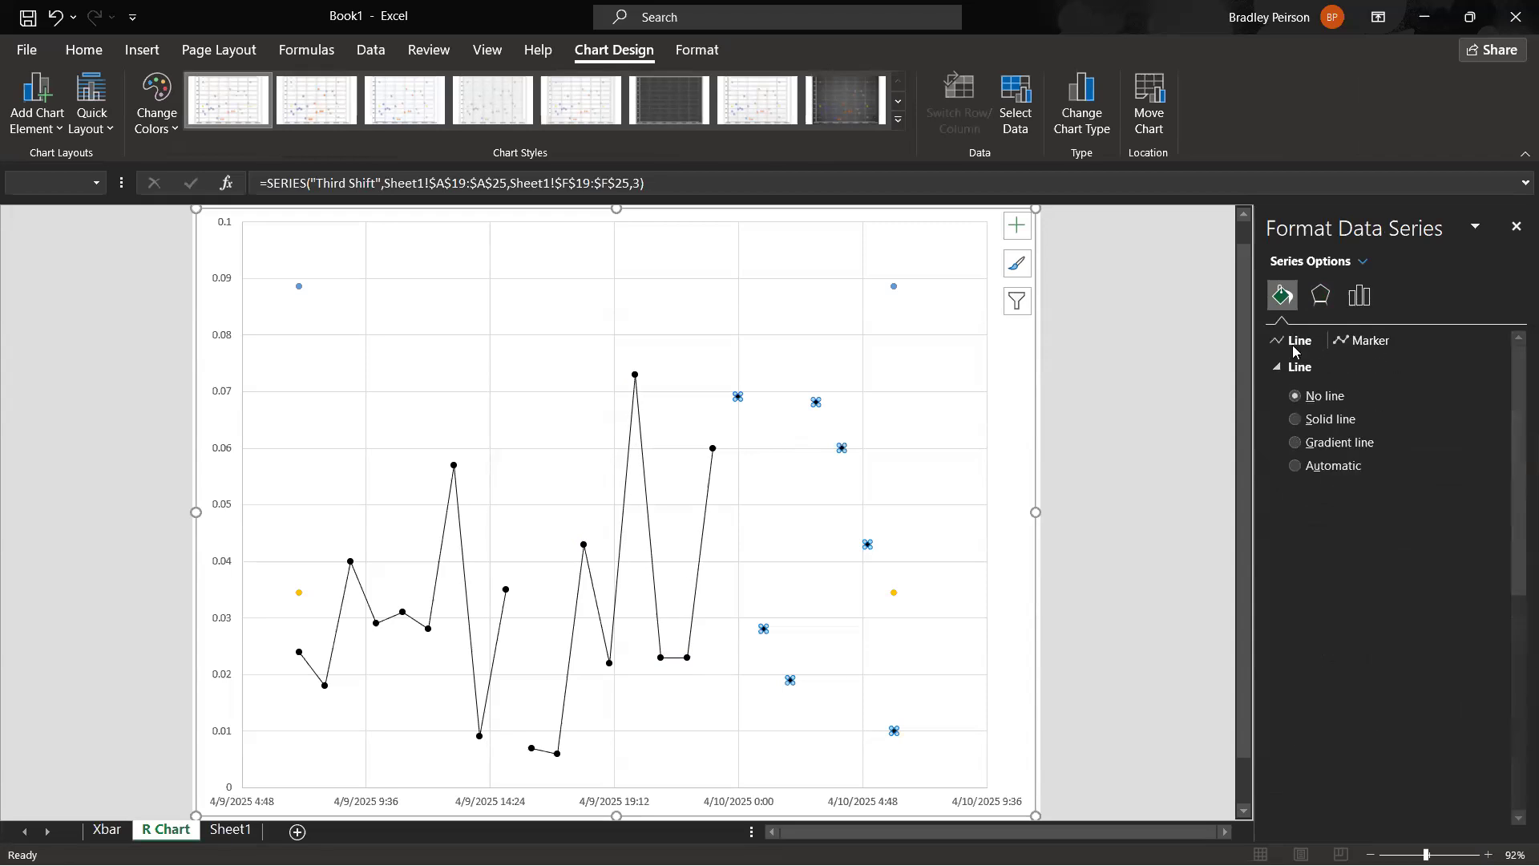
left_click(1314, 418)
left_click(1497, 563)
left_click(1497, 563)
left_click(1497, 563)
left_click(1497, 563)
left_click(1497, 562)
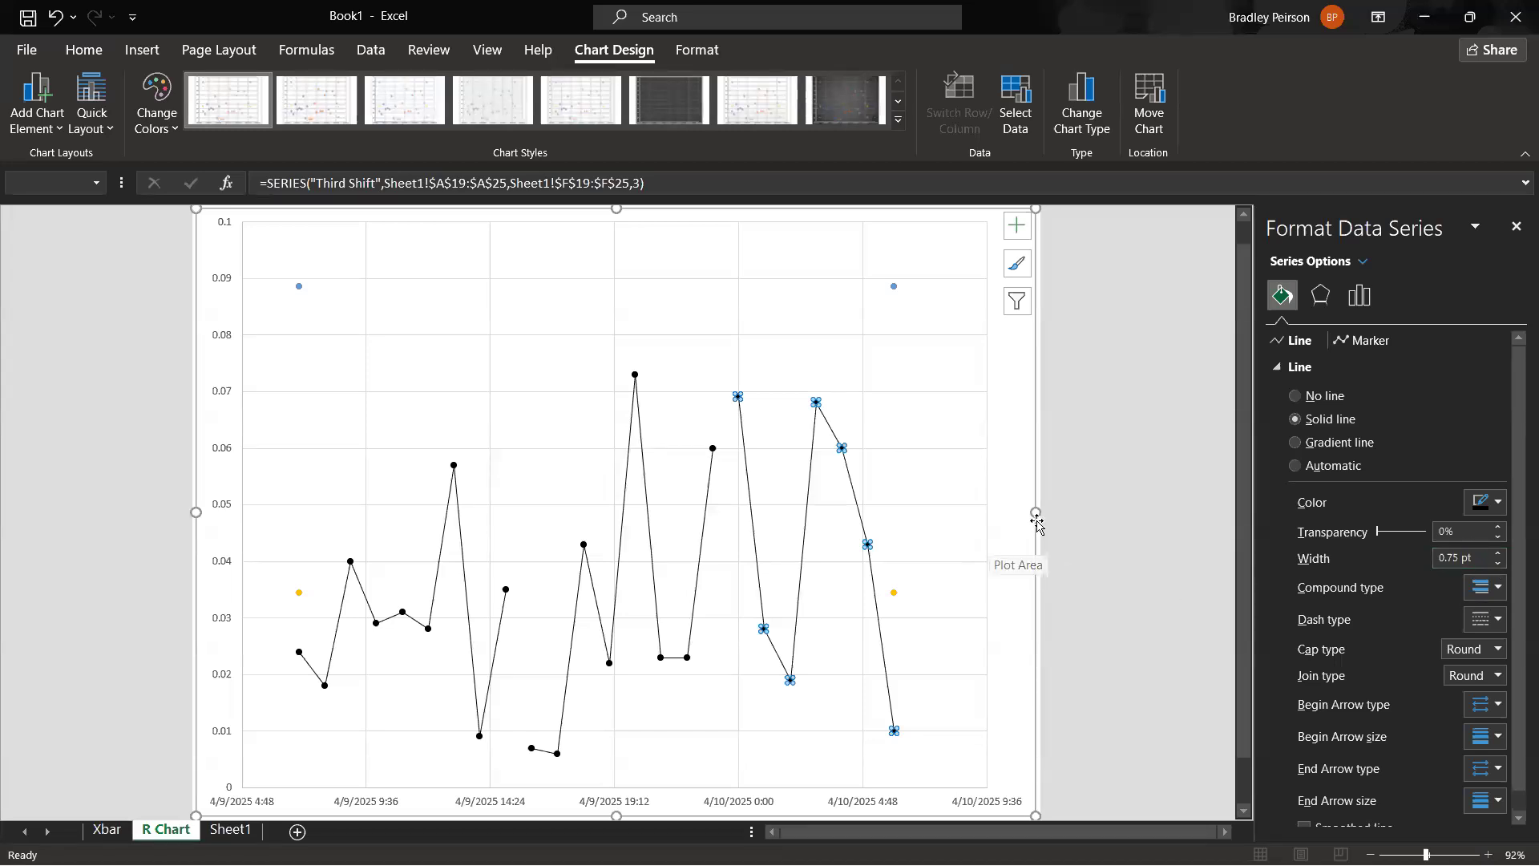
Step: Remove the markers from the UCL series by setting its marker option to None
left_click(895, 289)
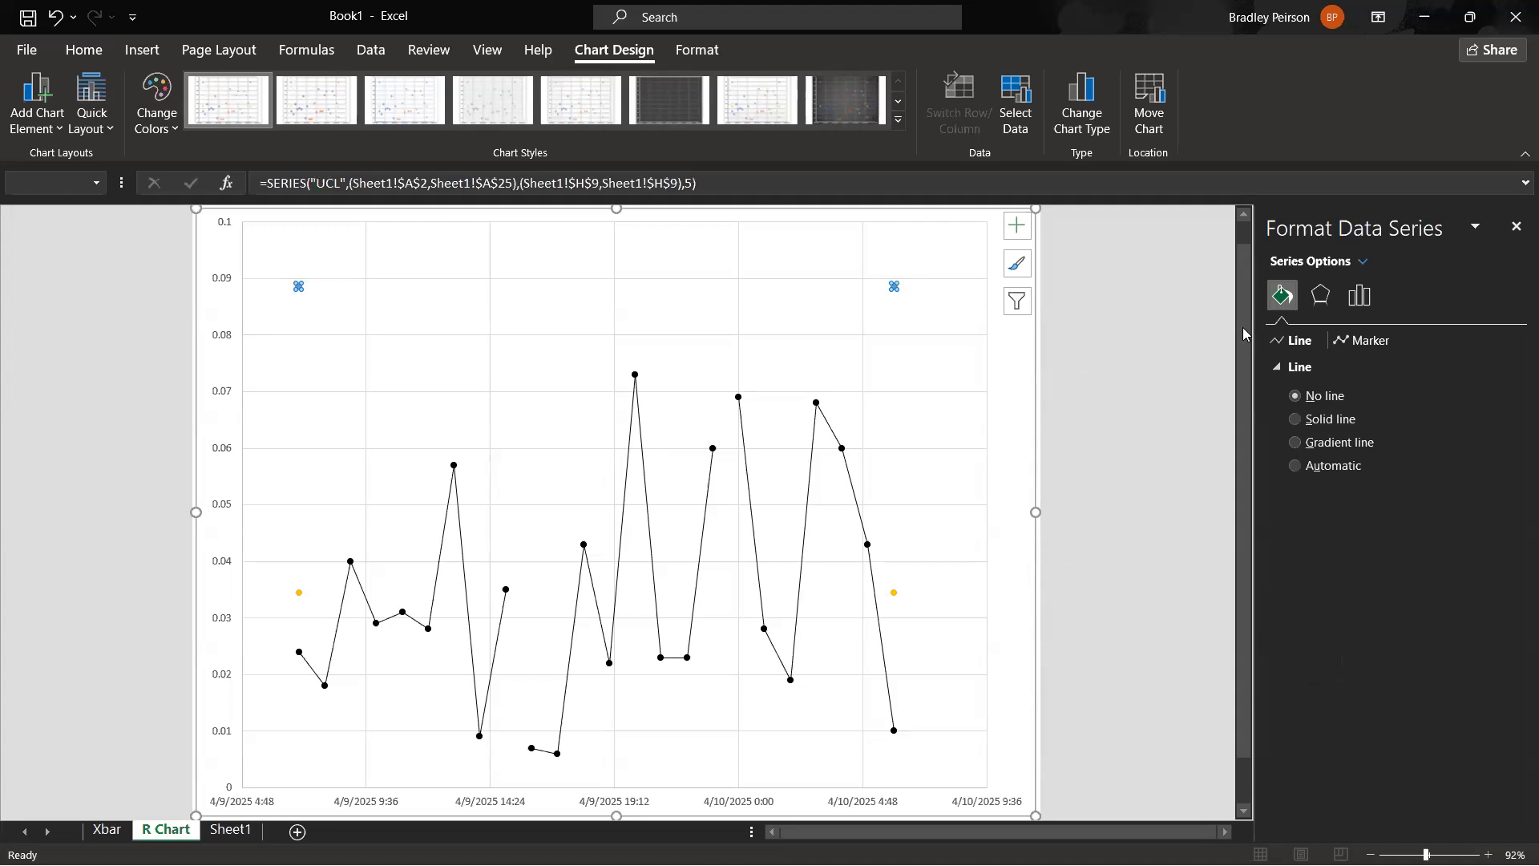
left_click(1359, 341)
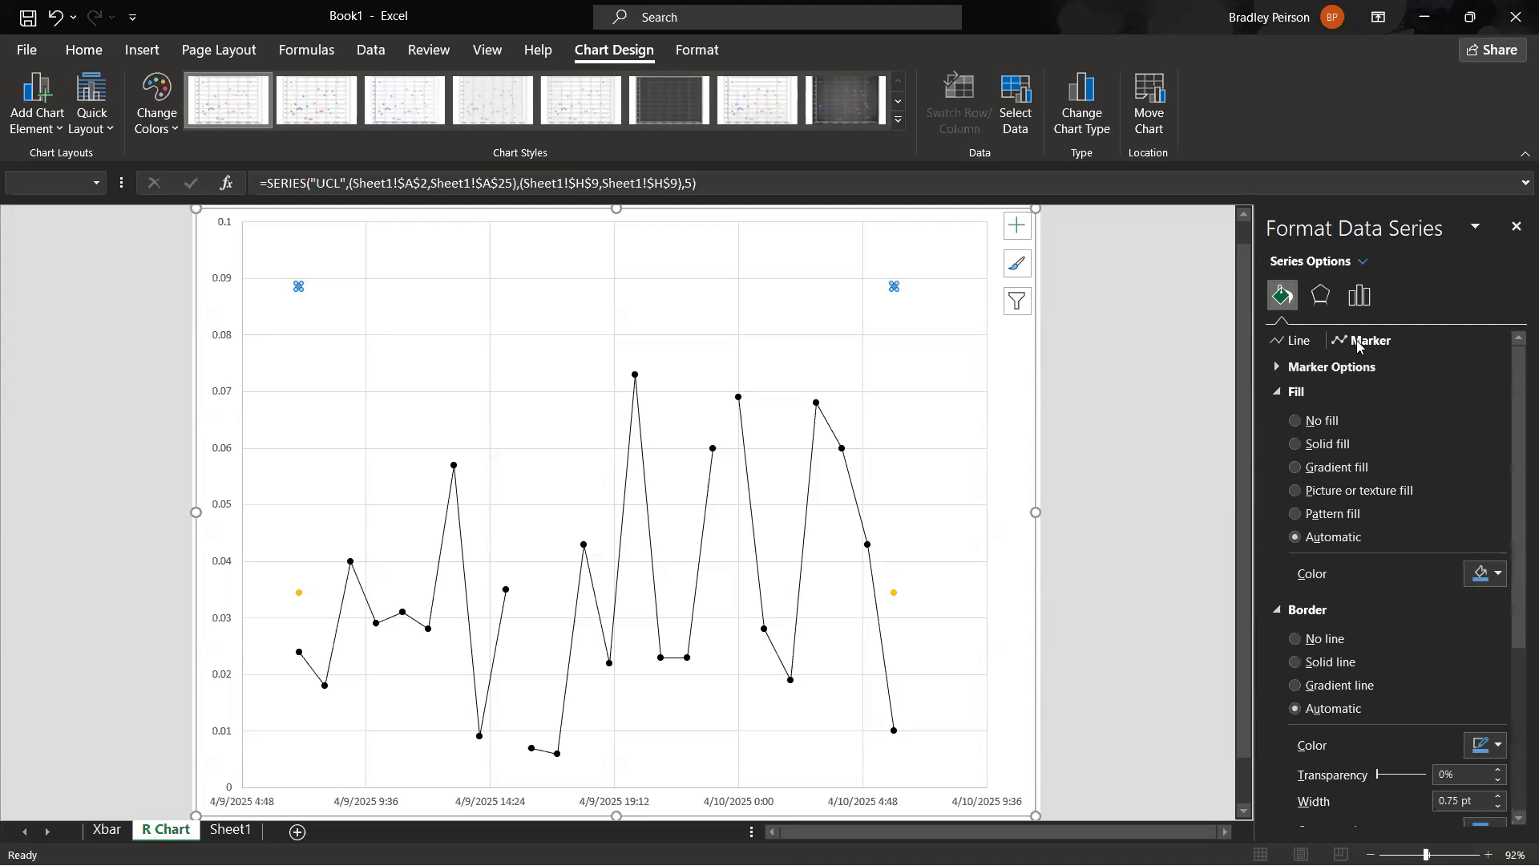
left_click(1317, 368)
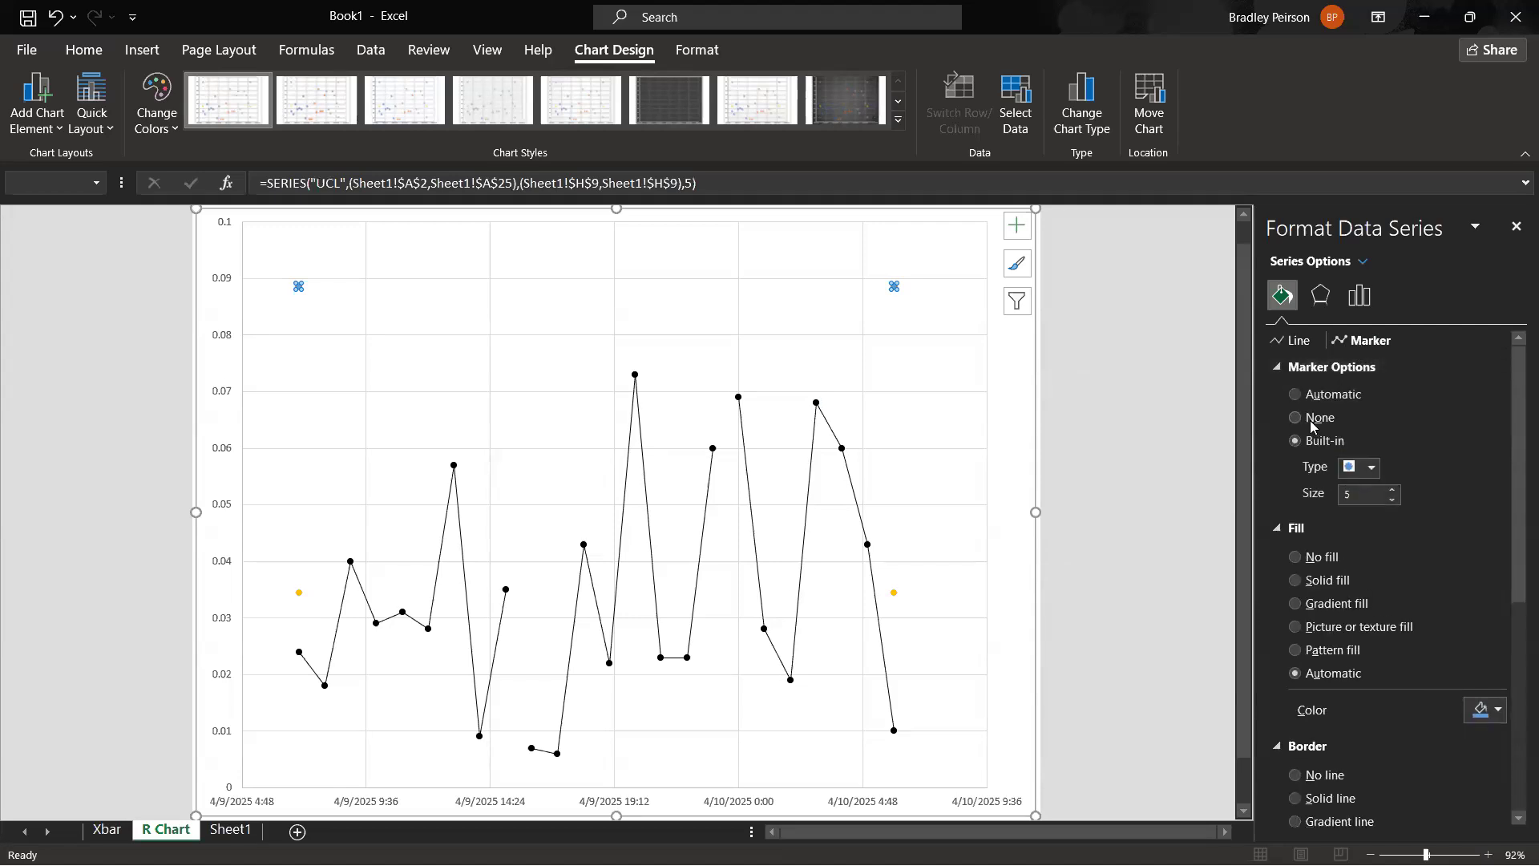
left_click(1314, 418)
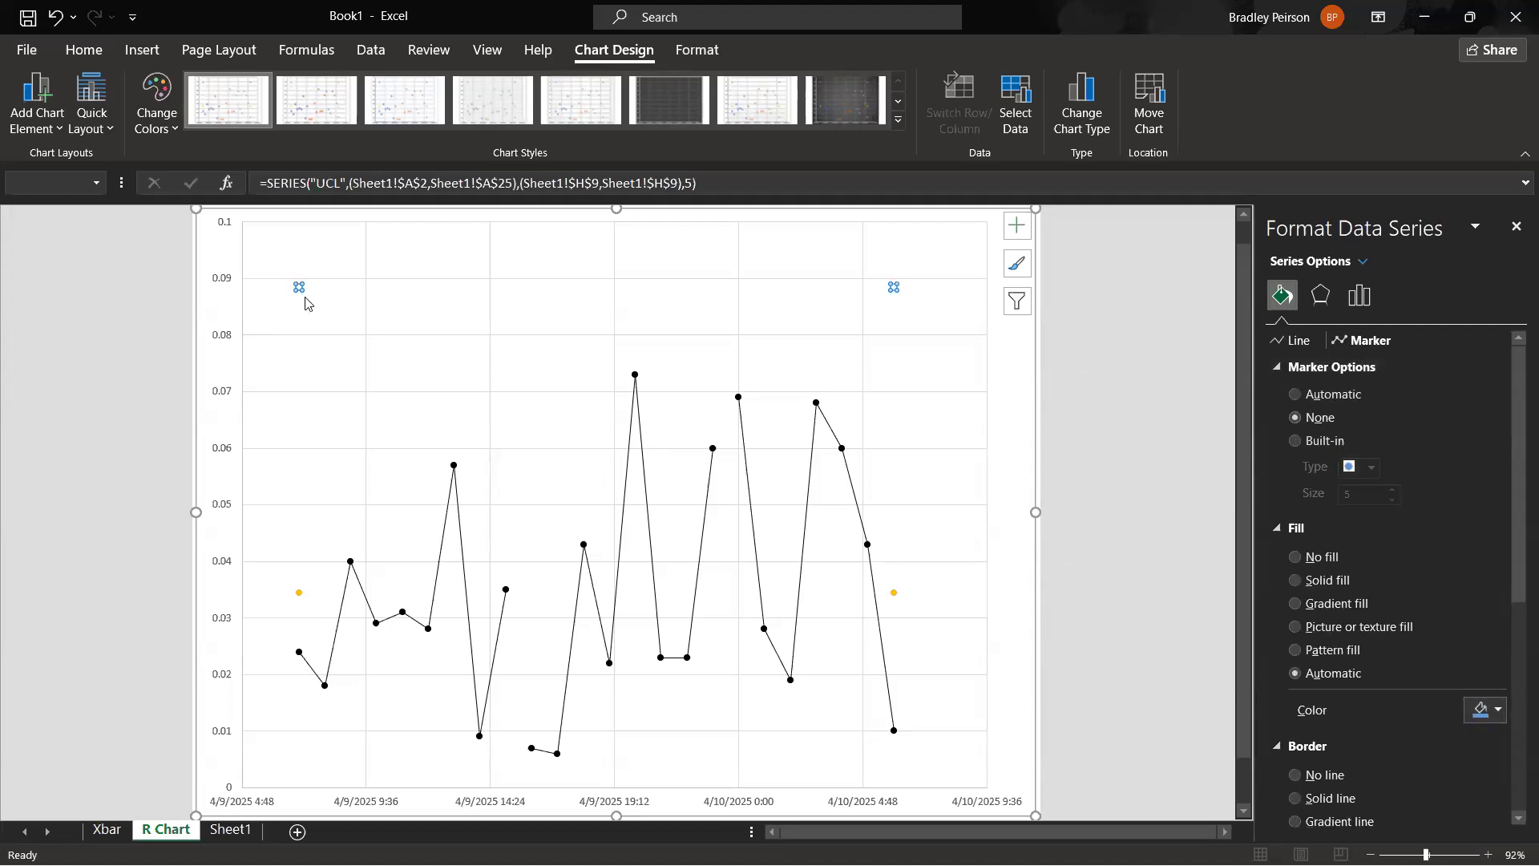
Step: Draw the UCL series as a black line 0.75 pt wide with a dashed dash type
left_click(1299, 340)
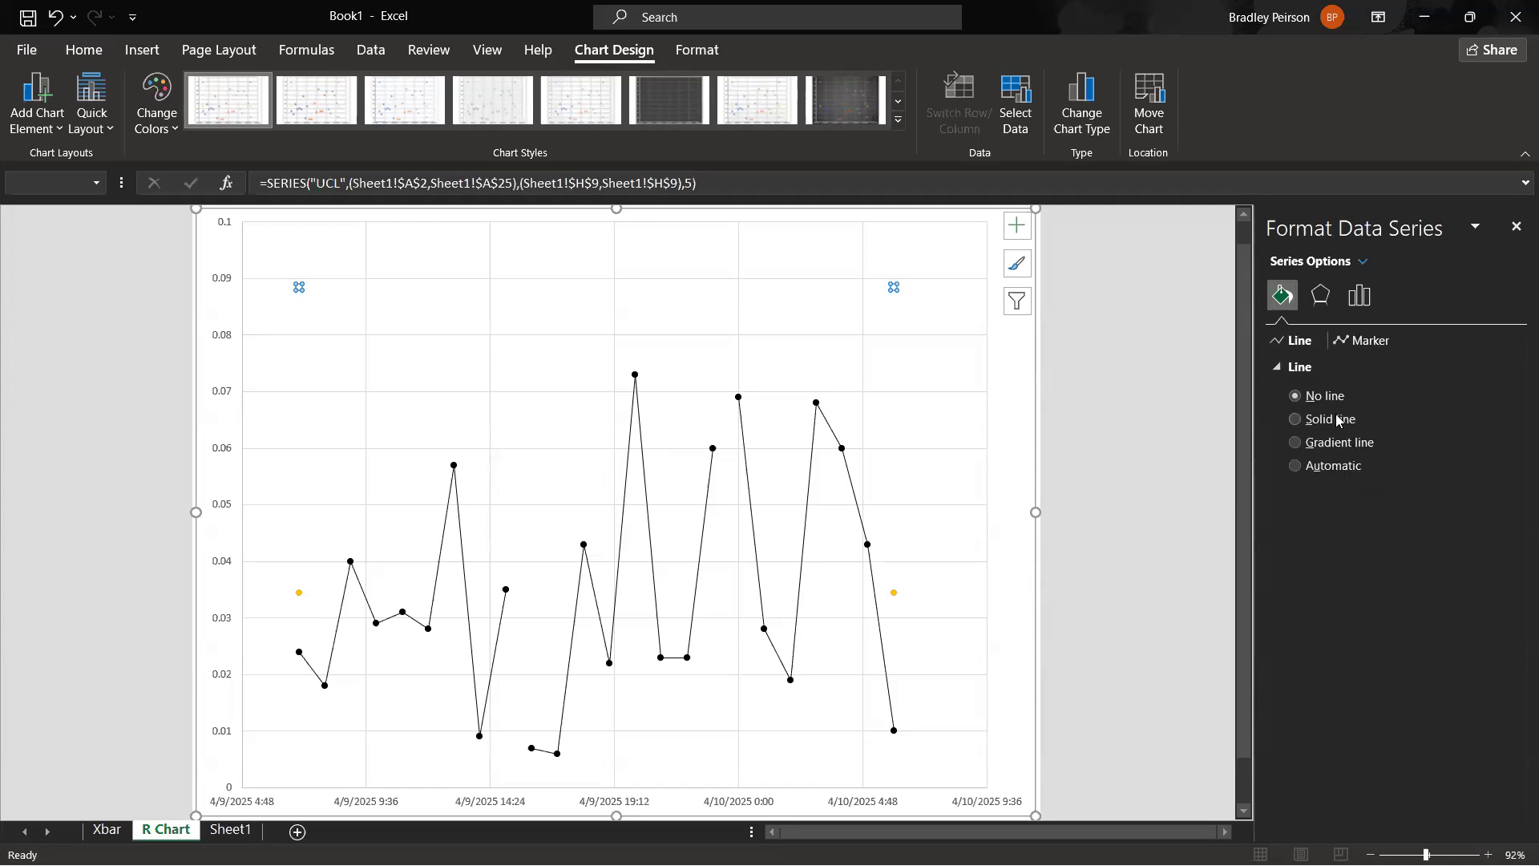
left_click(1321, 420)
left_click(1496, 564)
left_click(1496, 564)
left_click(1496, 563)
left_click(1497, 563)
left_click(1496, 563)
left_click(1497, 620)
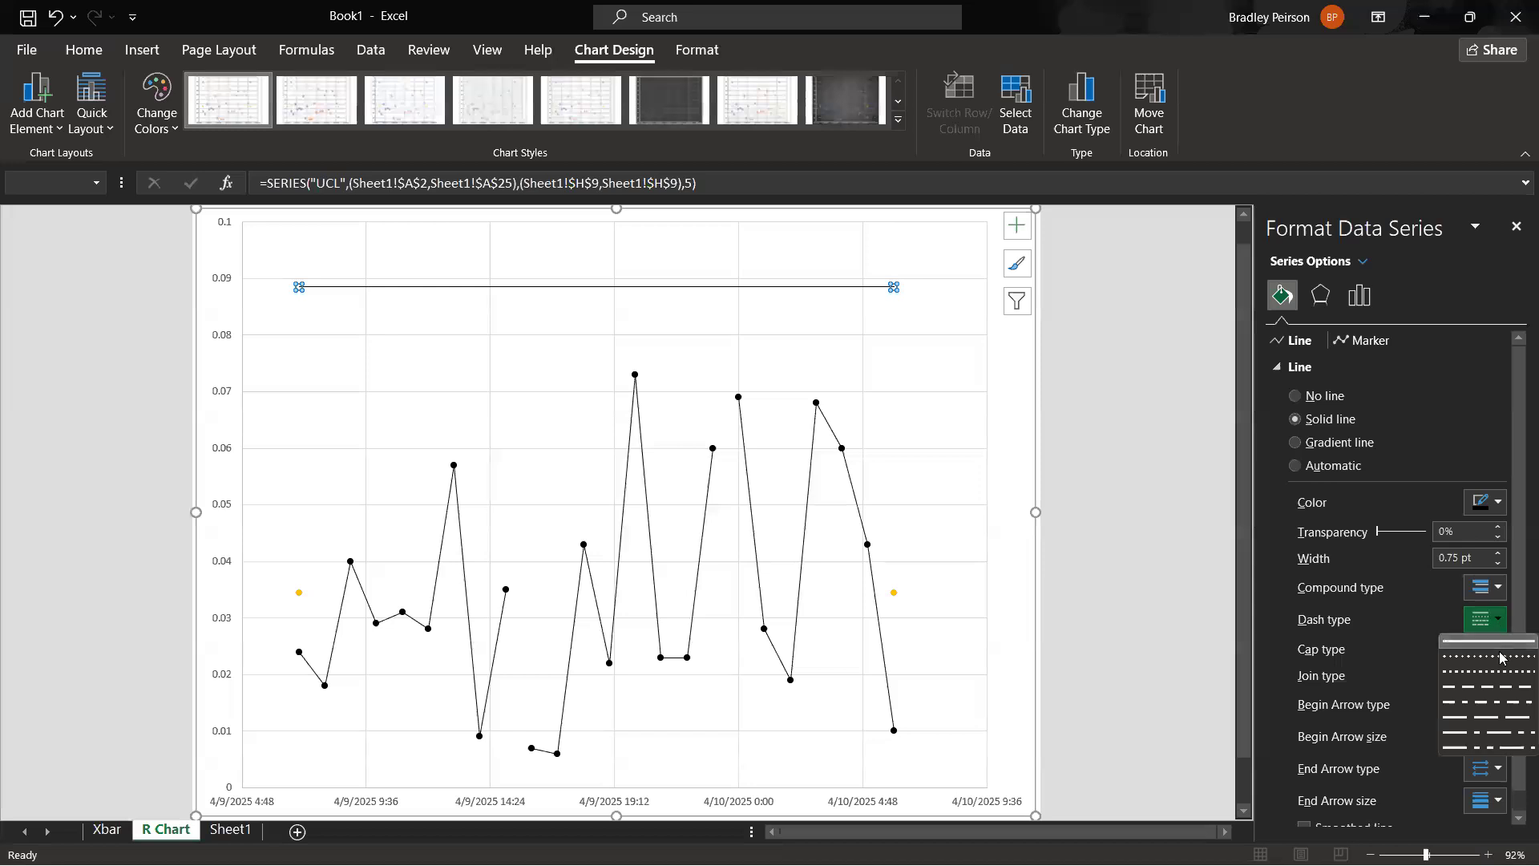
left_click(1496, 687)
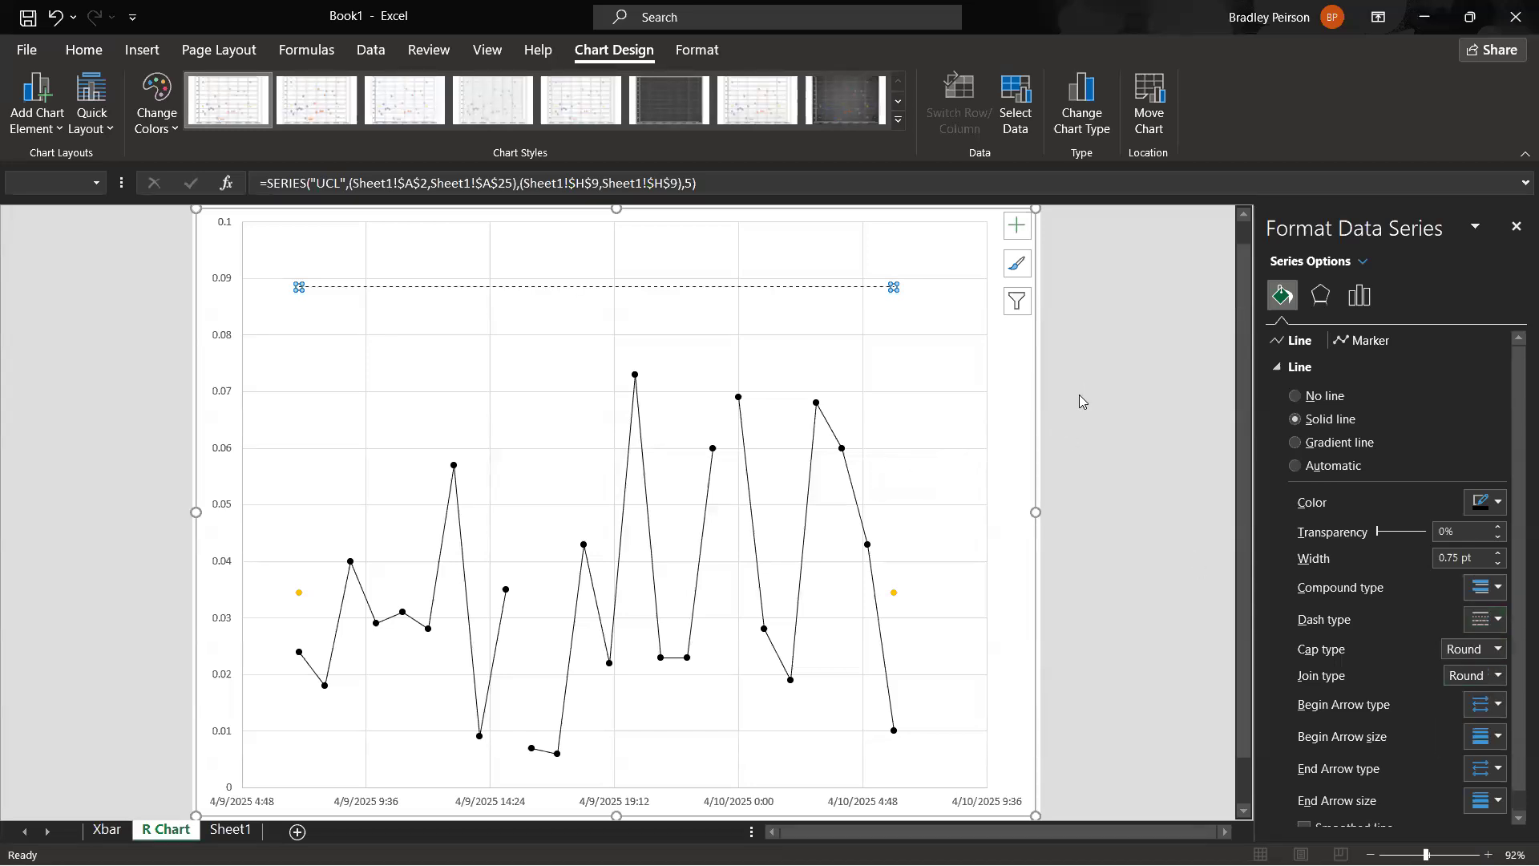
Step: Connect the two CL points with a solid black line 0.75 pt wide
left_click(895, 593)
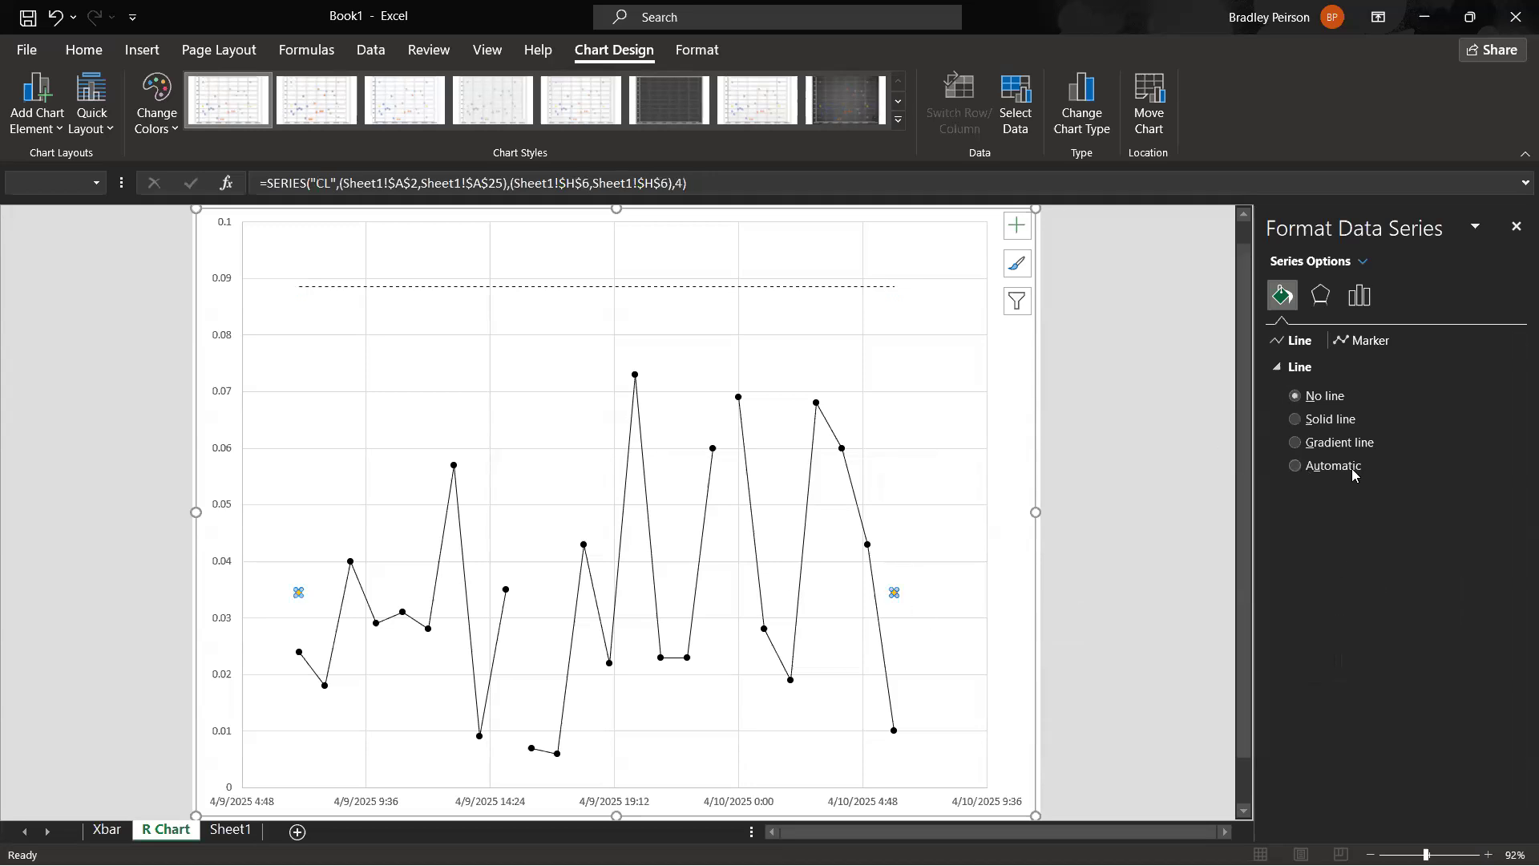
left_click(1346, 419)
left_click(1498, 564)
left_click(1497, 563)
left_click(1498, 563)
left_click(1498, 564)
left_click(1498, 564)
Step: Set the CL series markers to None and change its line to a dashed dash type
left_click(1367, 341)
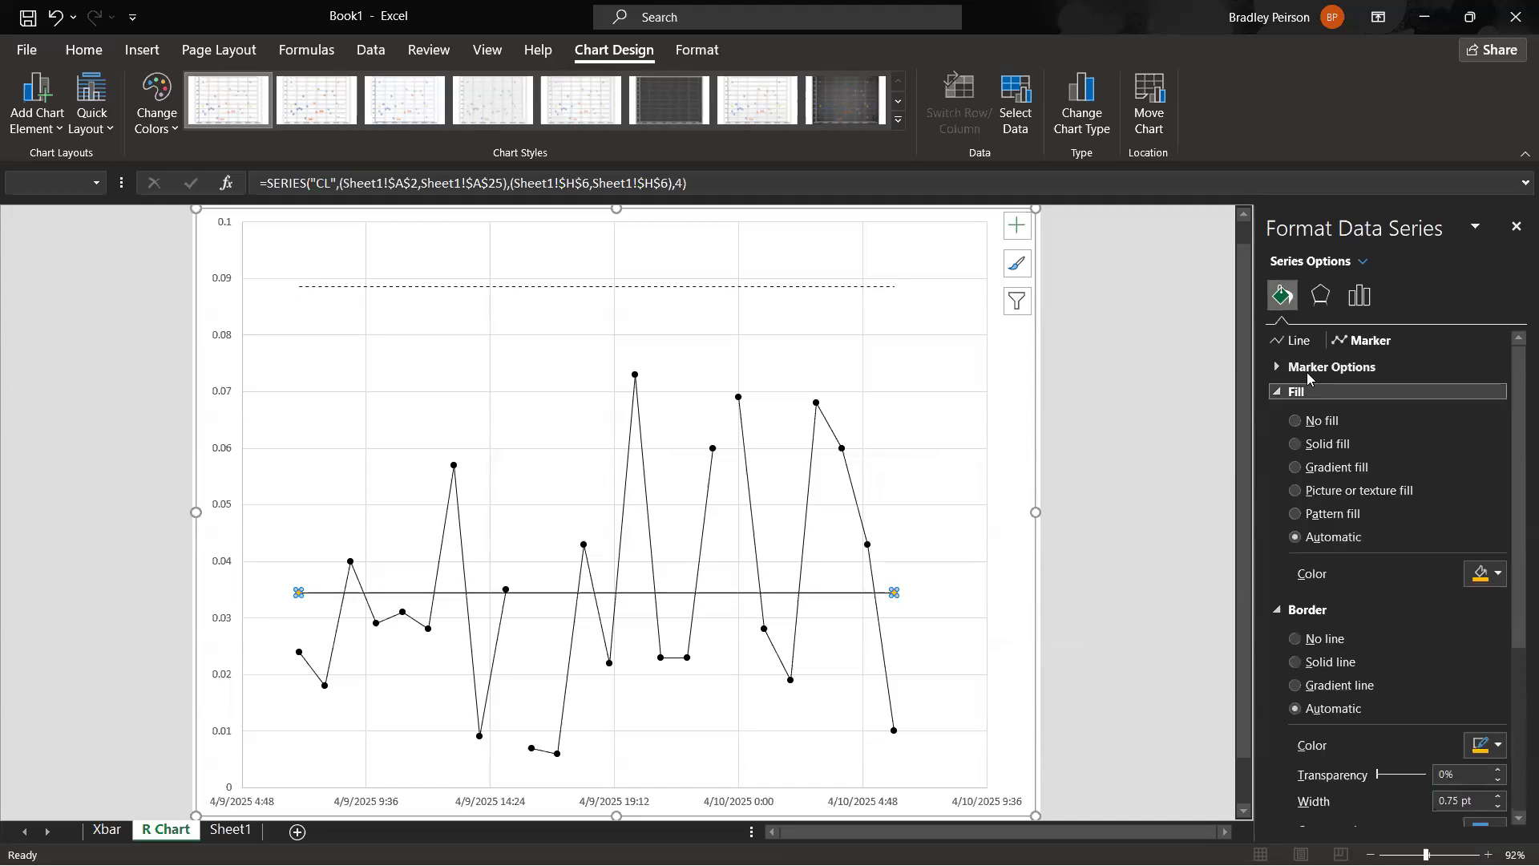
left_click(1330, 367)
left_click(1319, 418)
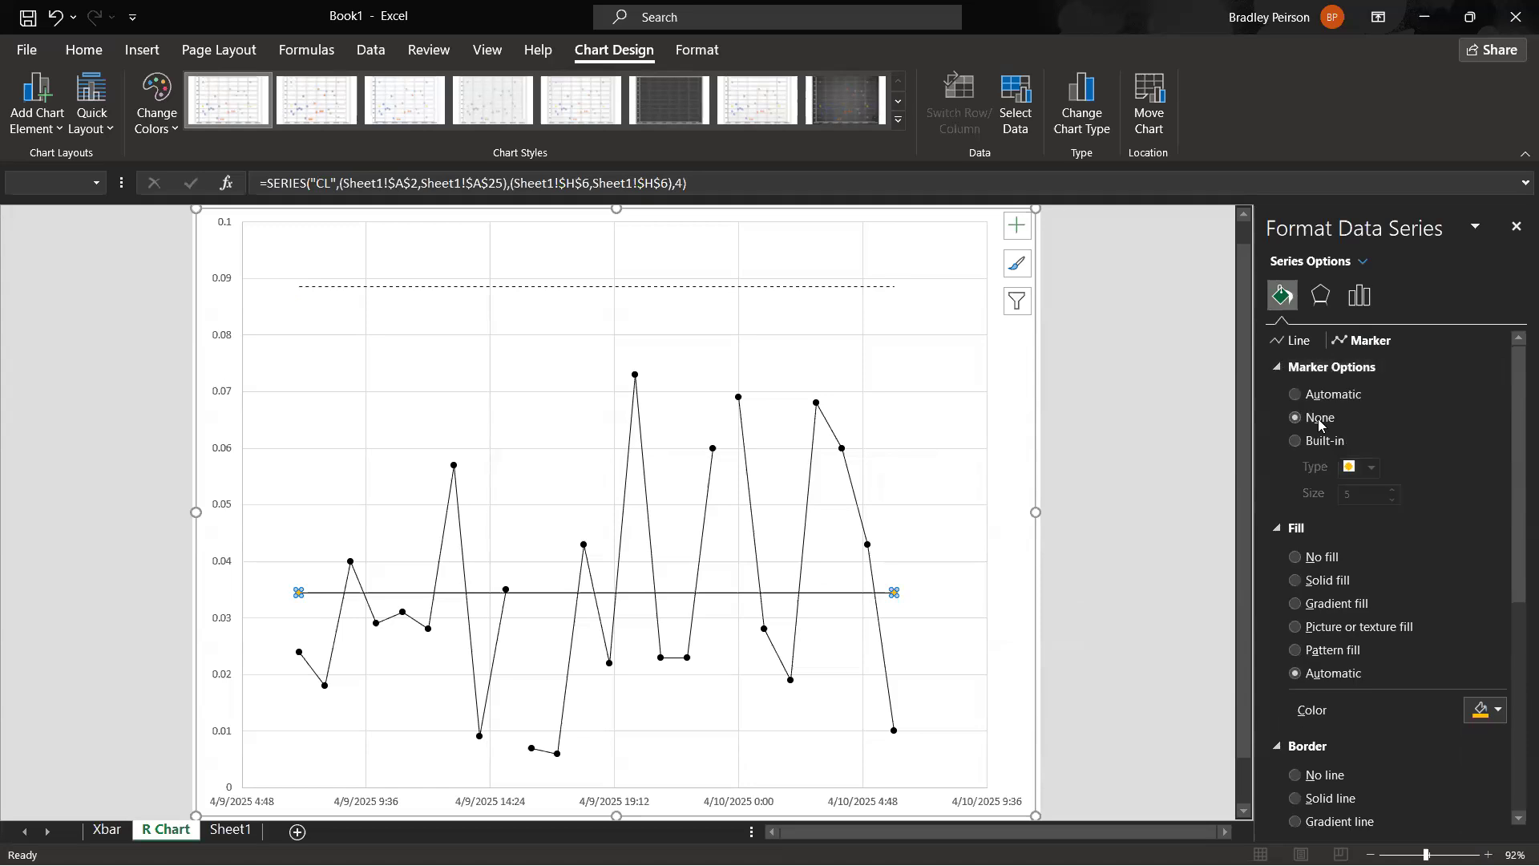
left_click(1293, 340)
left_click(1496, 621)
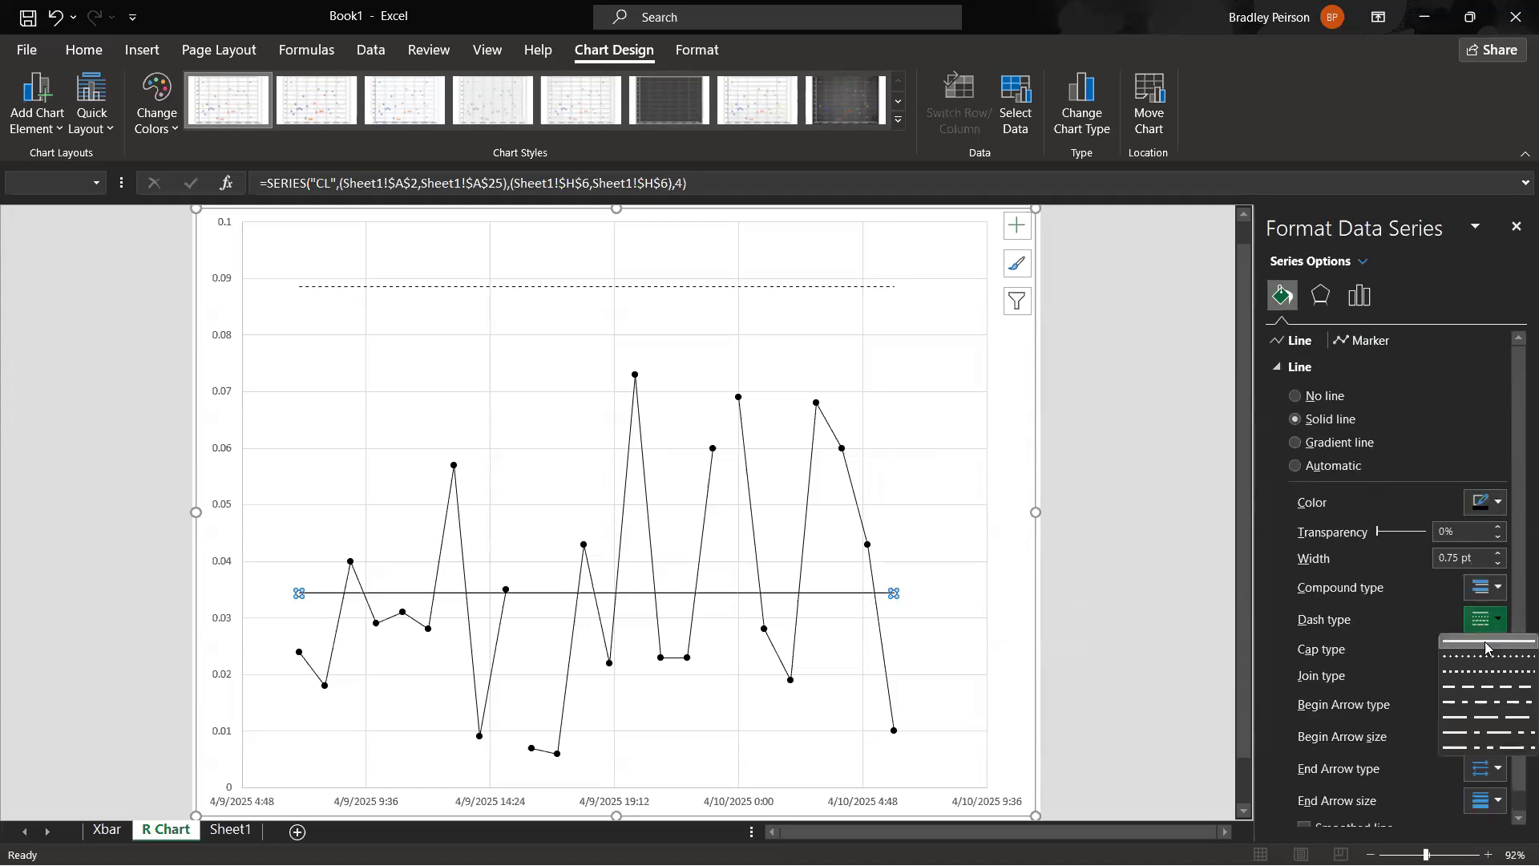
left_click(1440, 689)
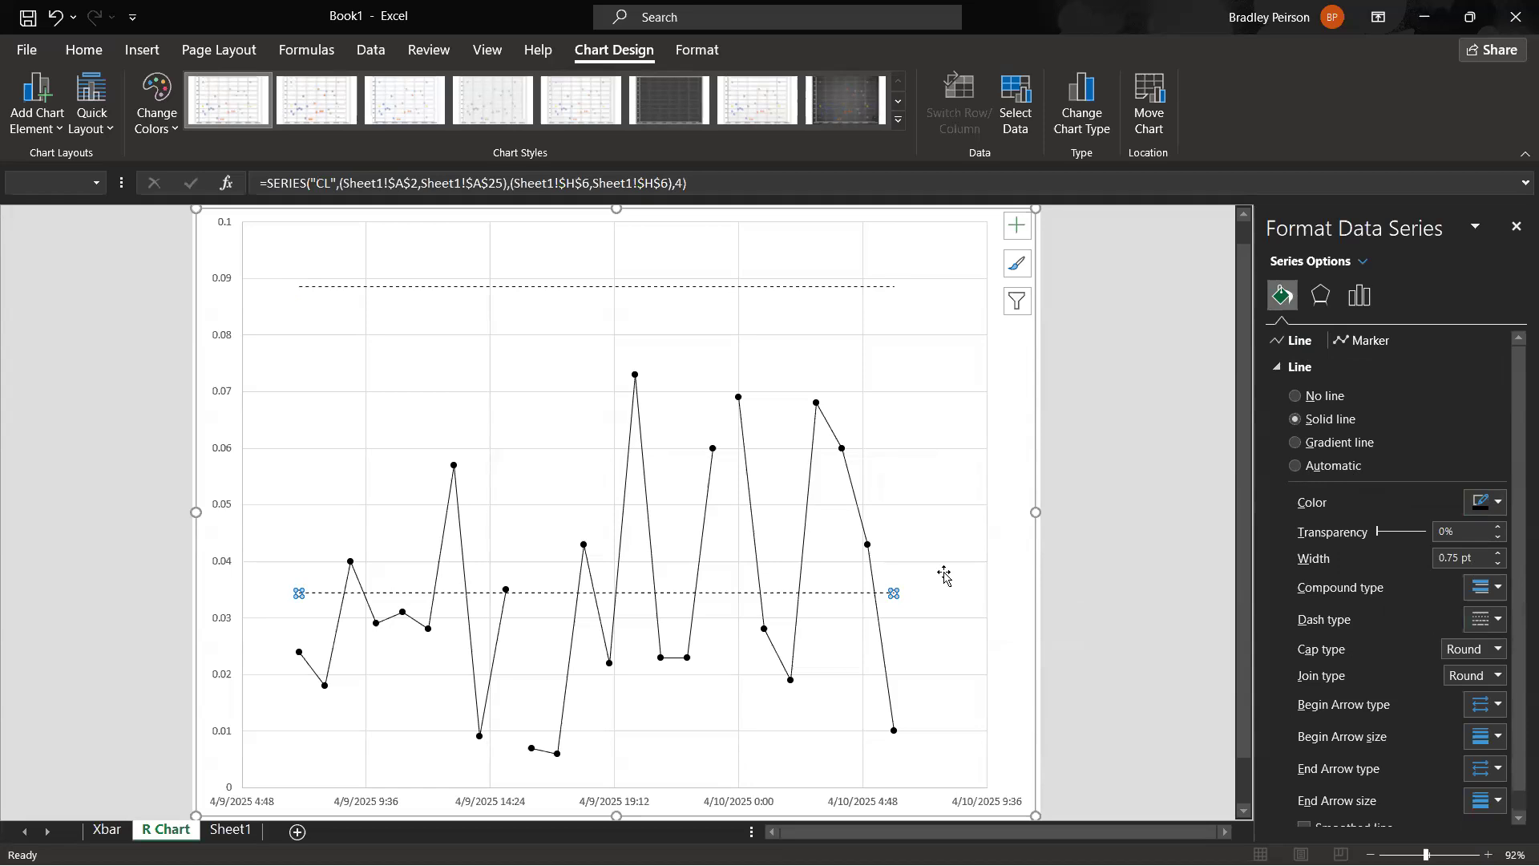
left_click(1102, 441)
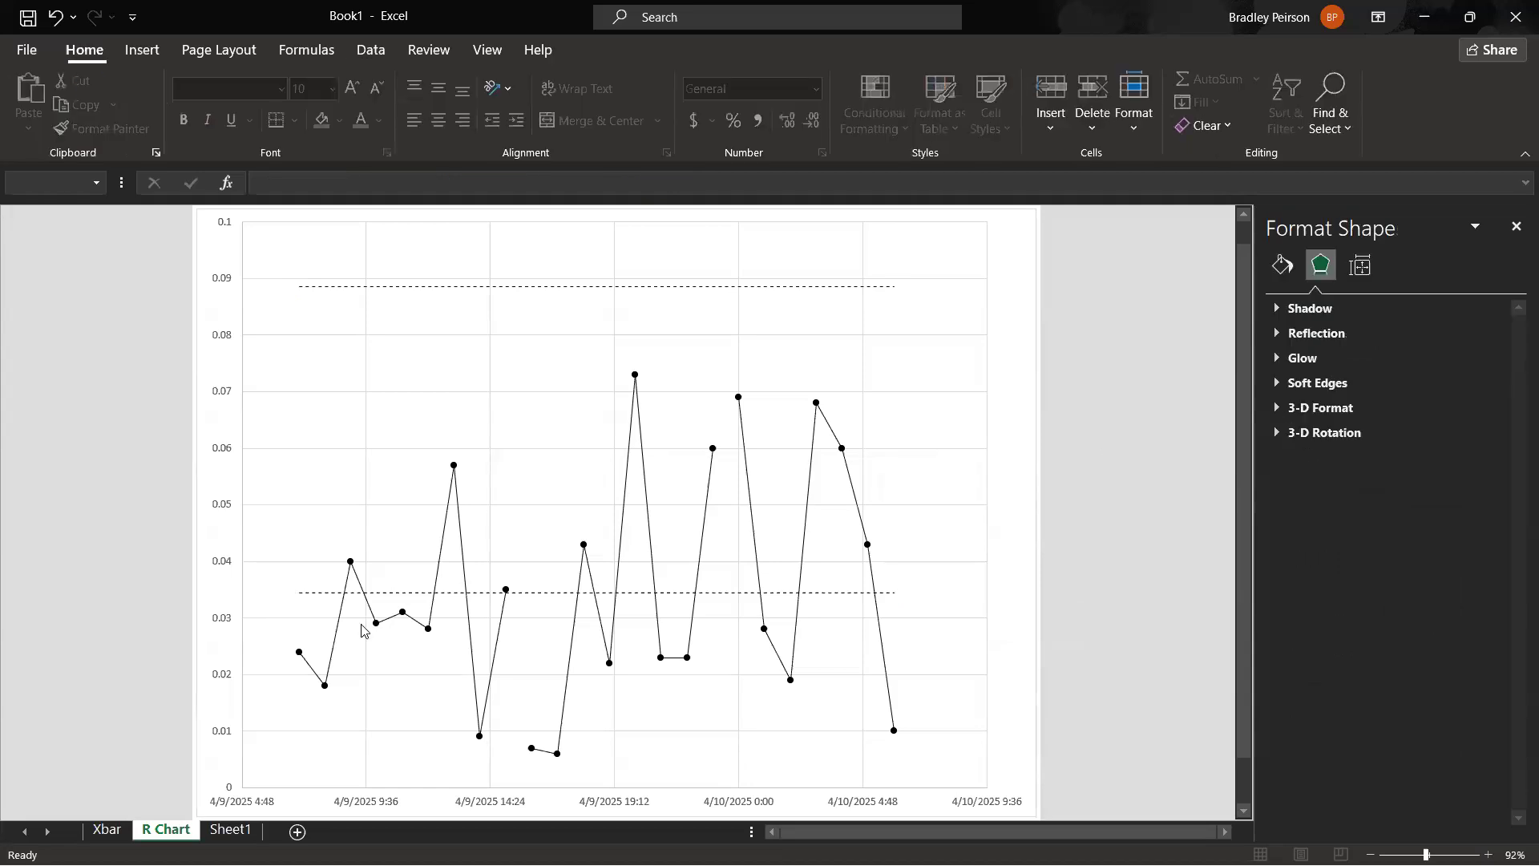
Step: Review the CL and UCL lines on the R chart, and the X-bar, R and R LCL values on Sheet1
left_click(319, 593)
left_click(353, 287)
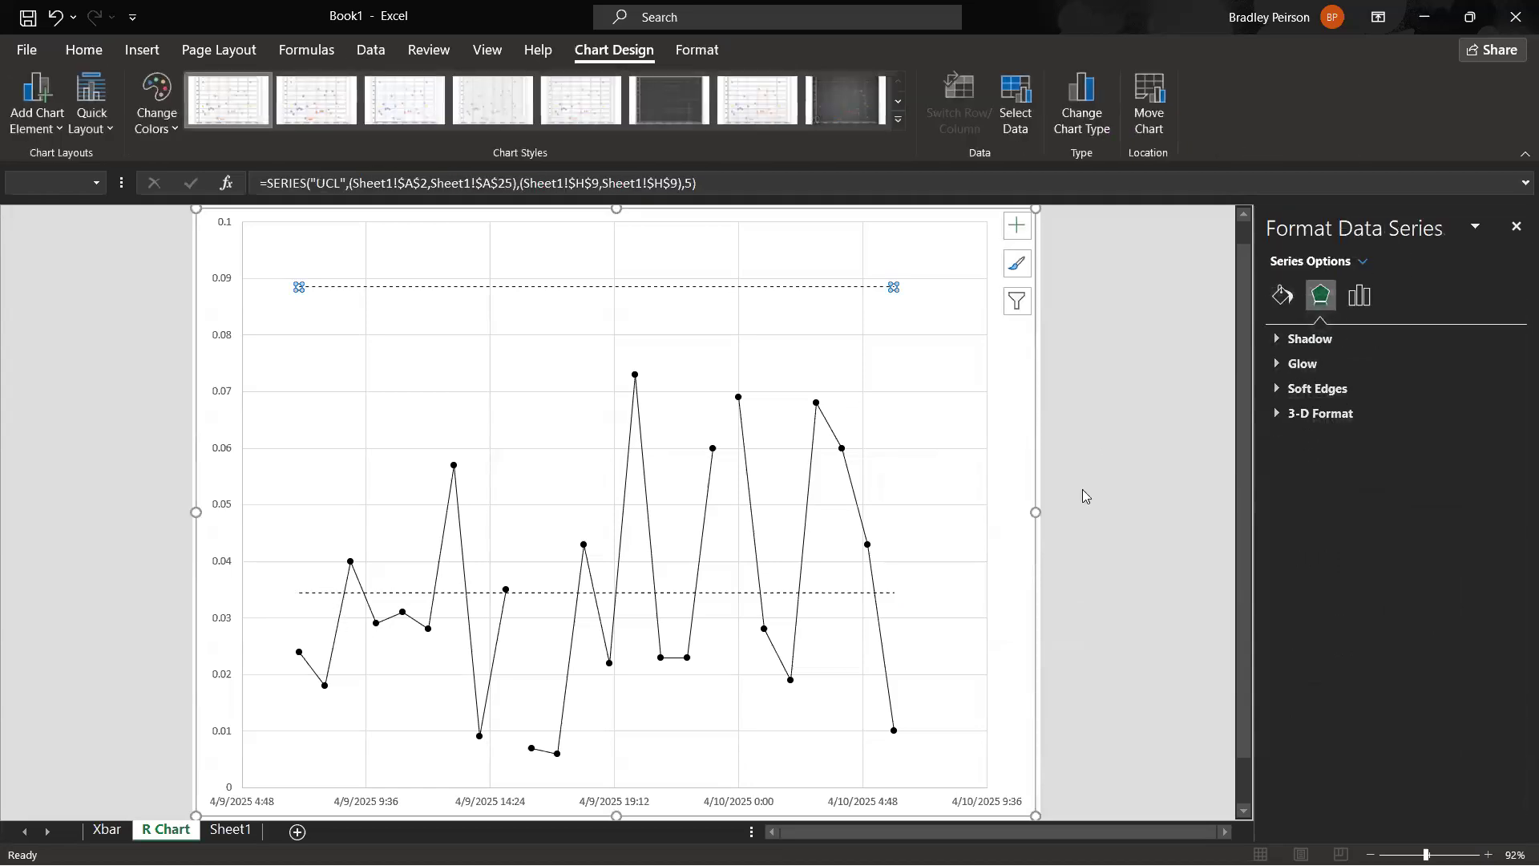
left_click(1146, 523)
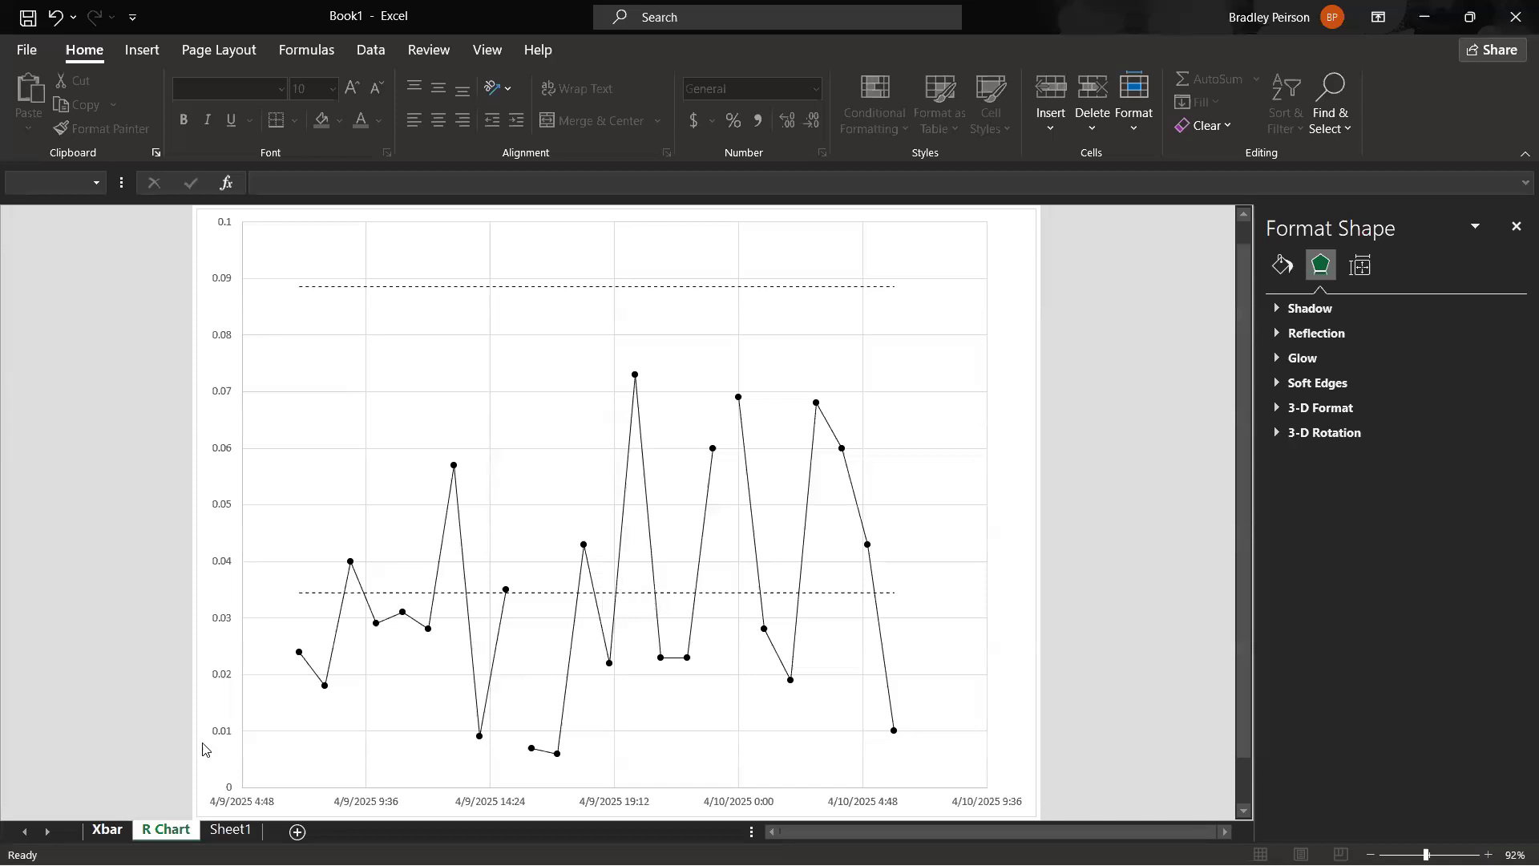
left_click(216, 831)
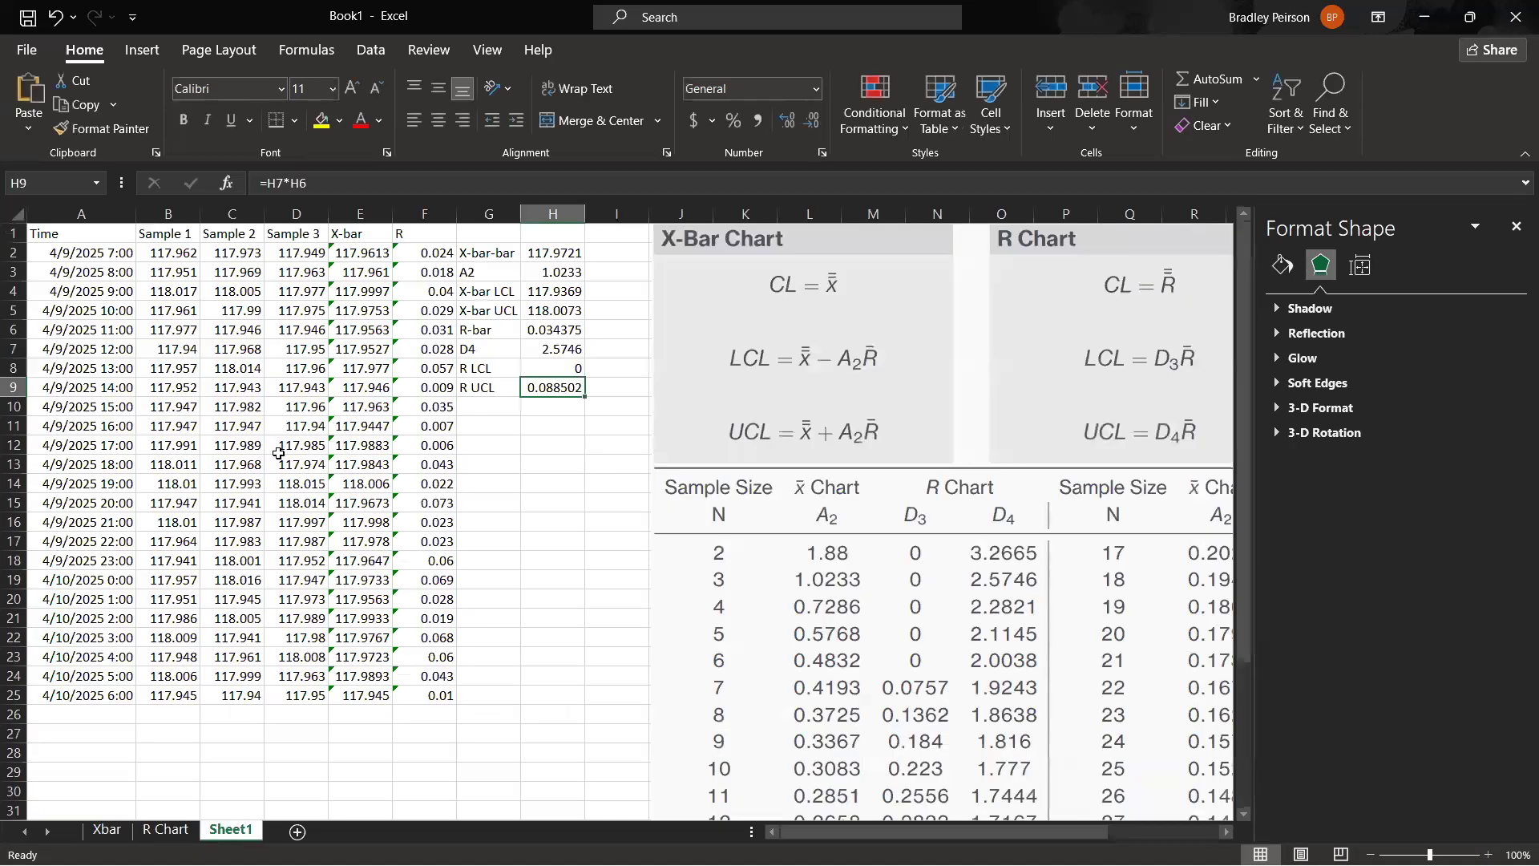
left_click_drag(374, 254, 369, 694)
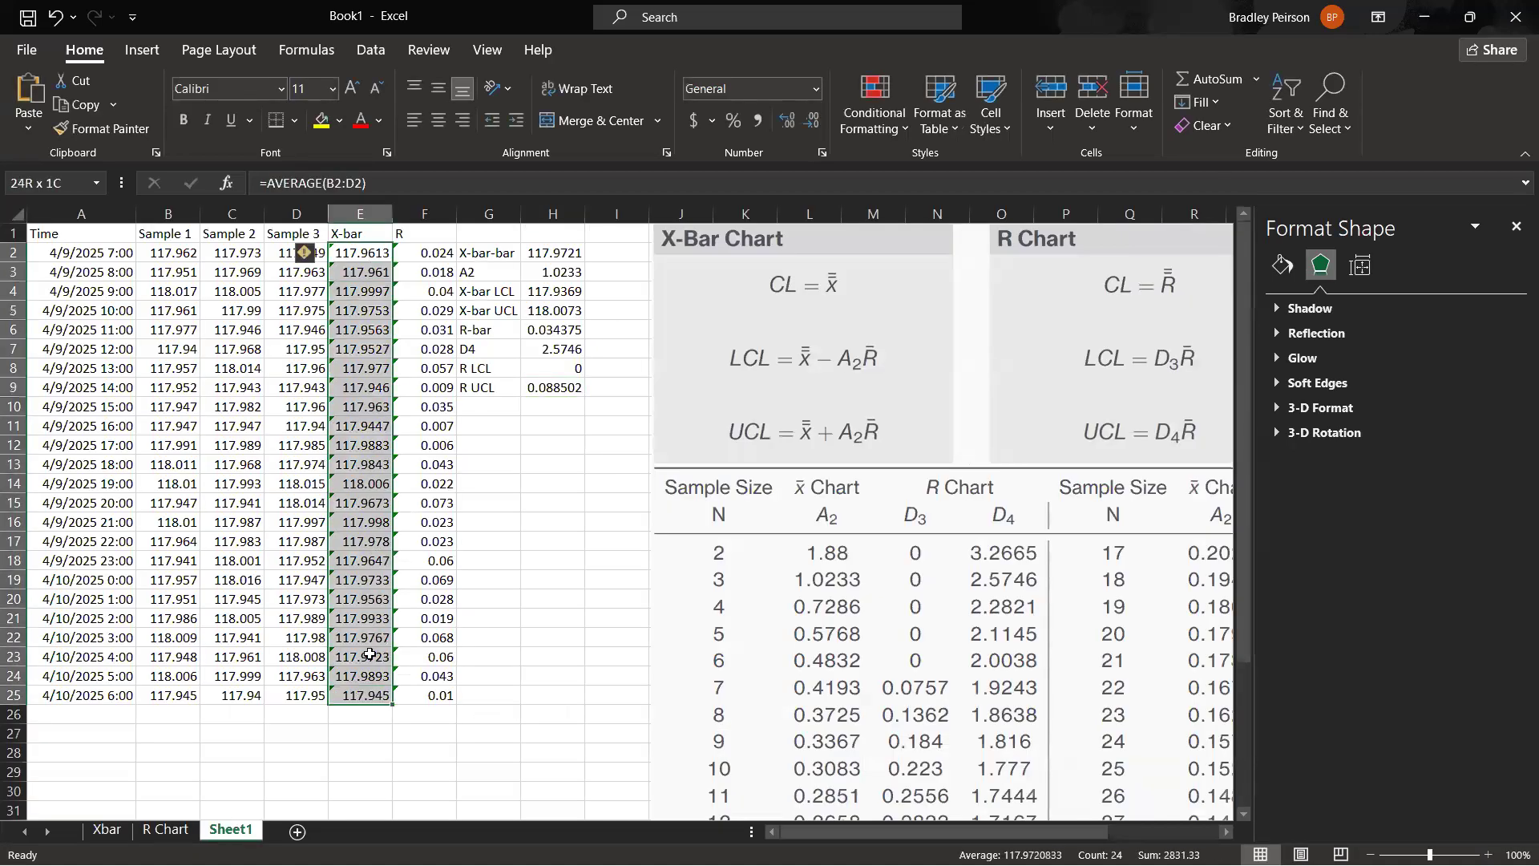
left_click_drag(443, 252, 439, 700)
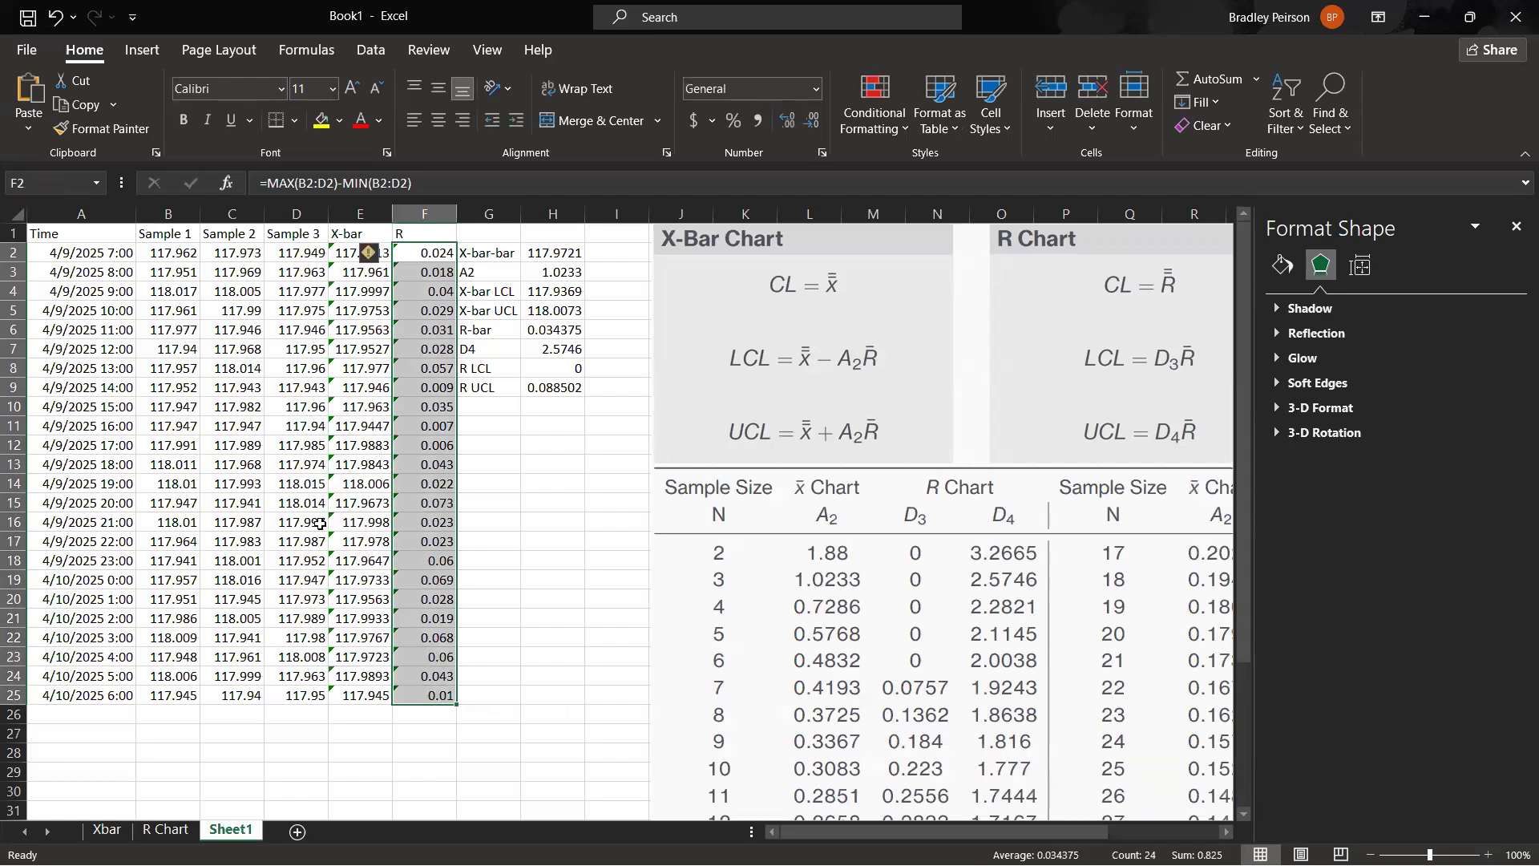
left_click(555, 638)
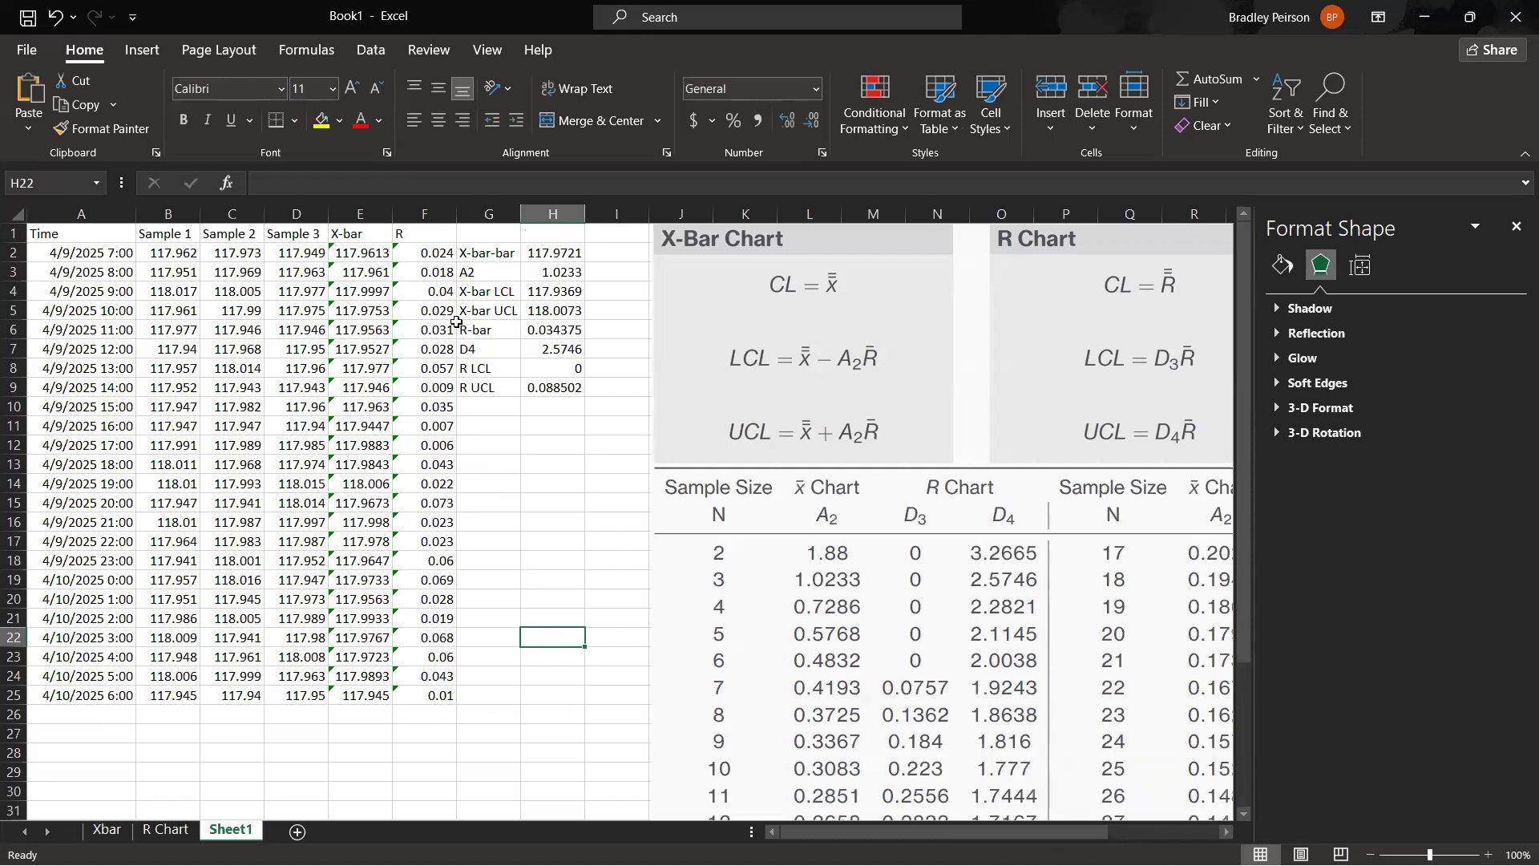
left_click(570, 372)
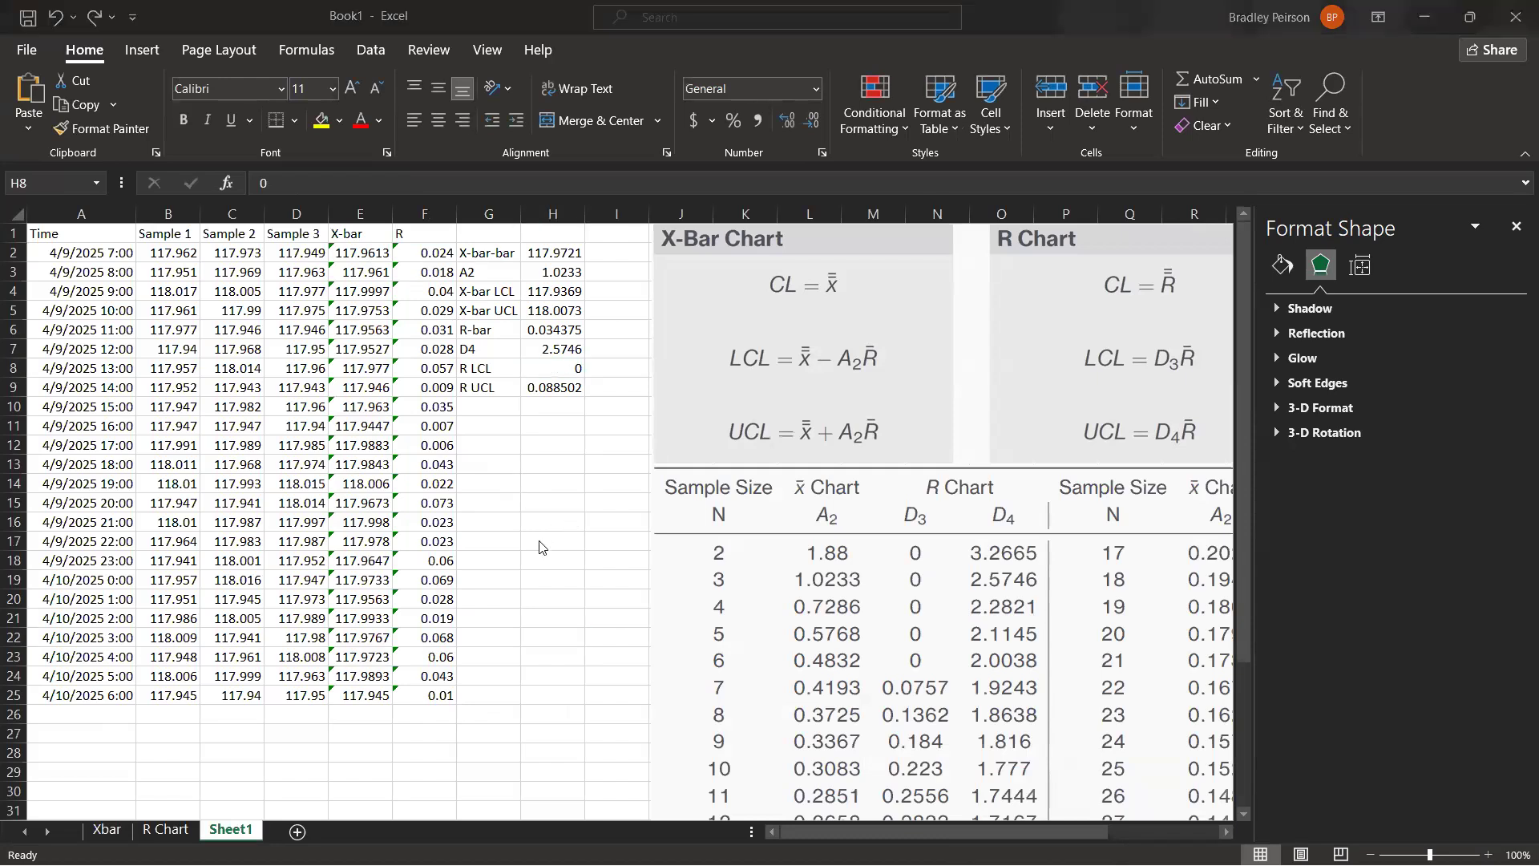
Step: Compare the R chart's horizontal date axis with the finished chart on the Xbar sheet
left_click(165, 829)
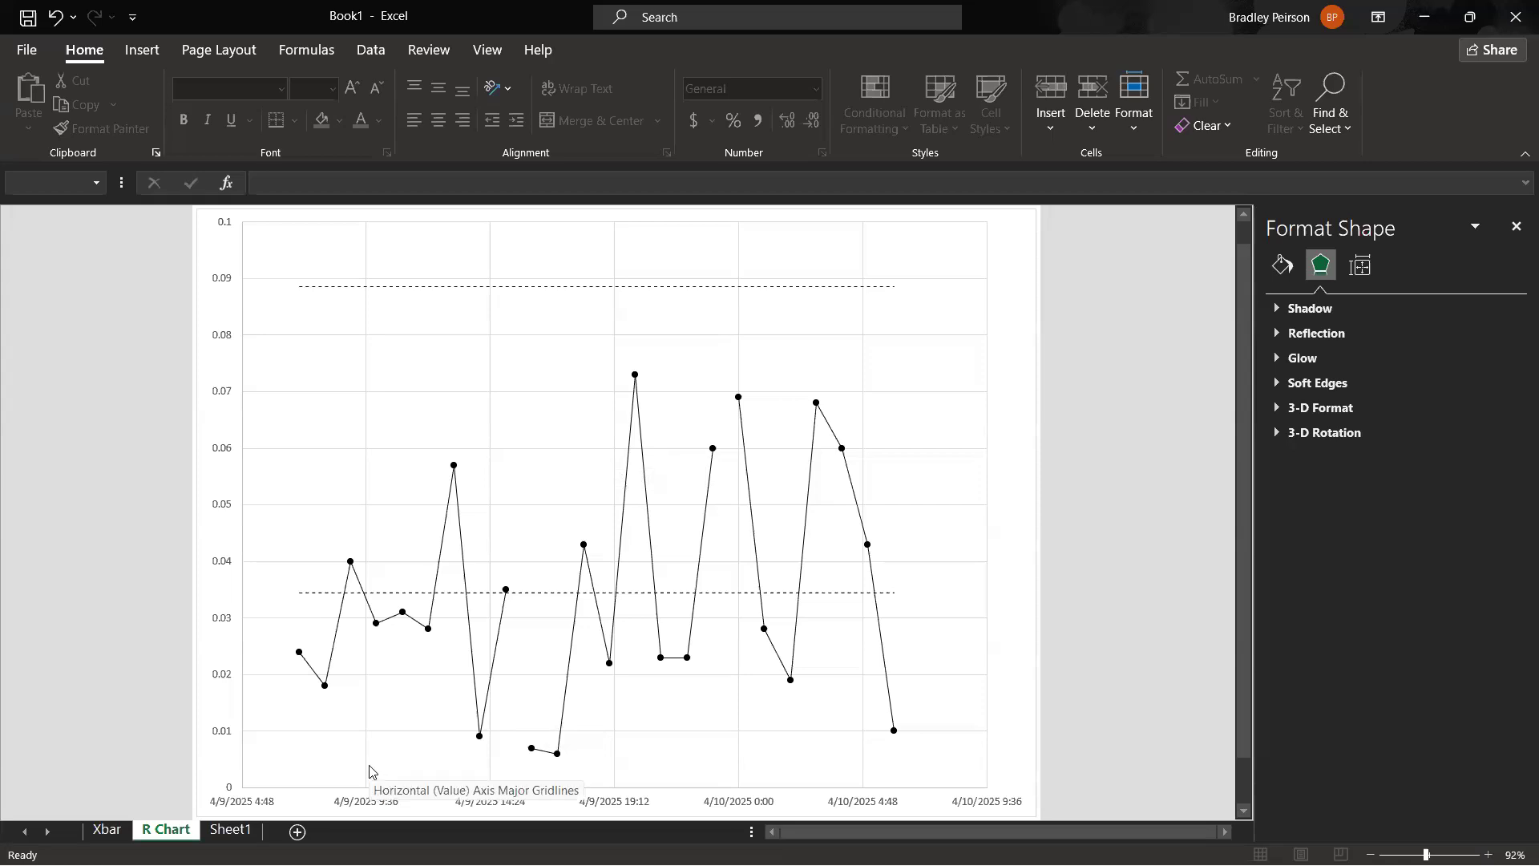
left_click(377, 800)
scroll(1183, 579, "down", 1)
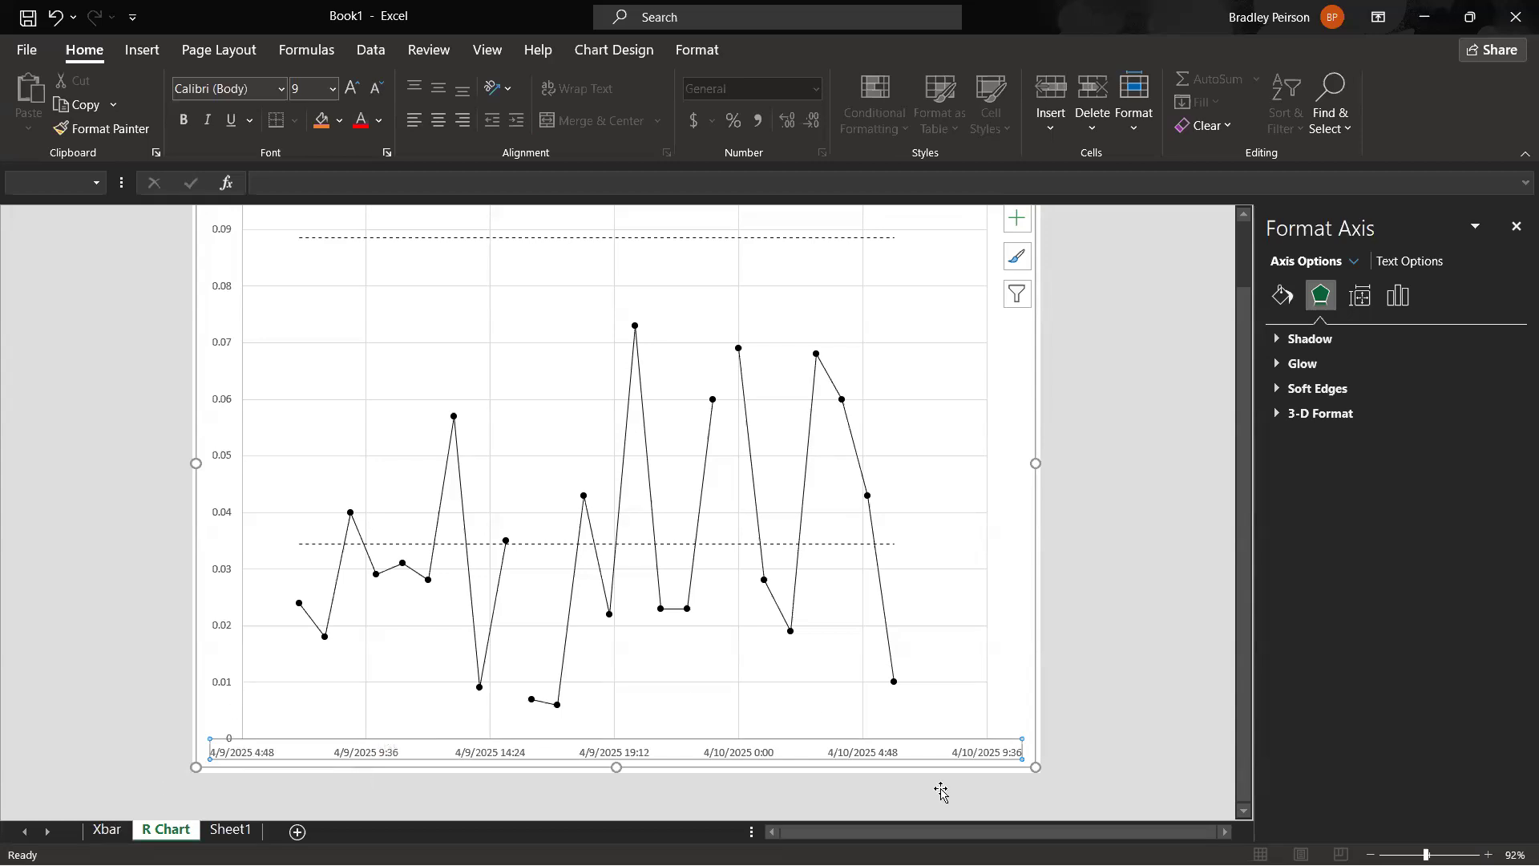
left_click(102, 831)
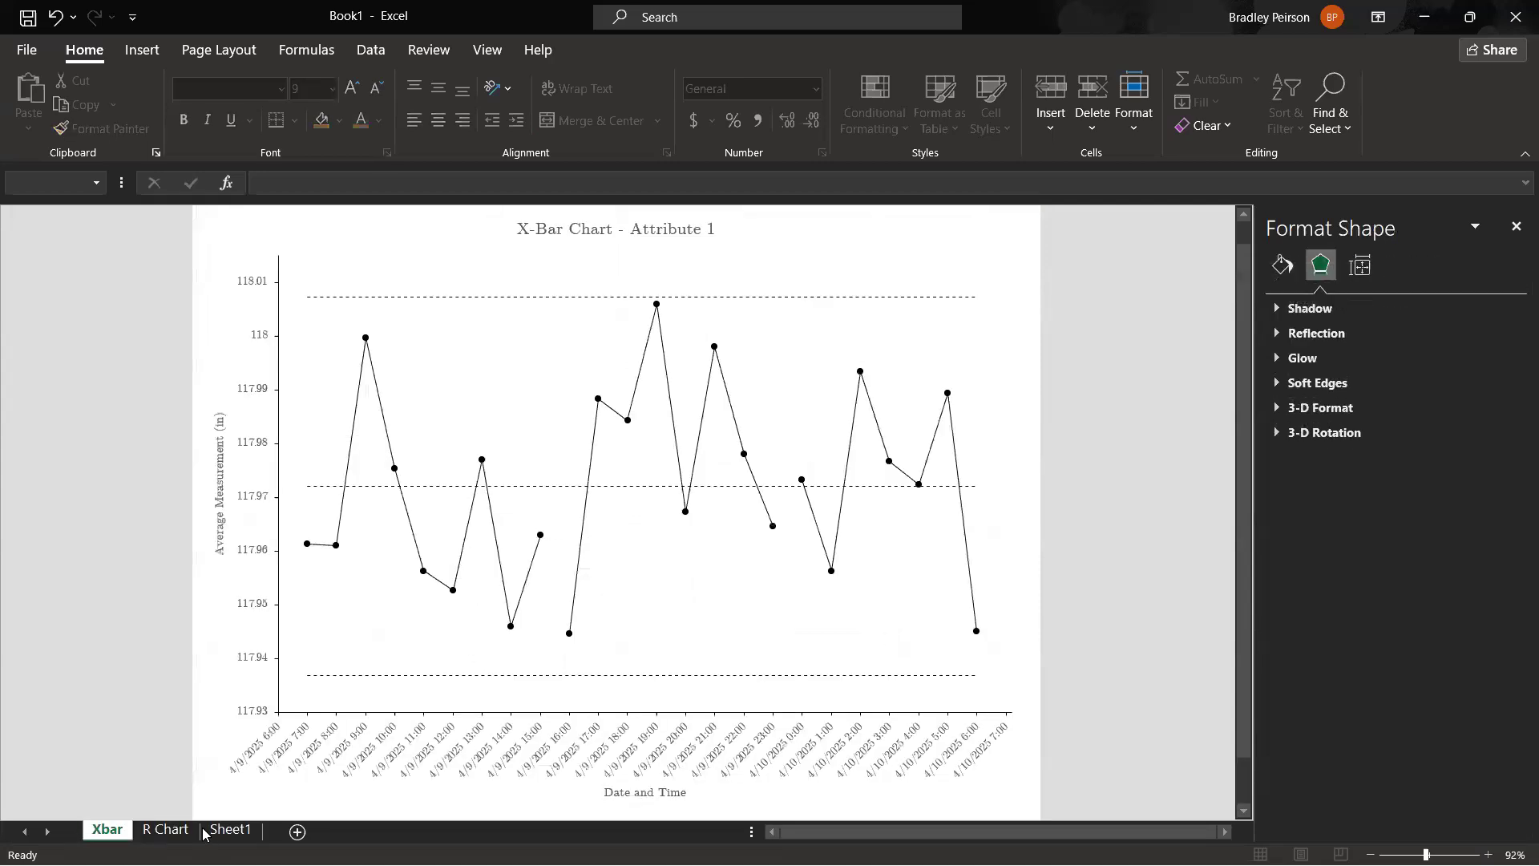
Step: Set the minimum bound of the R chart's horizontal axis to 45756.25, matching the X-bar chart's date axis
left_click(360, 752)
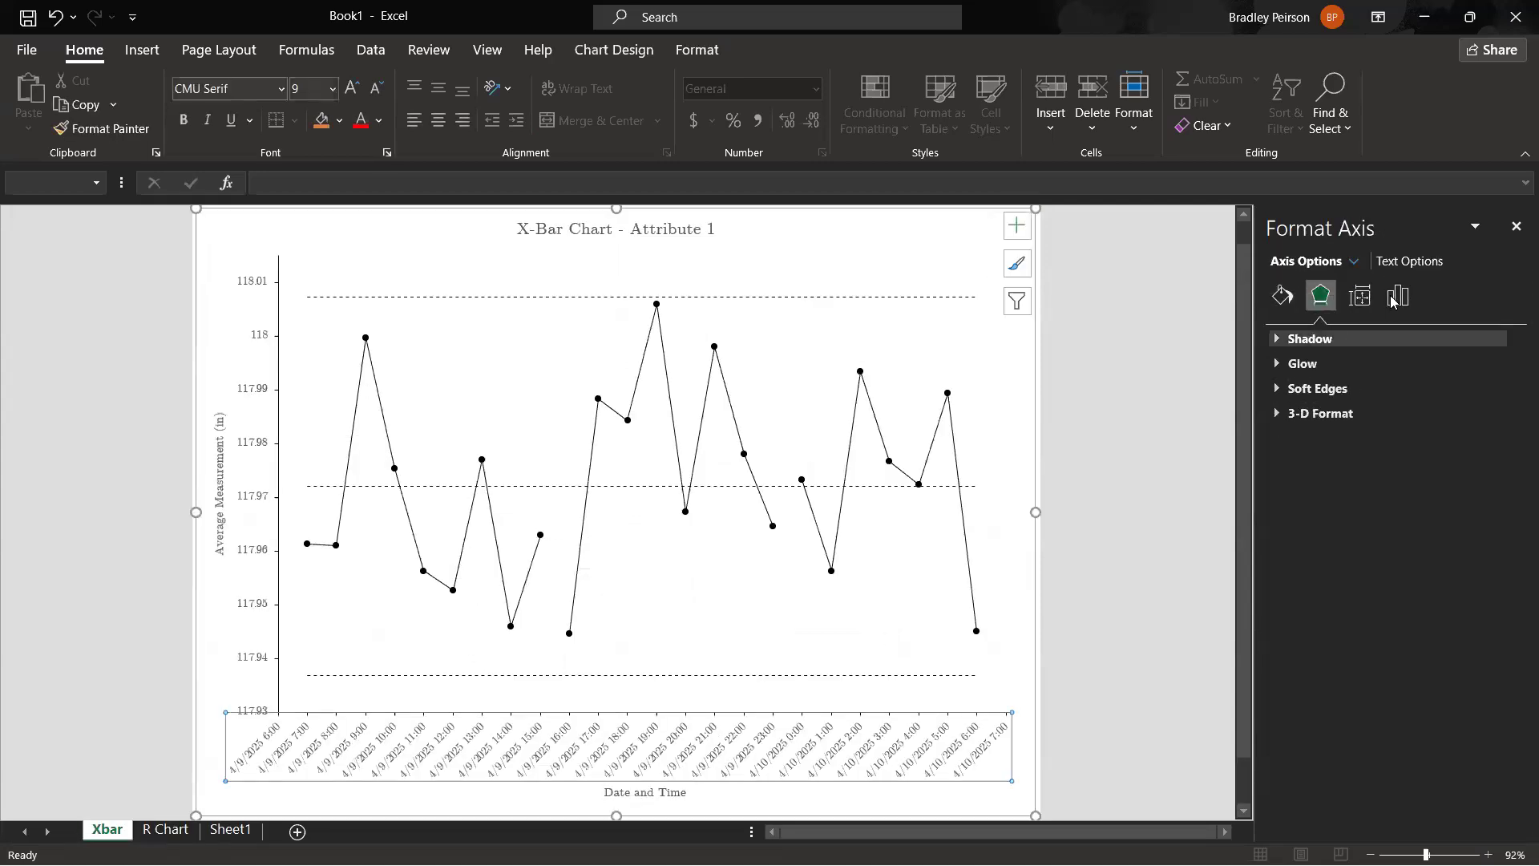
left_click(1395, 297)
left_click(1312, 343)
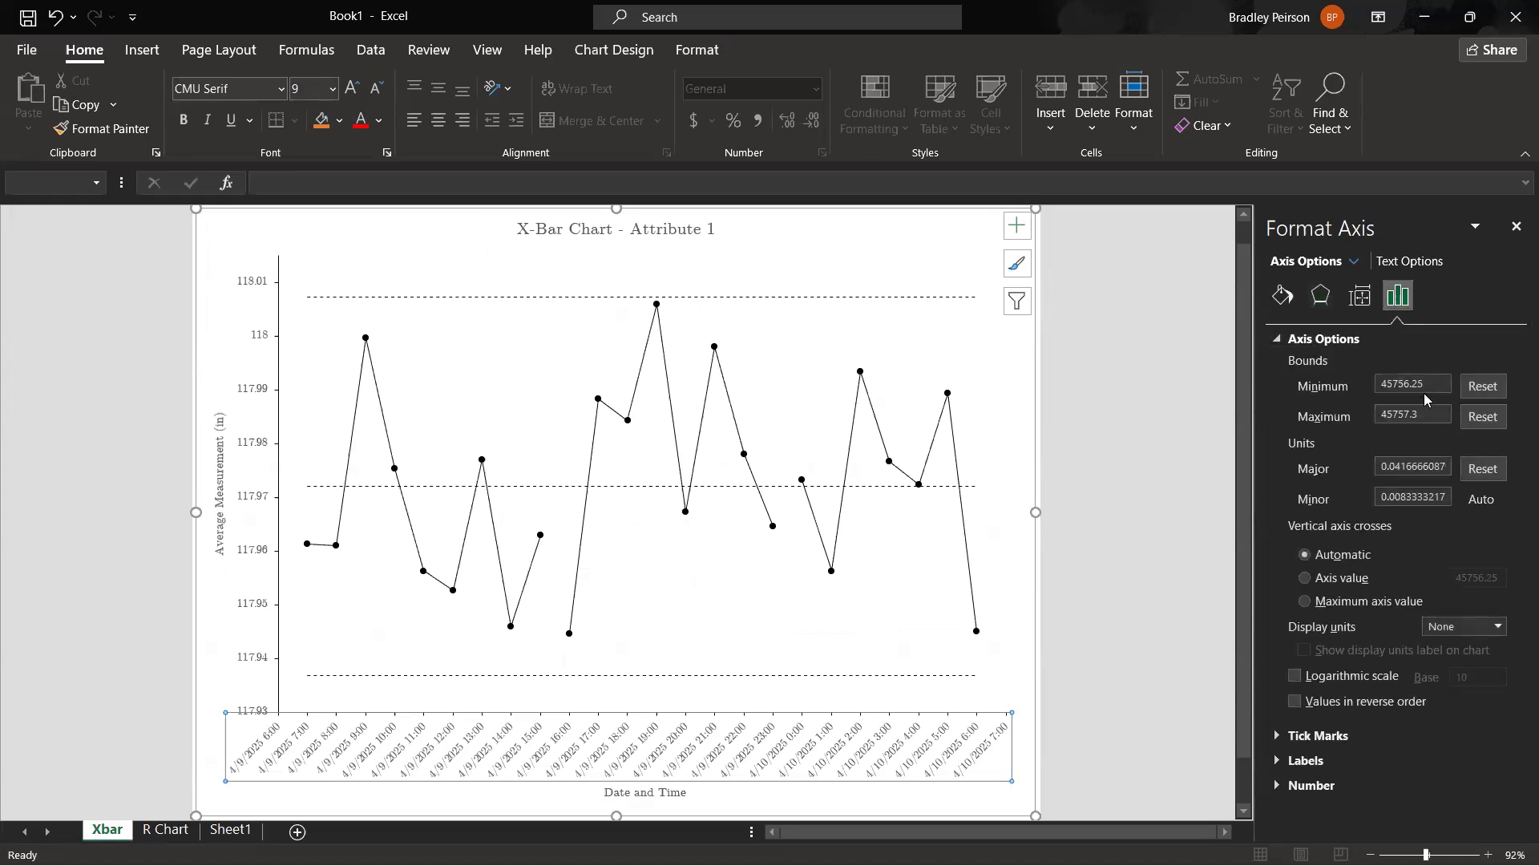
left_click_drag(1434, 390, 1343, 387)
left_click(164, 831)
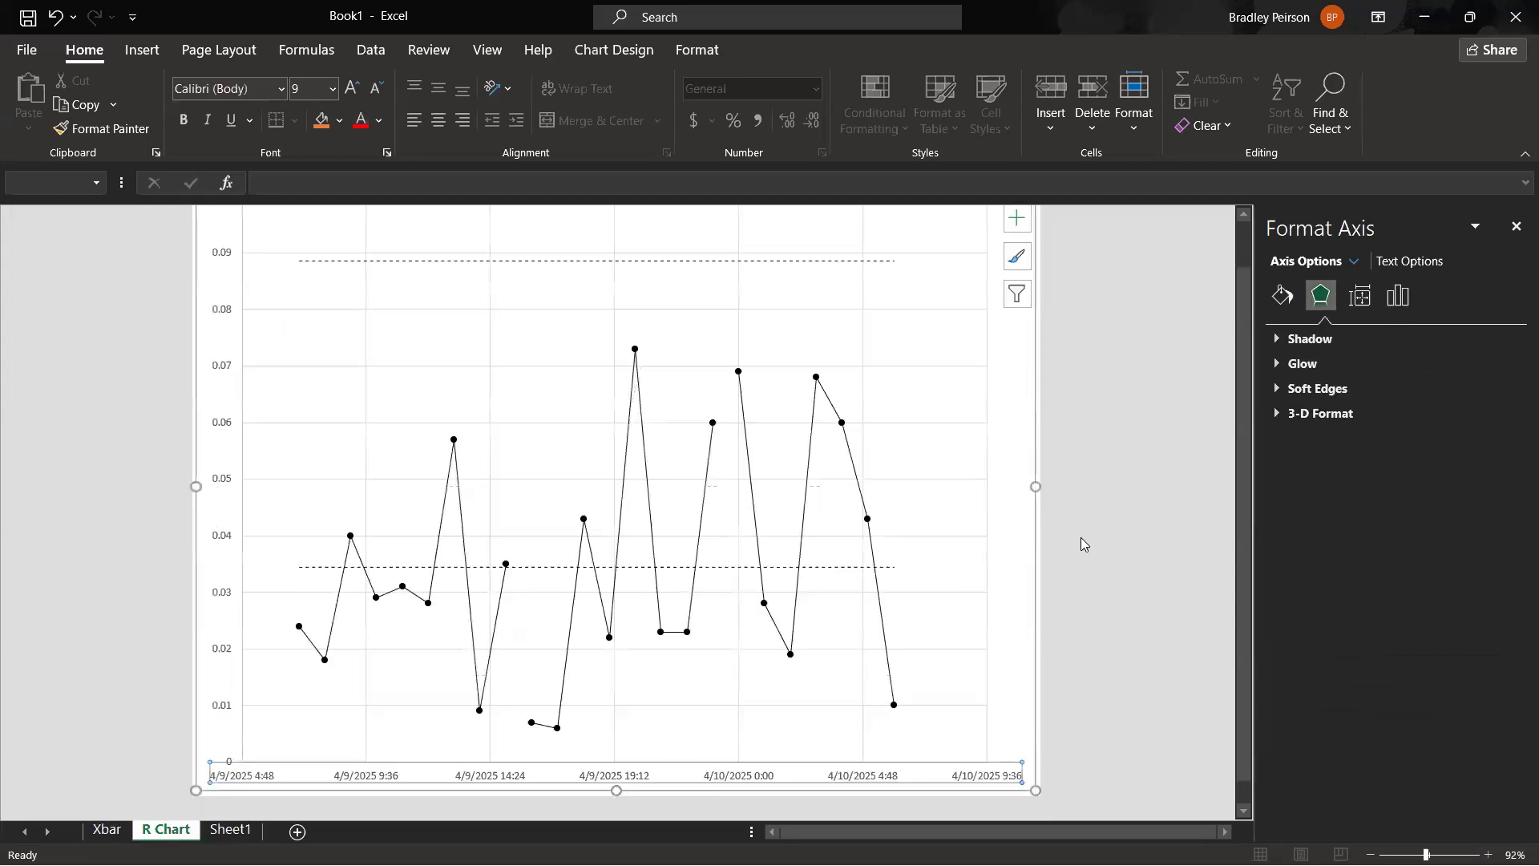
left_click(1397, 297)
type("45756.25")
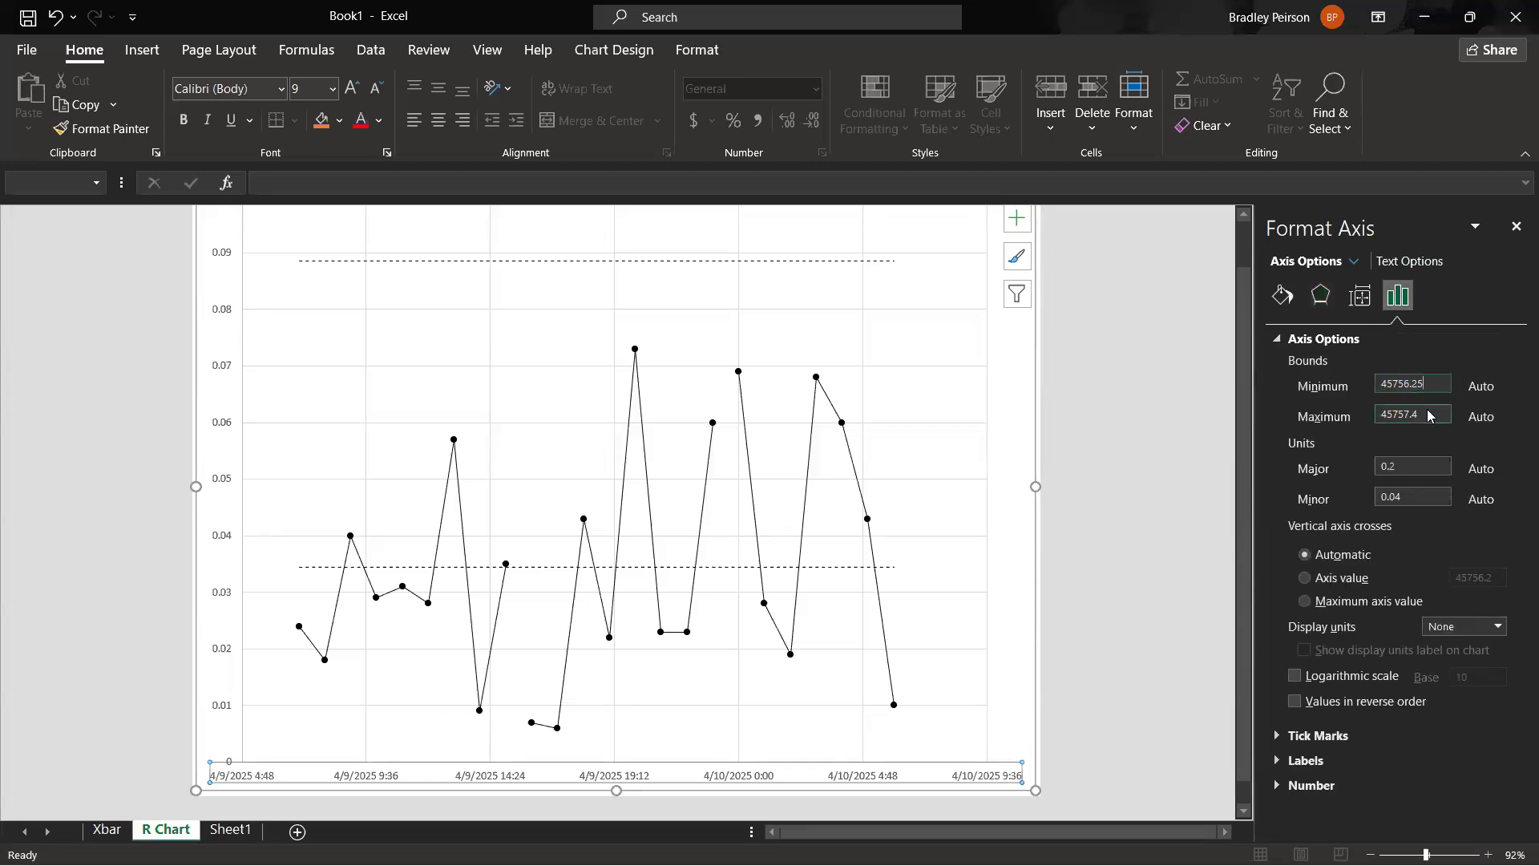
key("Return")
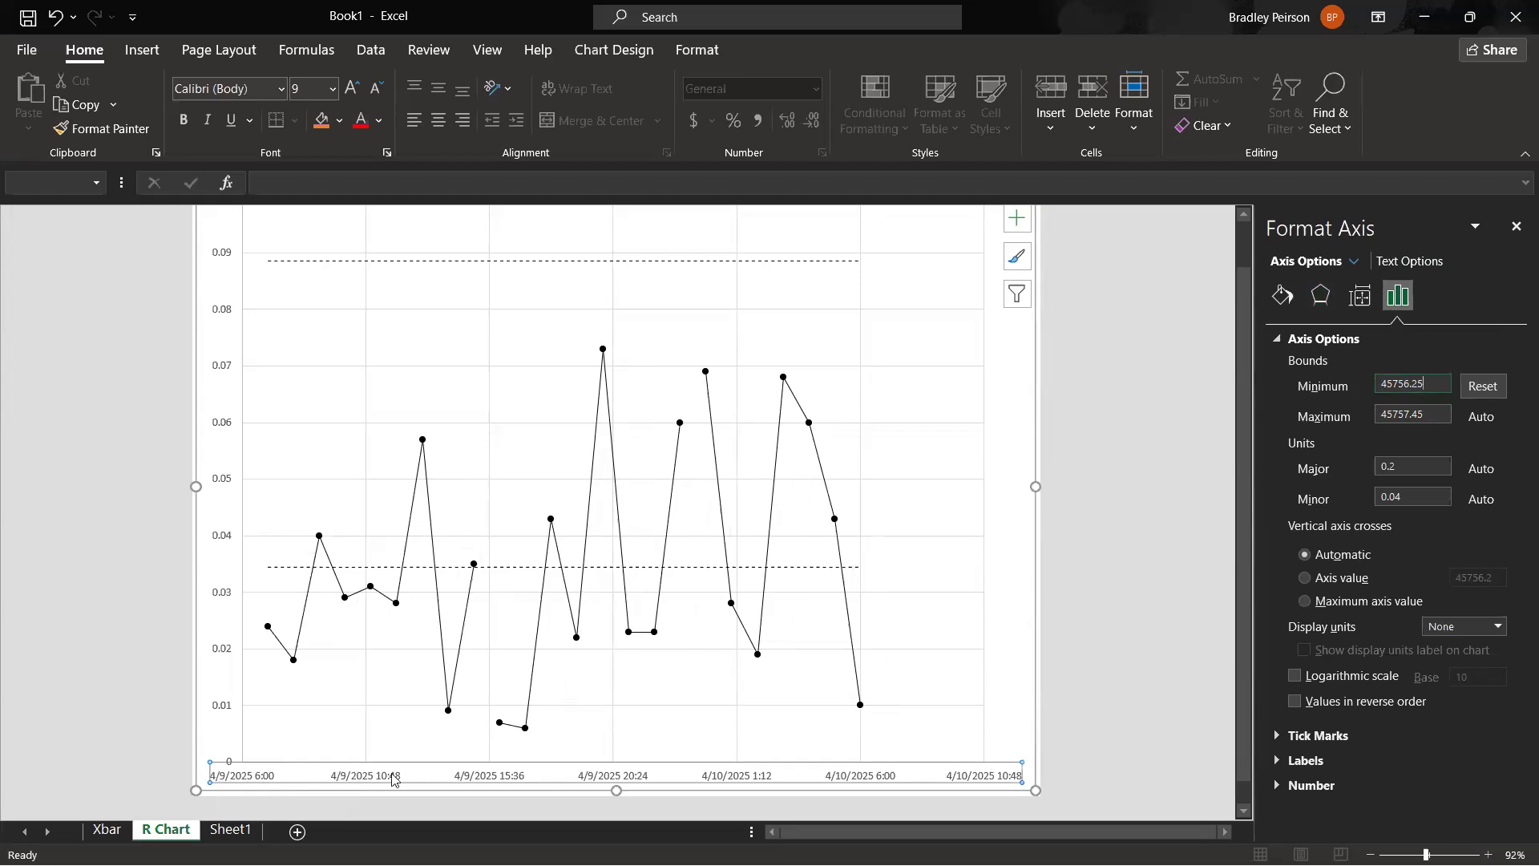
Step: Set the maximum bound of the R chart's horizontal axis to 45757.3, as on the X-bar chart
left_click(107, 830)
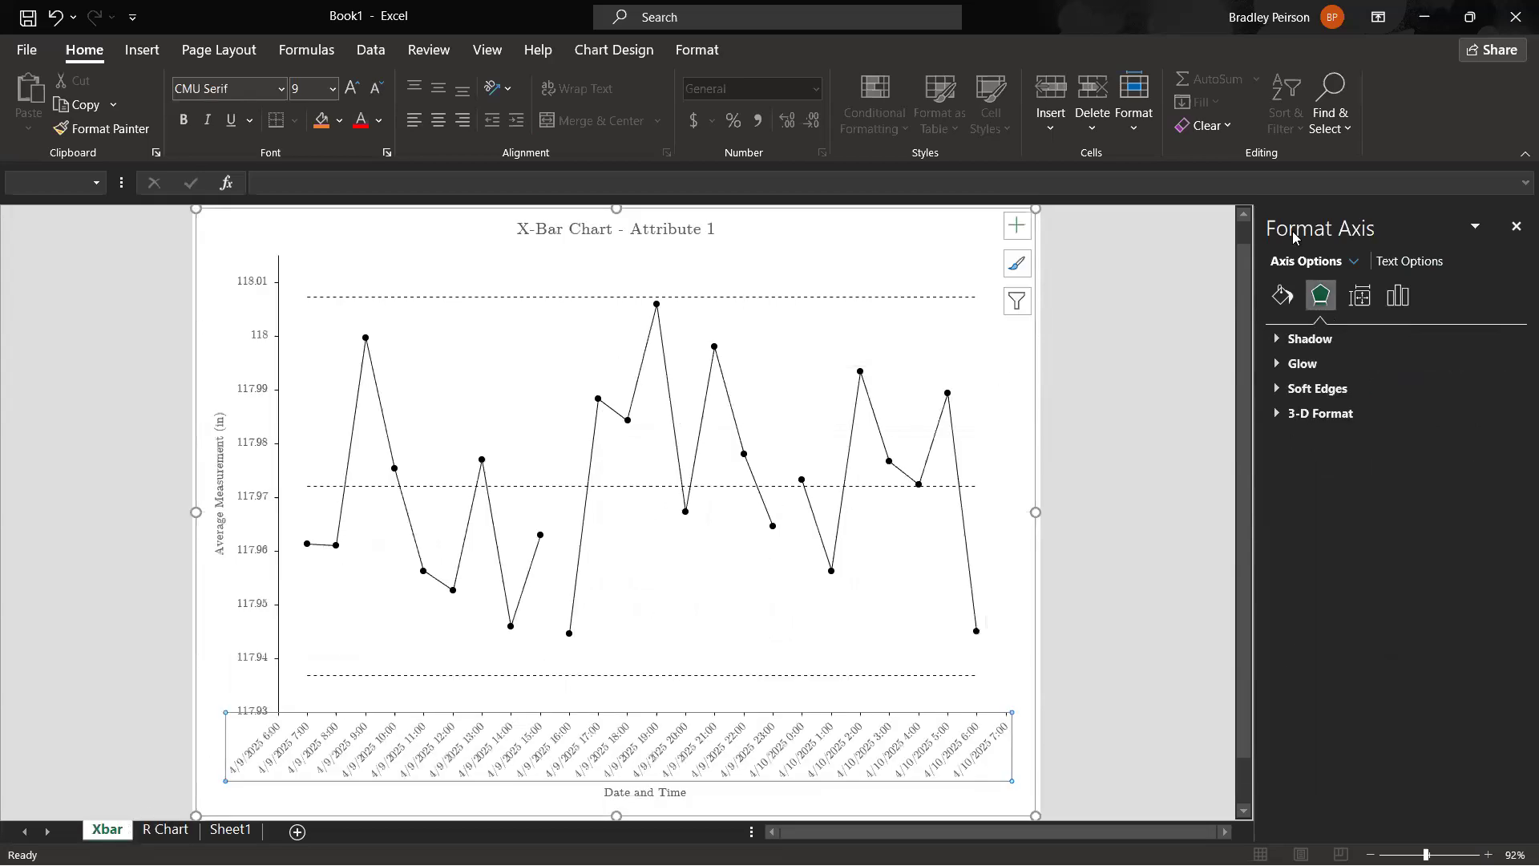
left_click(1282, 296)
left_click(1397, 296)
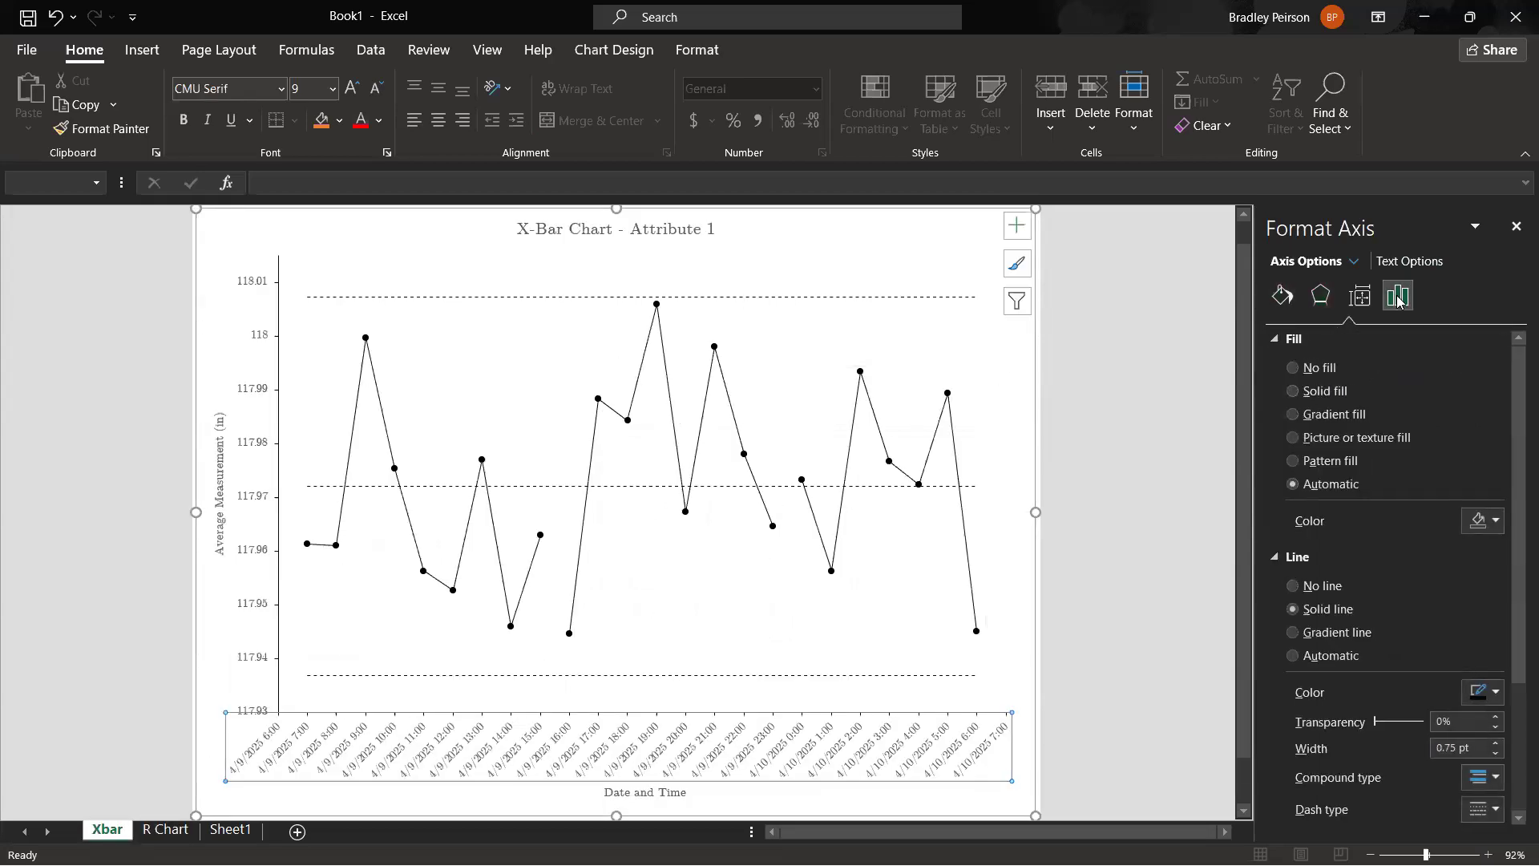
left_click(1408, 415)
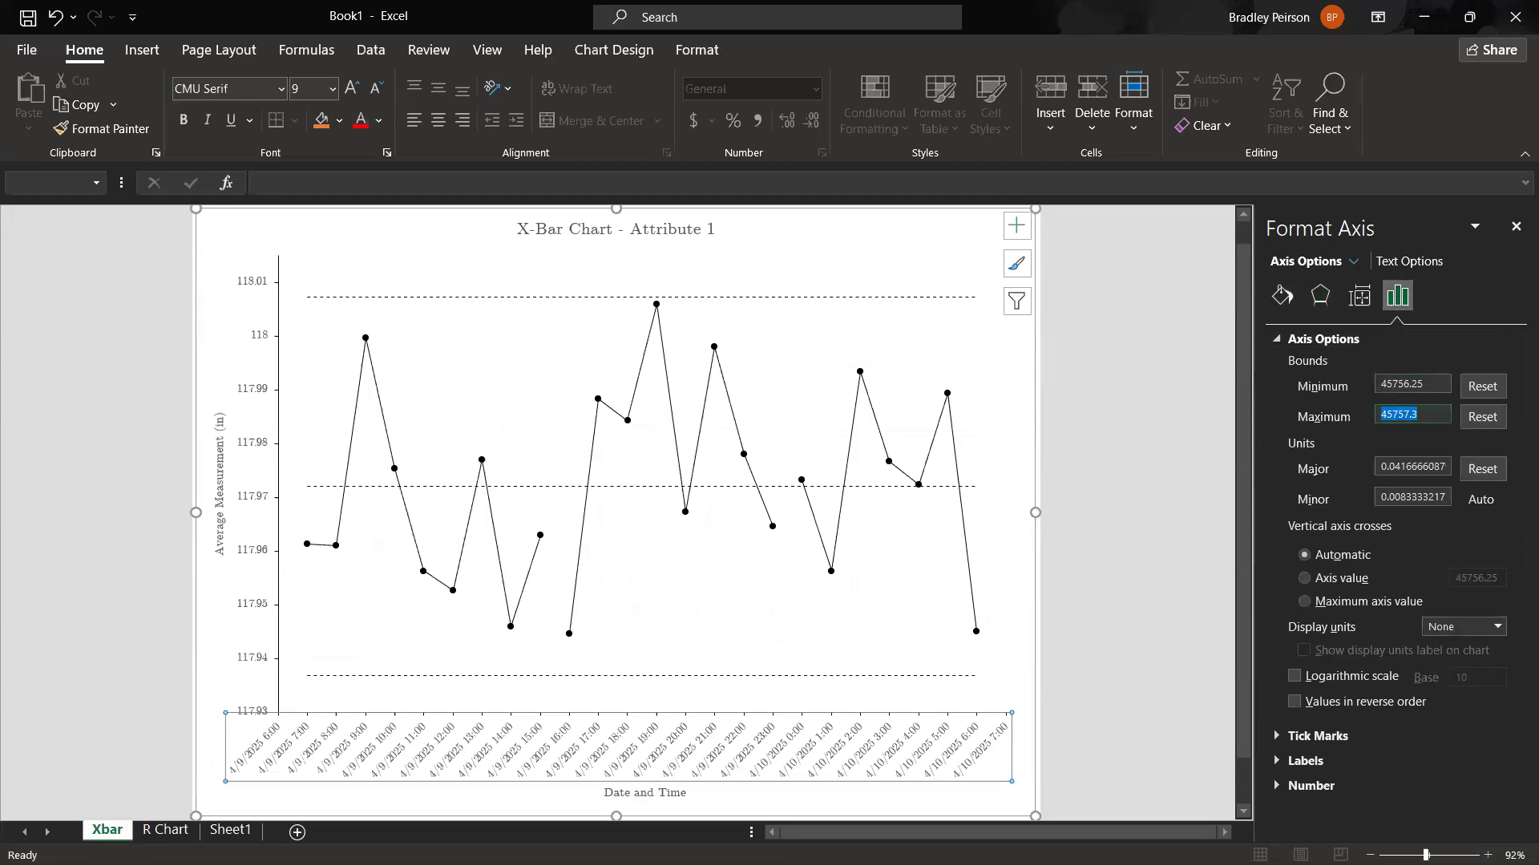
left_click(168, 829)
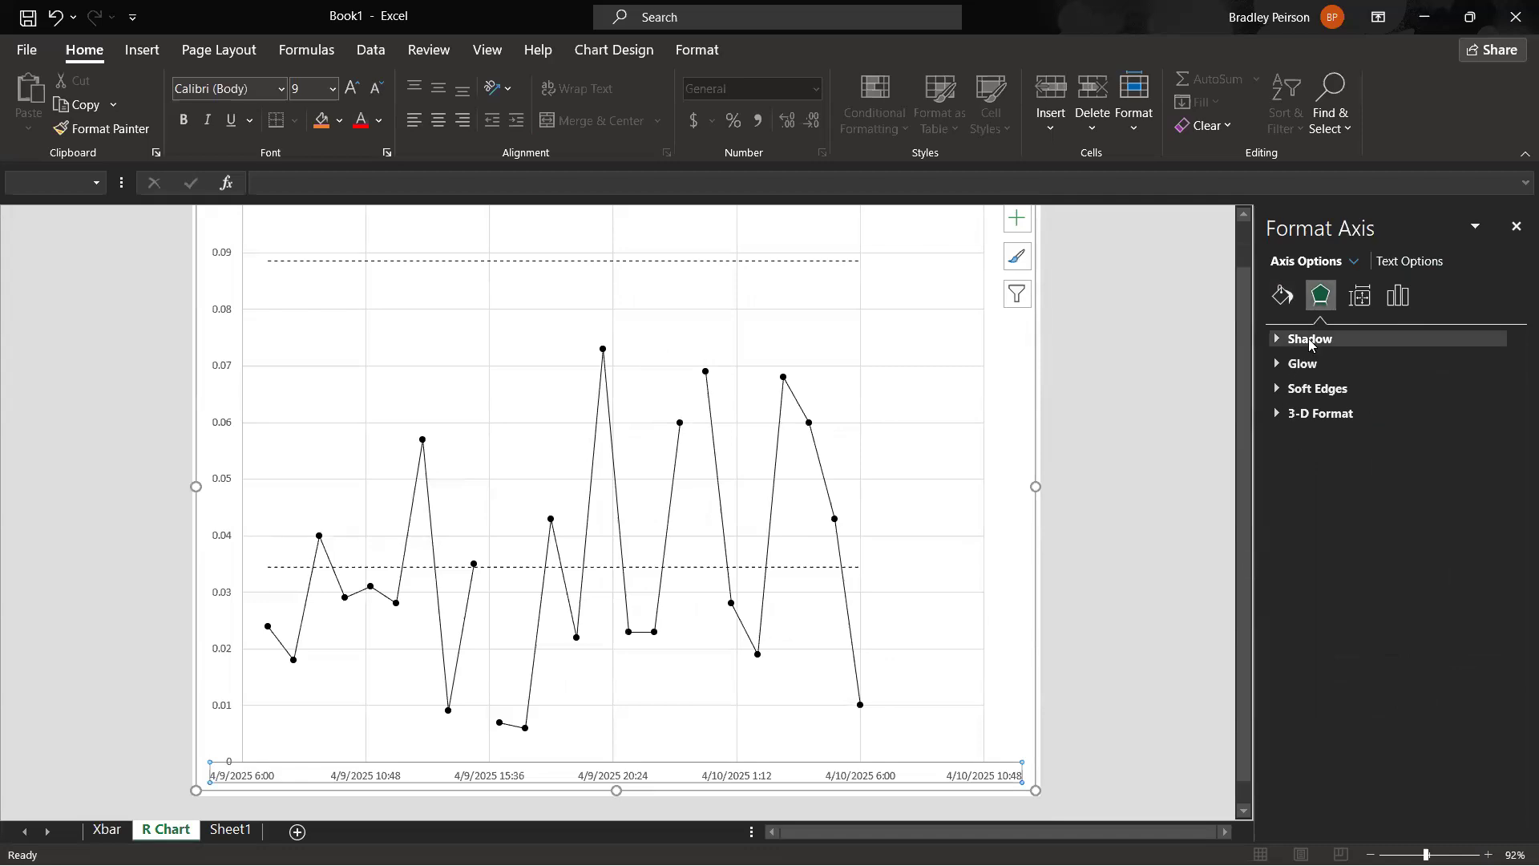
left_click(1404, 300)
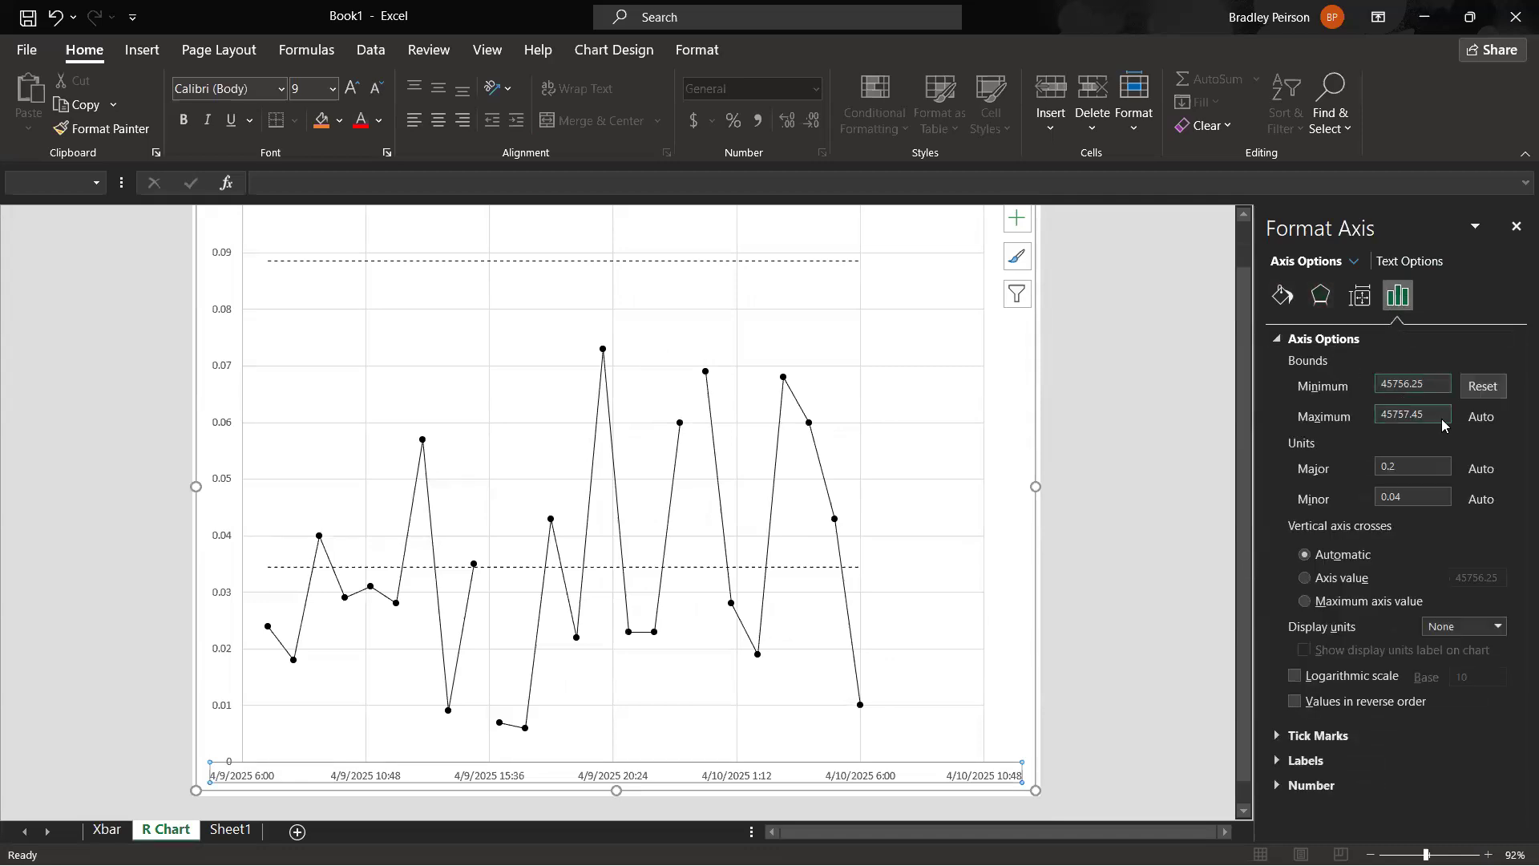
type("45757.3")
key("Return")
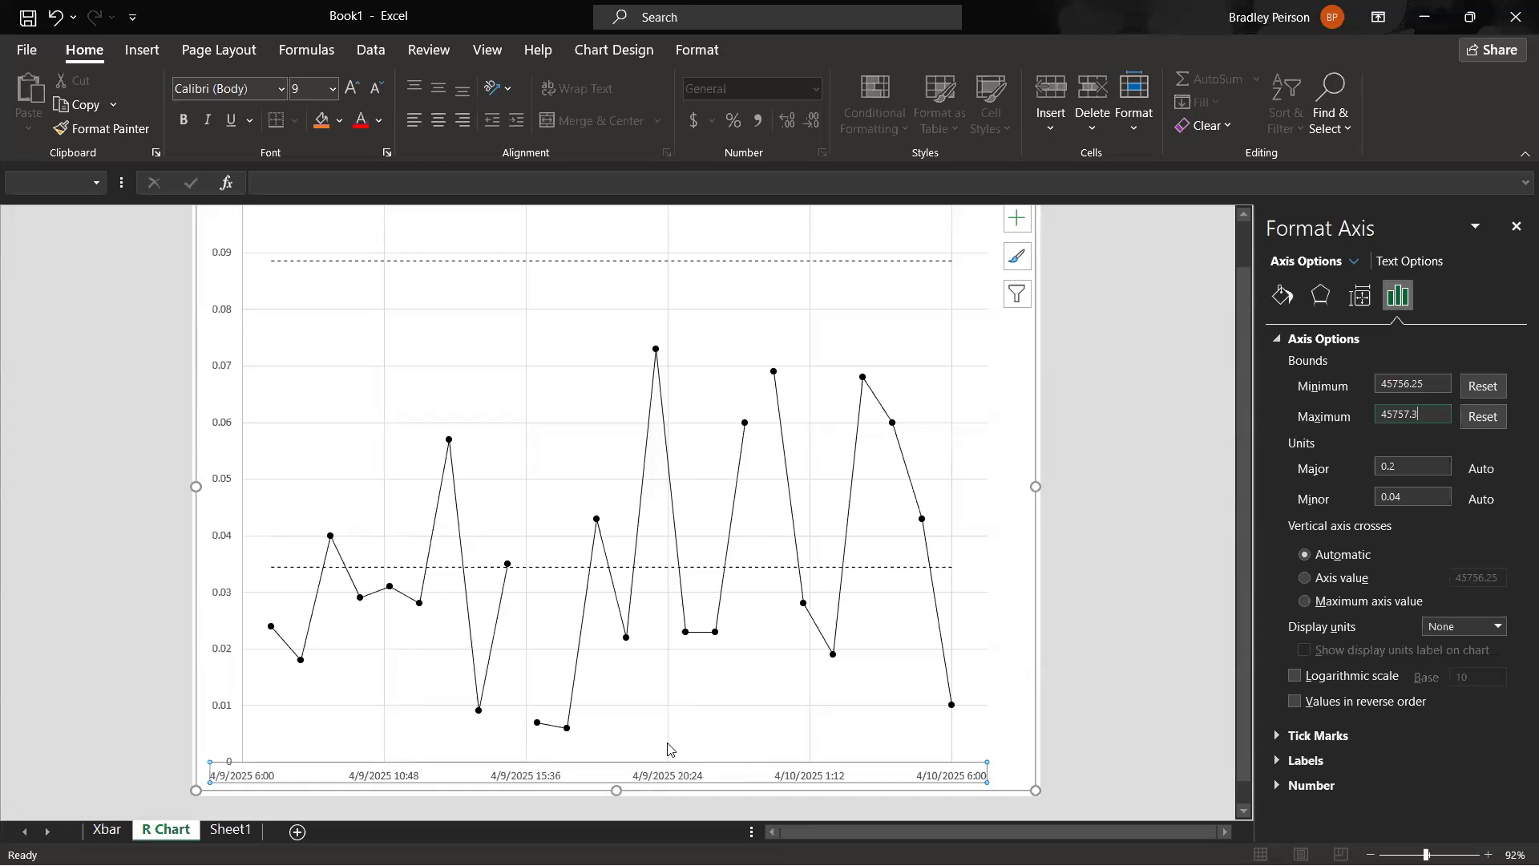
Step: Copy the major unit 0.0416666087 from the X-bar chart's horizontal axis to the R chart's horizontal axis
left_click(101, 831)
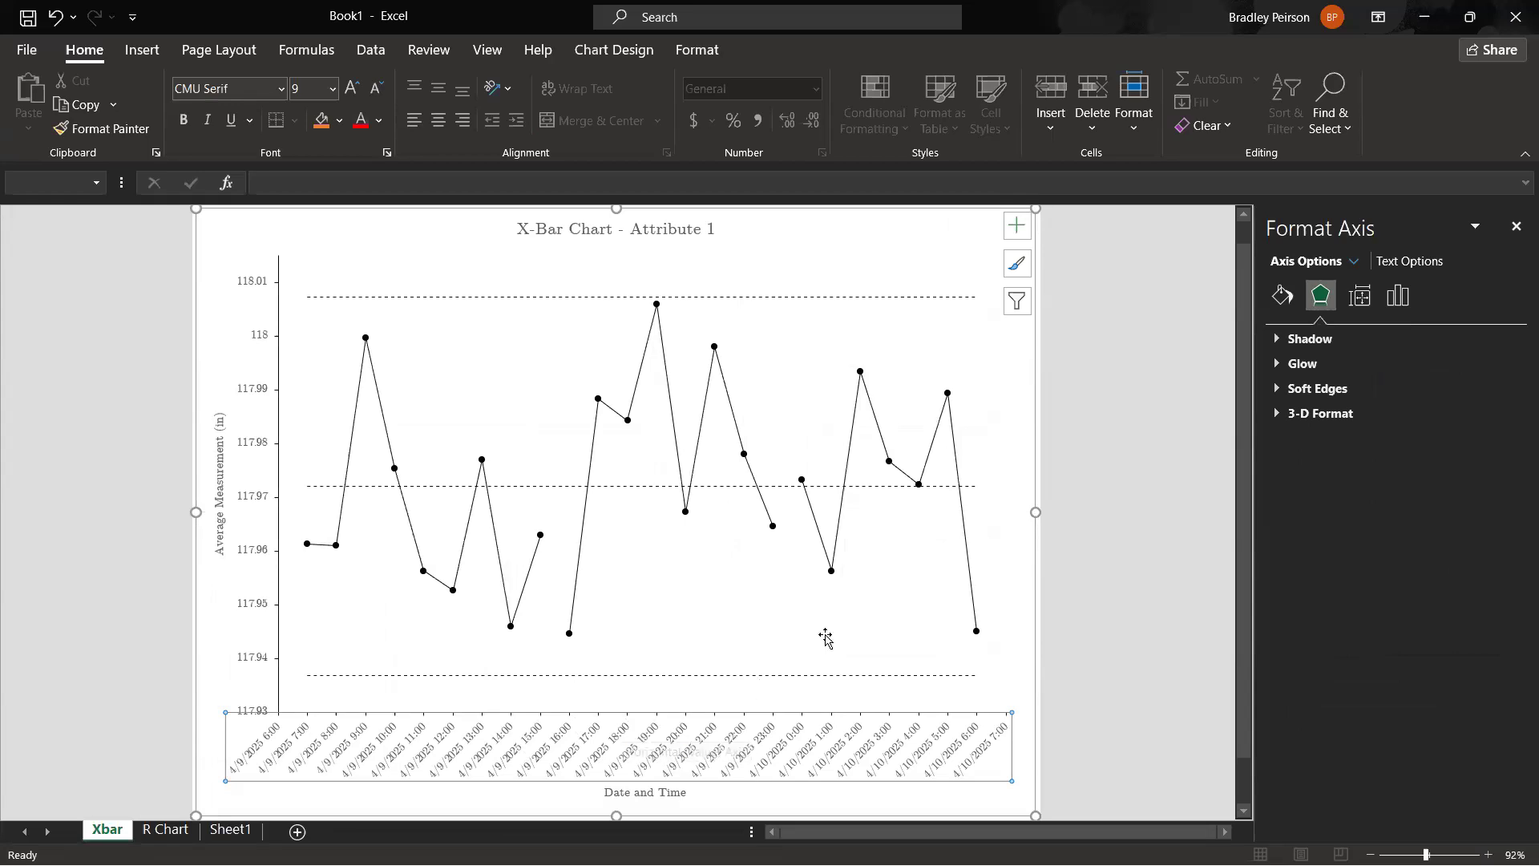
left_click(1397, 295)
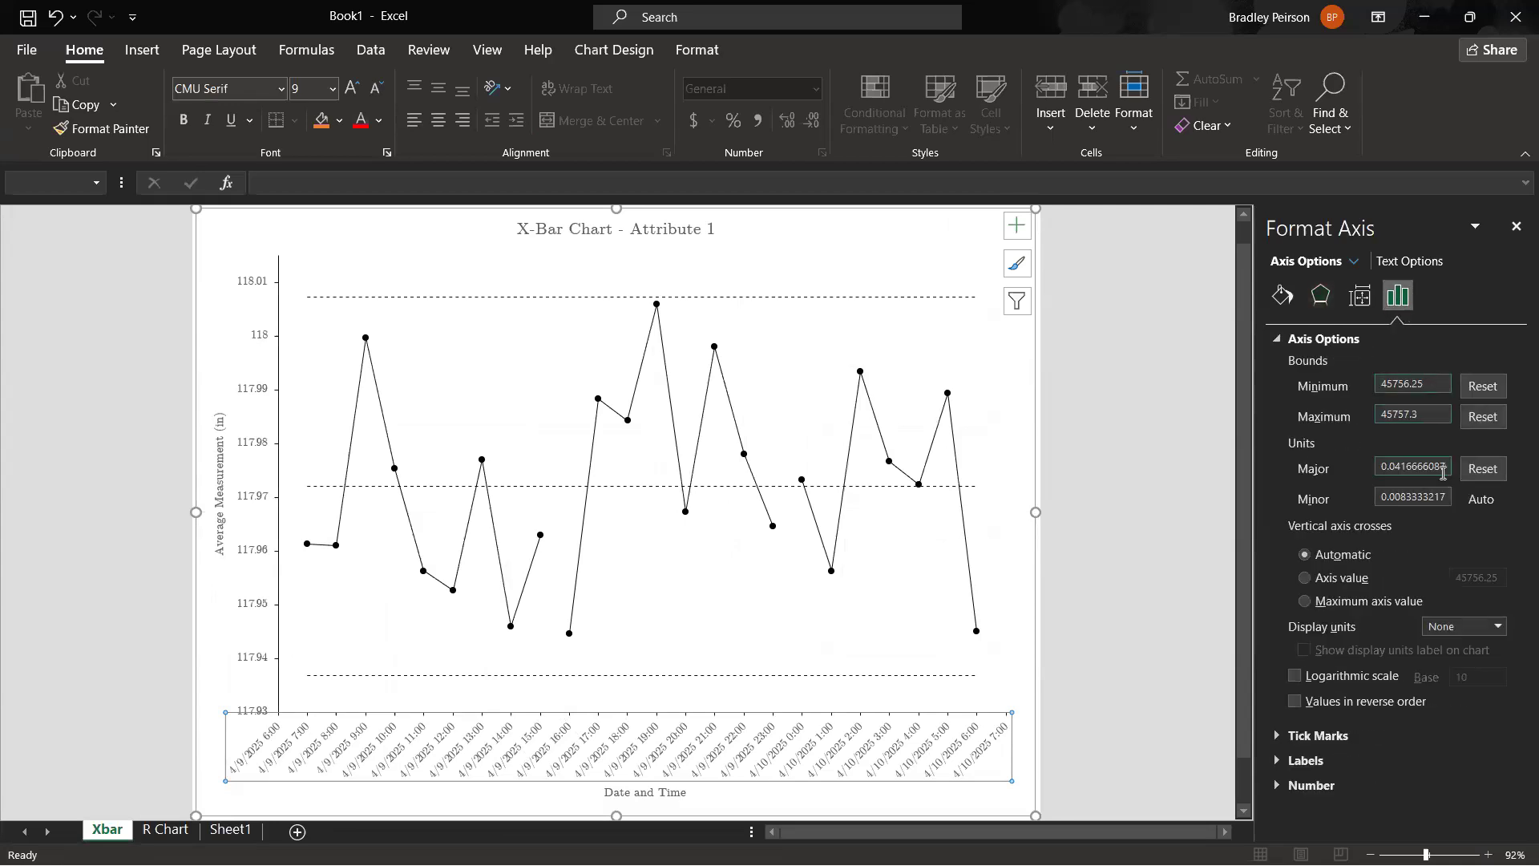
left_click(1378, 470)
double_click(1416, 473)
left_click(166, 830)
left_click(1319, 309)
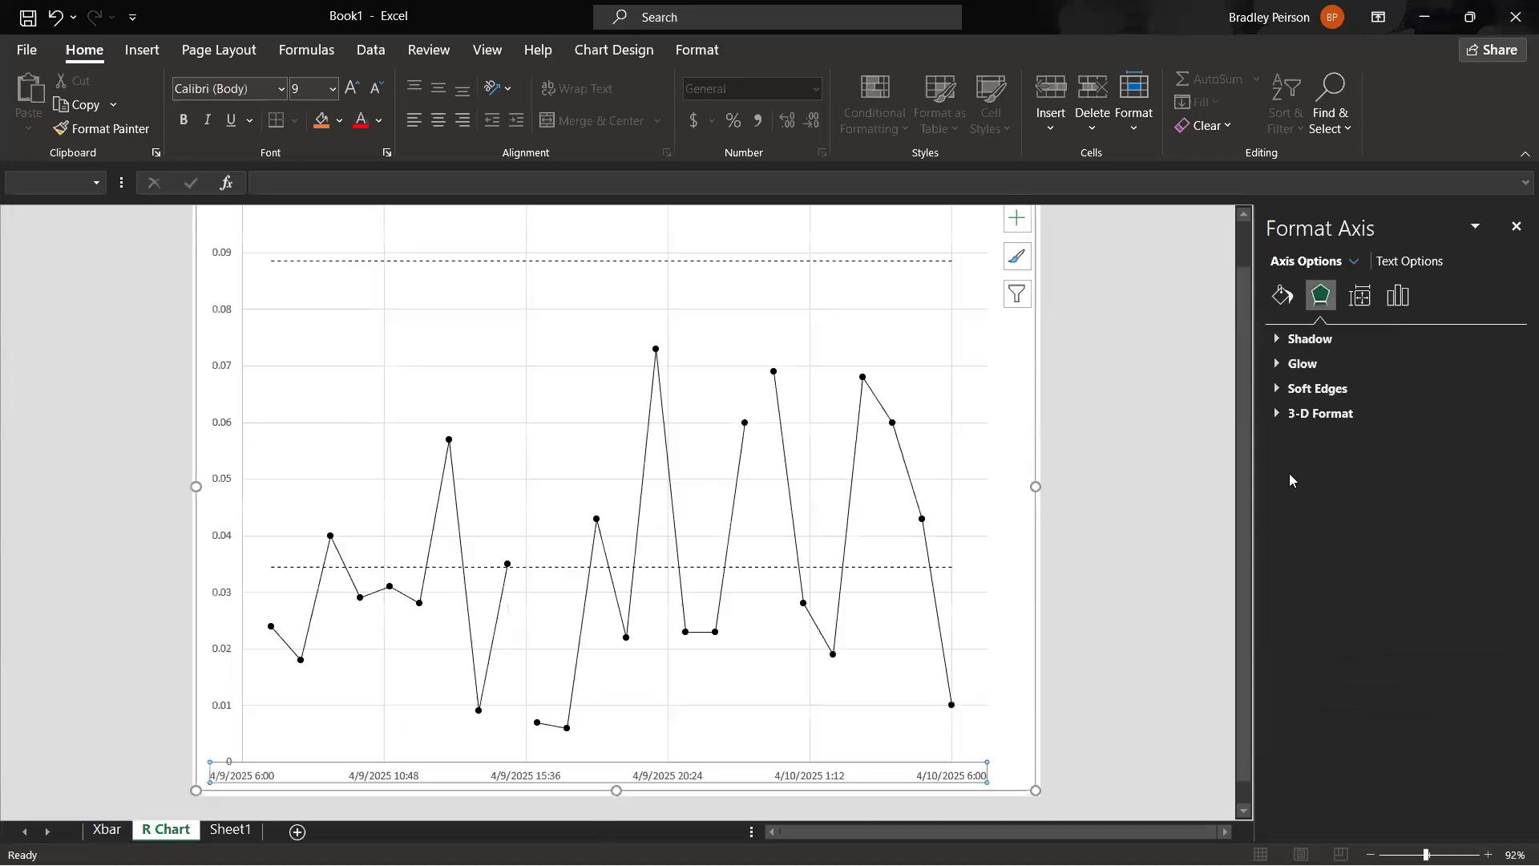
left_click(1282, 297)
left_click(1398, 297)
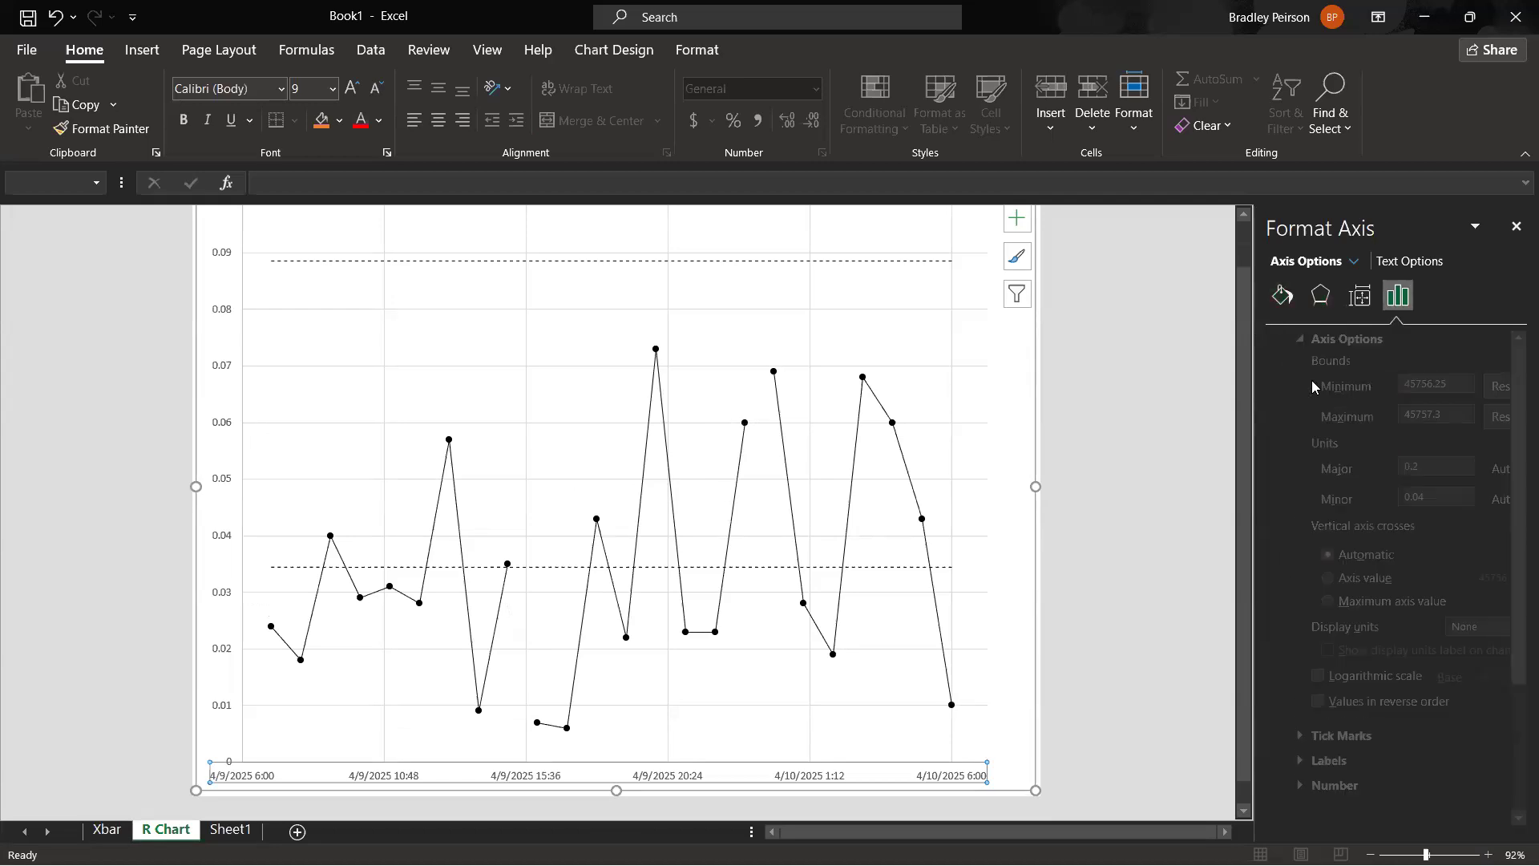
left_click(1323, 469)
key("ctrl+v")
key("Return")
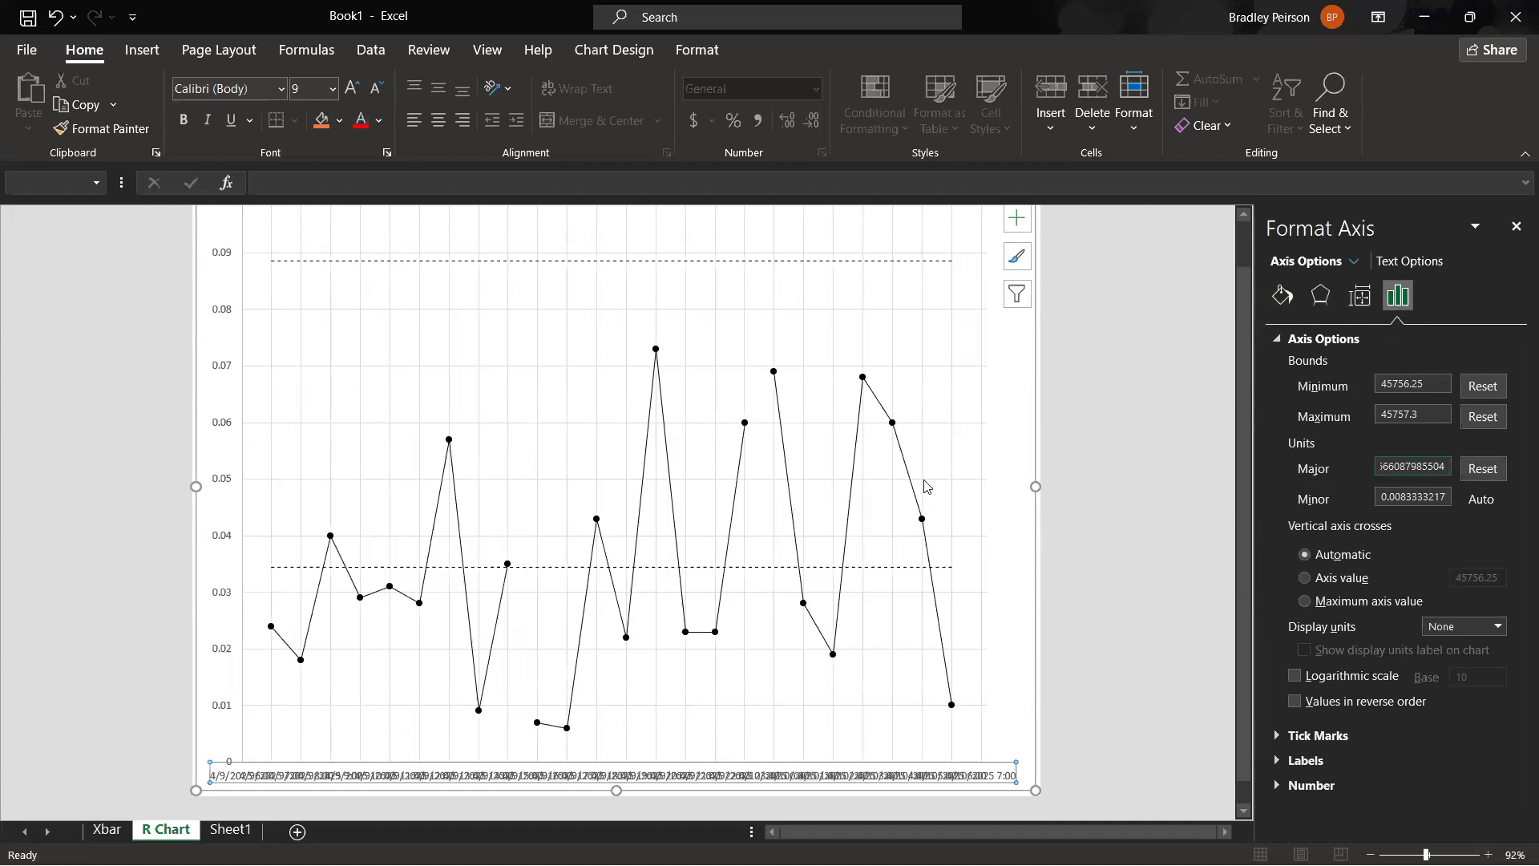
Step: Rotate the R chart's date axis labels to a custom angle of -45°
scroll(790, 591, "down", 1)
scroll(790, 591, "up", 2)
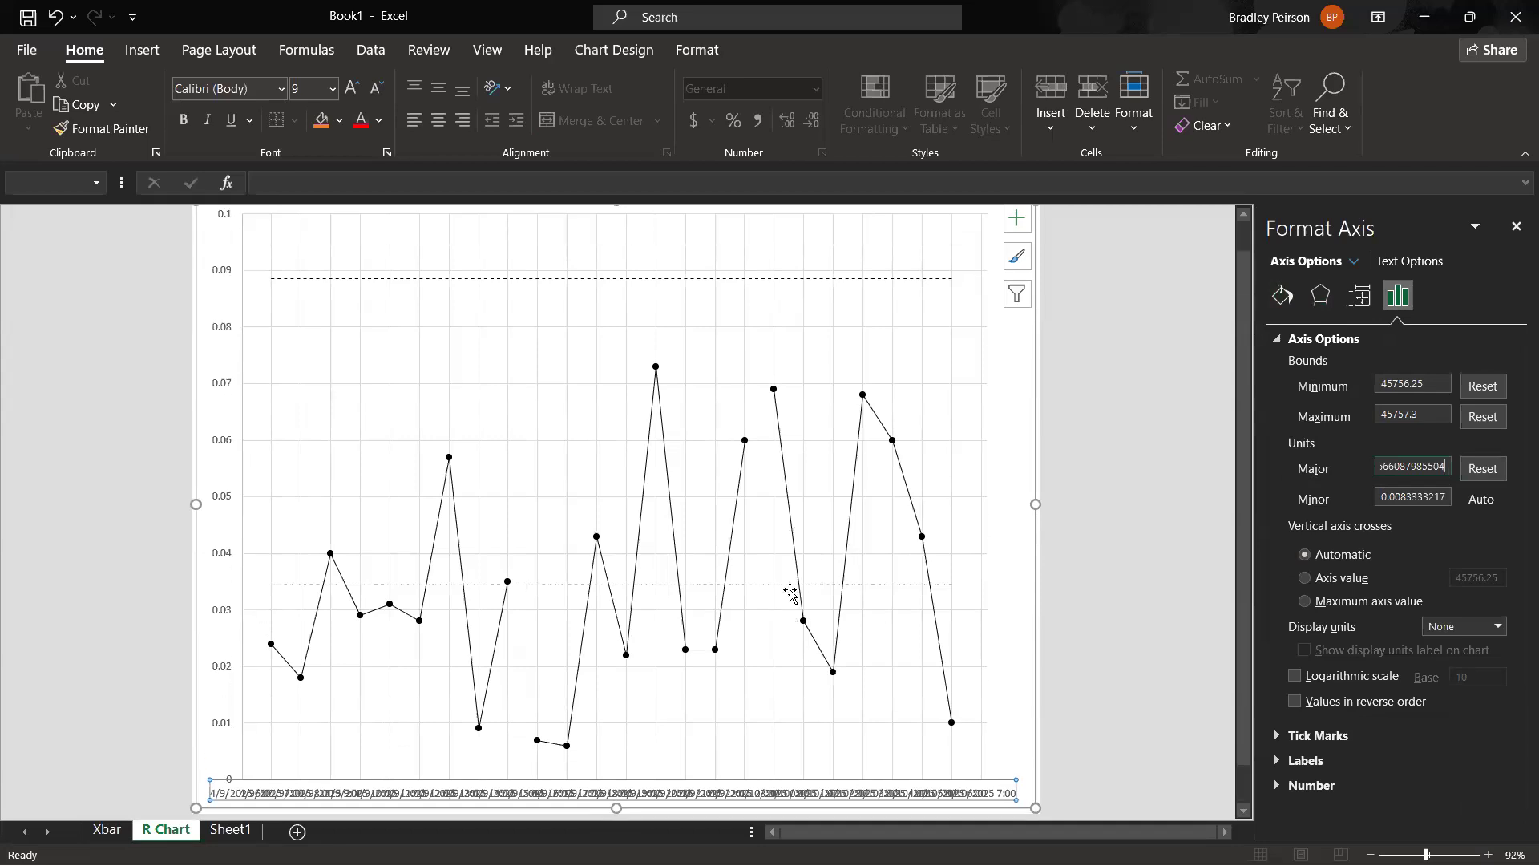
scroll(791, 591, "down", 1)
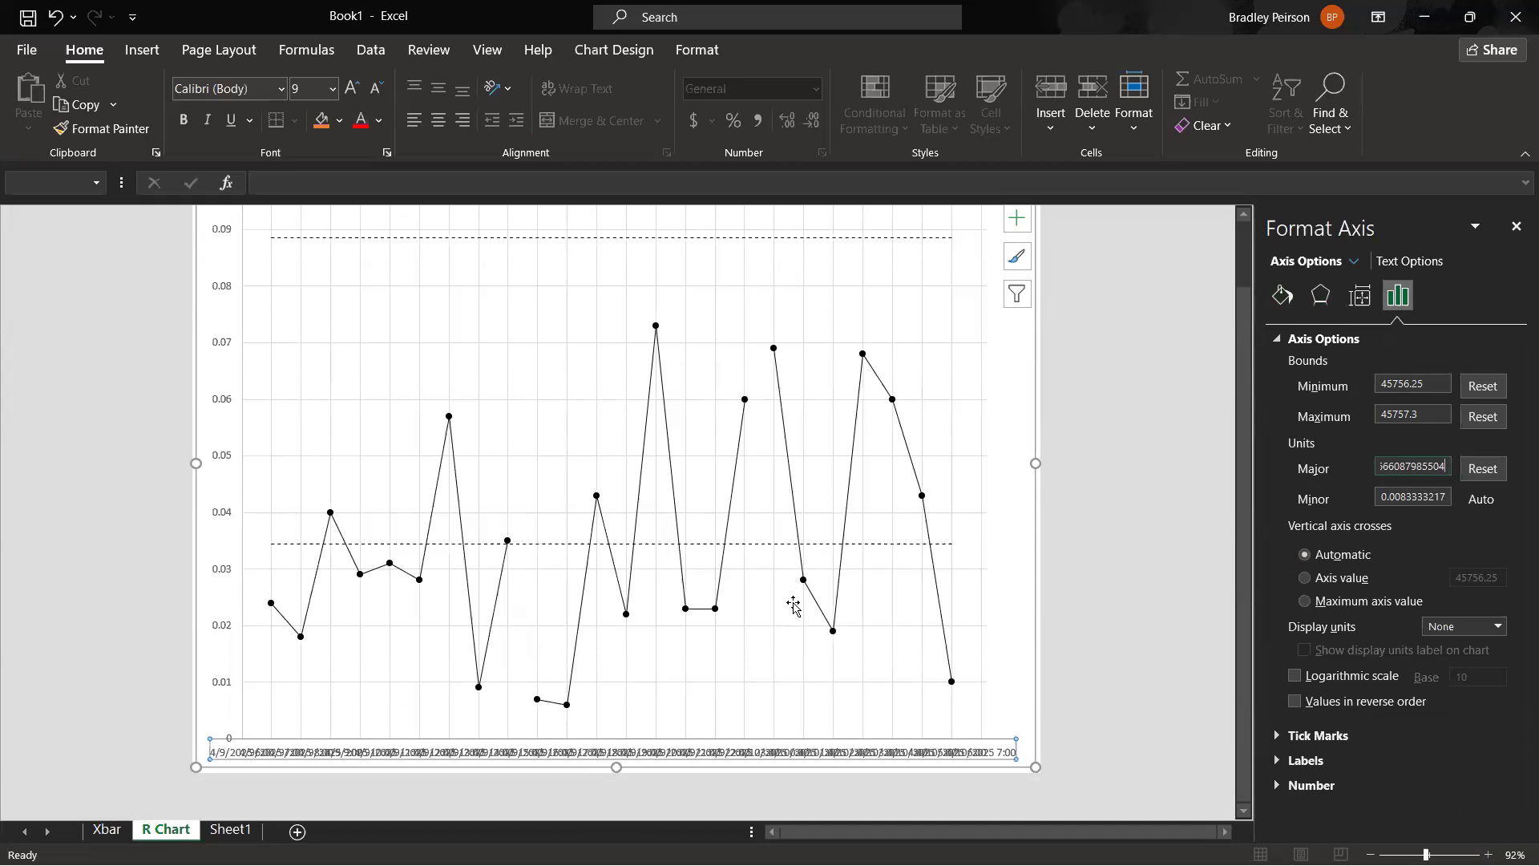
left_click(1368, 295)
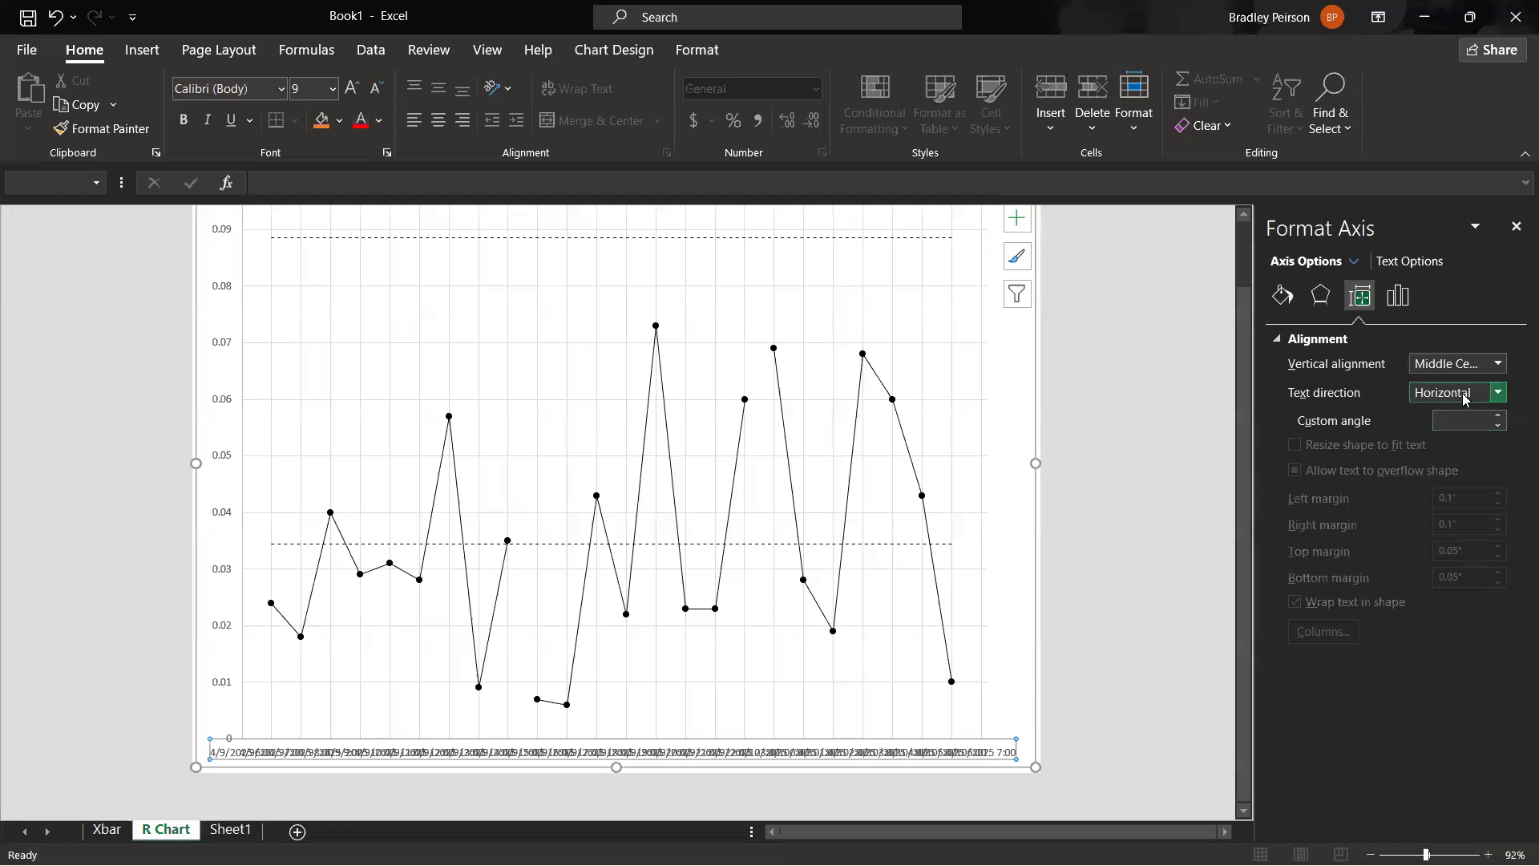
left_click(1440, 420)
type("-45")
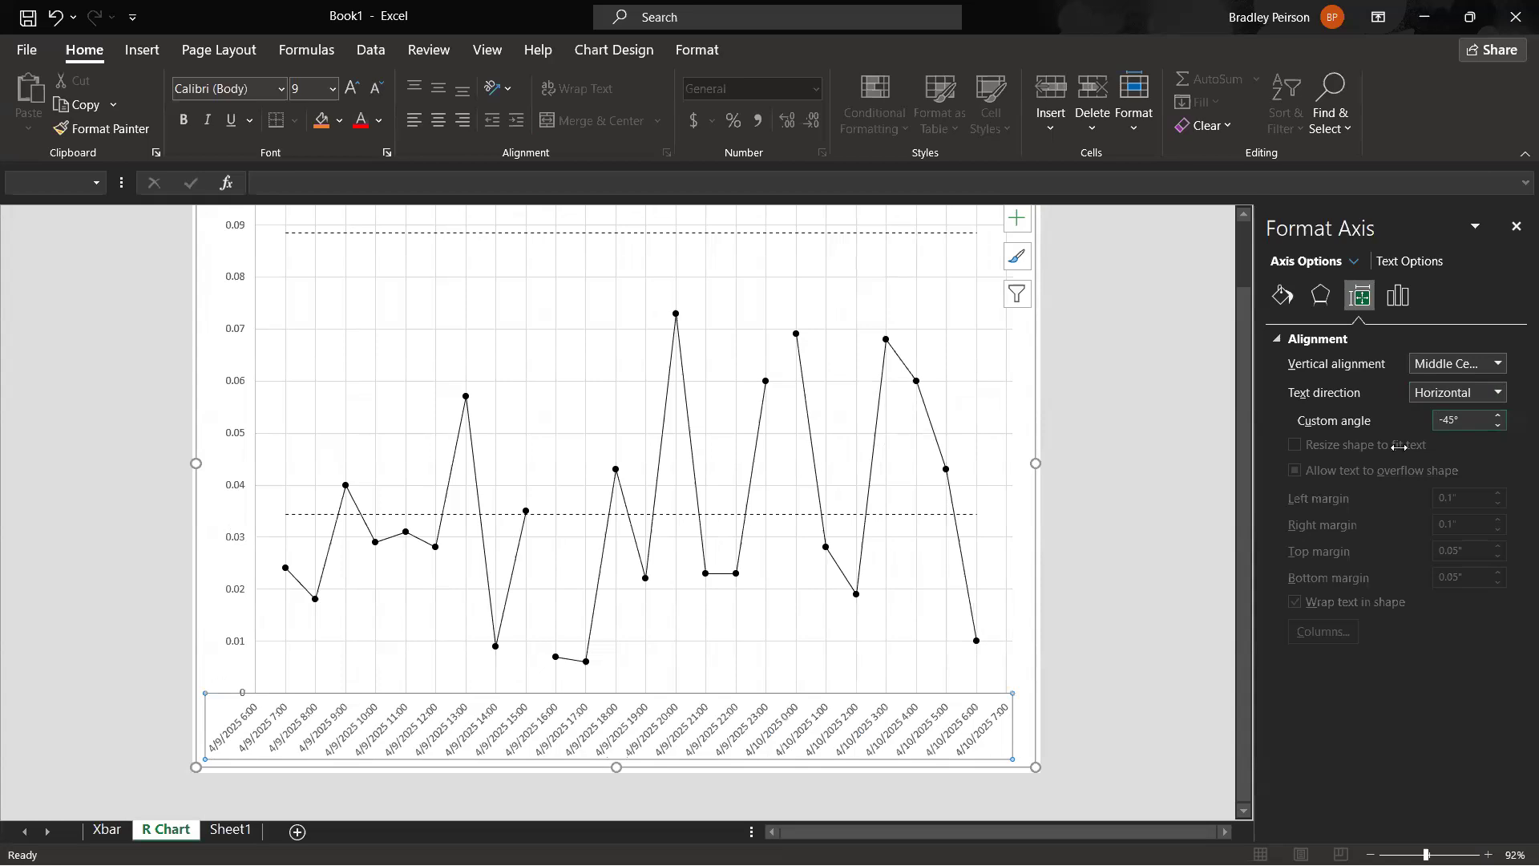
left_click(1074, 507)
Step: Review the R chart's date axis labels, shift series and limit lines
left_click(992, 739)
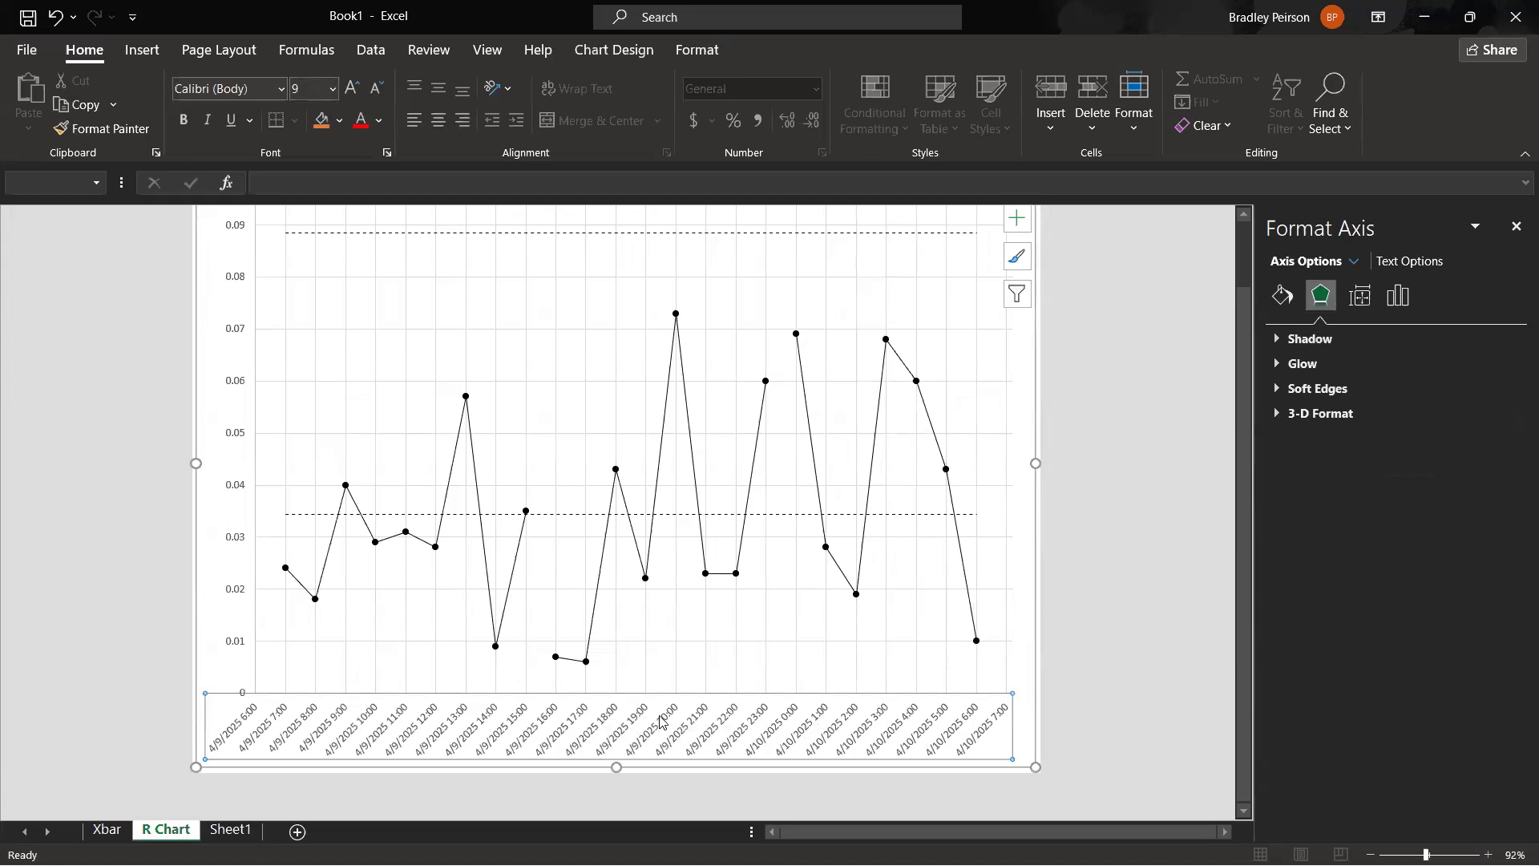
left_click(1050, 688)
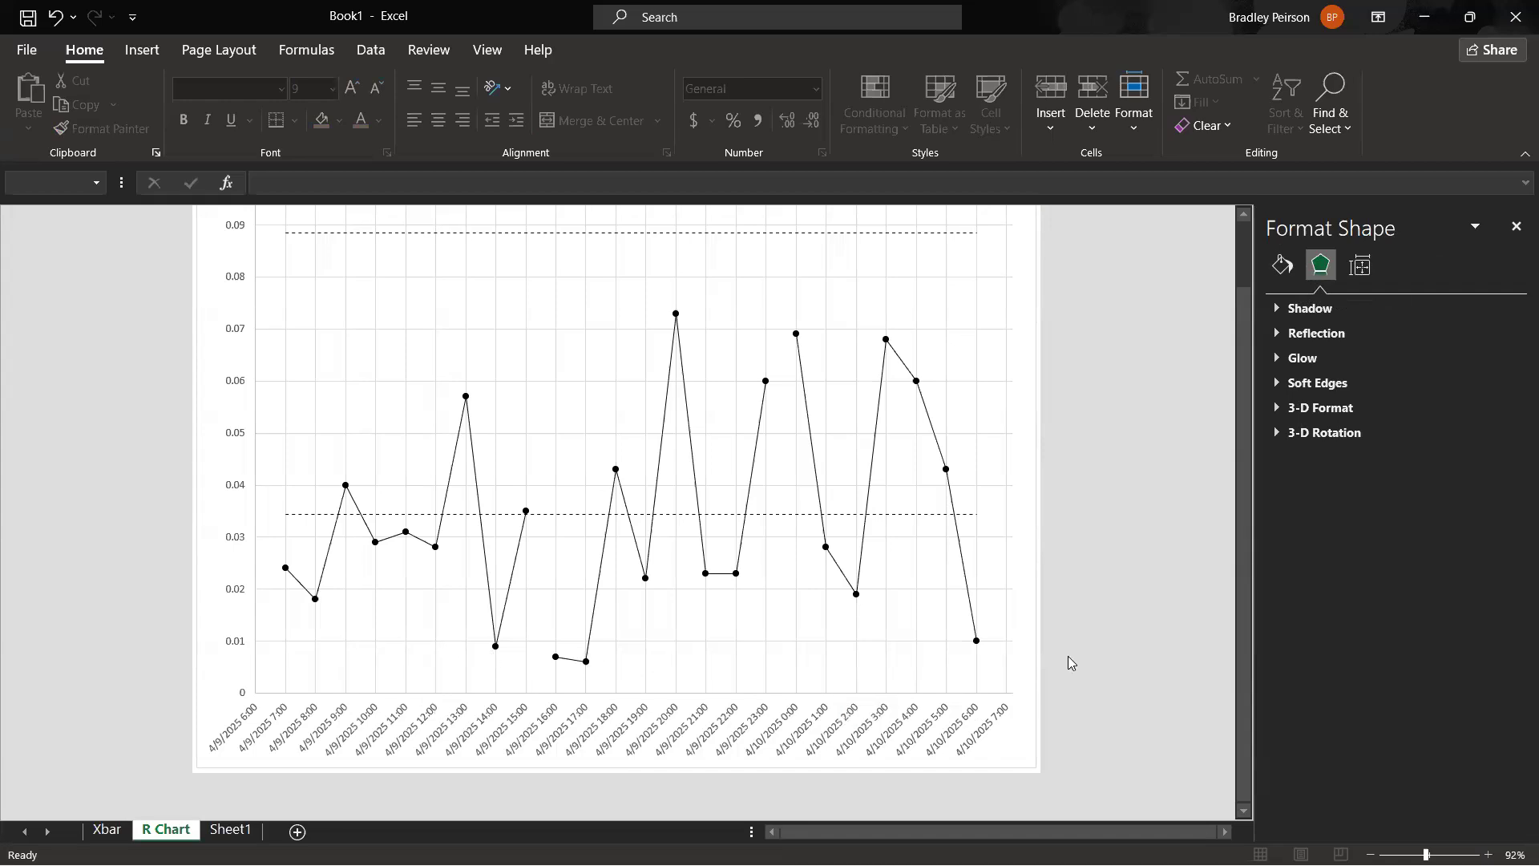
scroll(1063, 650, "up", 1)
scroll(1063, 651, "down", 1)
scroll(1062, 654, "up", 1)
scroll(1060, 673, "down", 1)
scroll(902, 657, "up", 1)
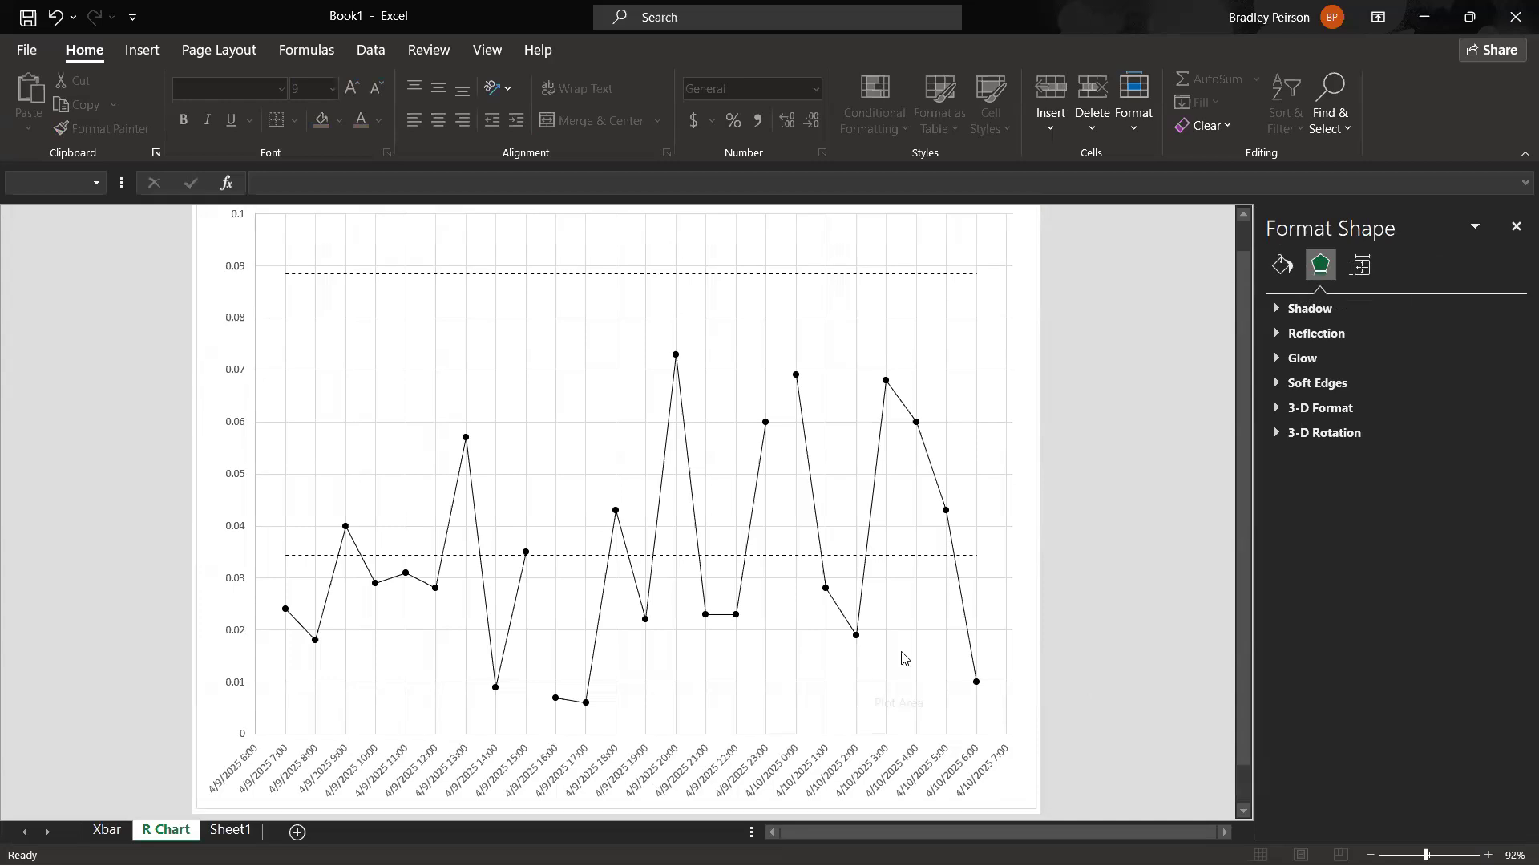
scroll(902, 658, "up", 1)
scroll(232, 315, "down", 1)
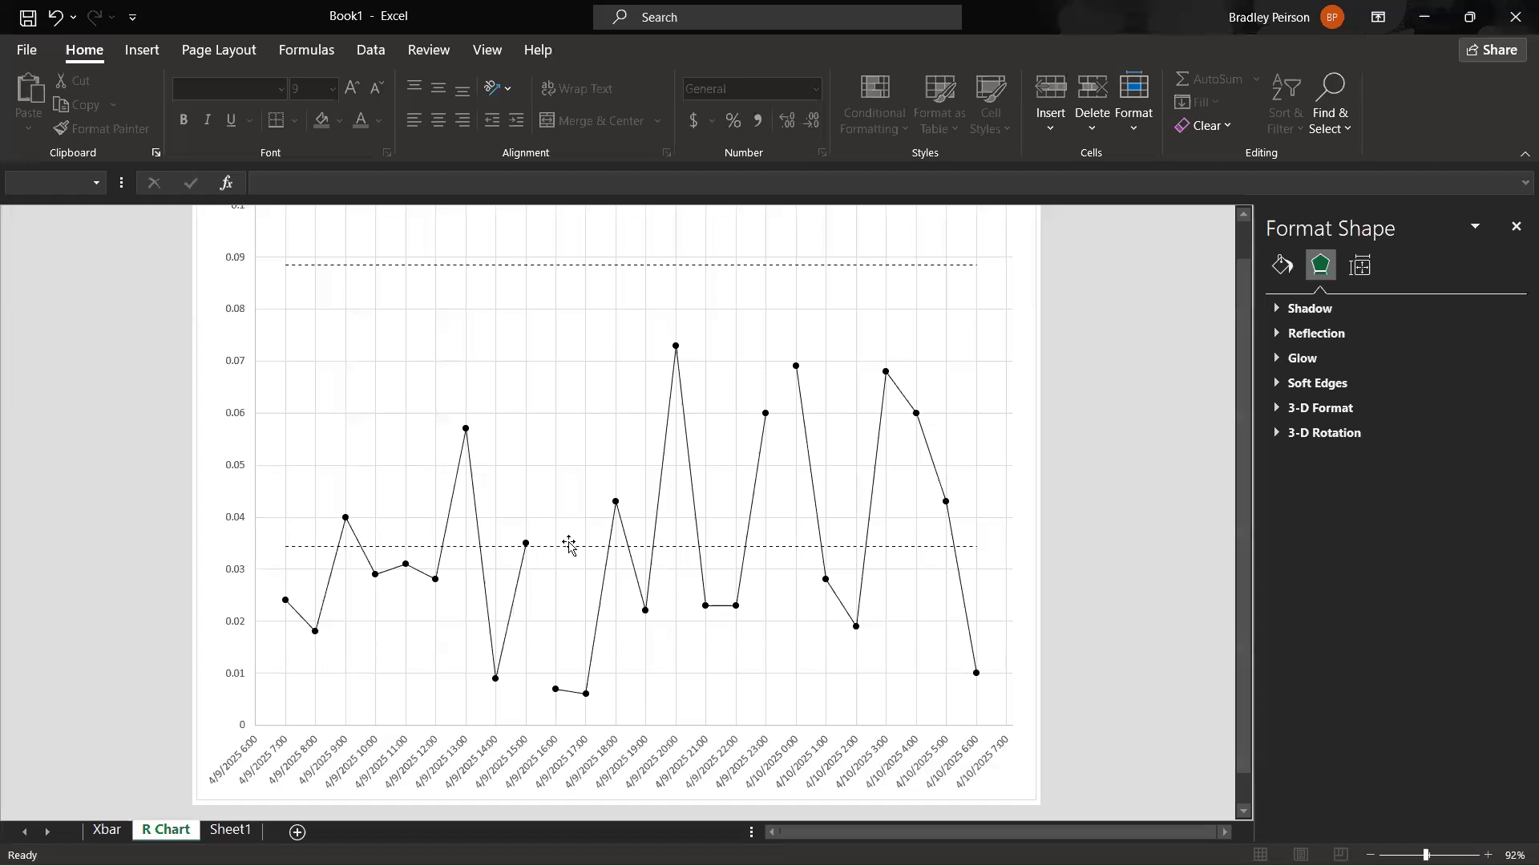
Step: Add a title above the R chart reading "R Chart - Attribute 1"
left_click(1027, 794)
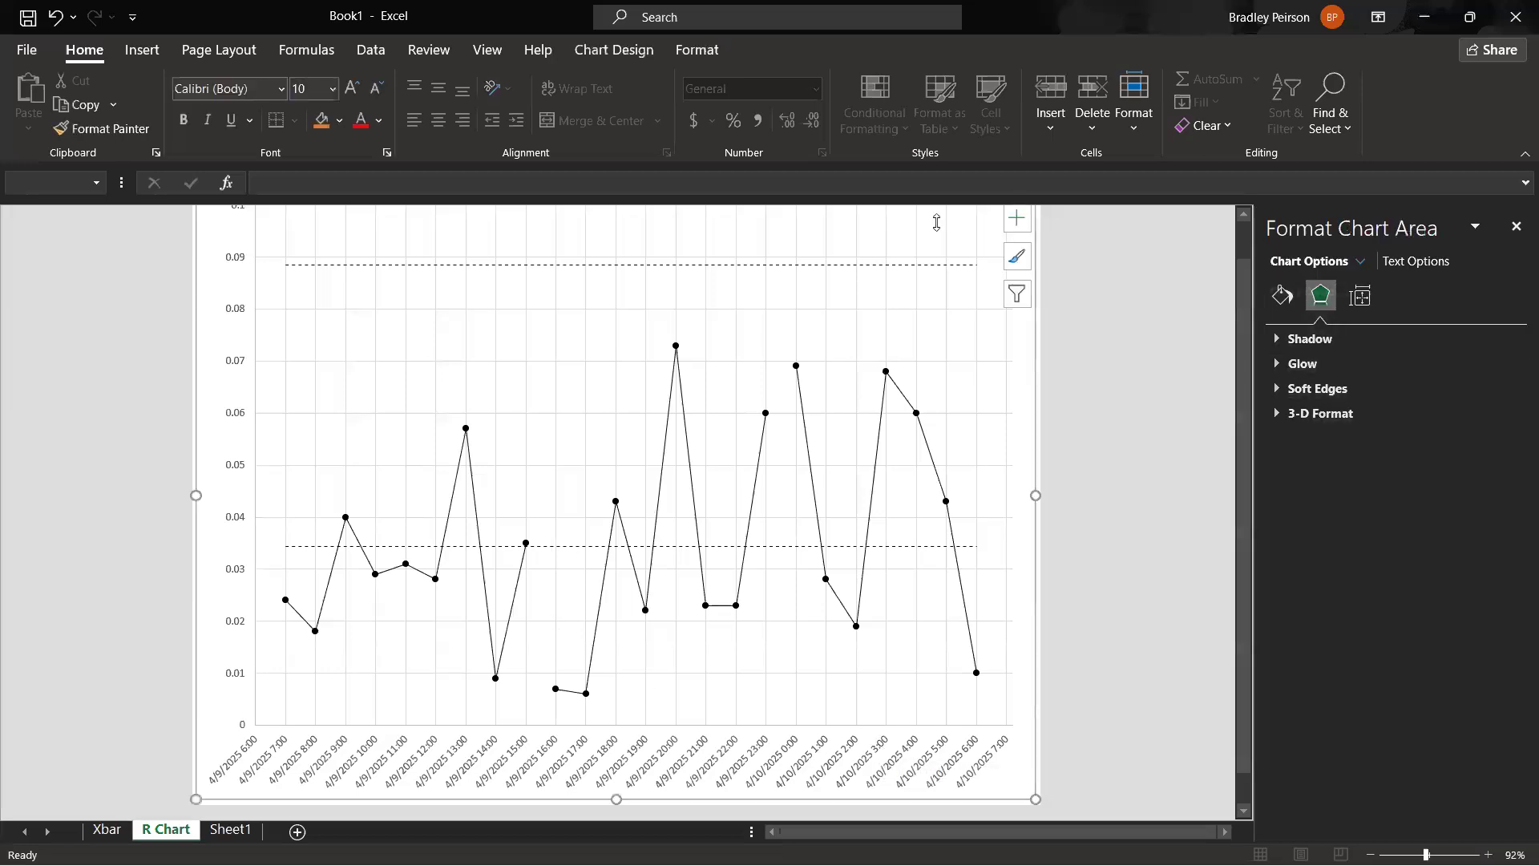
left_click(599, 54)
left_click(25, 119)
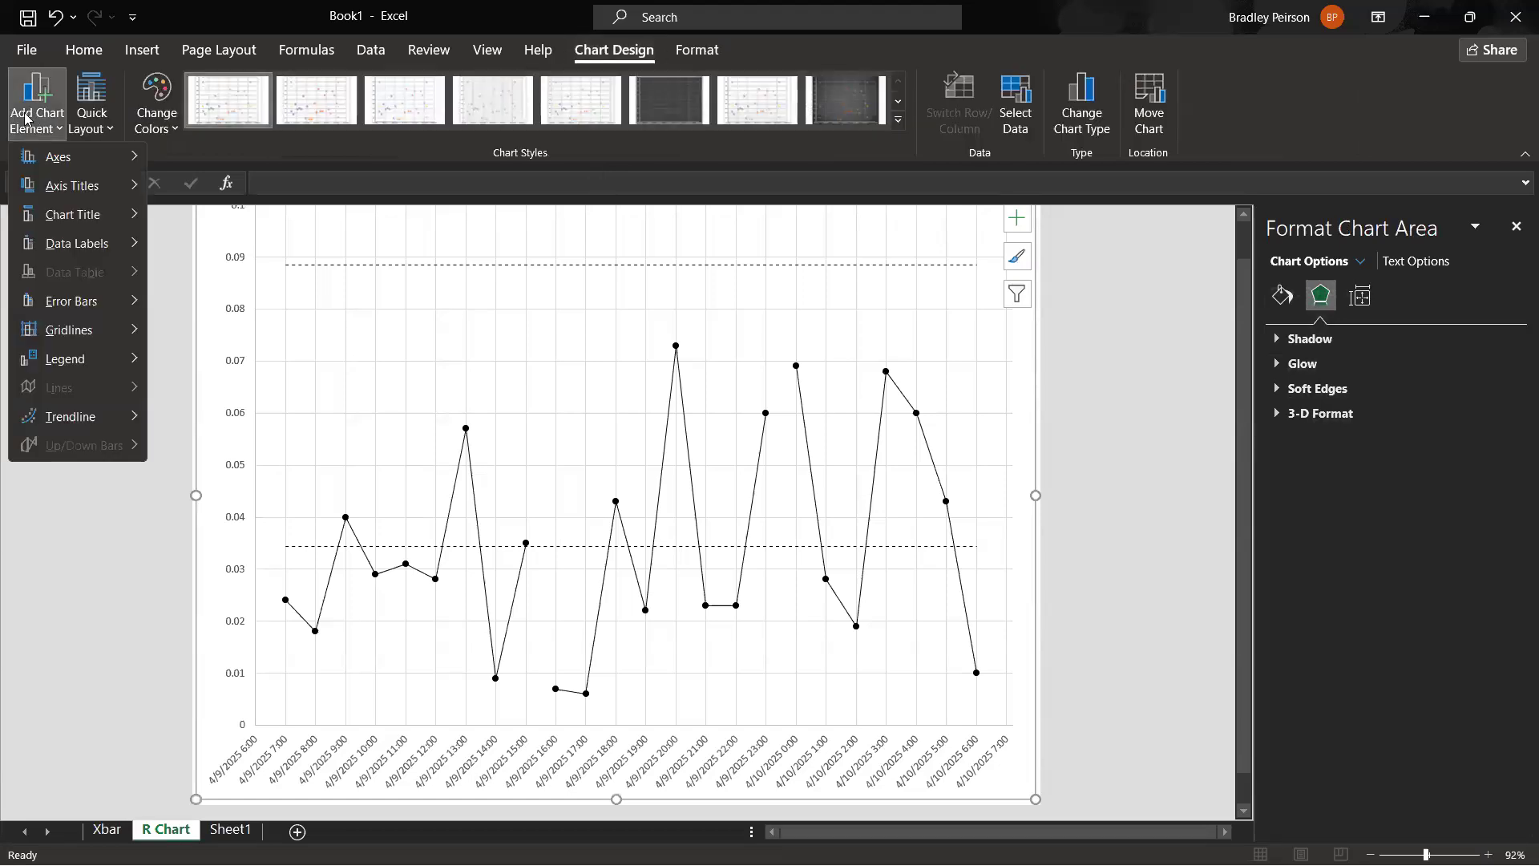
mouse_move(96, 221)
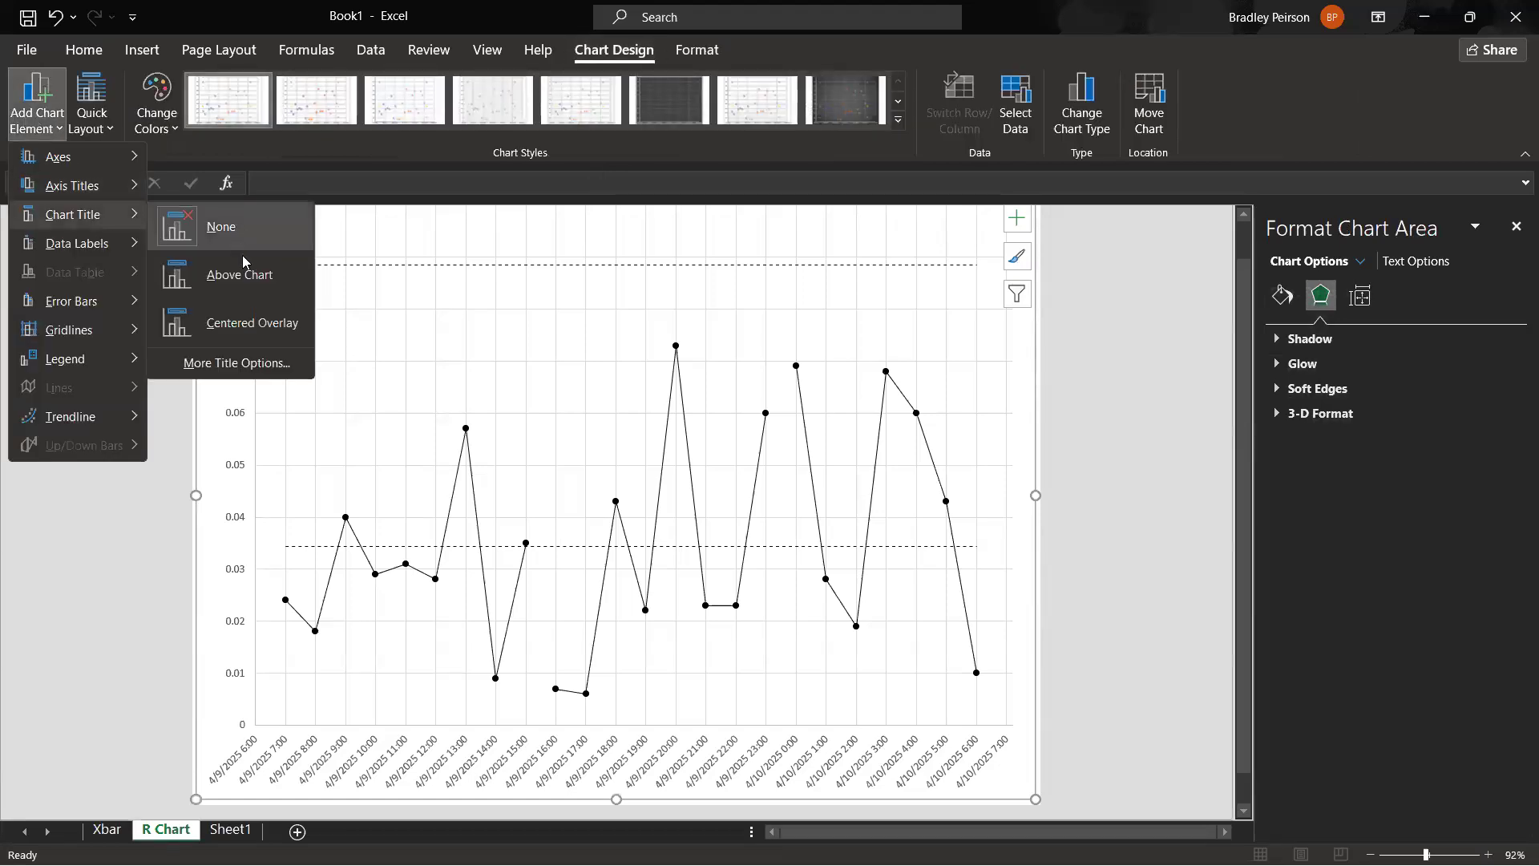
left_click(247, 277)
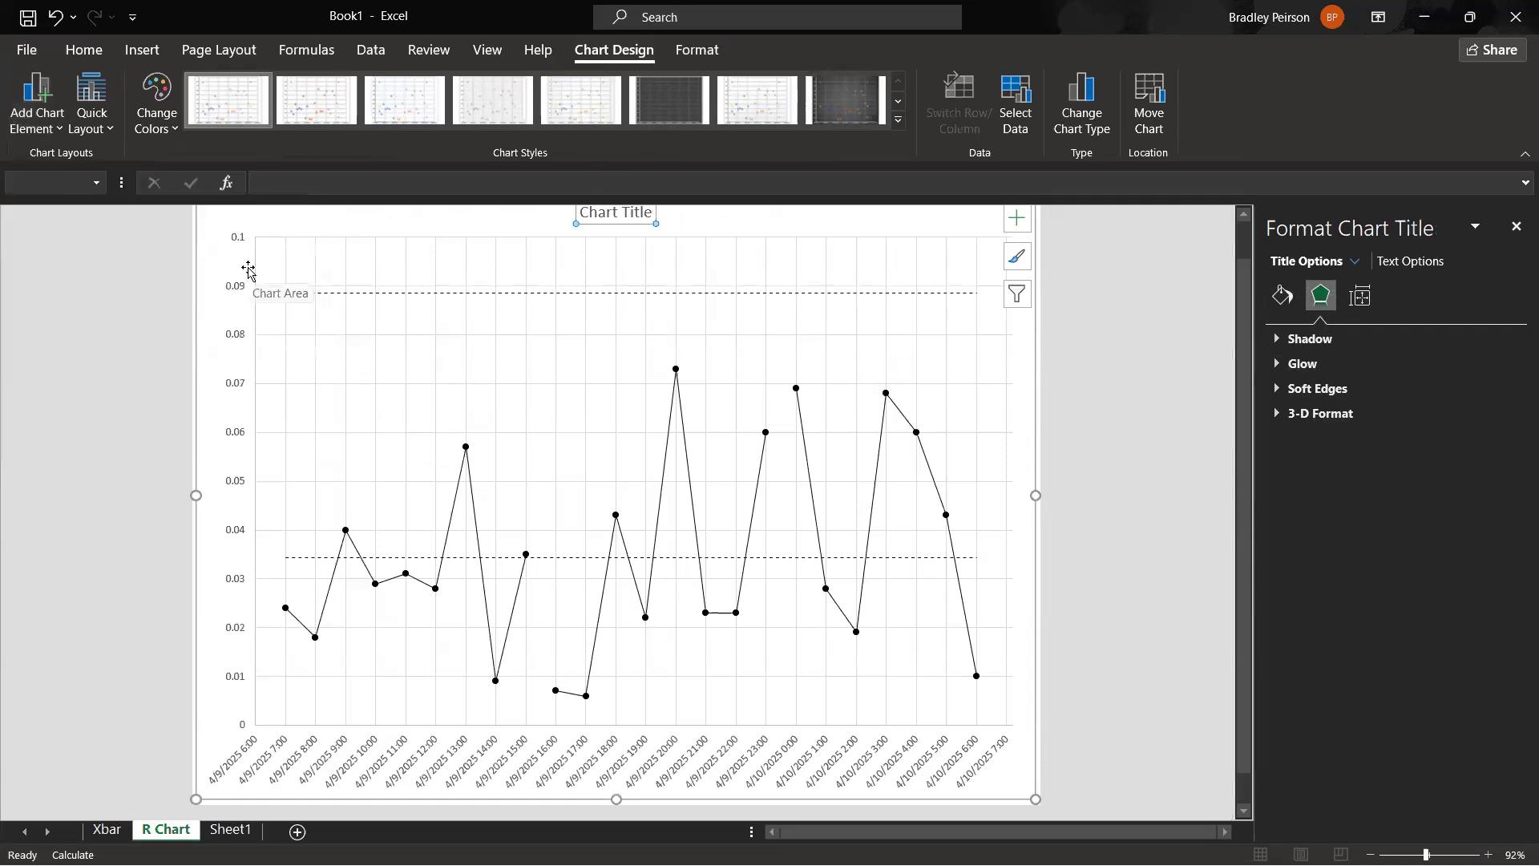
scroll(656, 270, "up", 1)
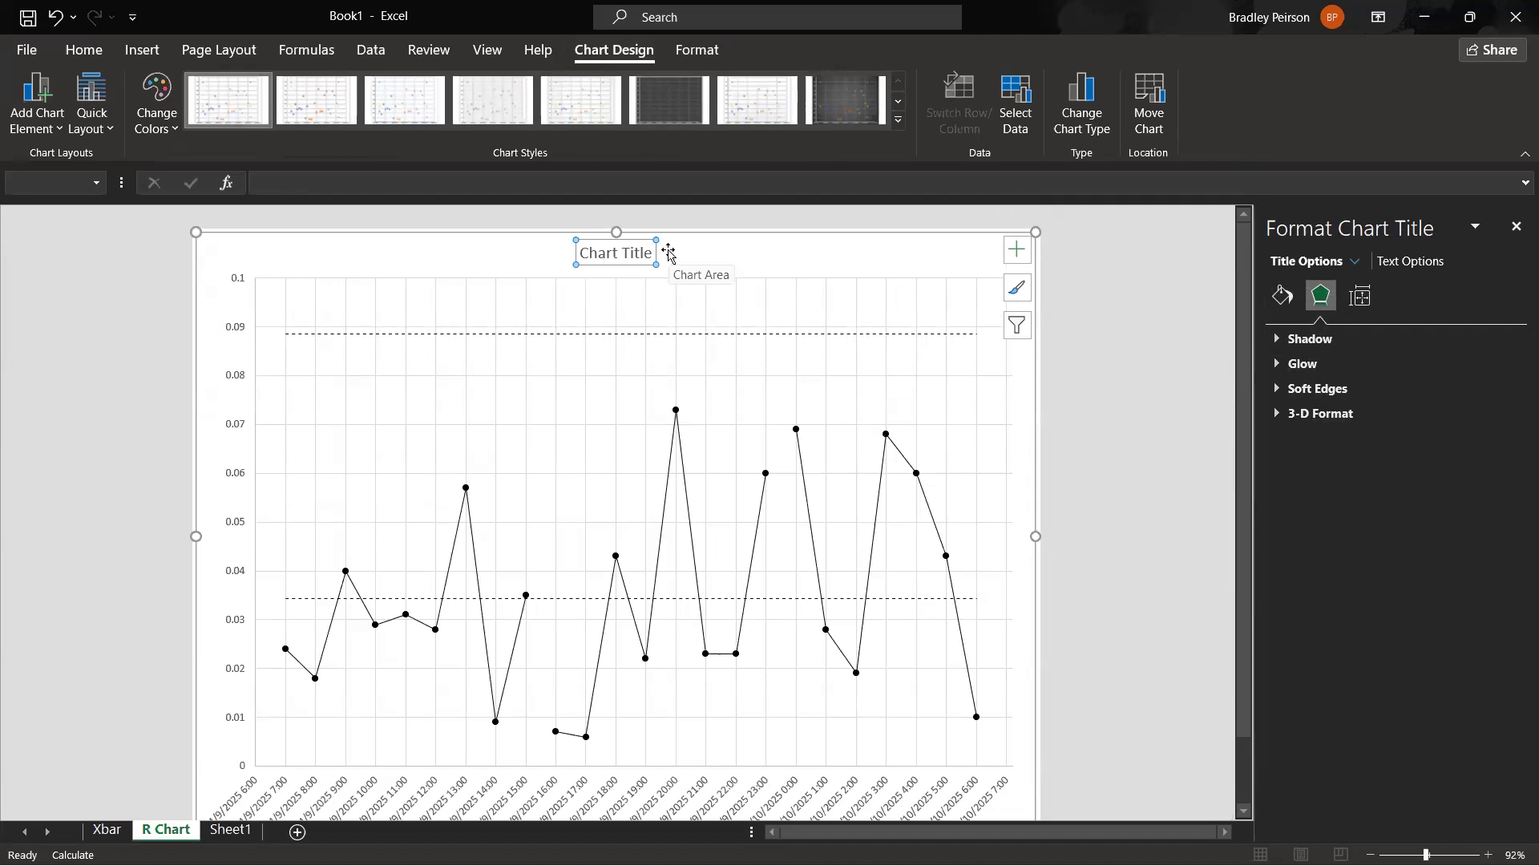
type("R C")
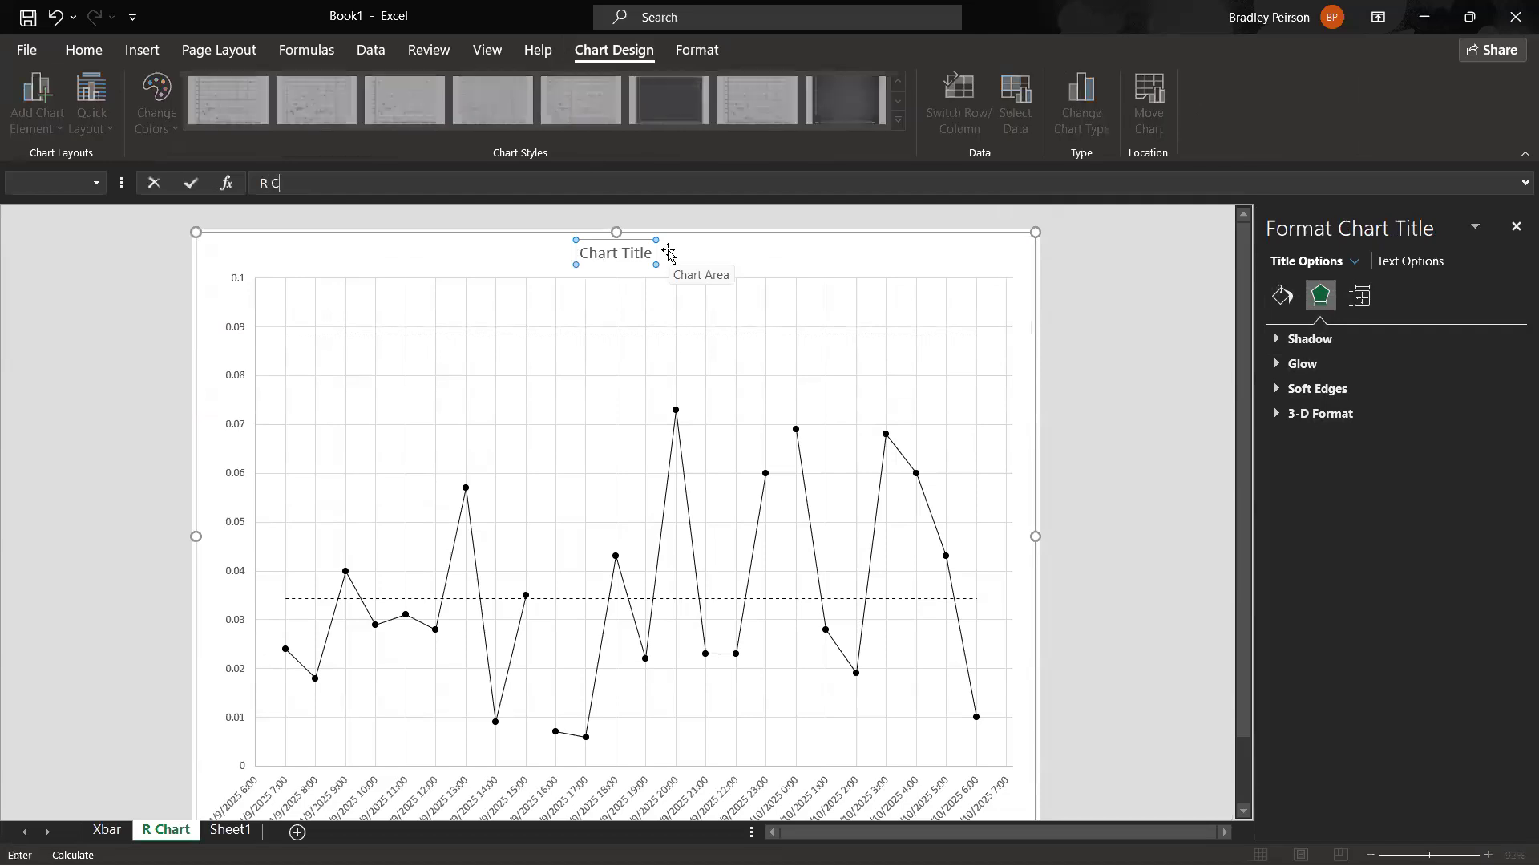
type("hart - Attribute 1")
key("Return")
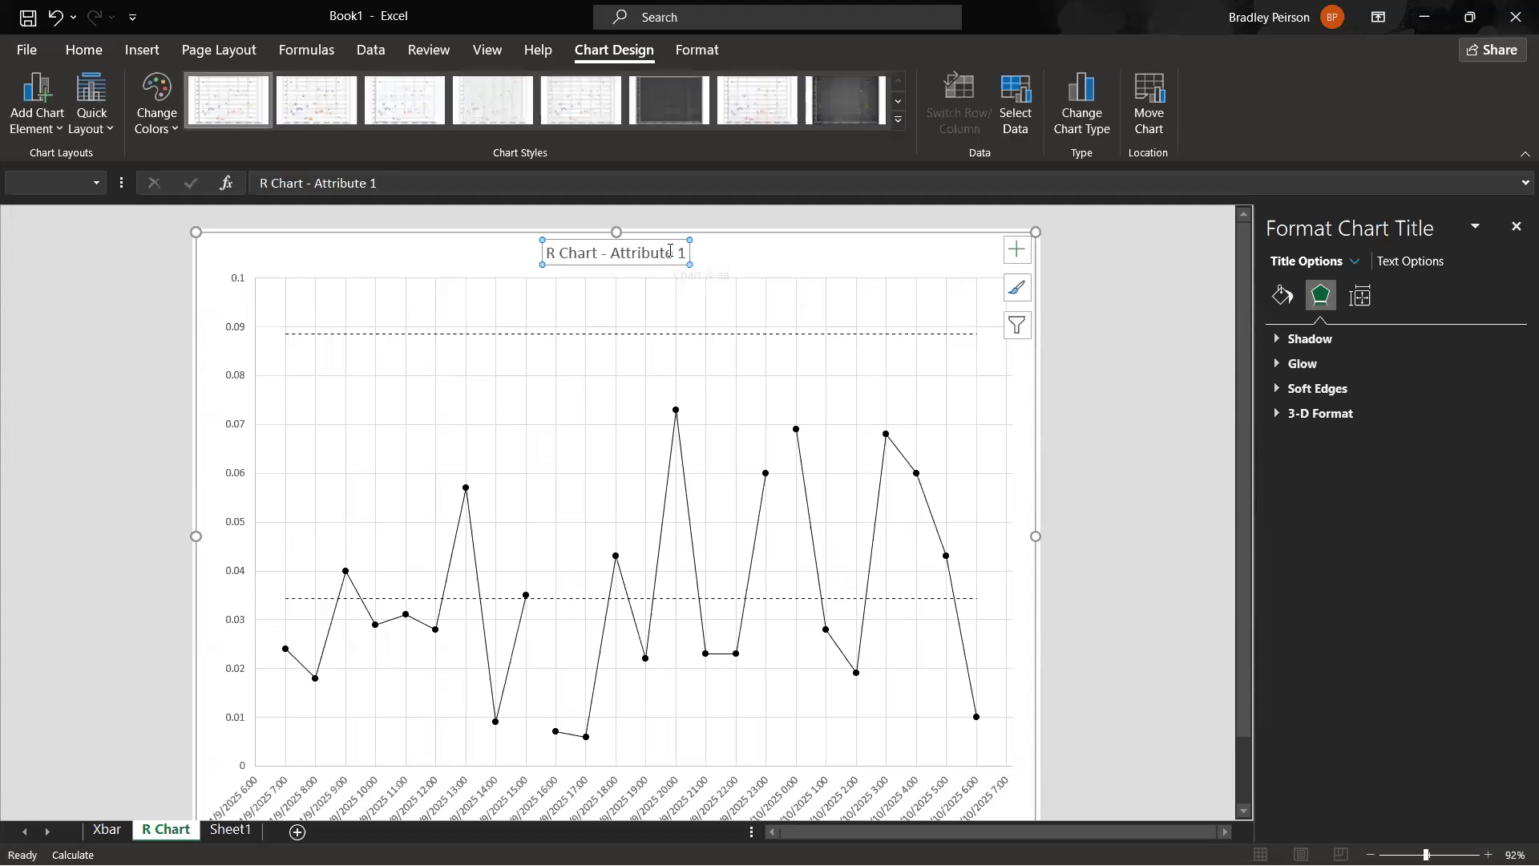
Step: Add a horizontal axis title to the R chart reading "Date and Time"
scroll(437, 409, "down", 2)
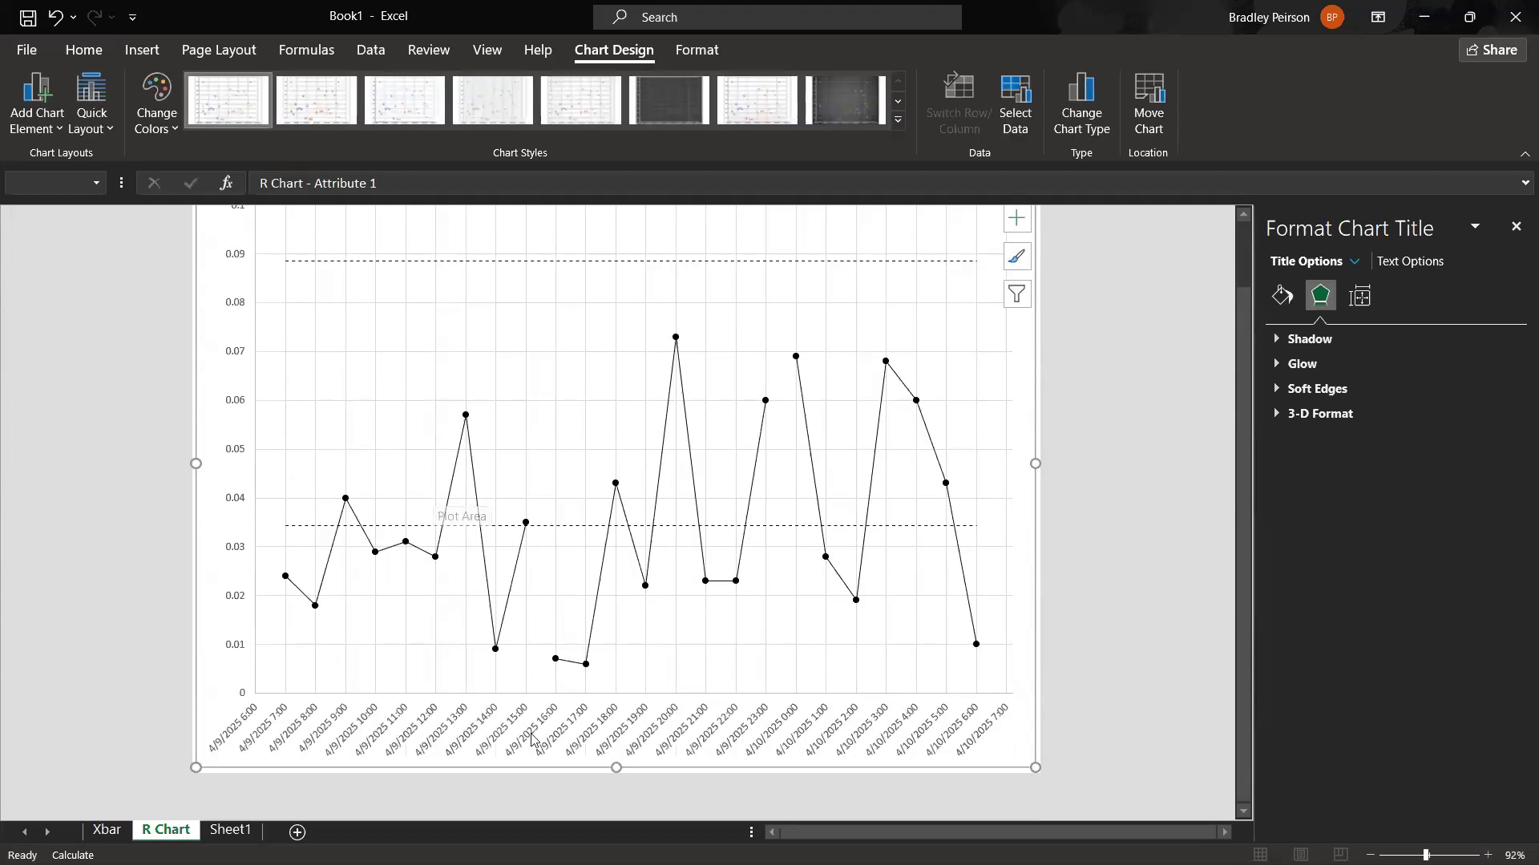
left_click(28, 120)
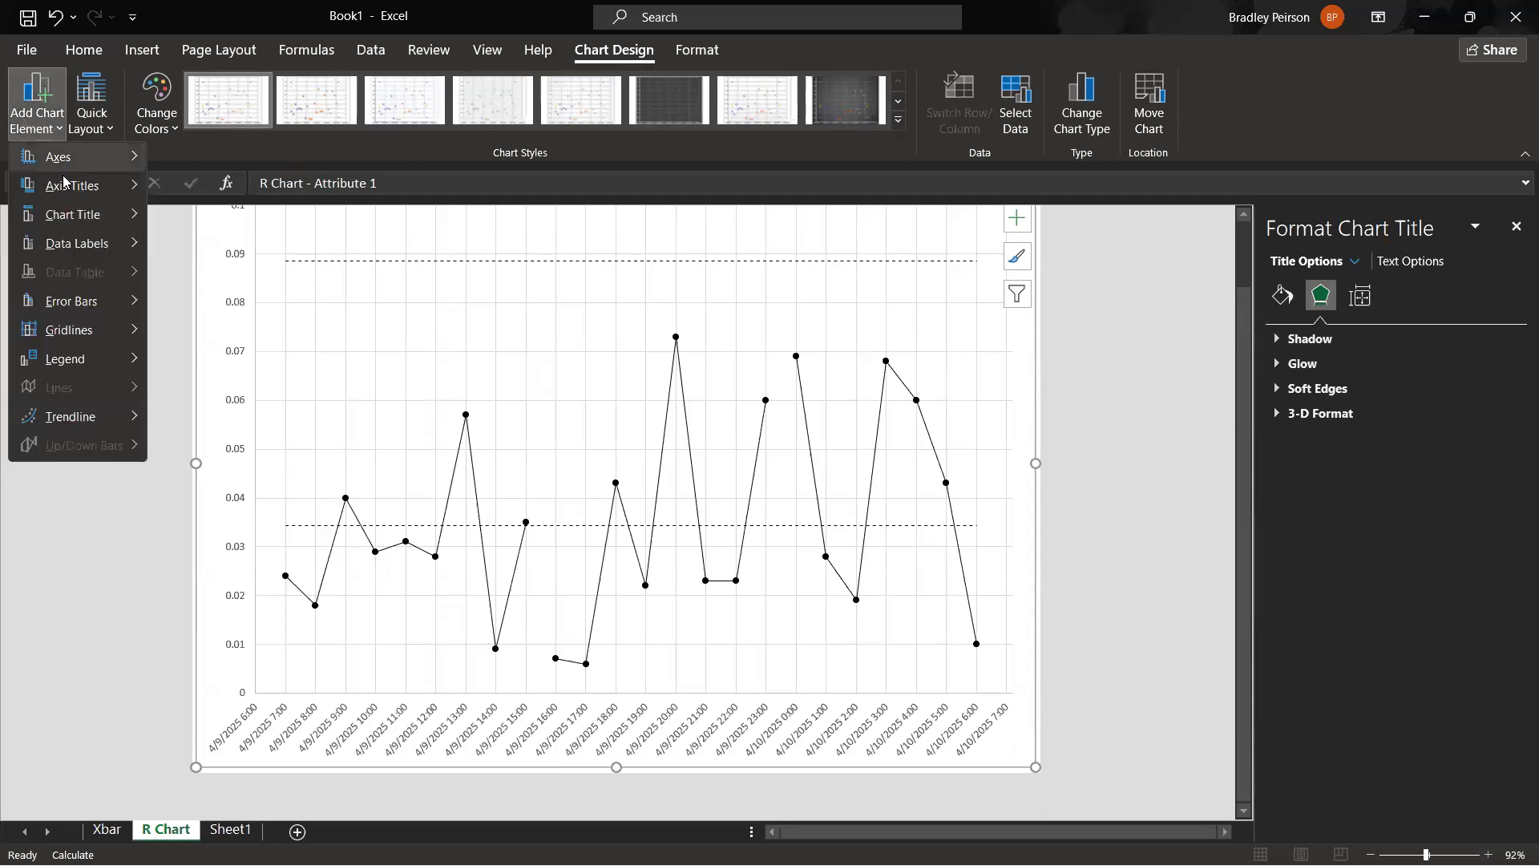
mouse_move(66, 188)
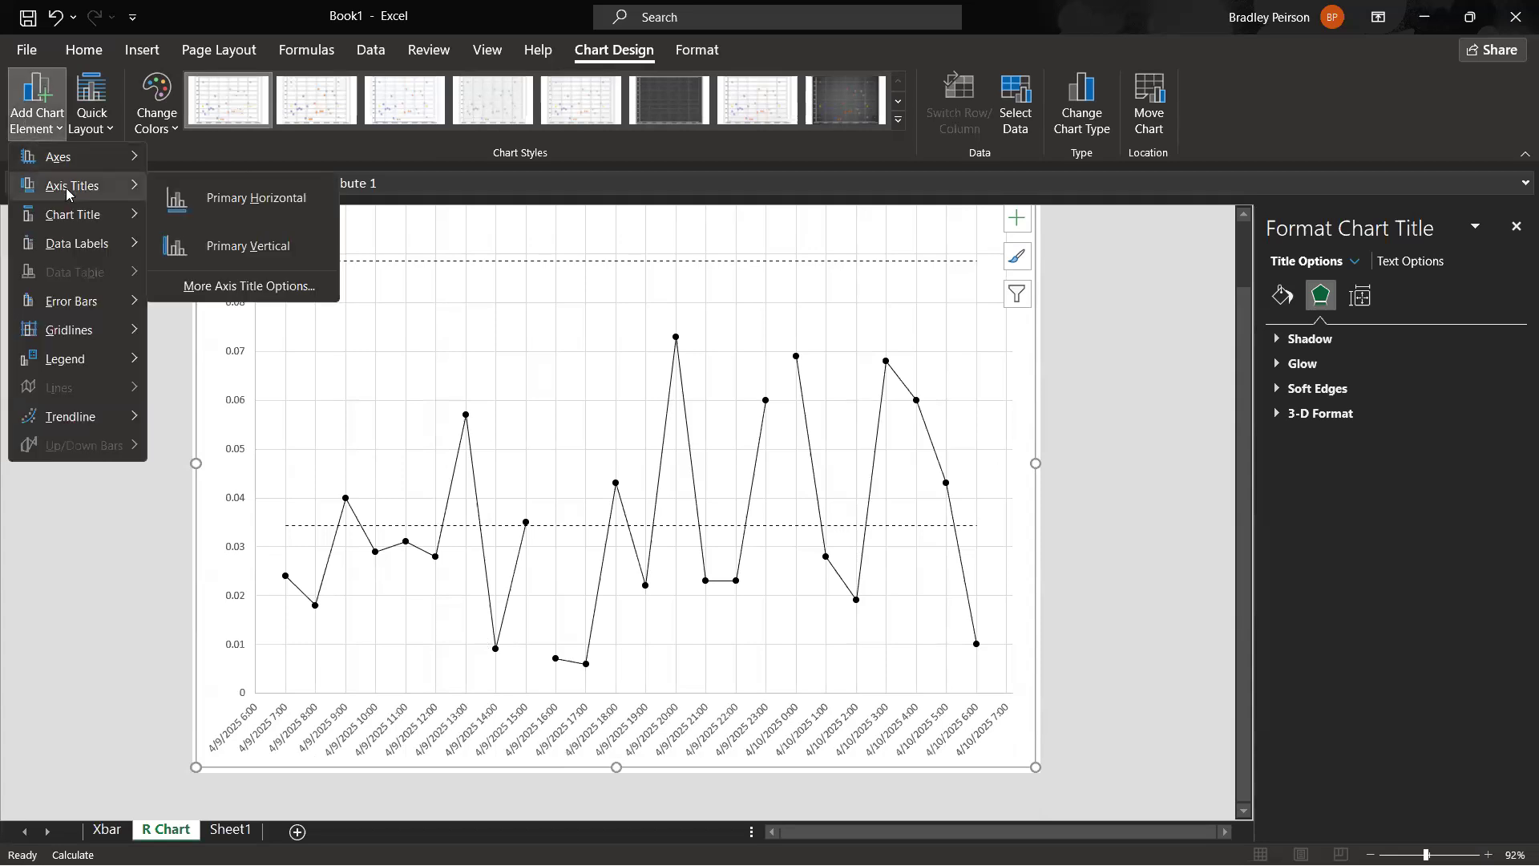
left_click(234, 200)
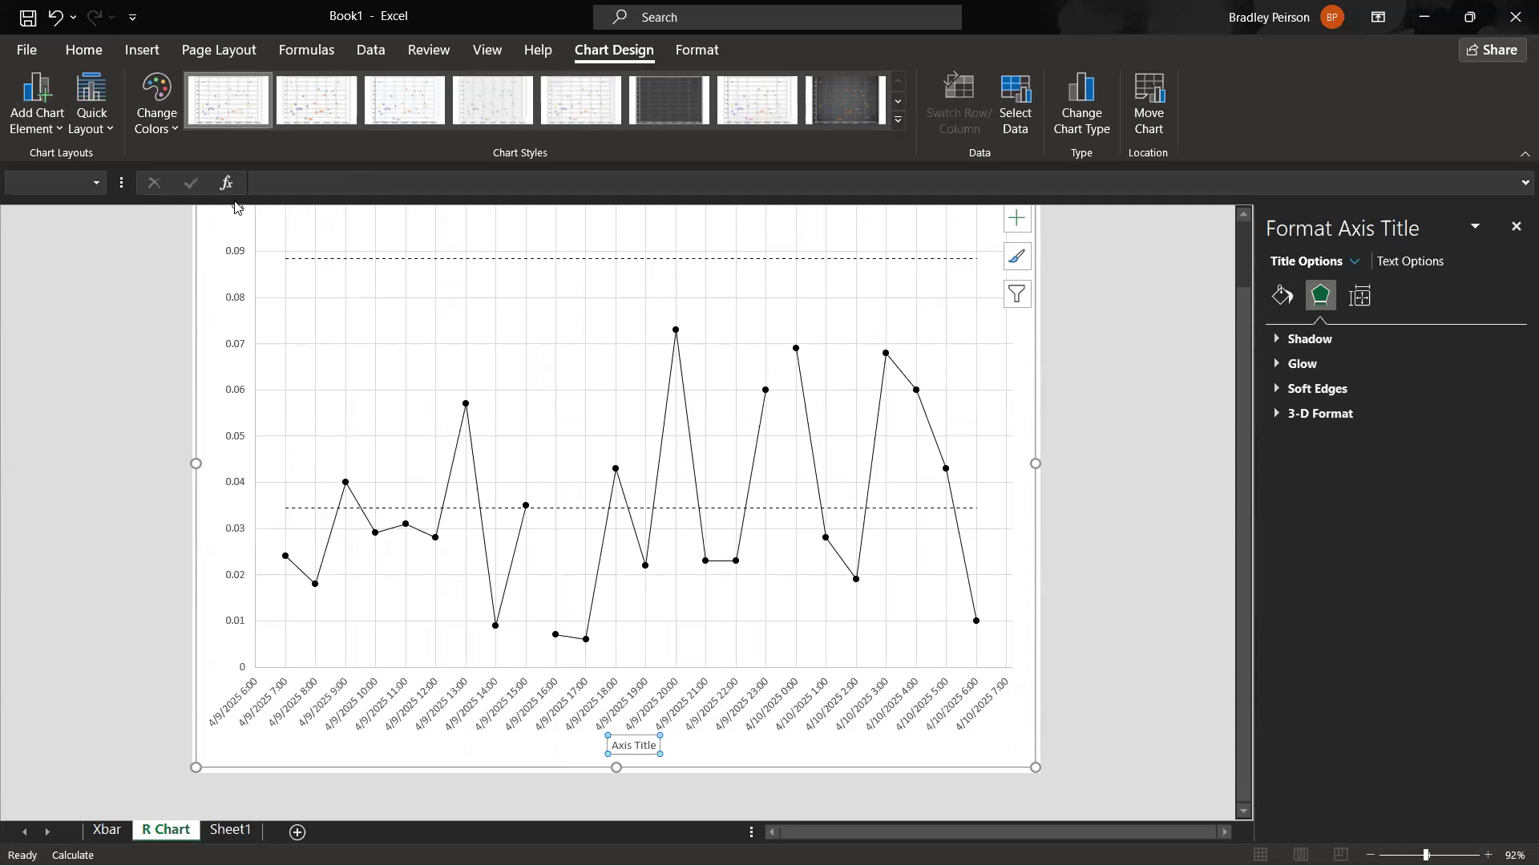
type("Date")
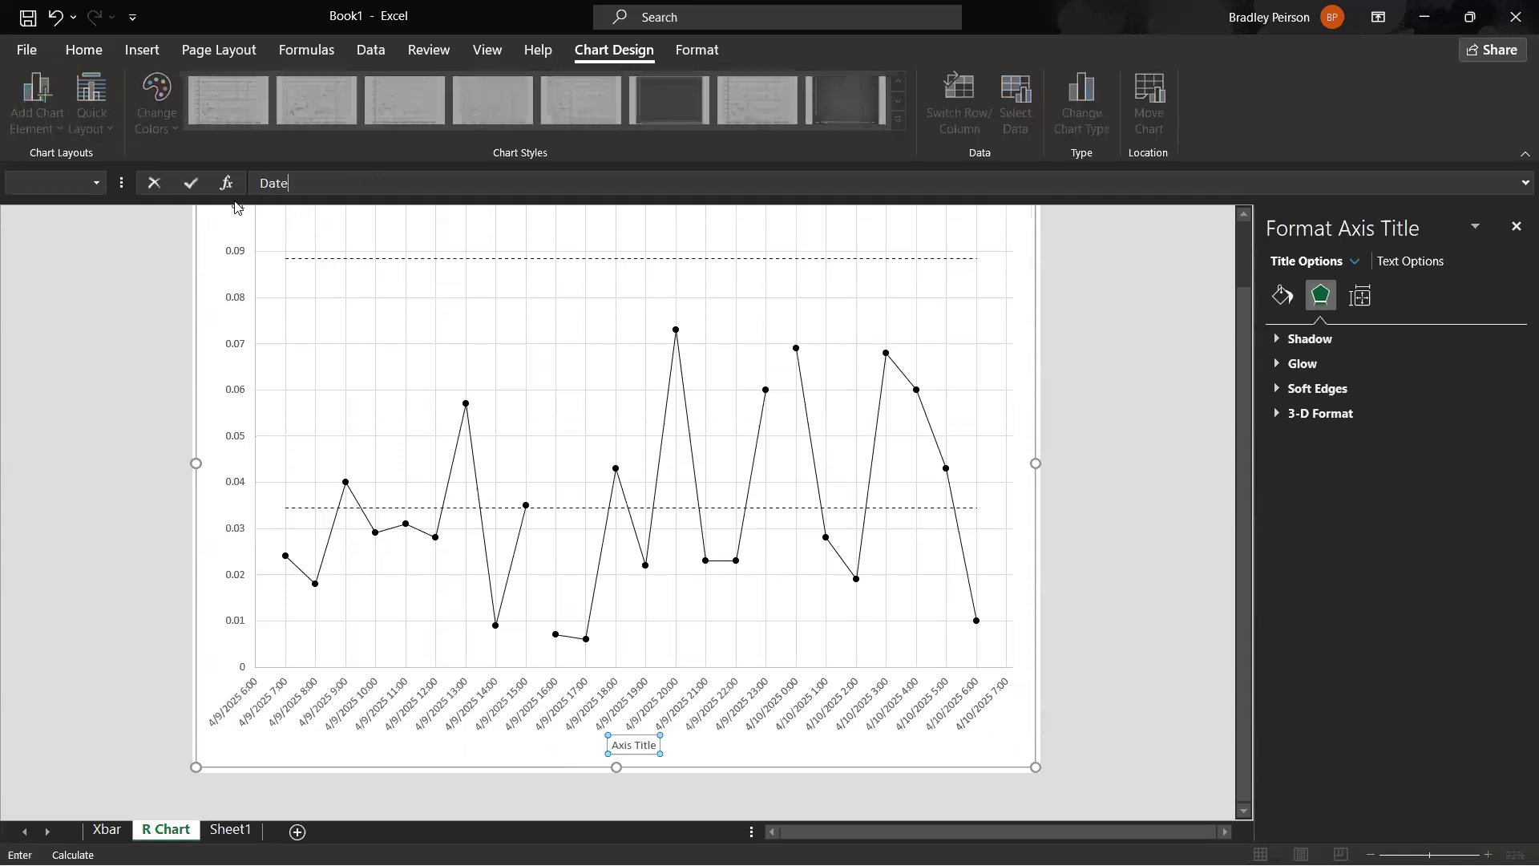
type(" and Time")
key("Return")
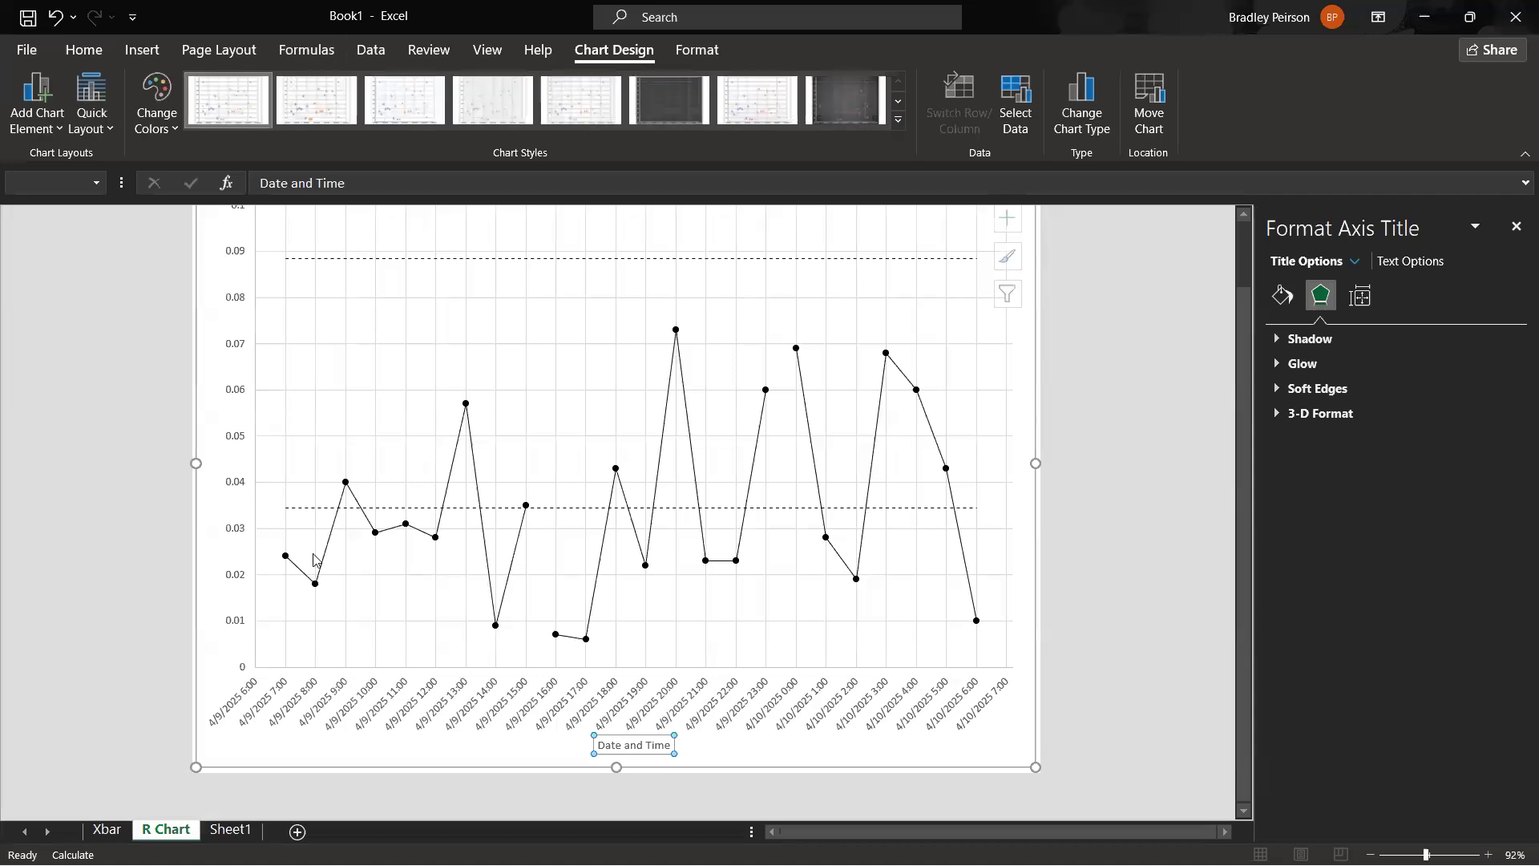
Step: Add a vertical axis title to the R chart reading "Range (in)"
left_click(43, 128)
mouse_move(72, 185)
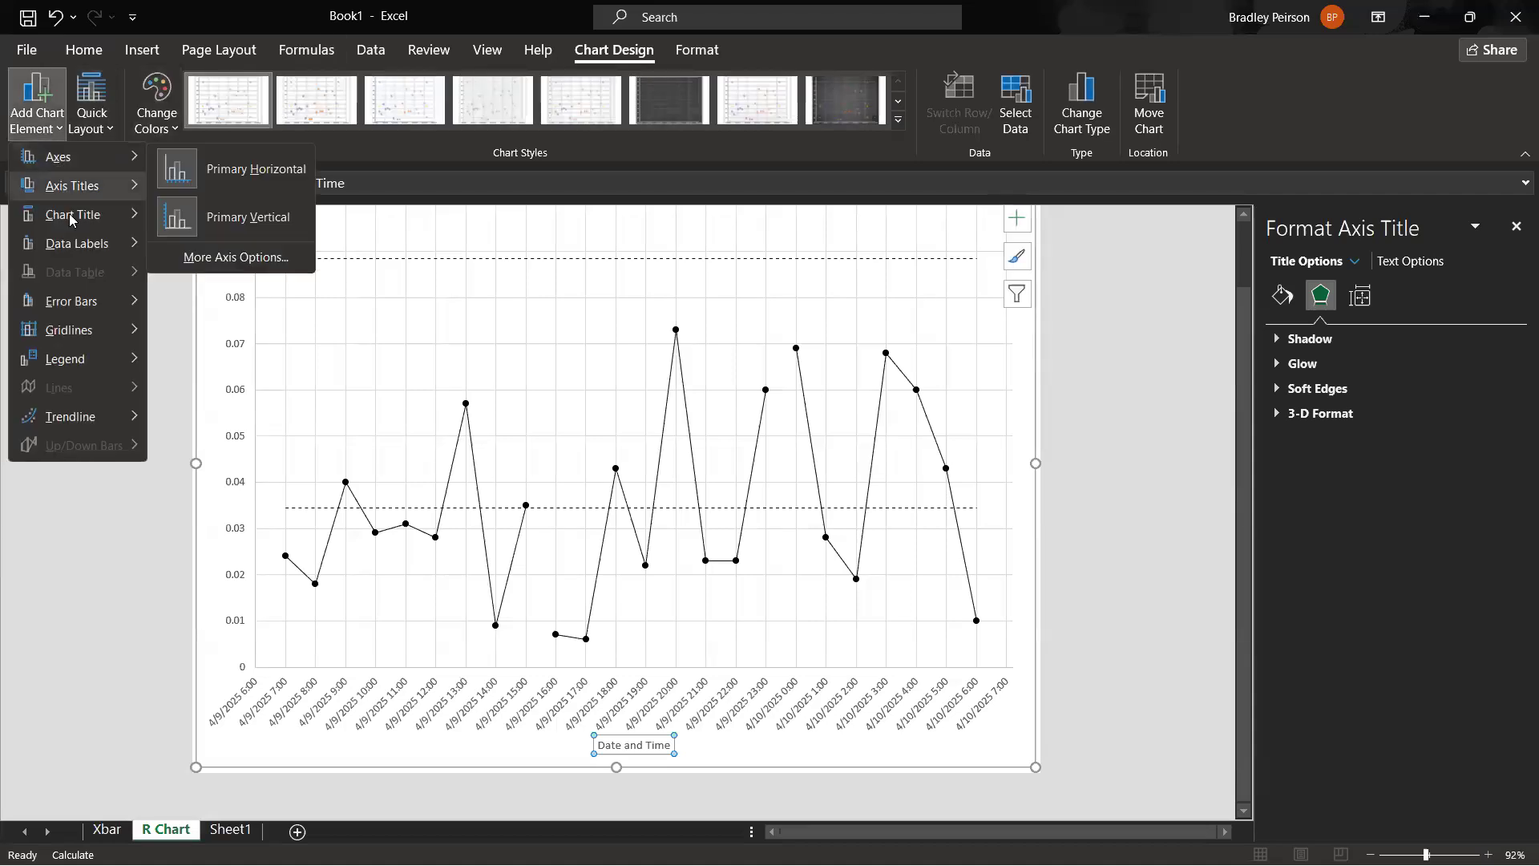
left_click(220, 246)
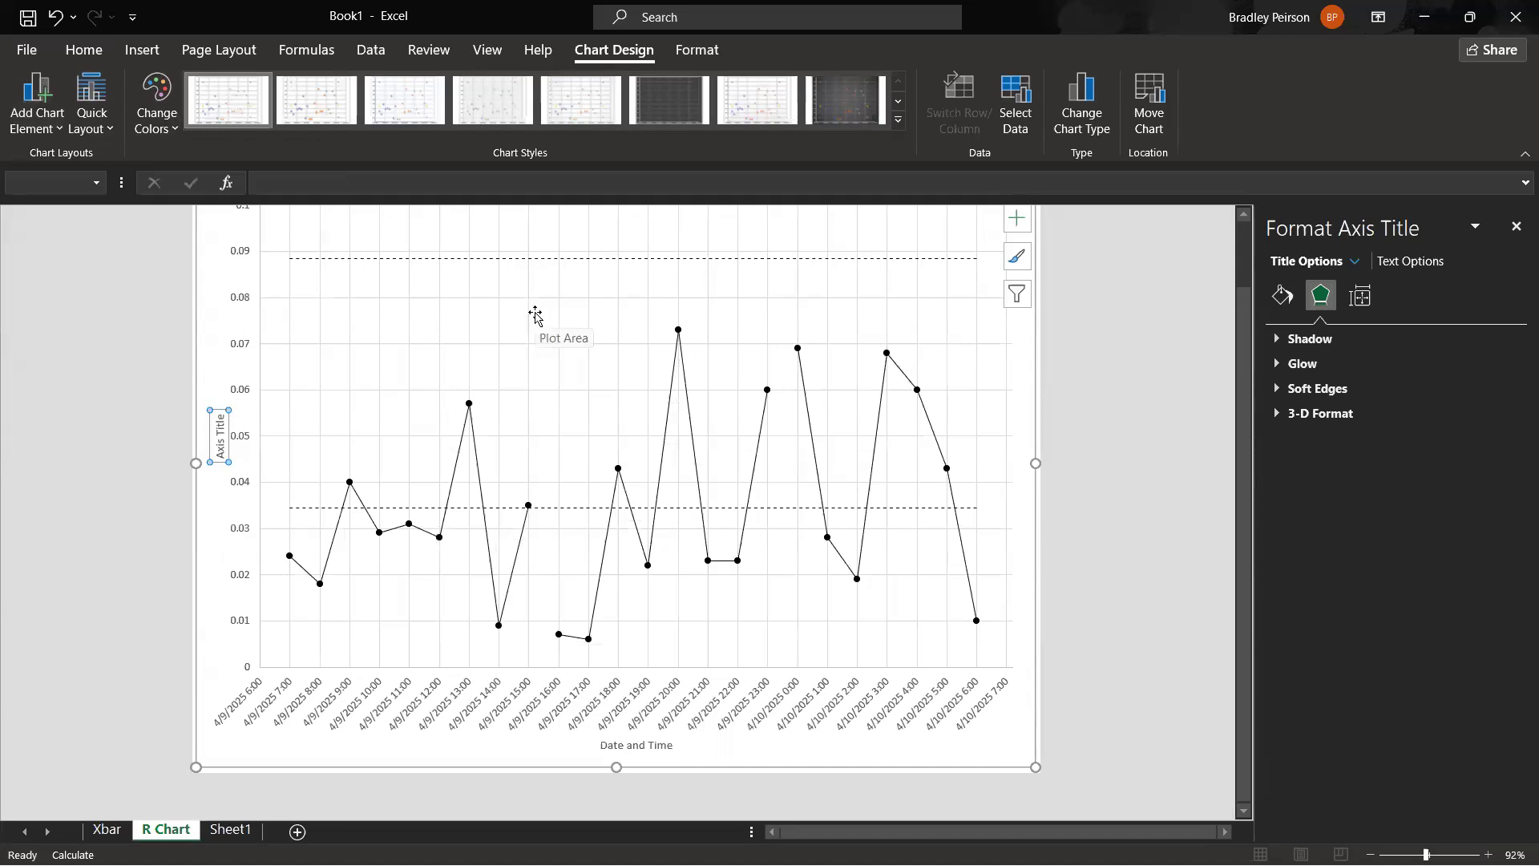
type("Range")
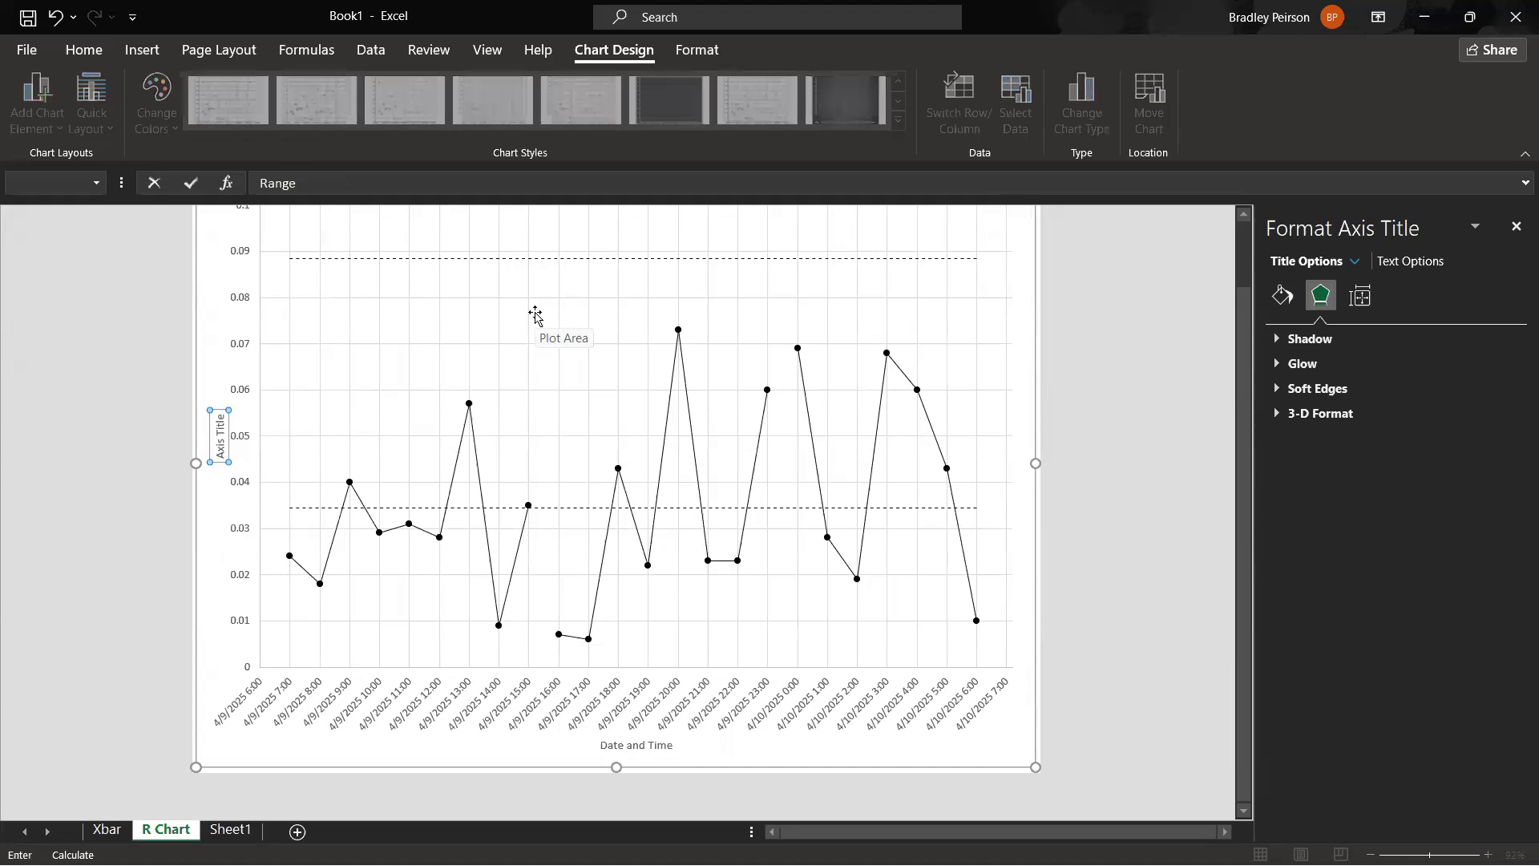
type(" (in)")
key("Return")
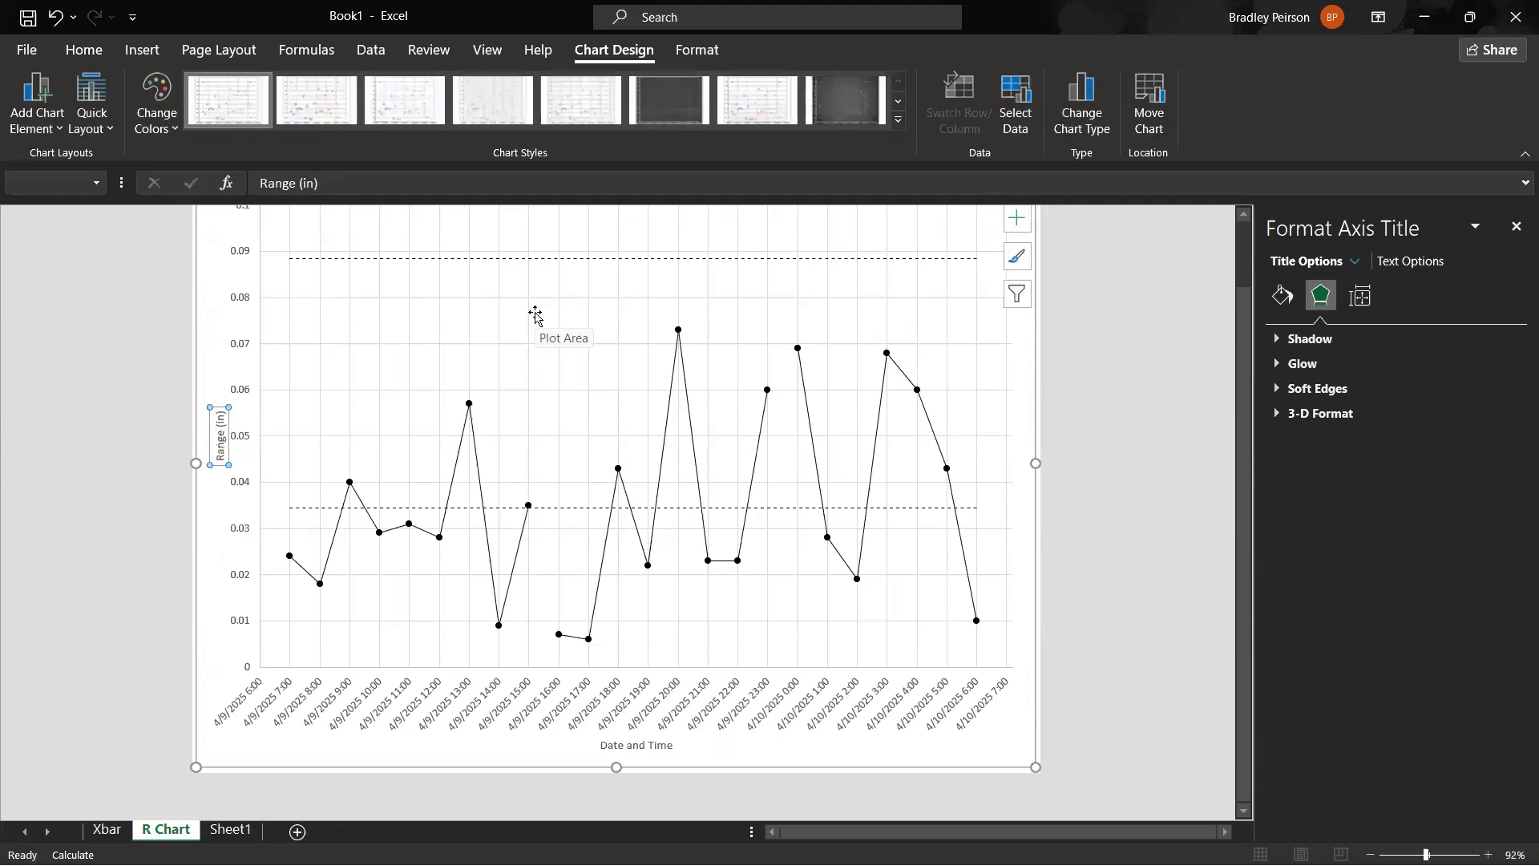
Step: Review the R chart's titles, plotted ranges, limit lines and gridlines
scroll(526, 433, "up", 2)
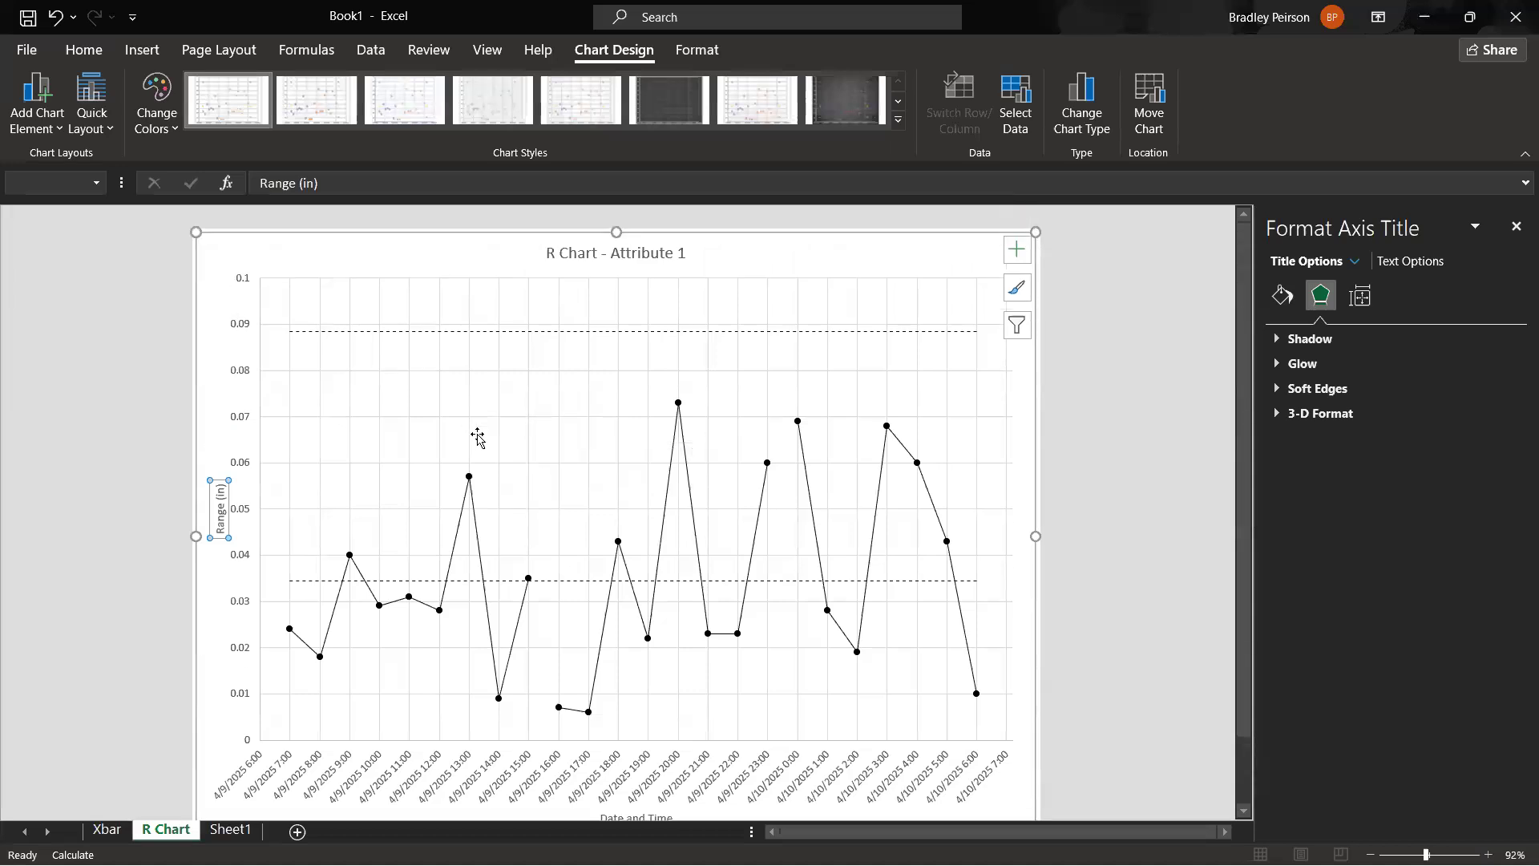
scroll(478, 437, "down", 1)
left_click(1059, 580)
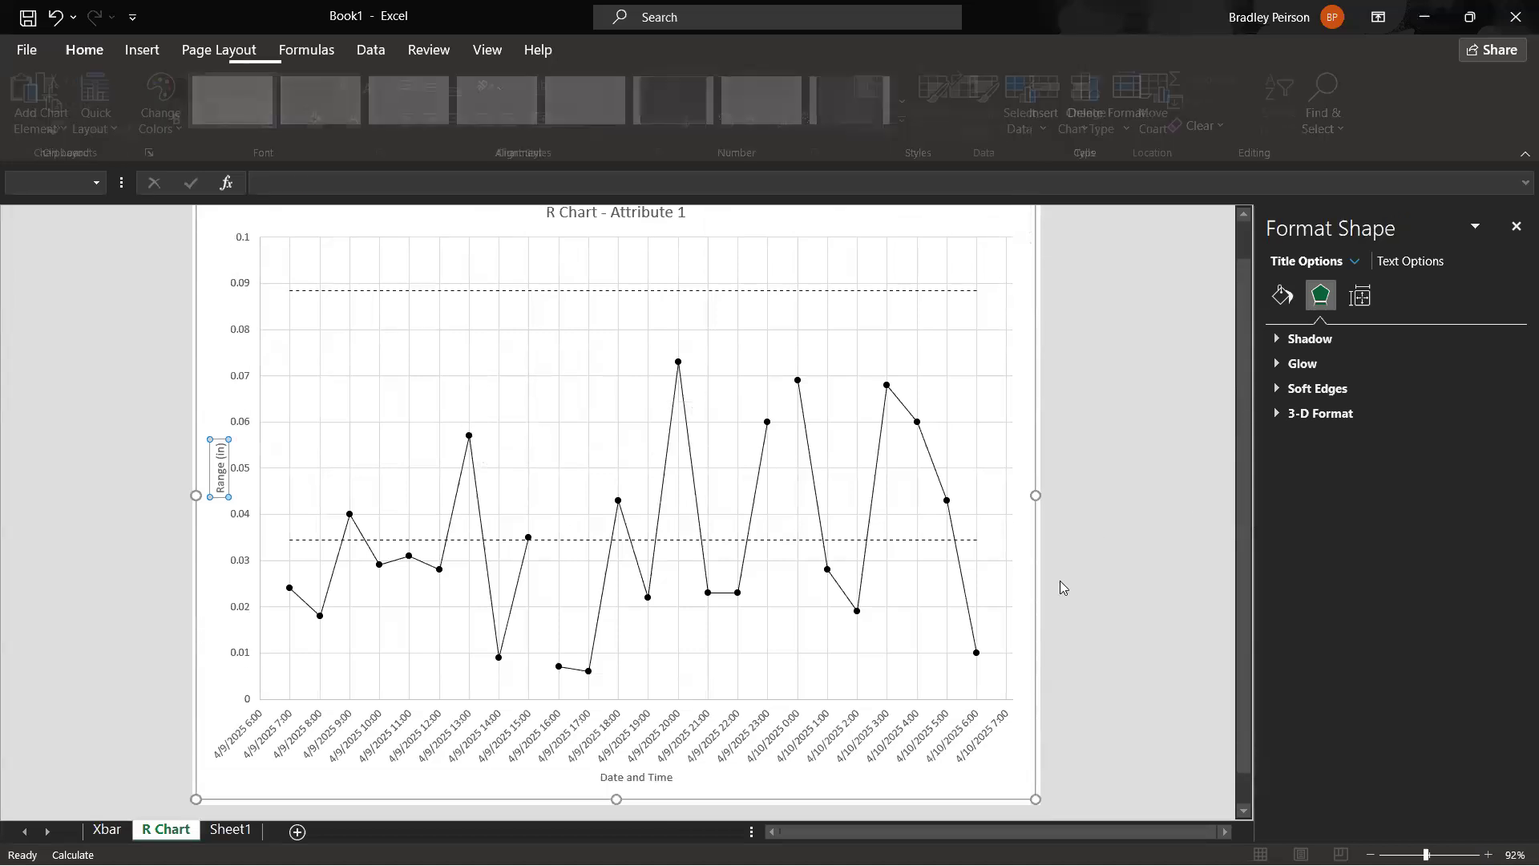
scroll(484, 477, "up", 1)
scroll(484, 477, "down", 1)
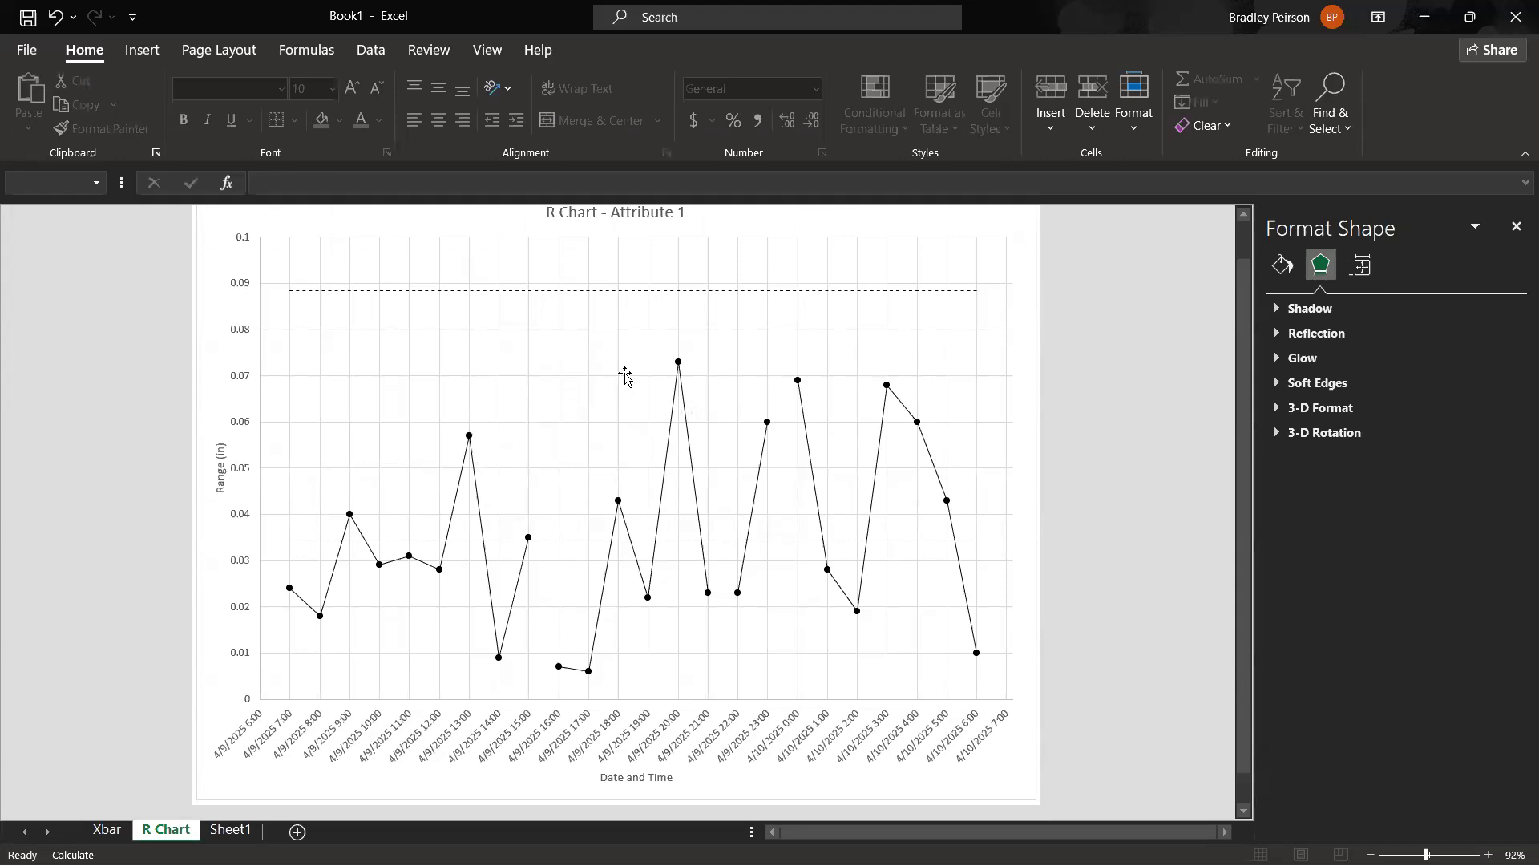
left_click(560, 368)
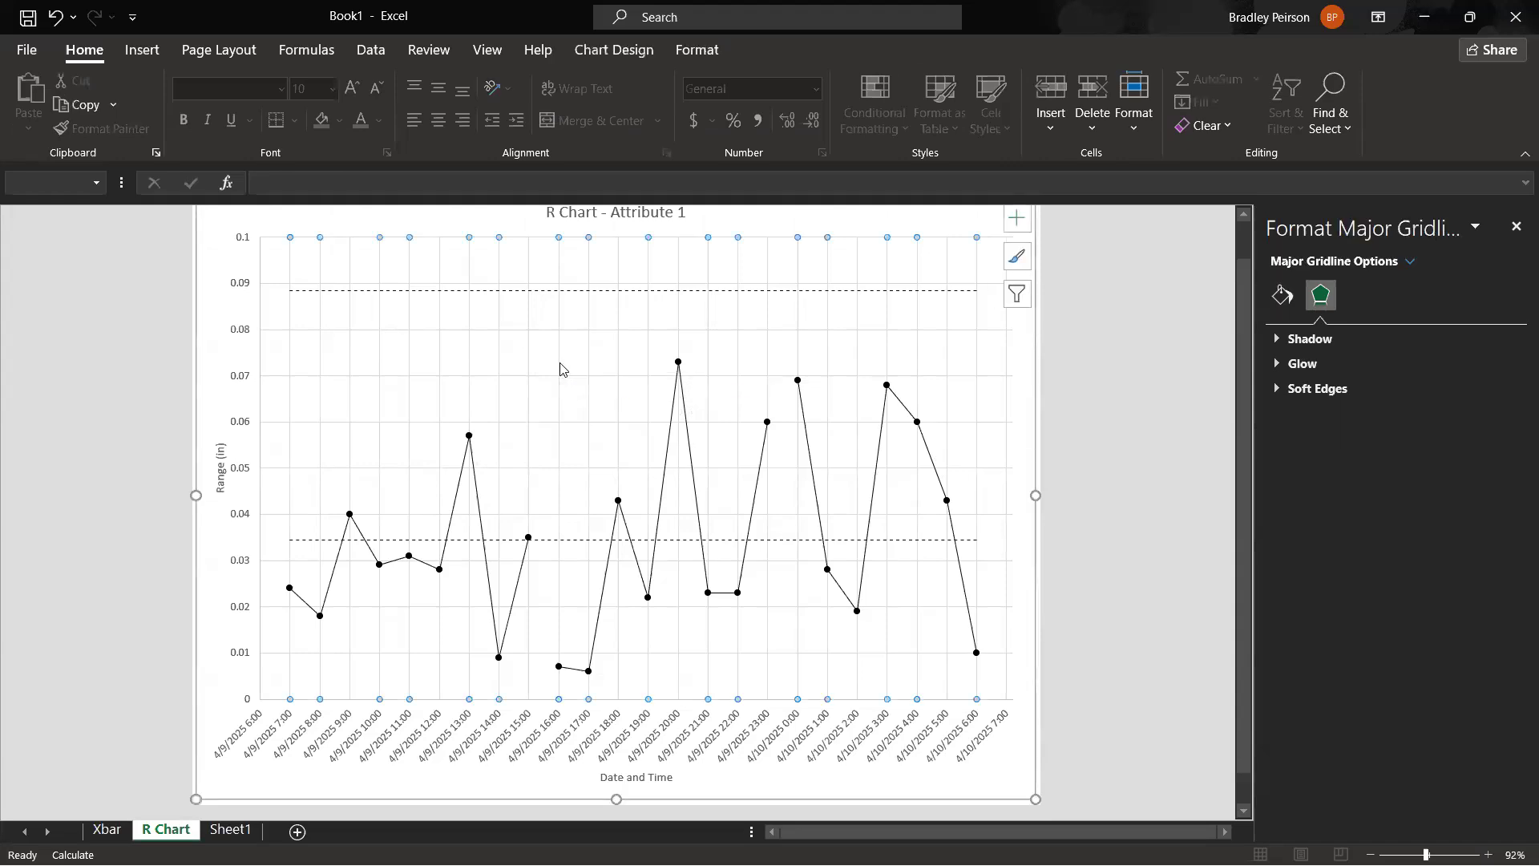
left_click(577, 363)
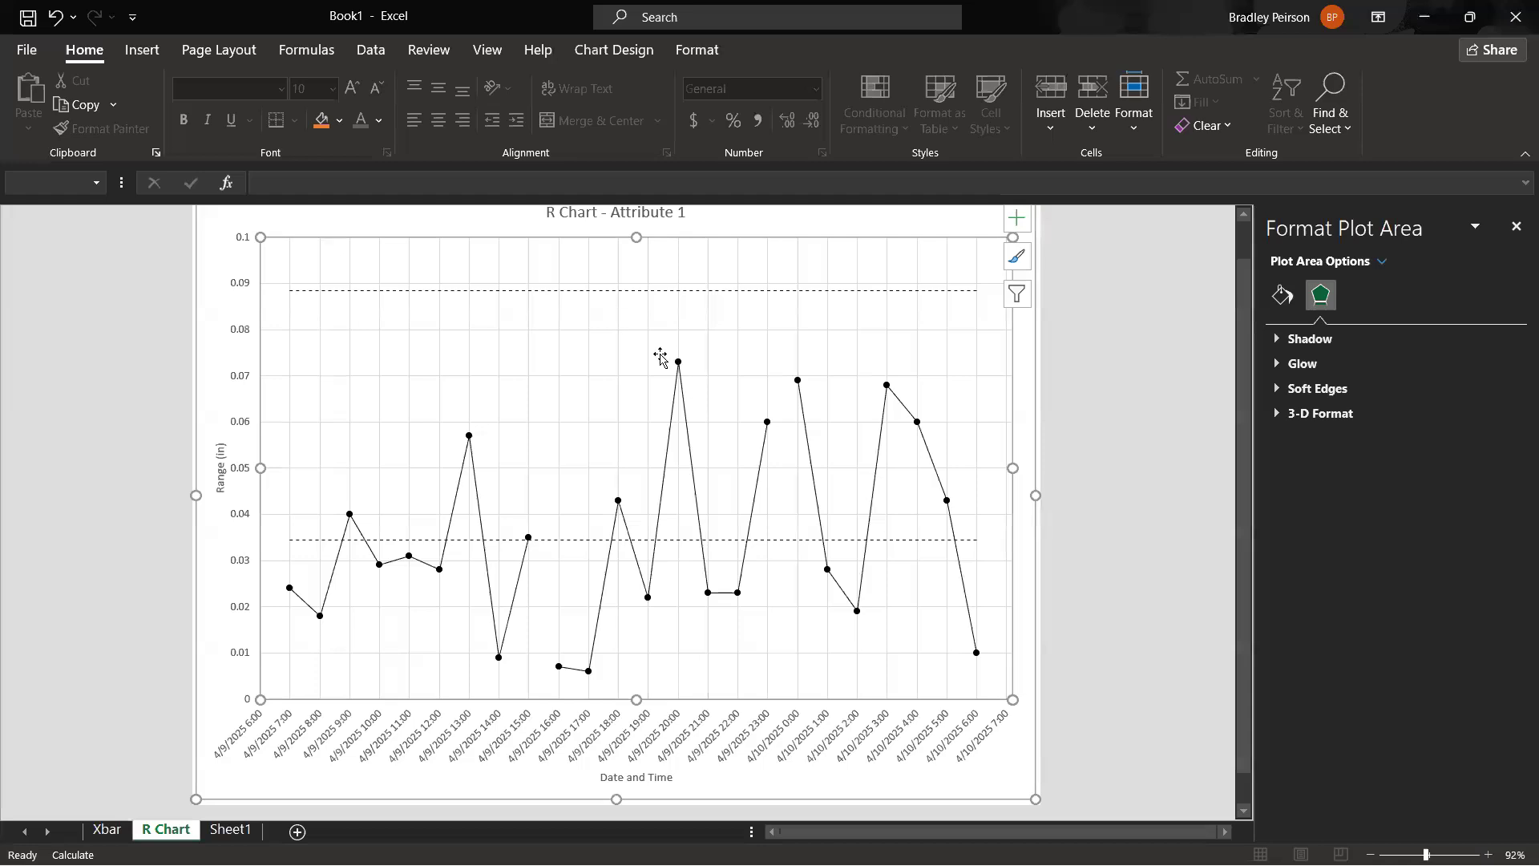
left_click(1072, 436)
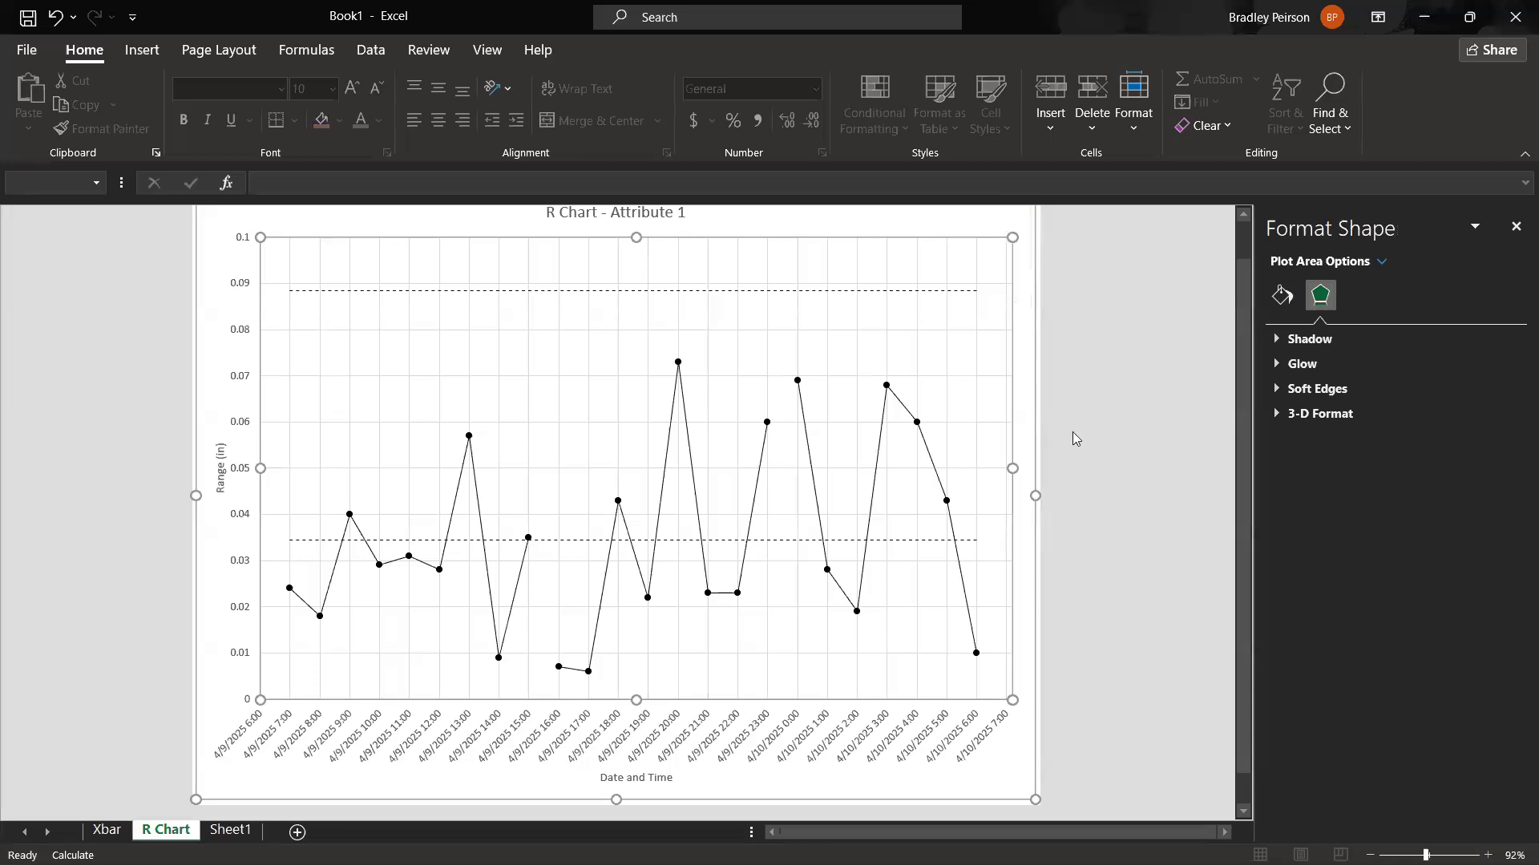
left_click(608, 359)
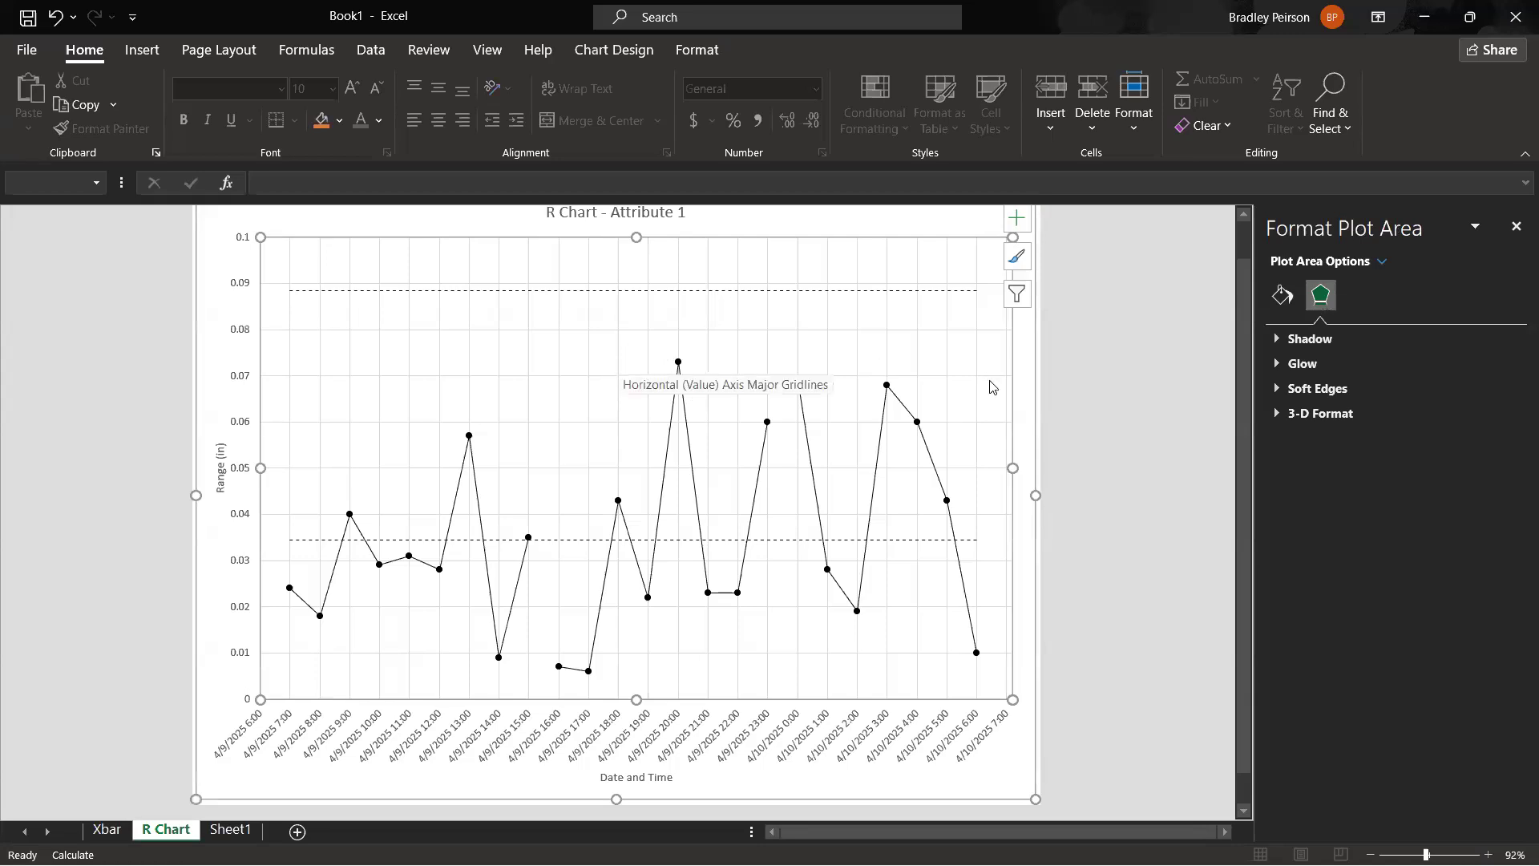
left_click(1107, 413)
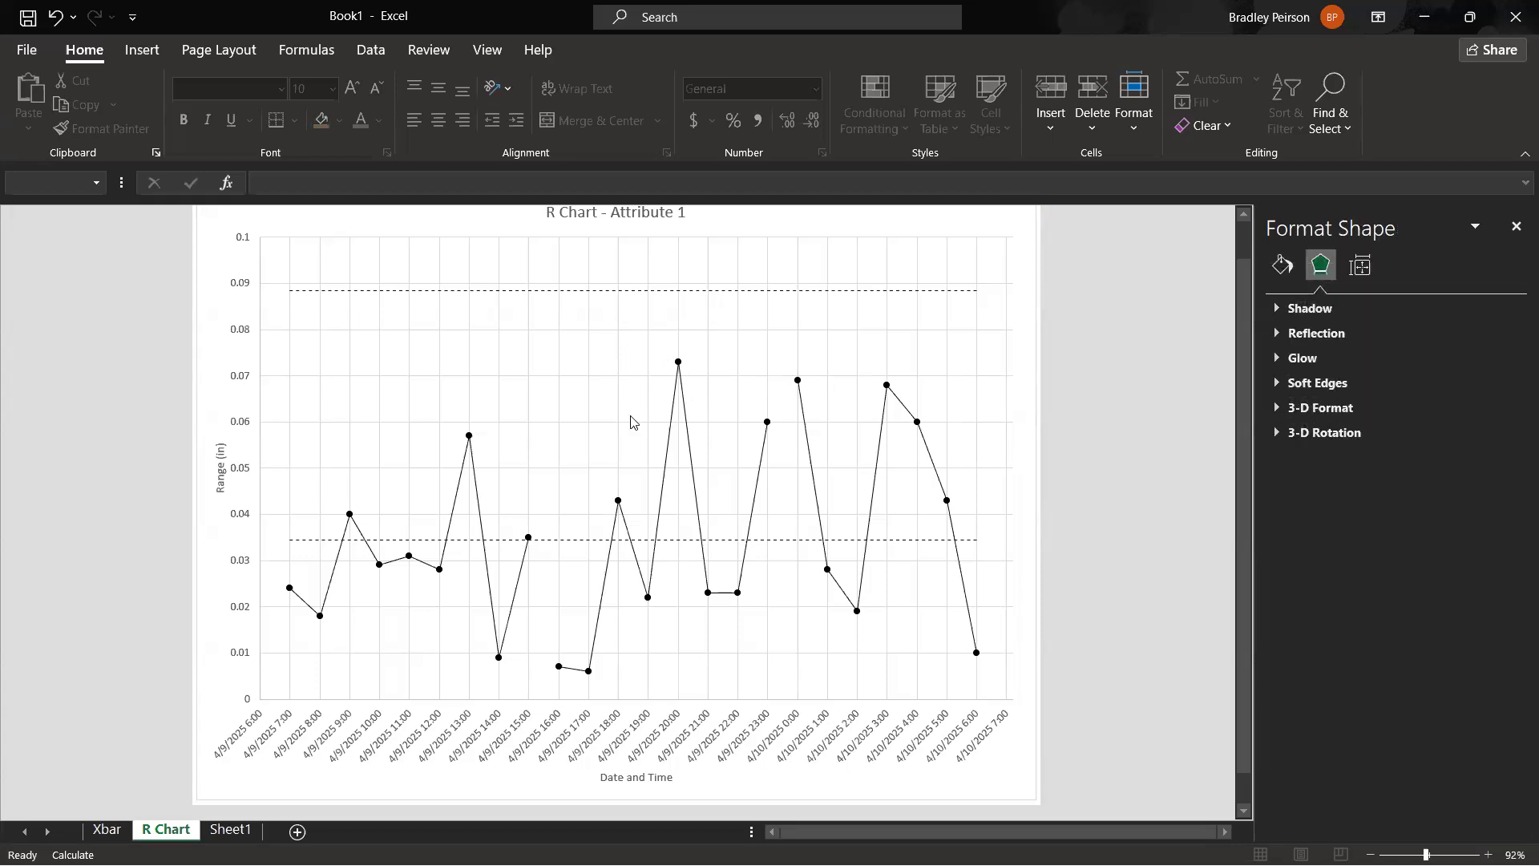
left_click(590, 367)
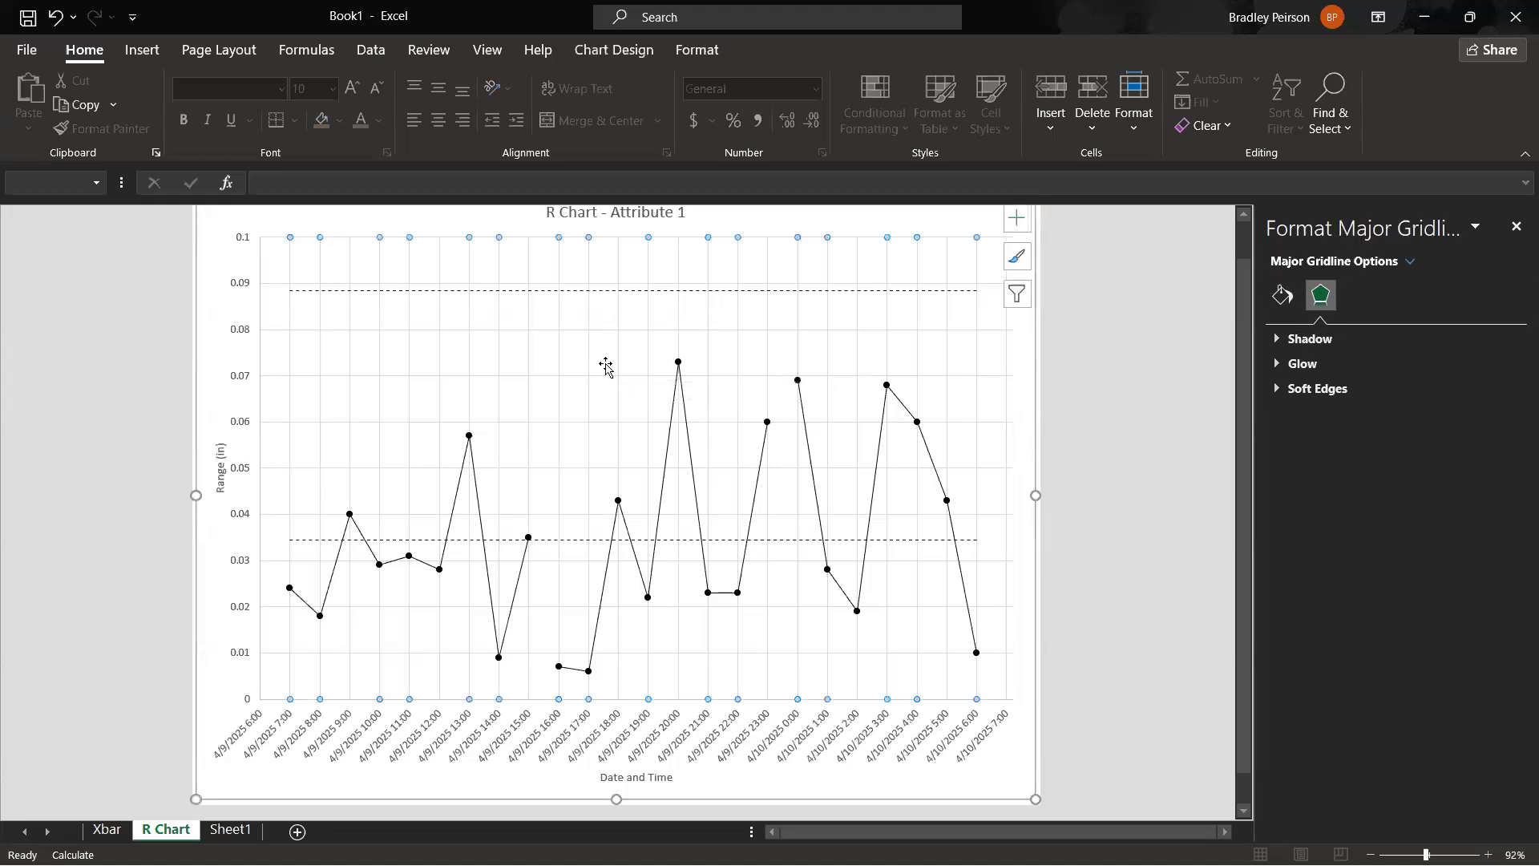
left_click(604, 364)
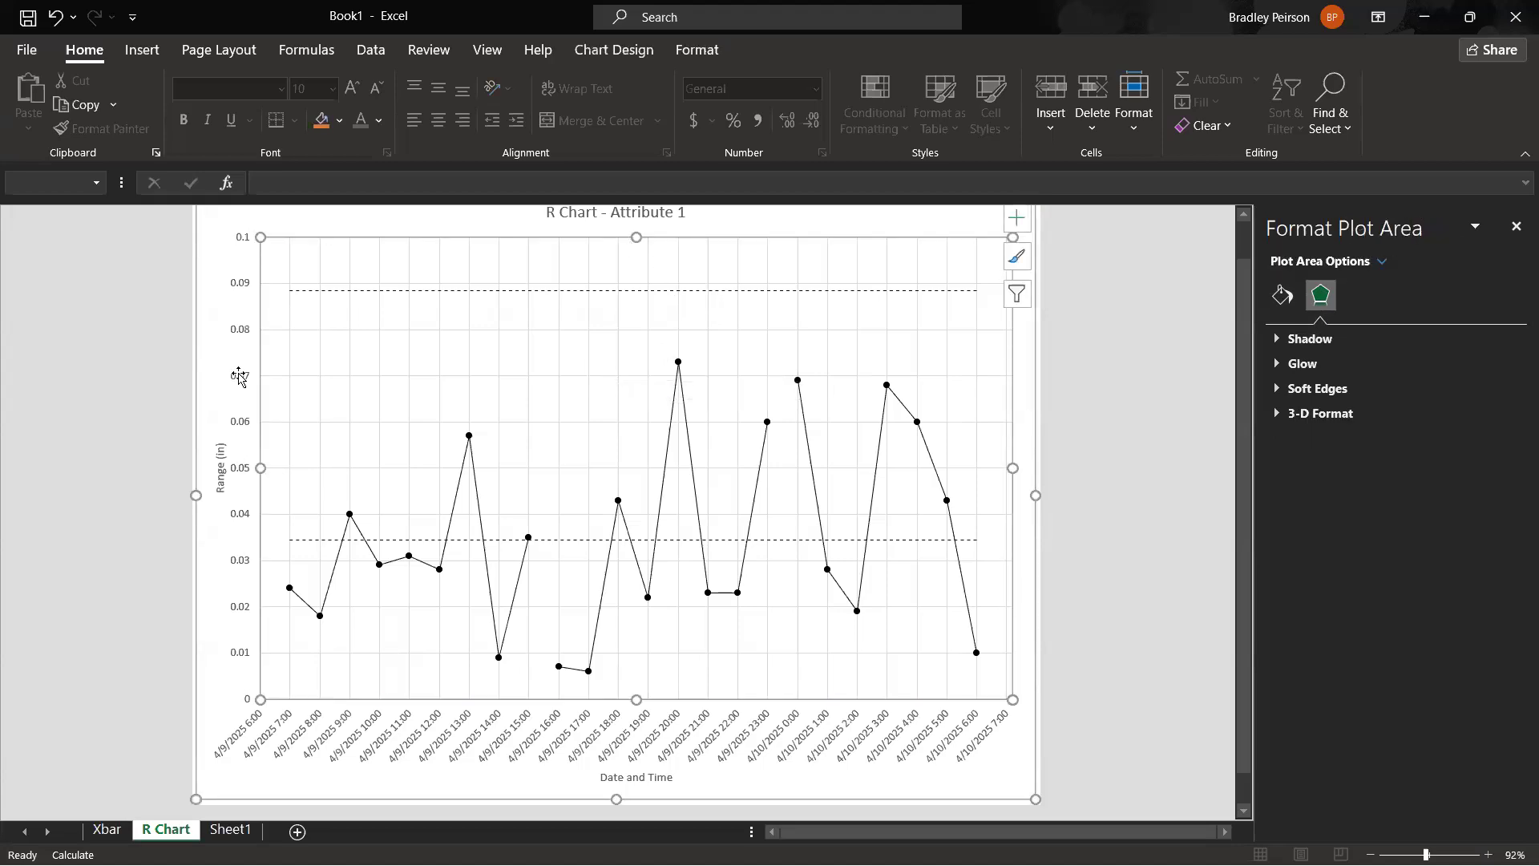
Step: Delete the vertical and horizontal major gridlines from the R chart
left_click(606, 251)
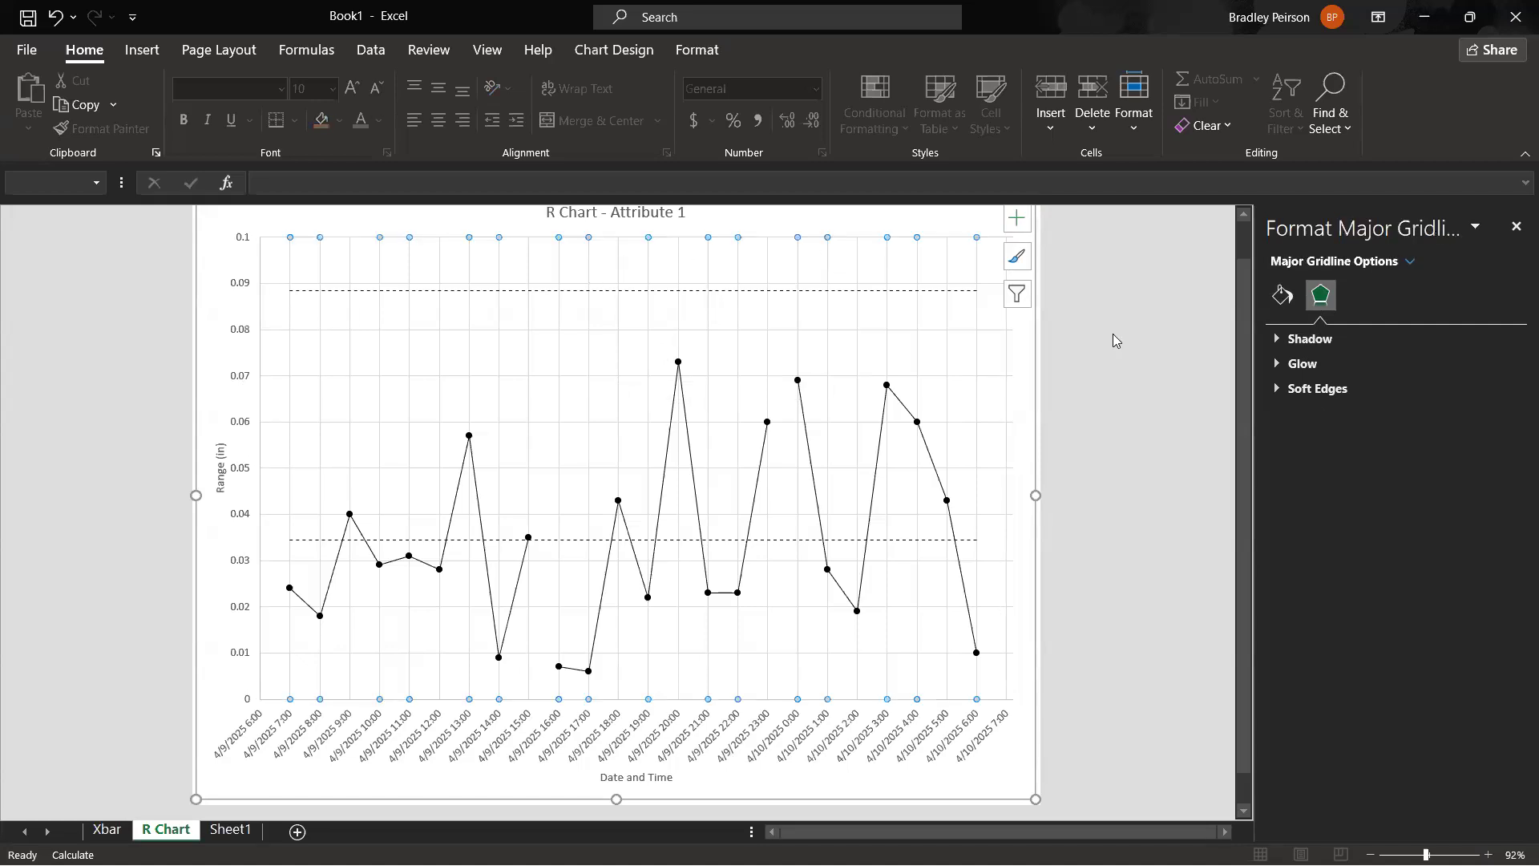
key("Escape")
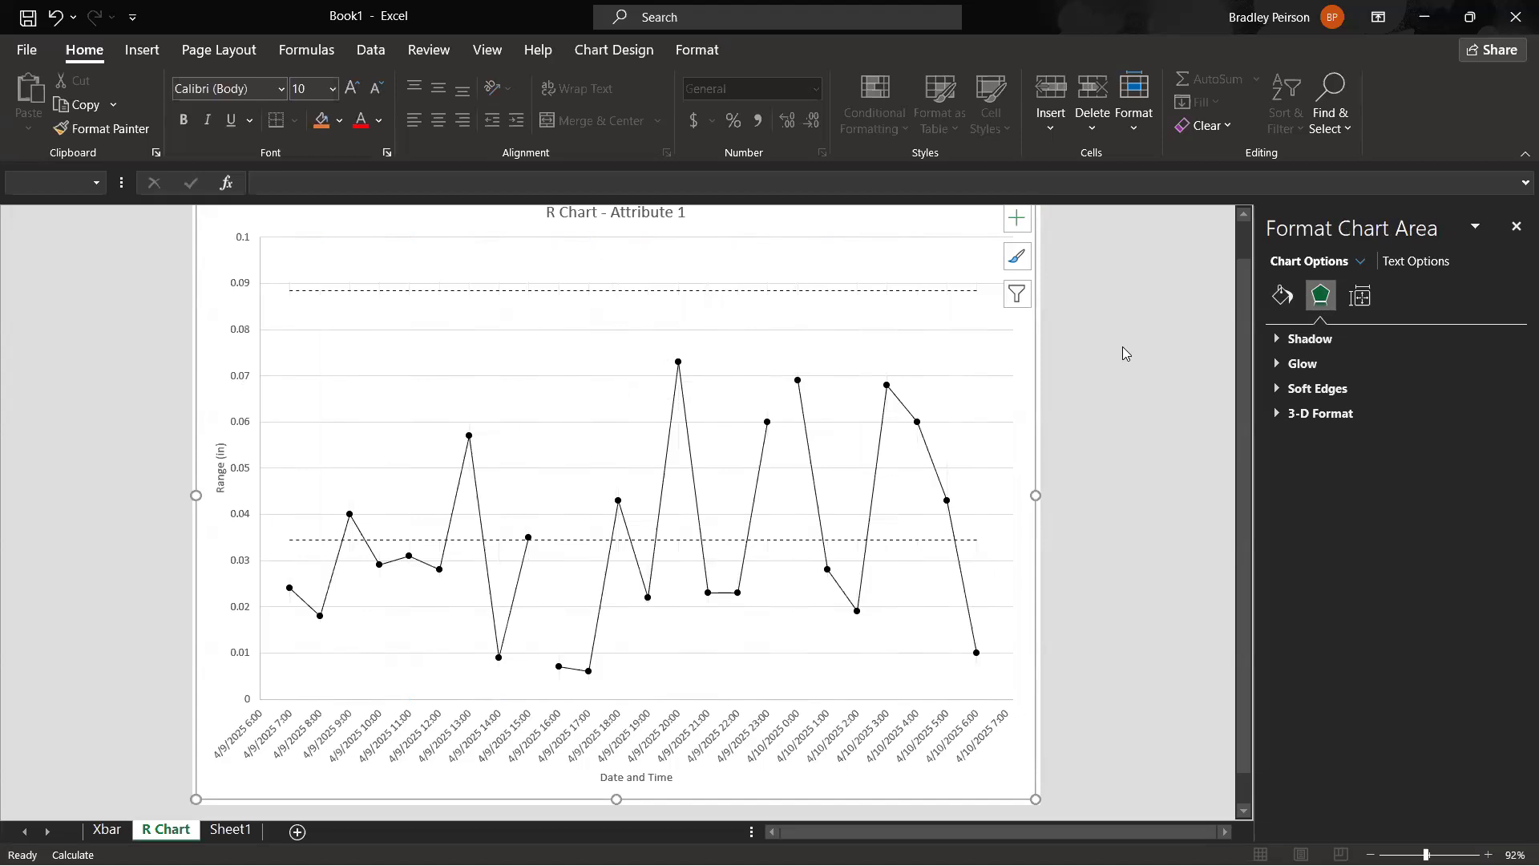
left_click(964, 330)
key("Escape")
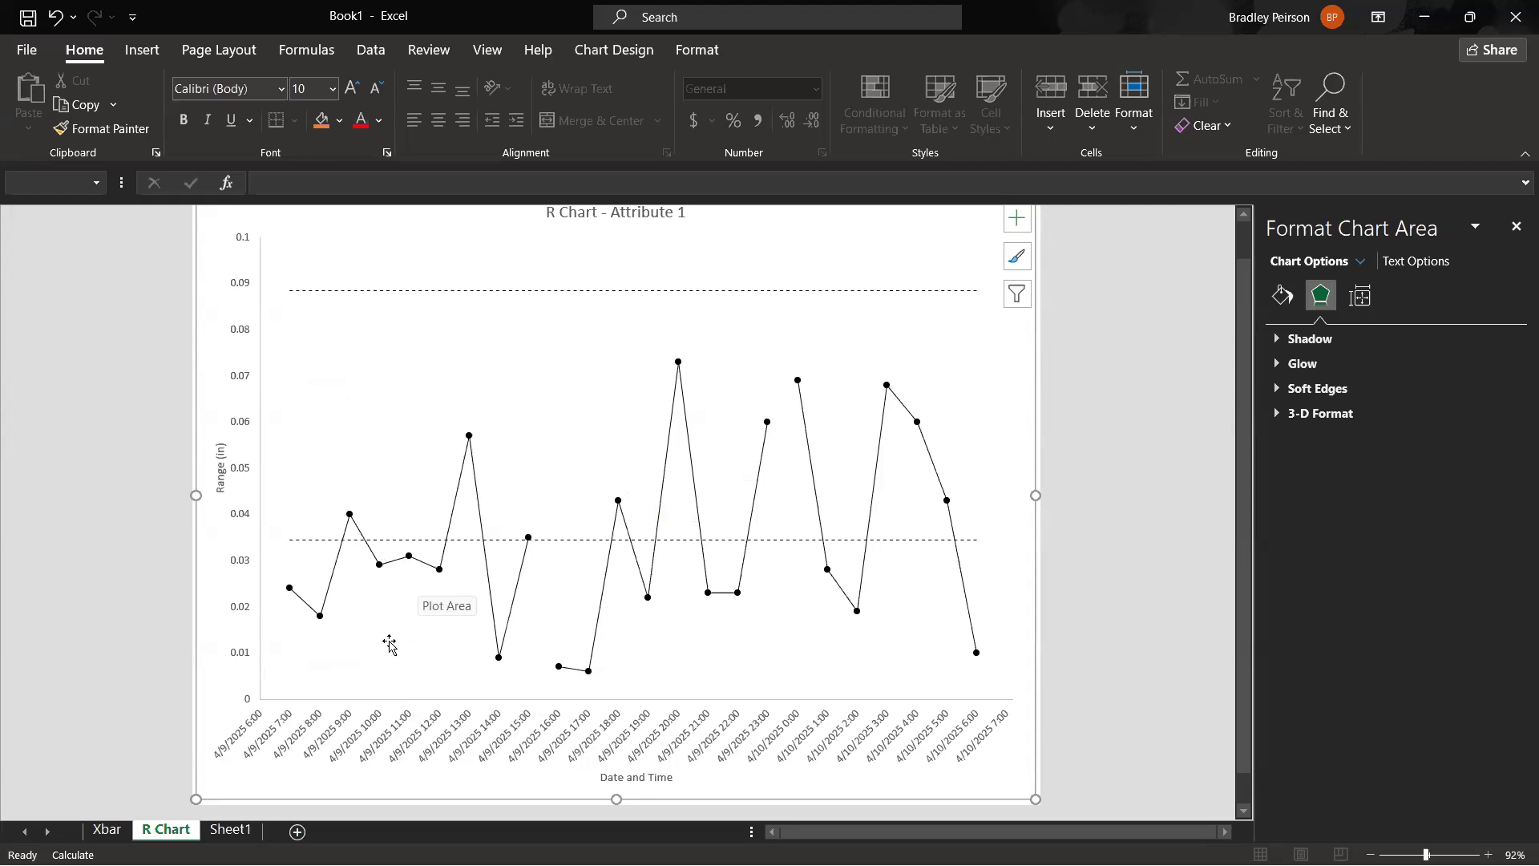
Step: Make the R chart's horizontal axis line solid black
left_click(337, 705)
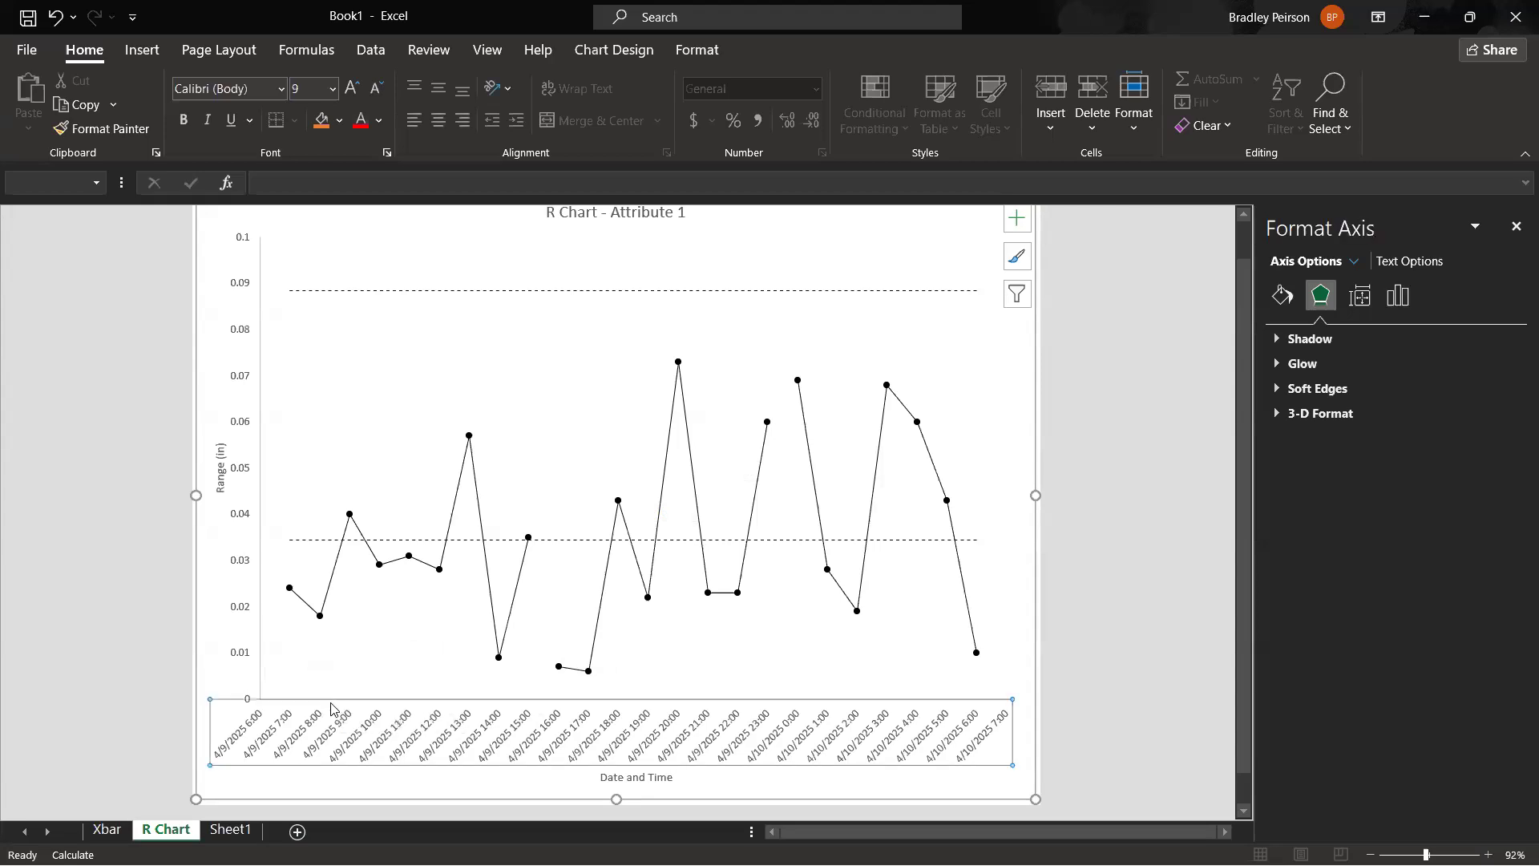
left_click(1281, 301)
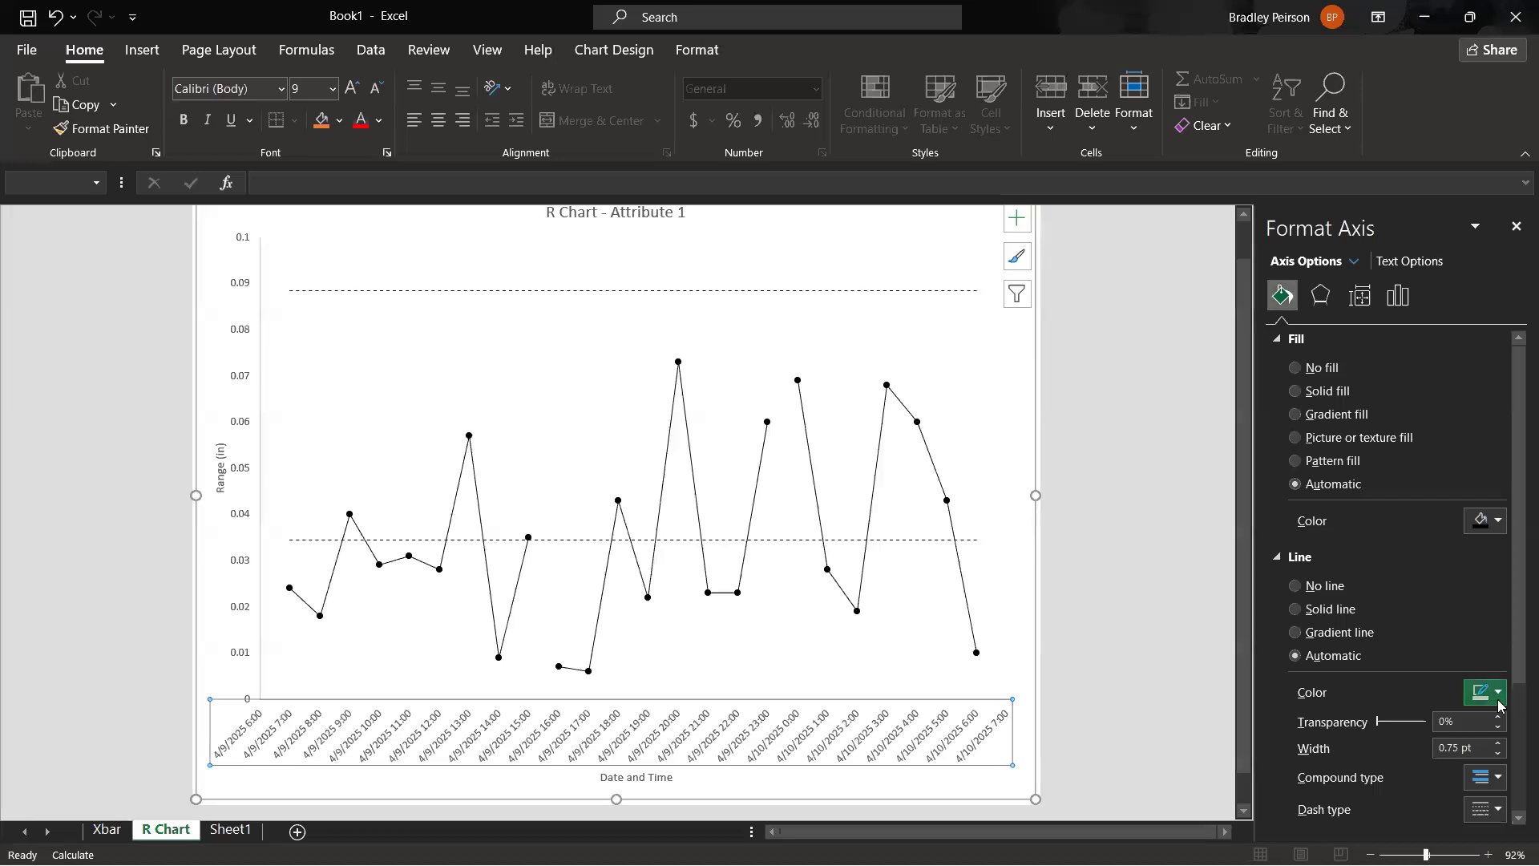
left_click(1497, 699)
left_click(1402, 505)
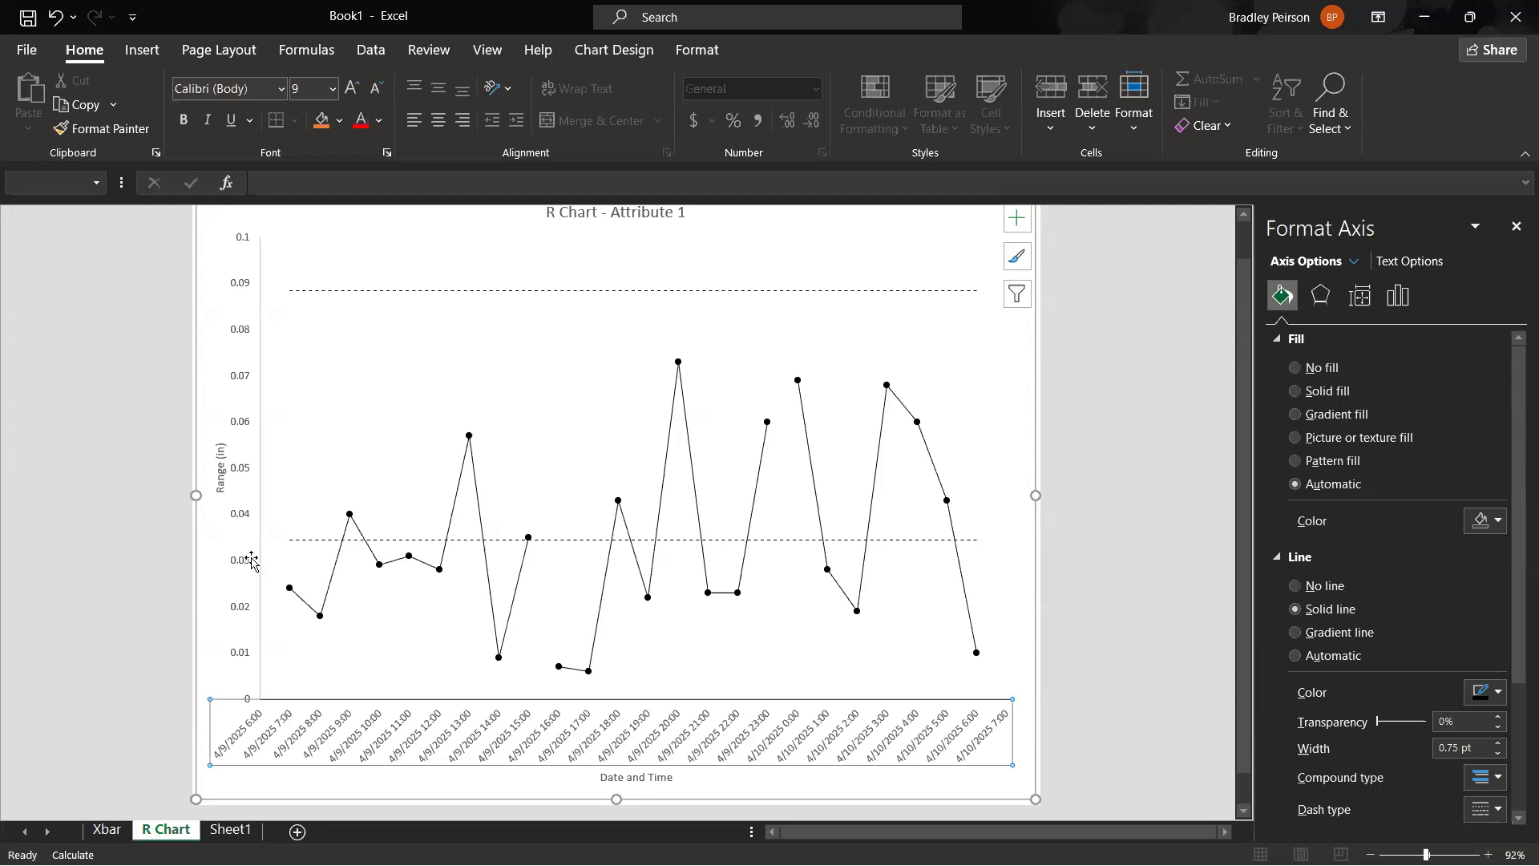
left_click(140, 665)
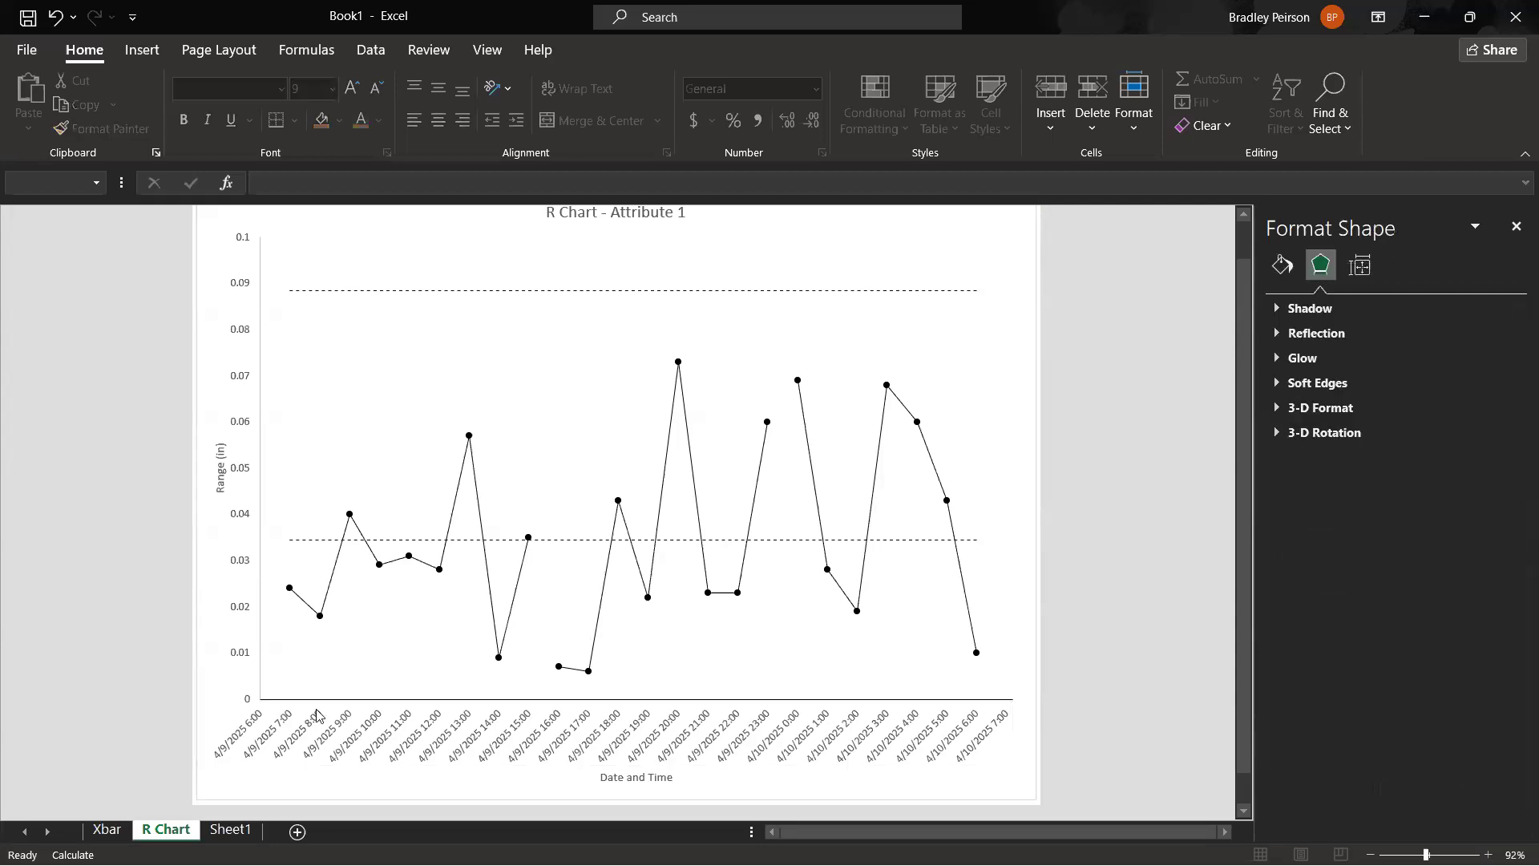
Step: Set the major tick marks of the R chart's horizontal axis to Outside
left_click(255, 689)
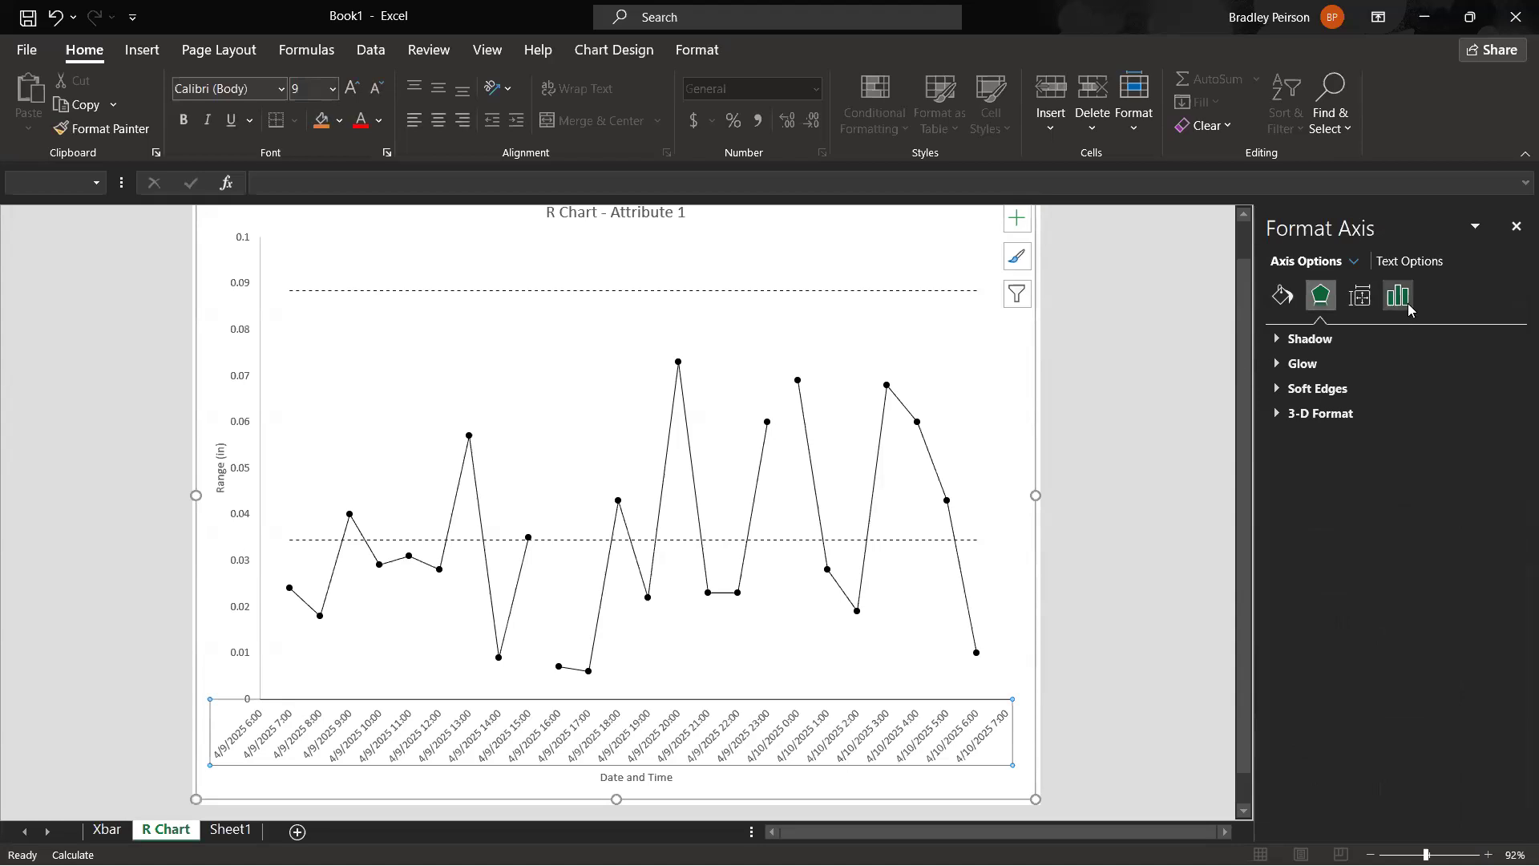
left_click(1409, 308)
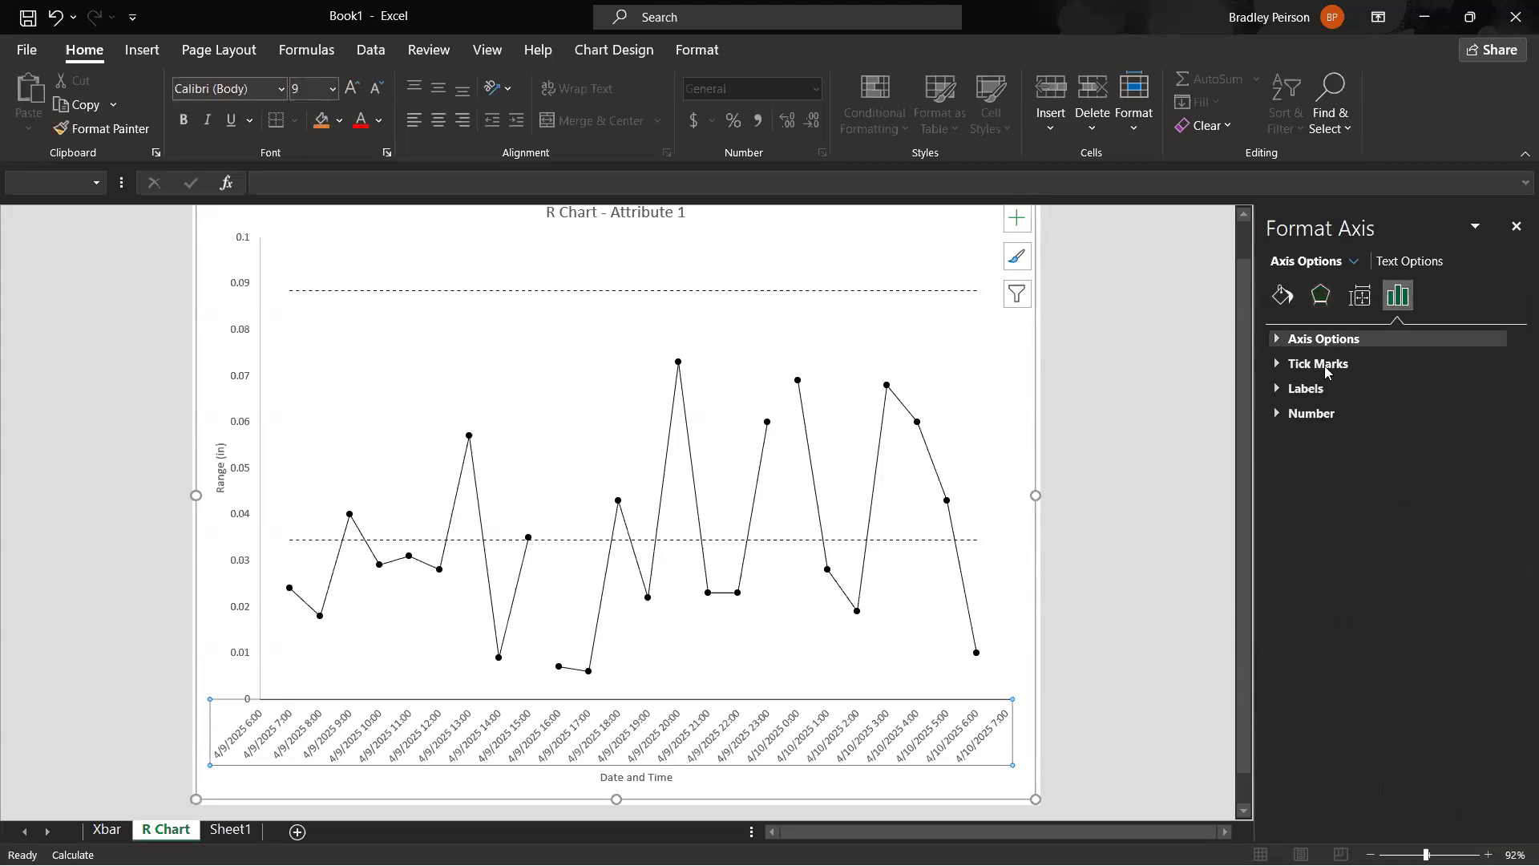
left_click(1325, 365)
left_click(1456, 391)
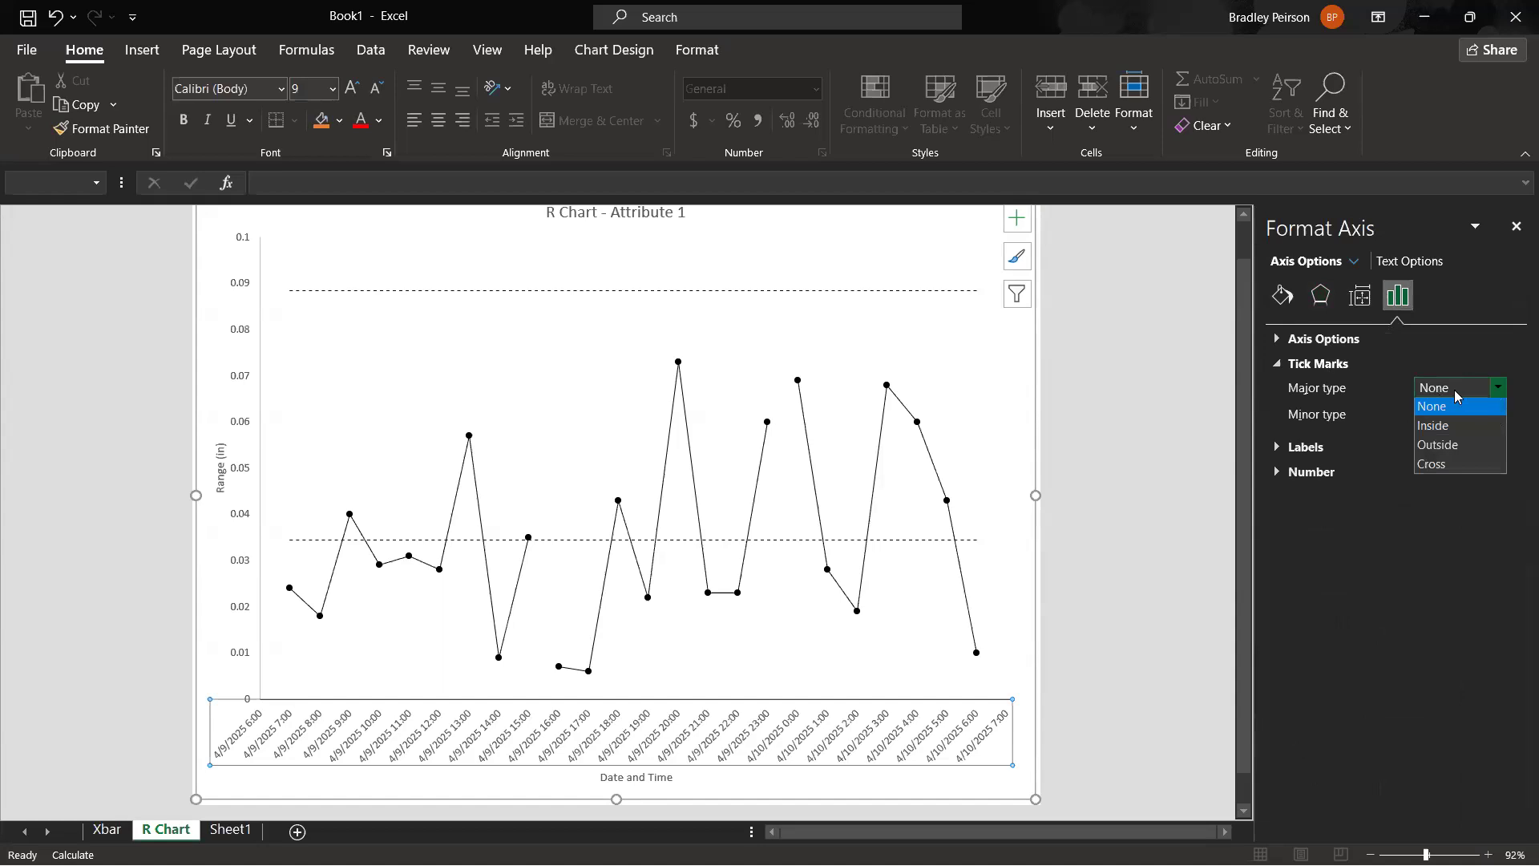
left_click(1457, 445)
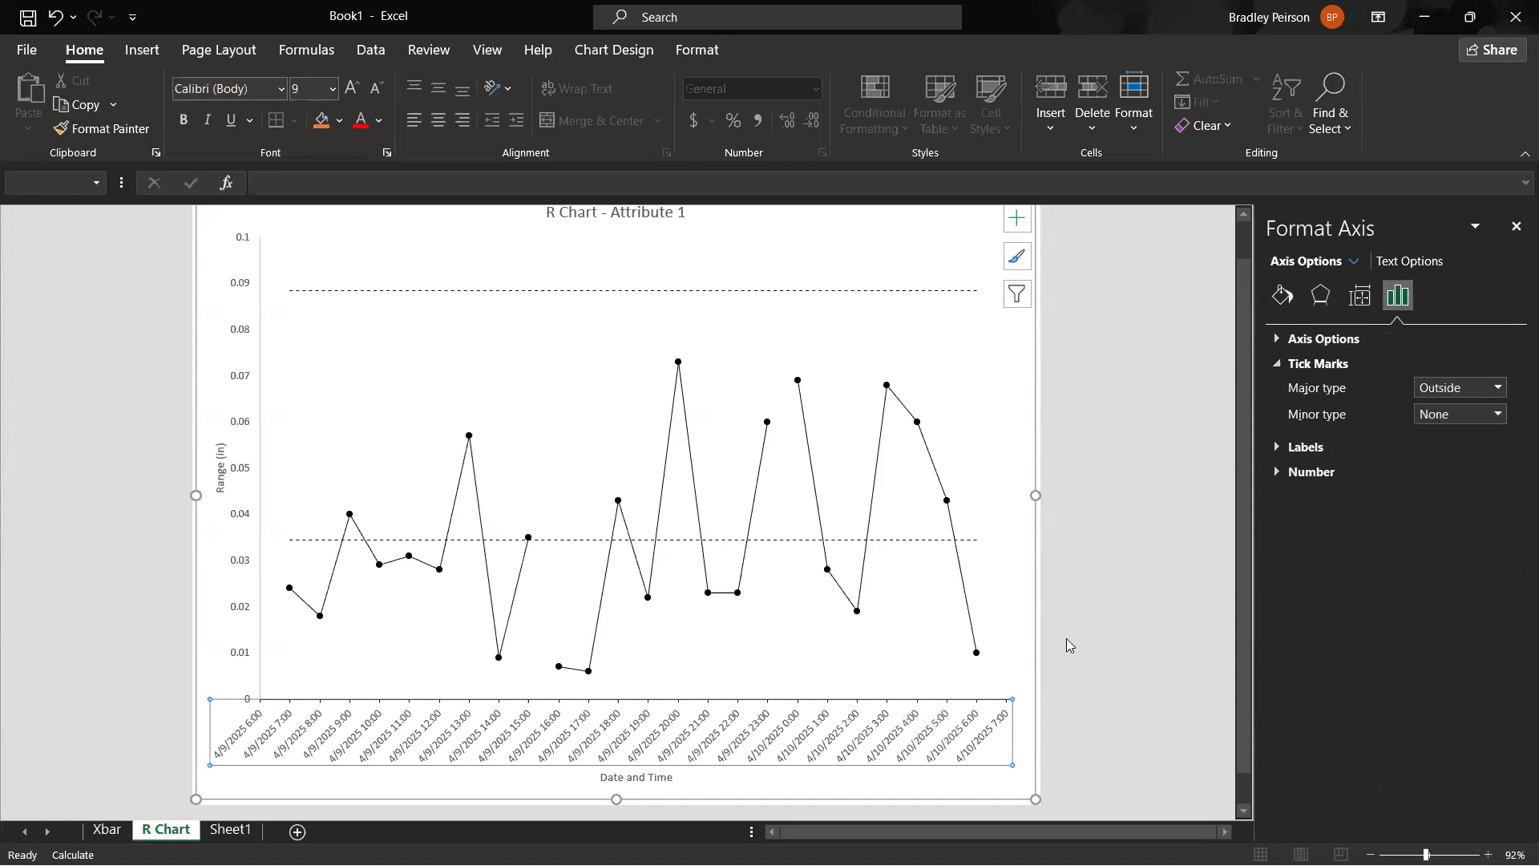
Step: Give the R chart's vertical axis Outside major tick marks and a solid black line
left_click(261, 683)
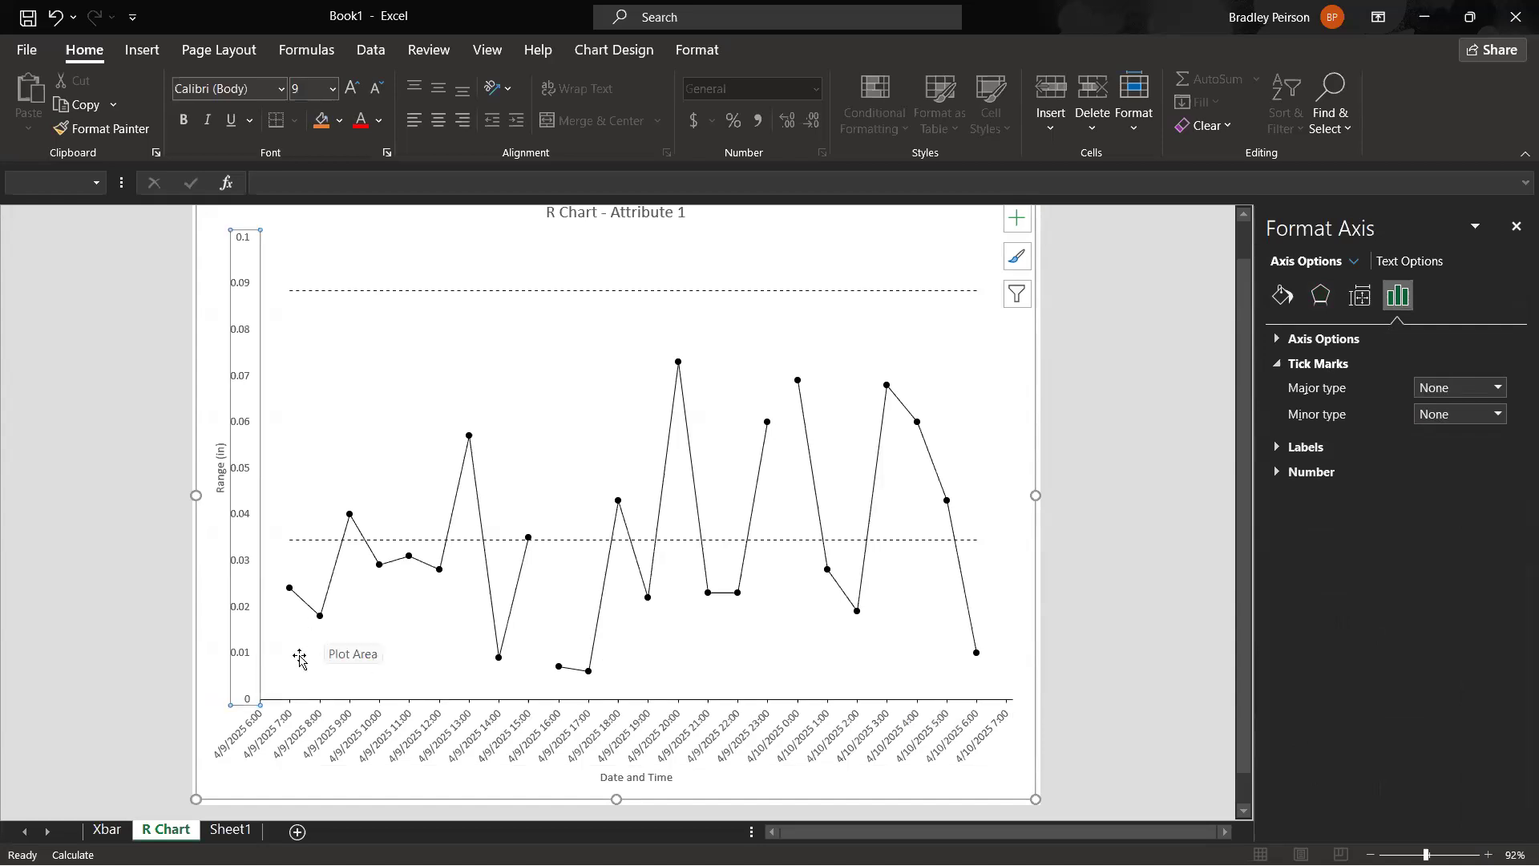
left_click(1481, 388)
left_click(1461, 449)
left_click(1281, 295)
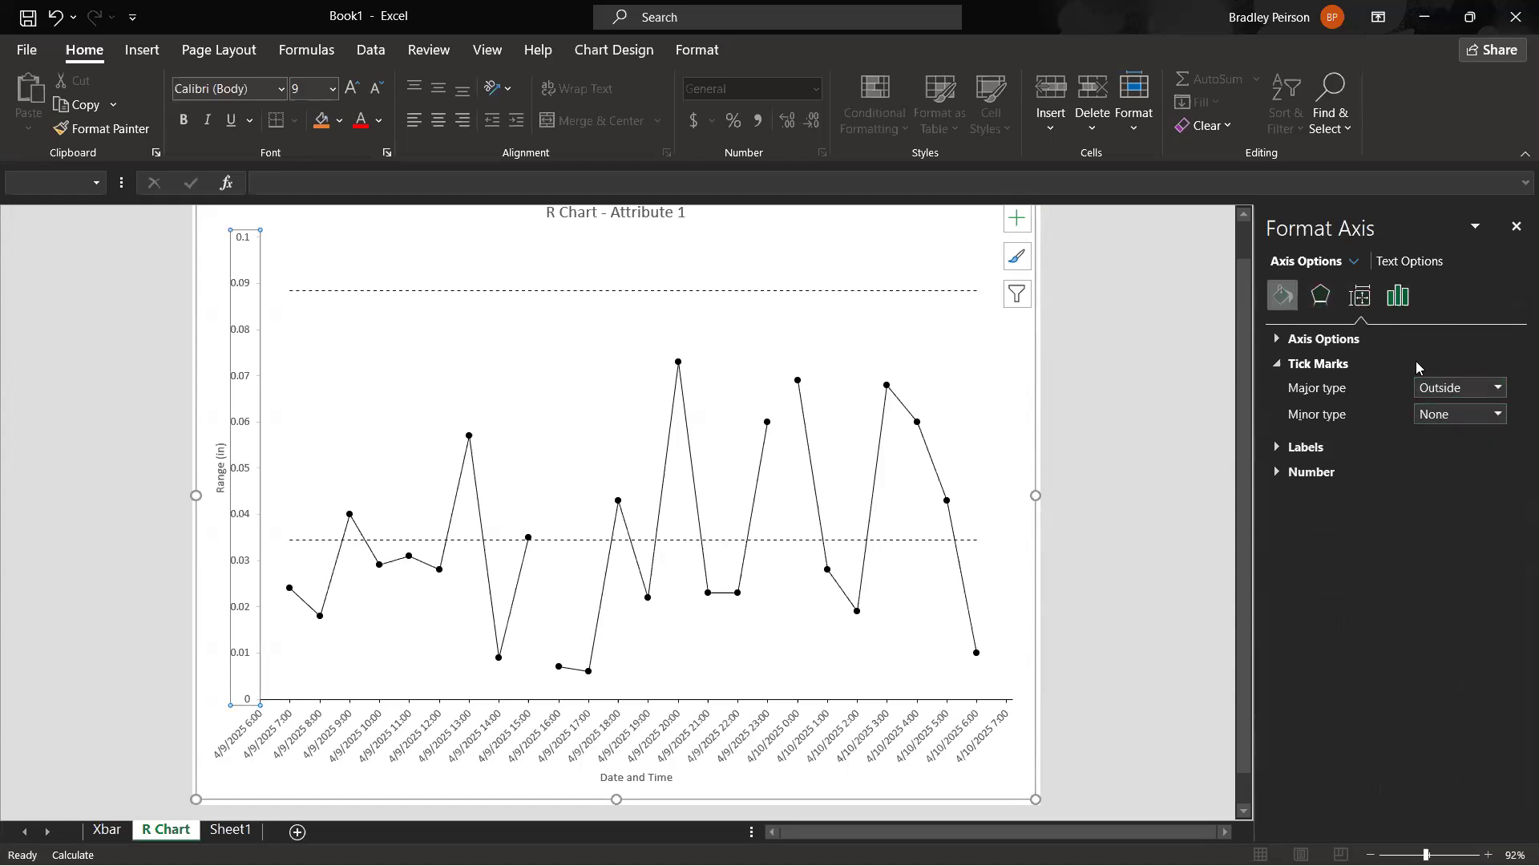
left_click(1497, 694)
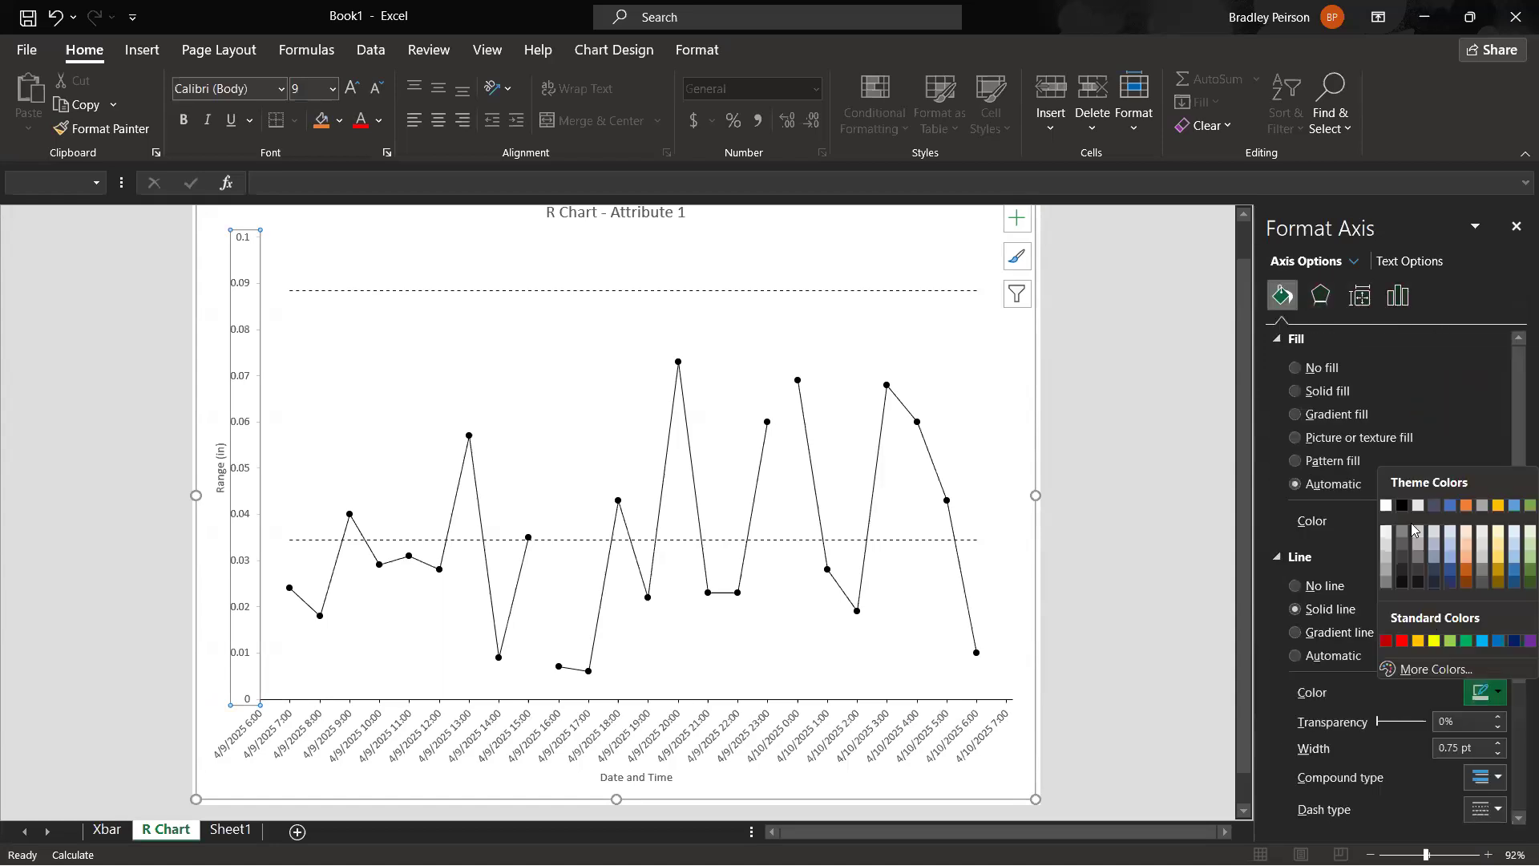
left_click(1401, 507)
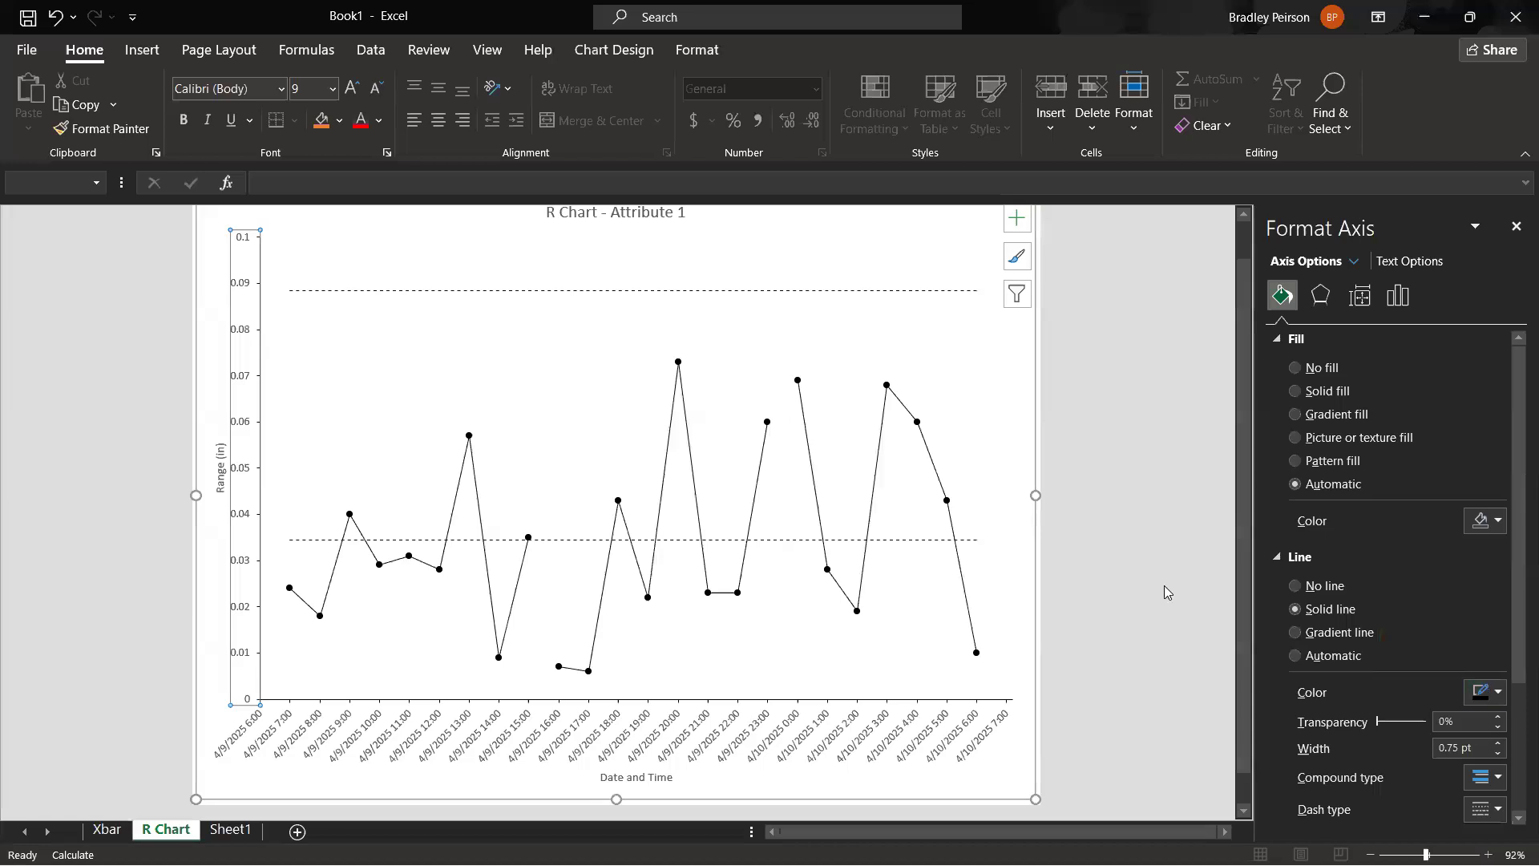
Step: Fix the minimum bound of the R chart's vertical axis at 0
left_click(1094, 592)
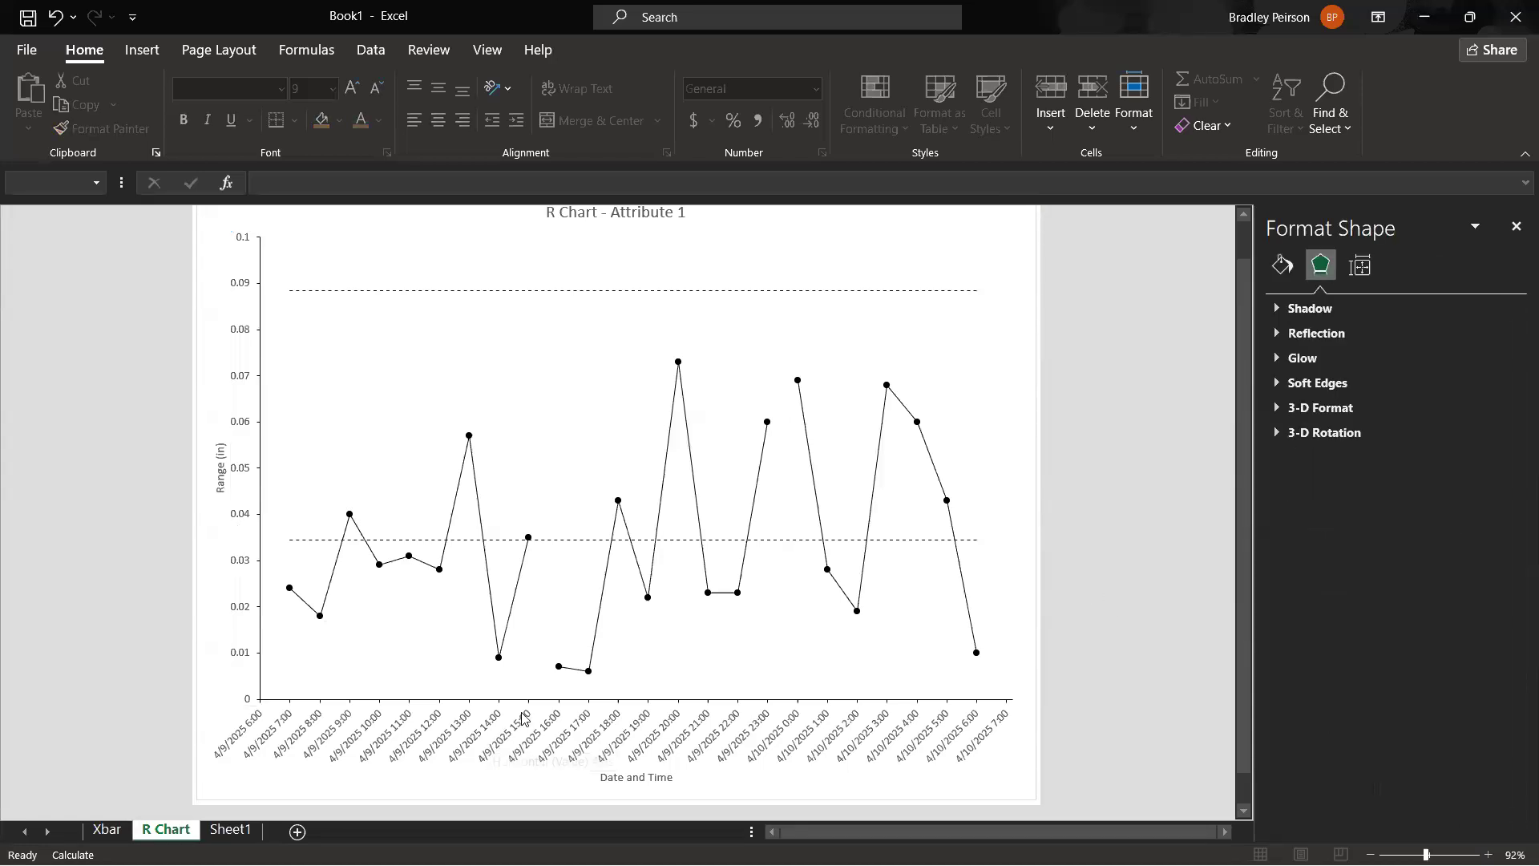
left_click(241, 673)
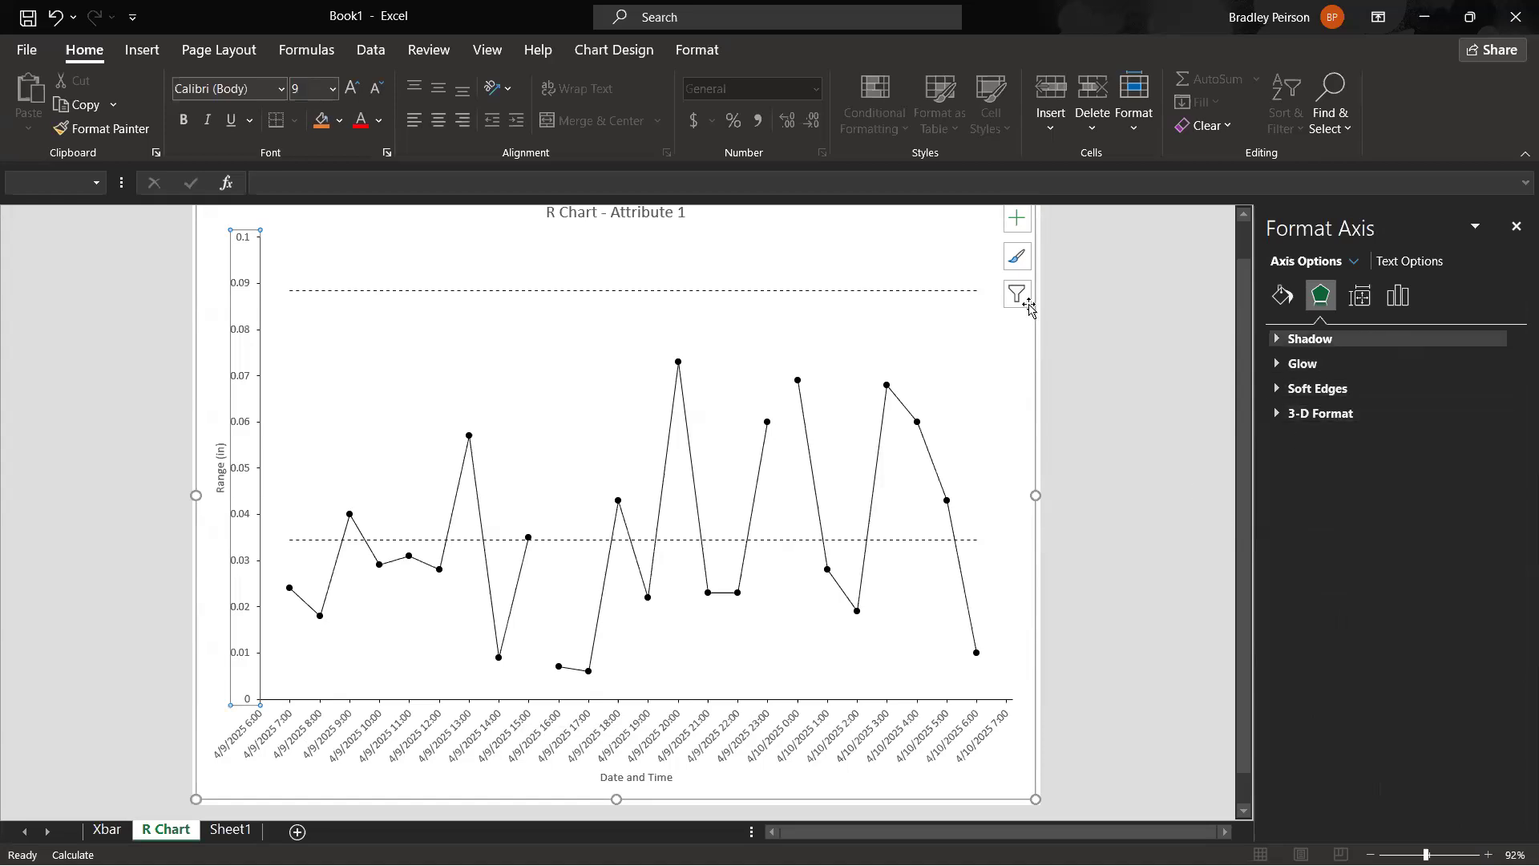
left_click(1398, 295)
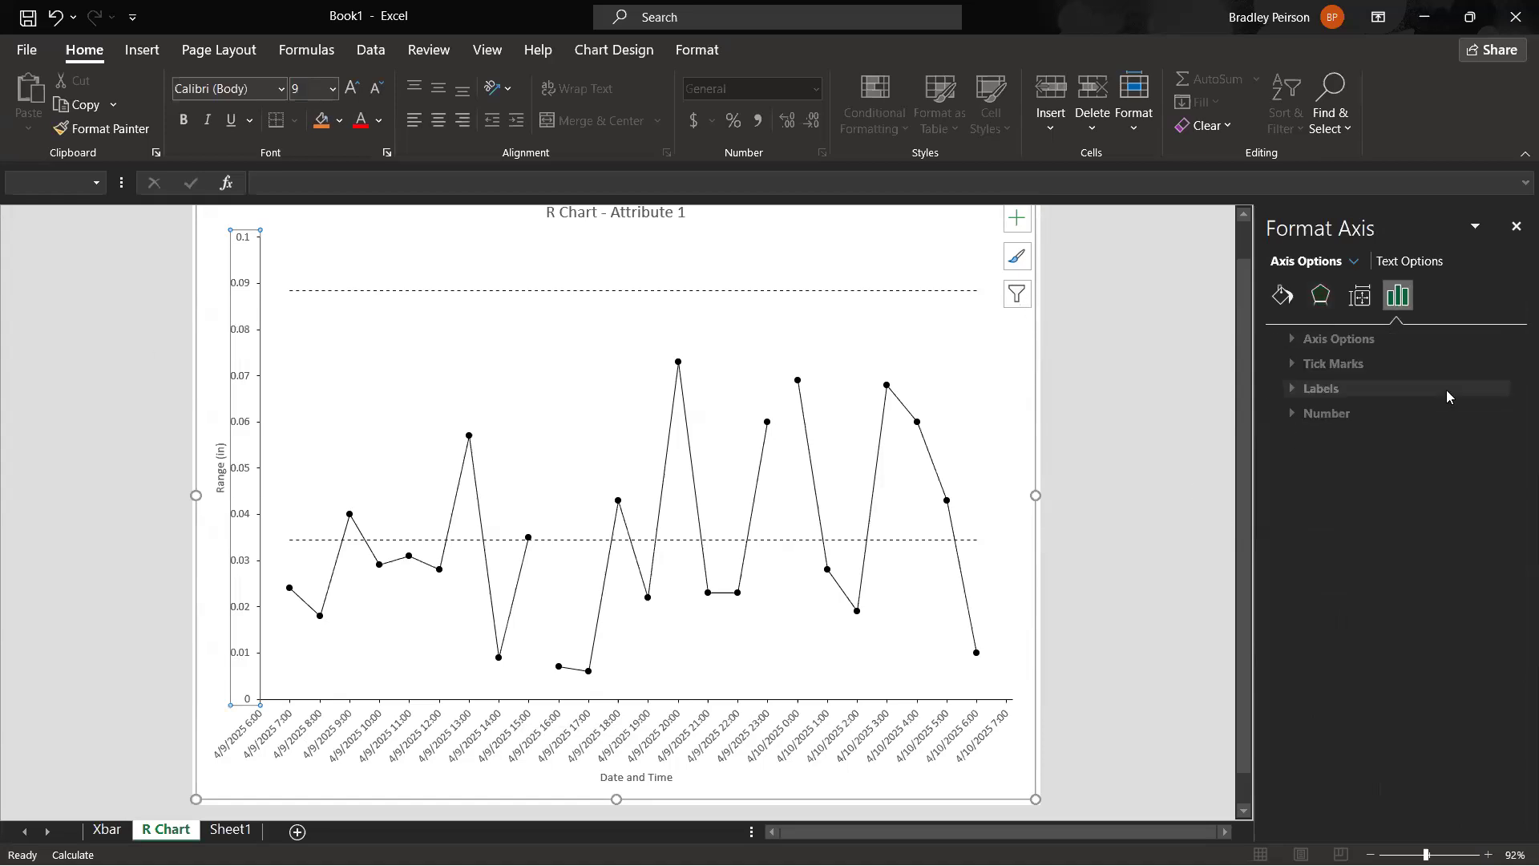
left_click(1327, 339)
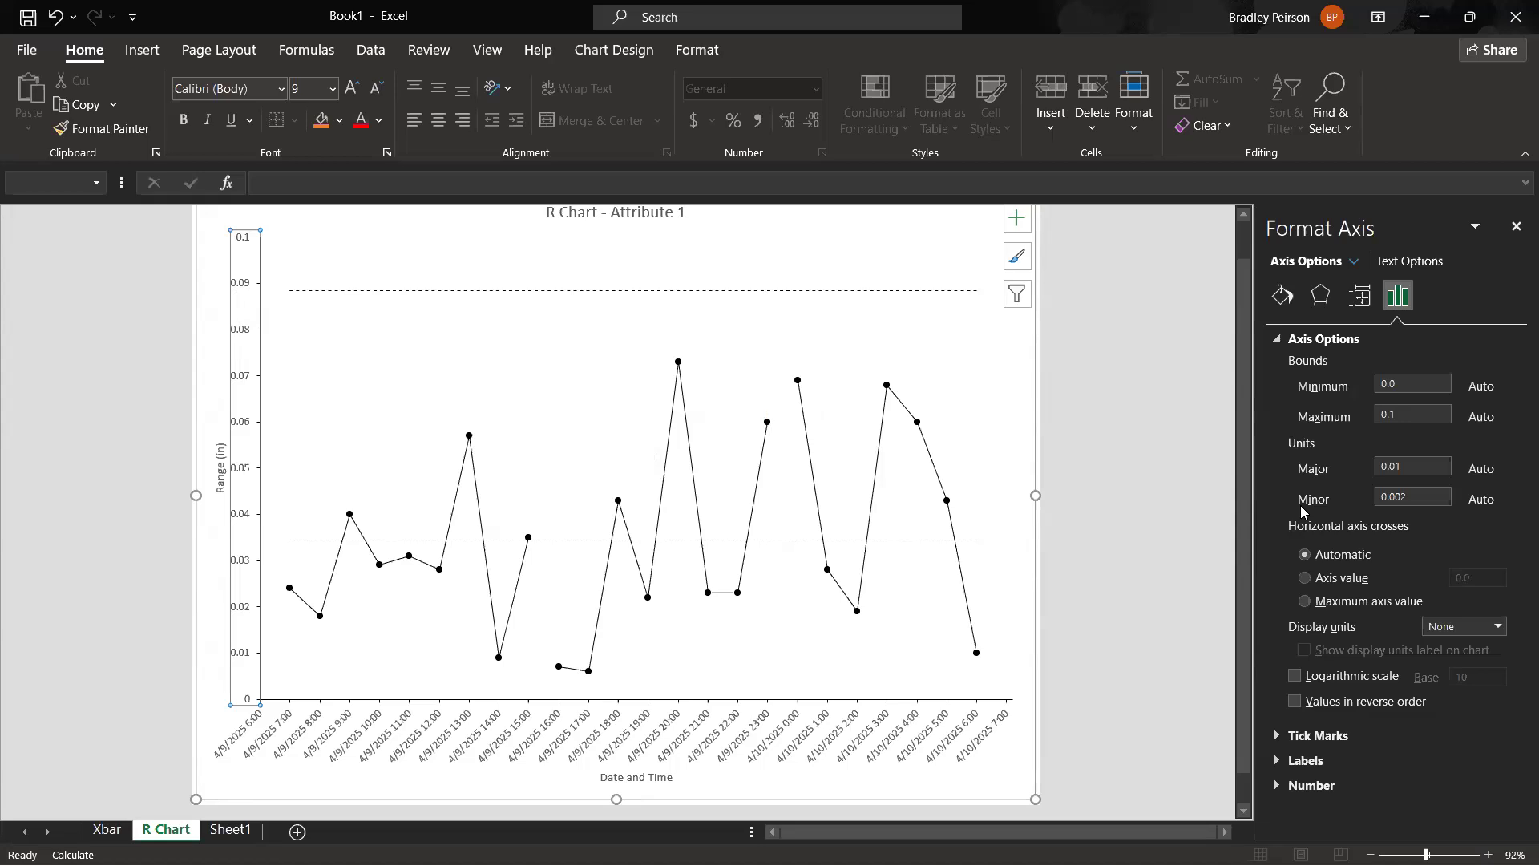
double_click(1421, 385)
type("0")
key("Return")
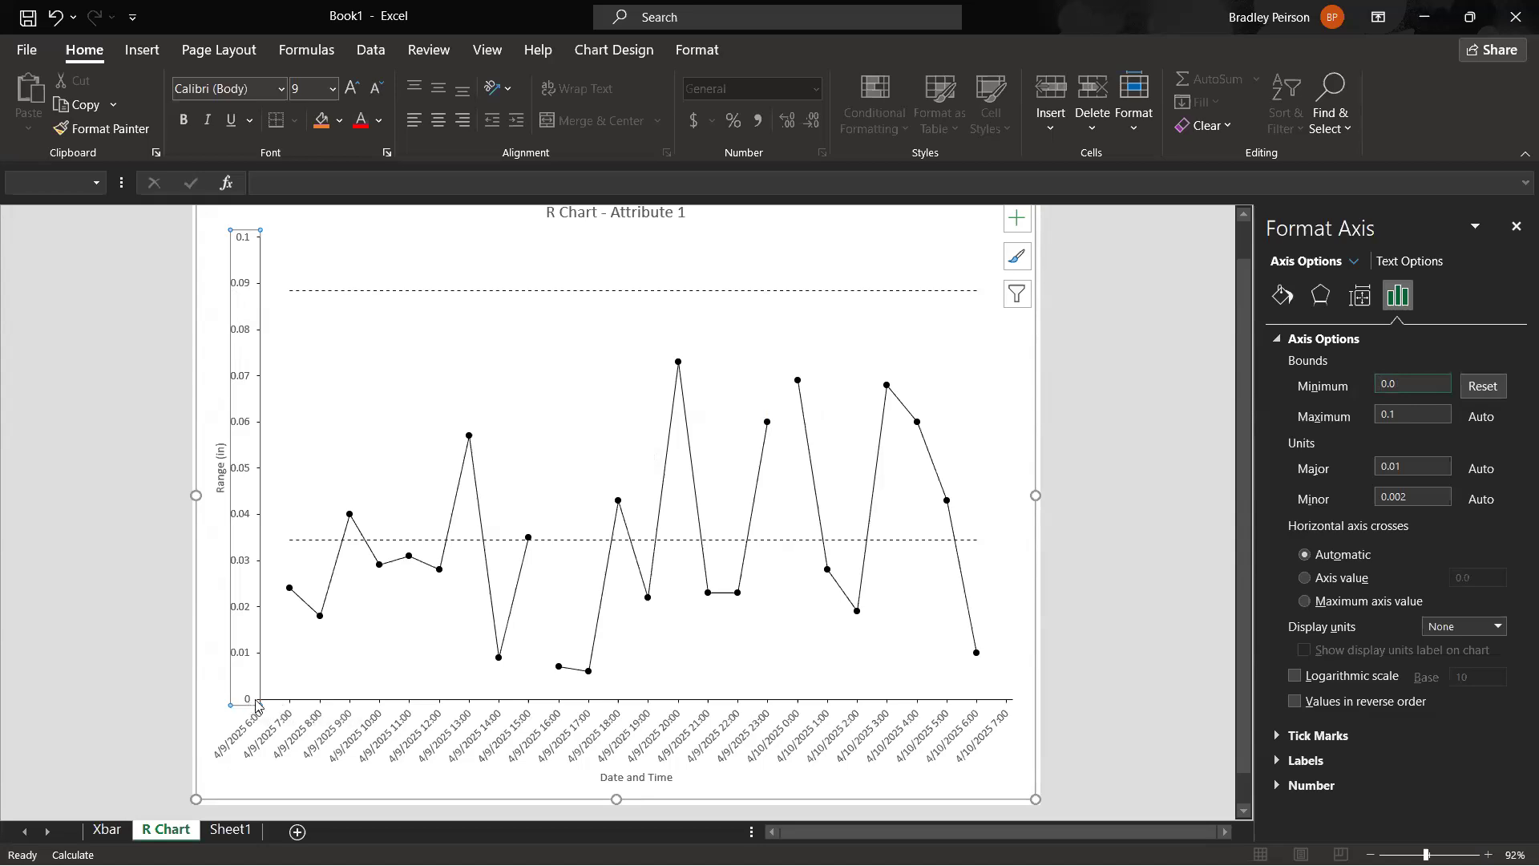
Step: Try a maximum bound of 0.2 on the R chart's vertical axis
left_click(1420, 415)
type("0")
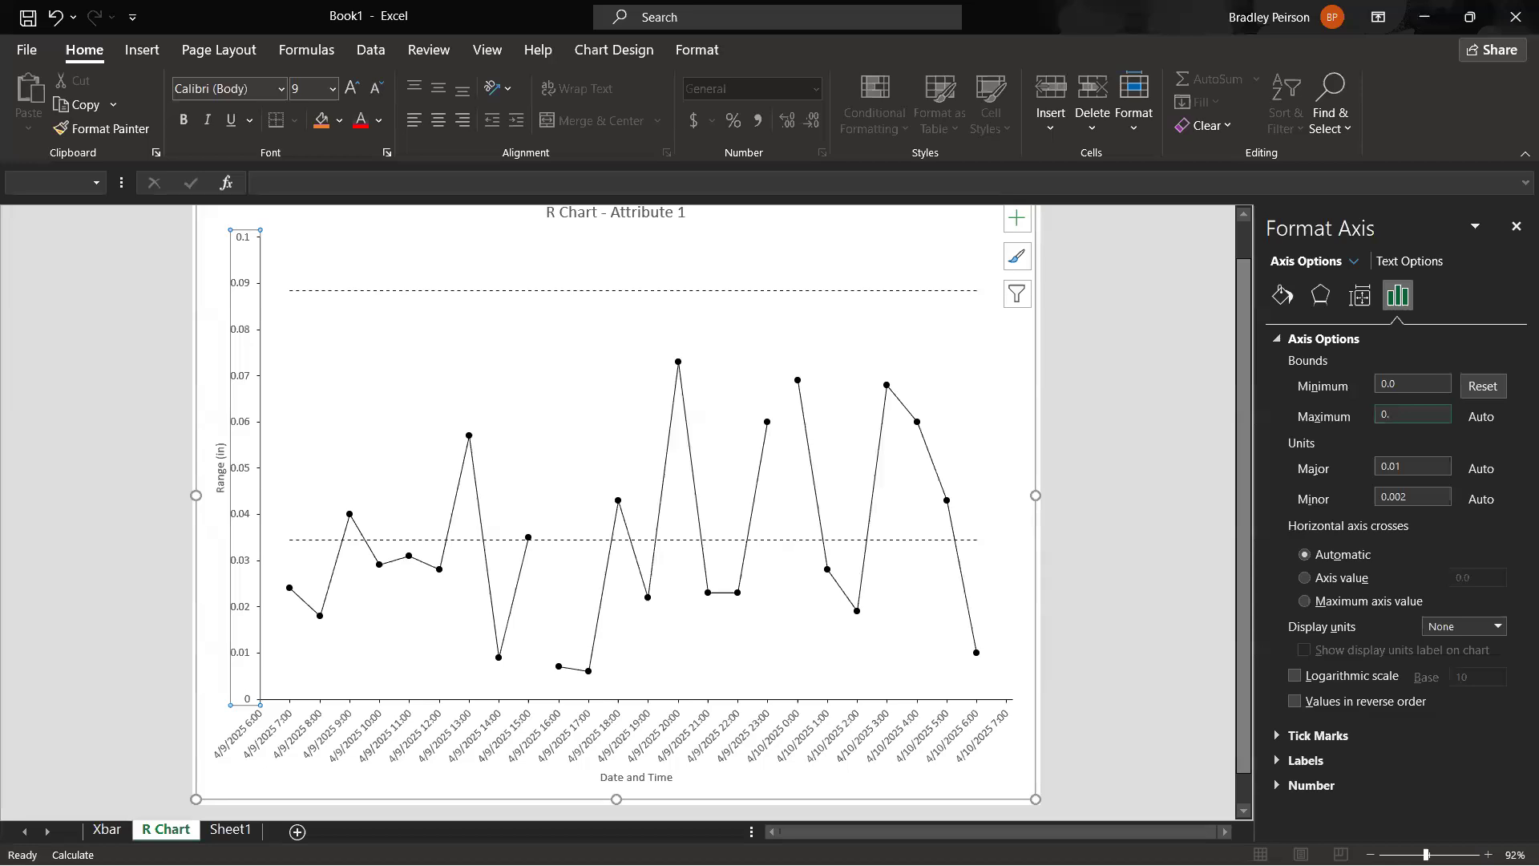
type(".1")
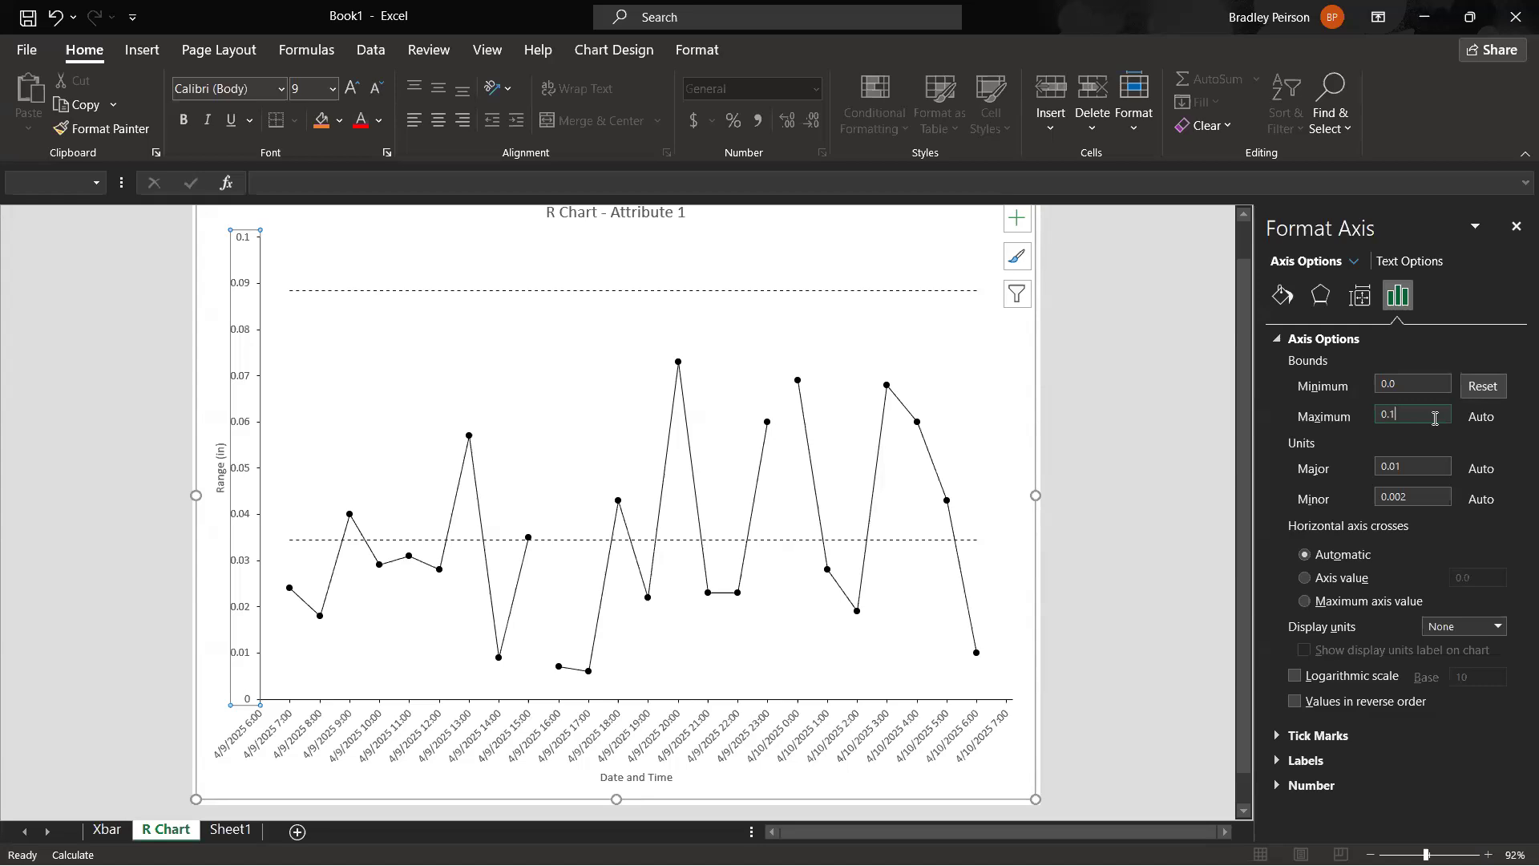
left_click_drag(1415, 416, 1324, 416)
type("0.2")
key("Return")
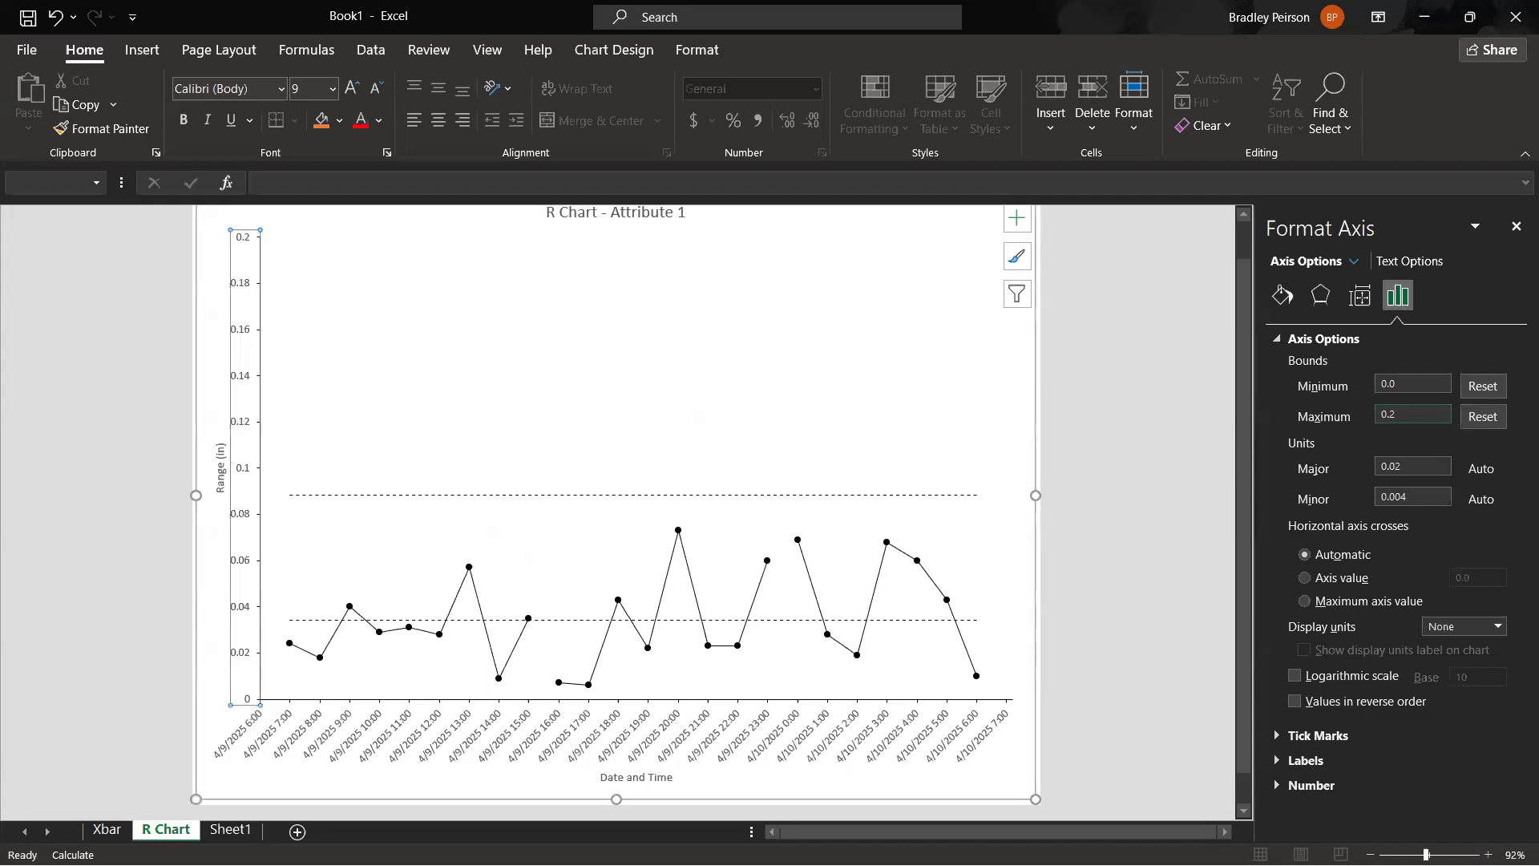
Step: Set the maximum bound of the R chart's vertical axis to 0.1
left_click_drag(1404, 413, 1271, 407)
type("0.1")
key("Return")
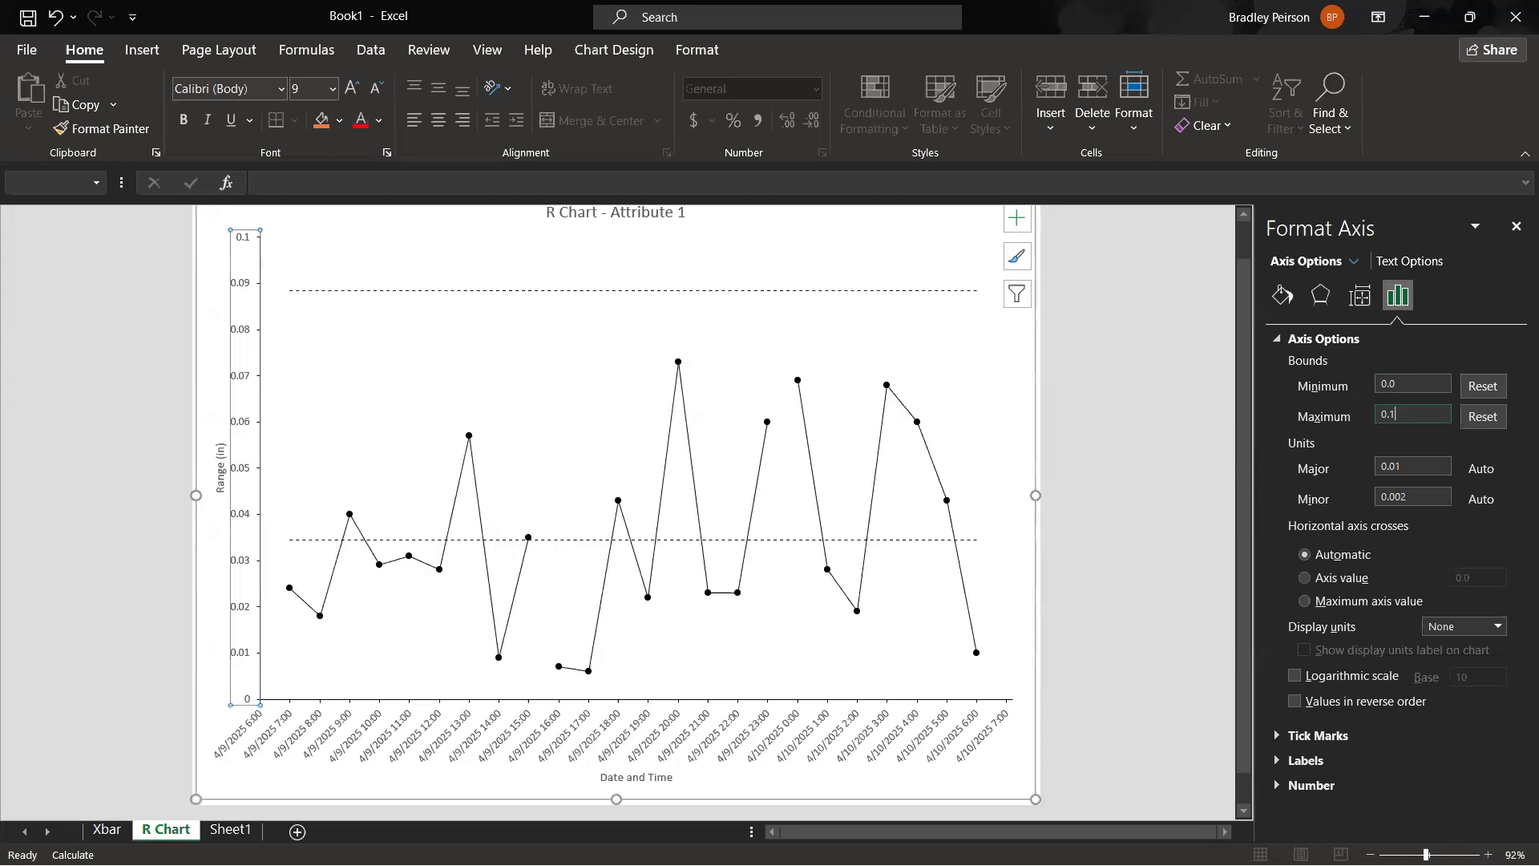
left_click(805, 463)
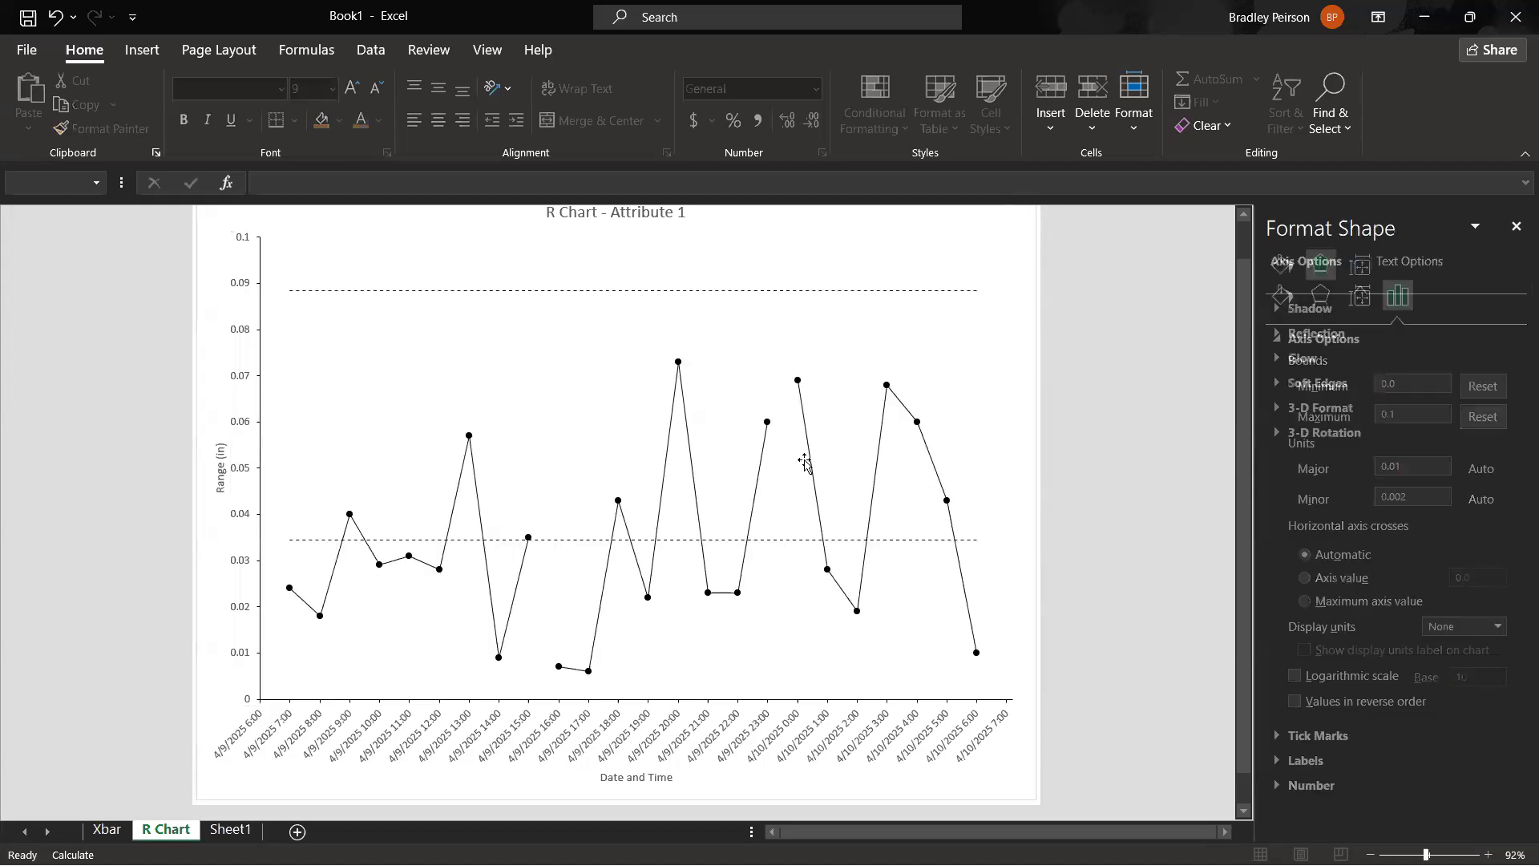
Step: Try a major unit of 0.02 on the R chart's vertical axis
left_click(239, 377)
left_click(1398, 295)
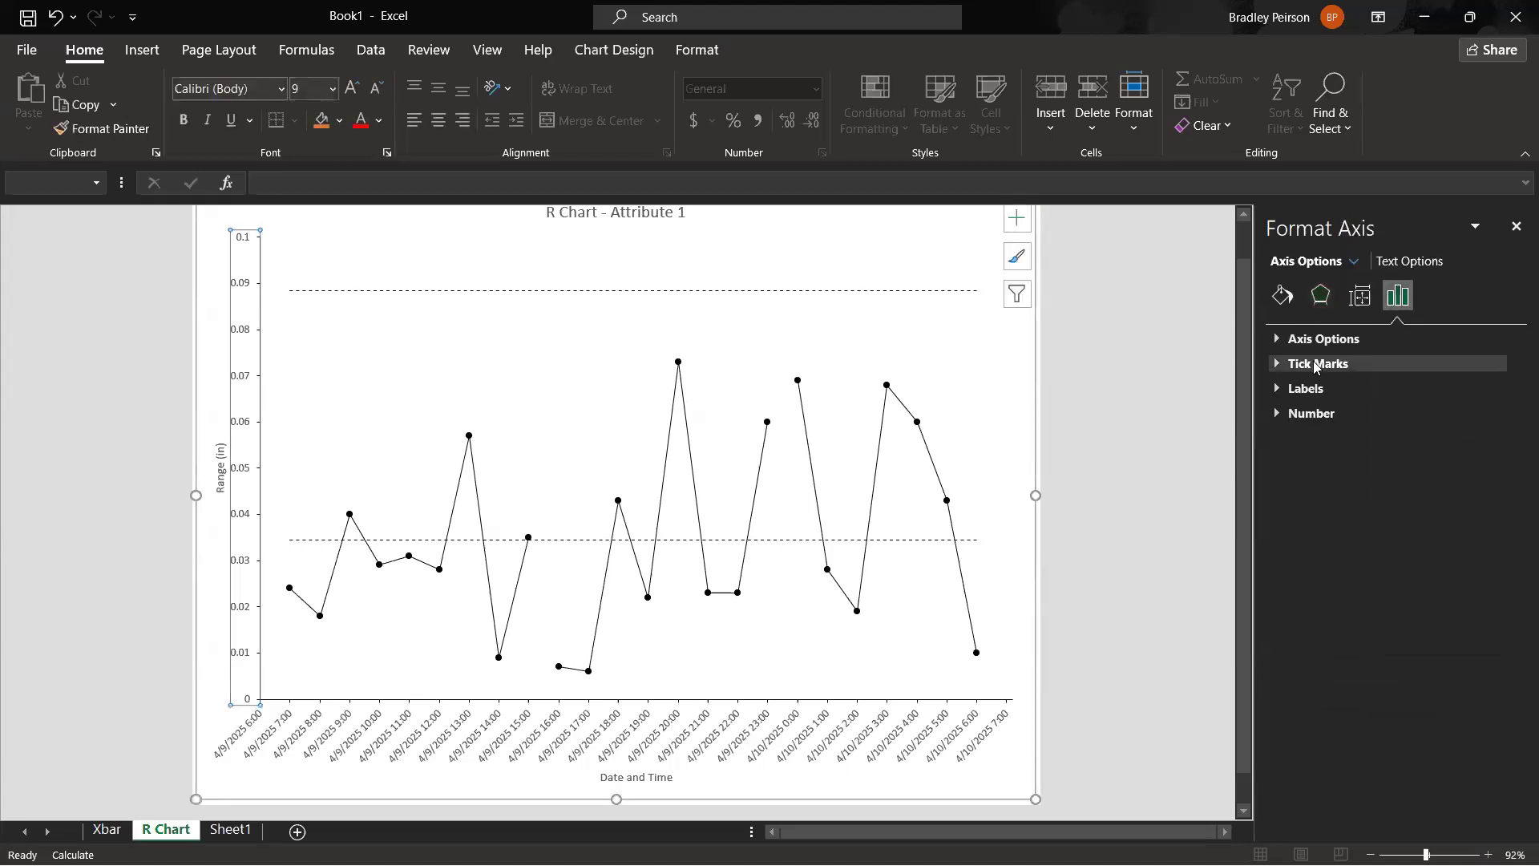
left_click(1303, 340)
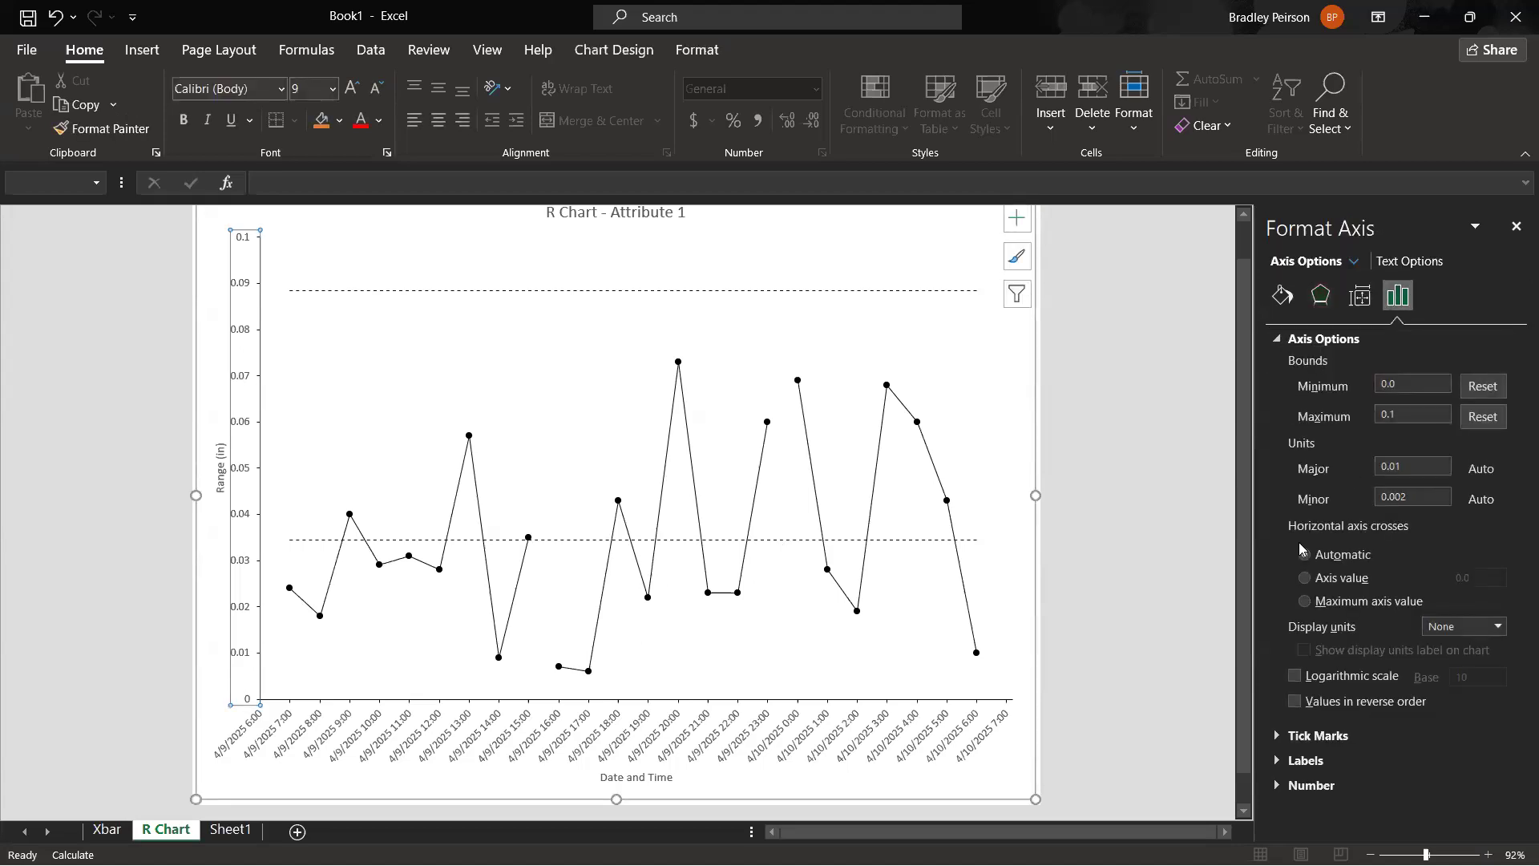
double_click(1409, 467)
type("0.012")
key("Return")
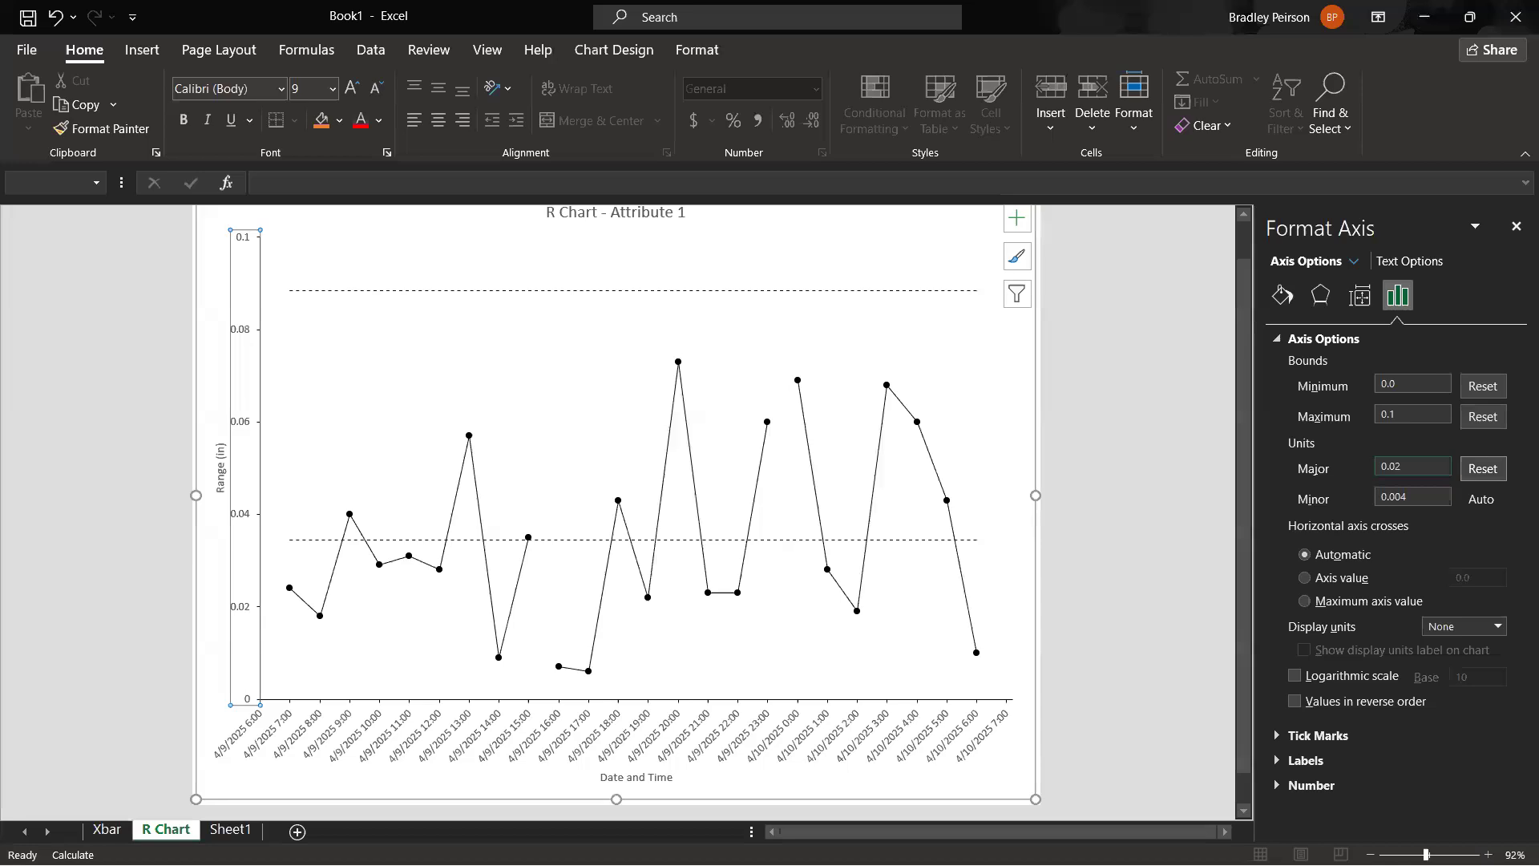
Step: Set the major unit of the R chart's vertical axis to 0.01
double_click(1374, 468)
type("0.01")
left_click(1121, 607)
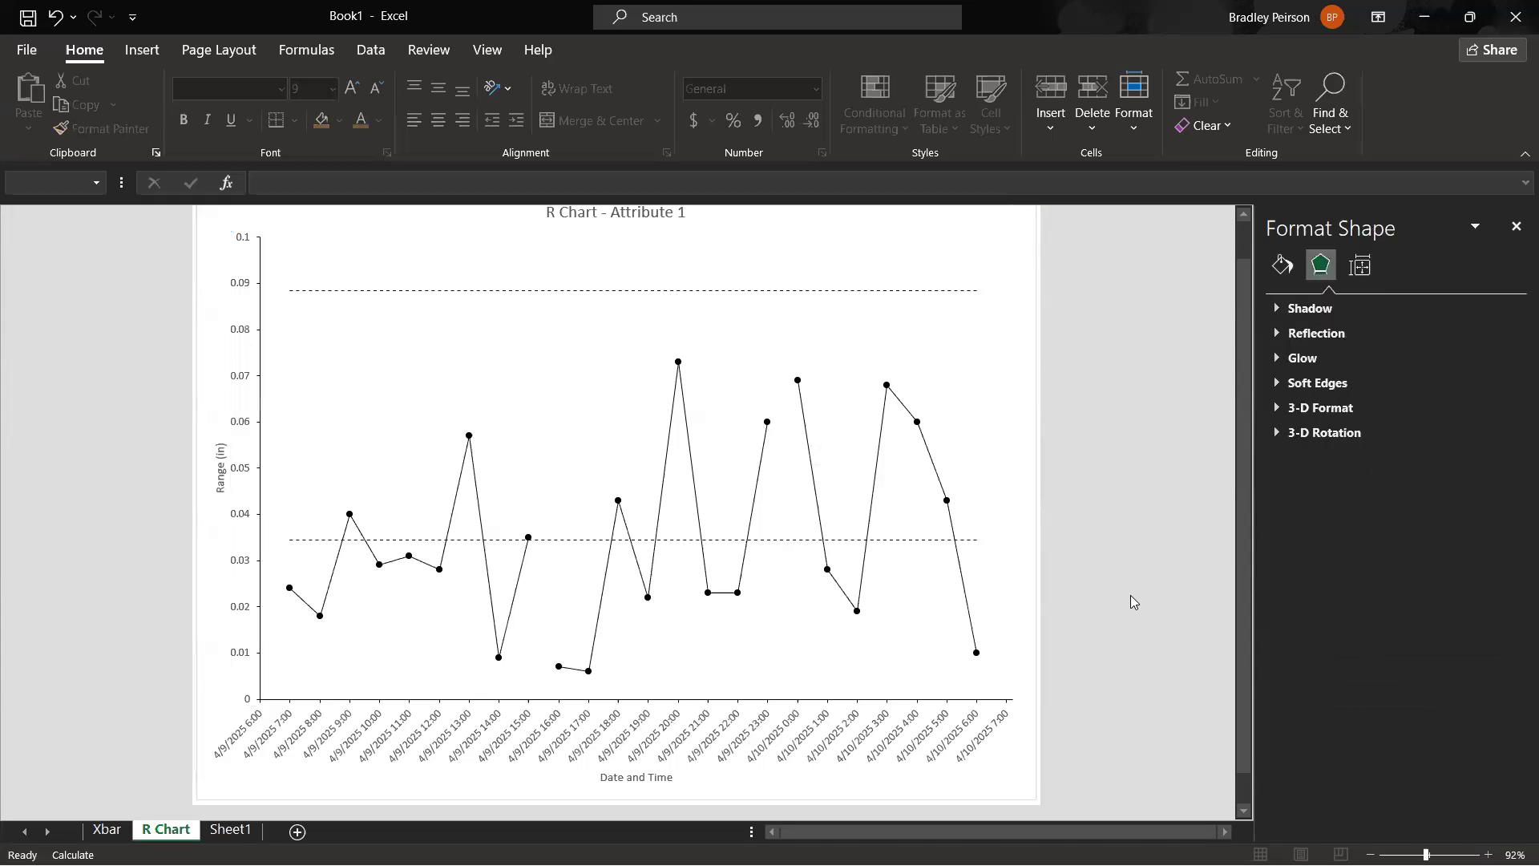
Step: Remove the border line around the R chart's chart area
left_click(1031, 601)
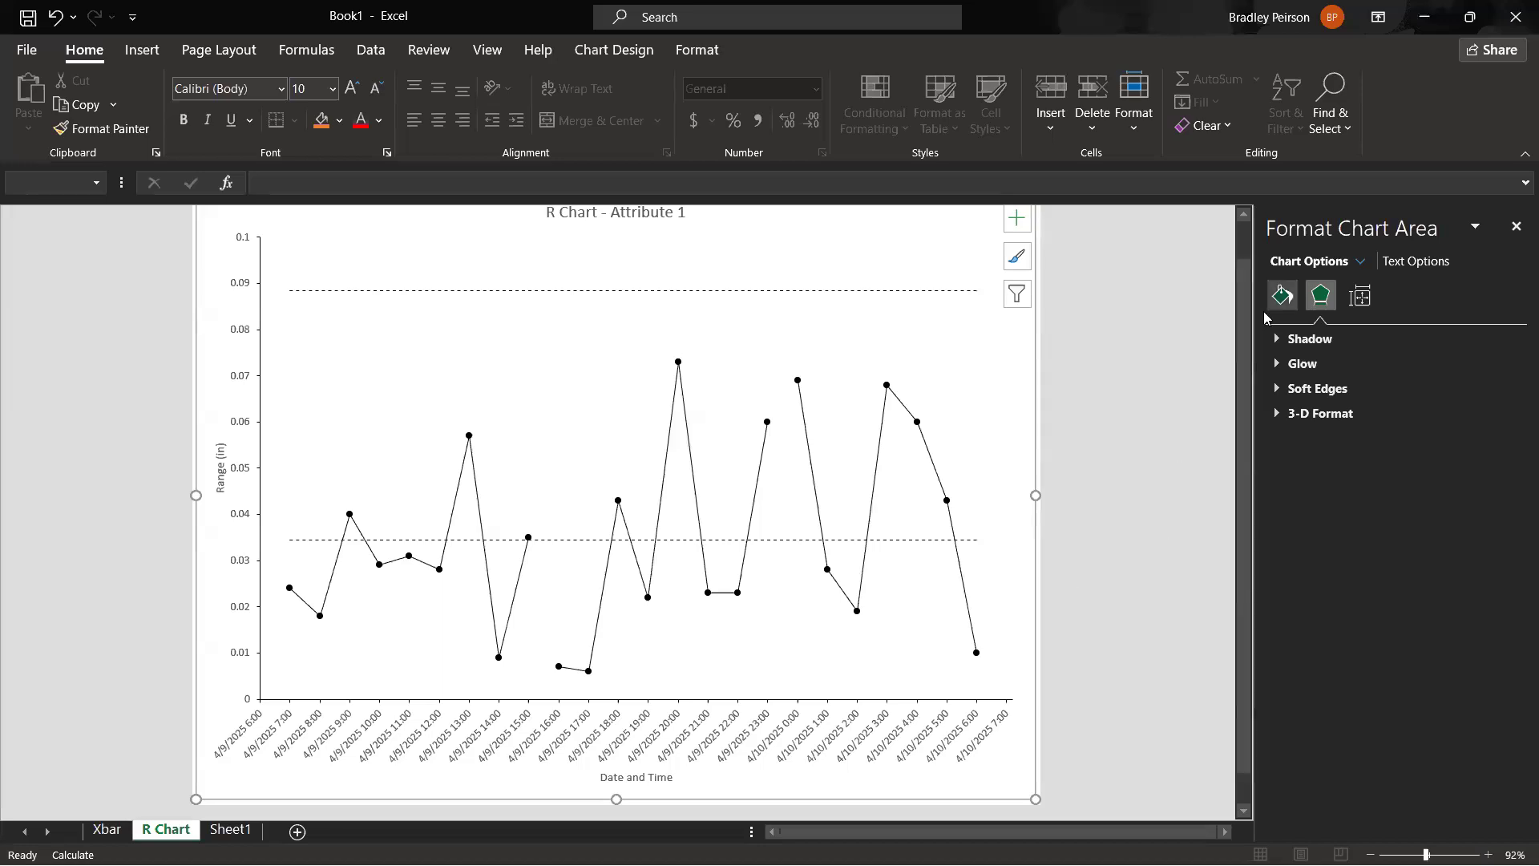
left_click(1044, 526)
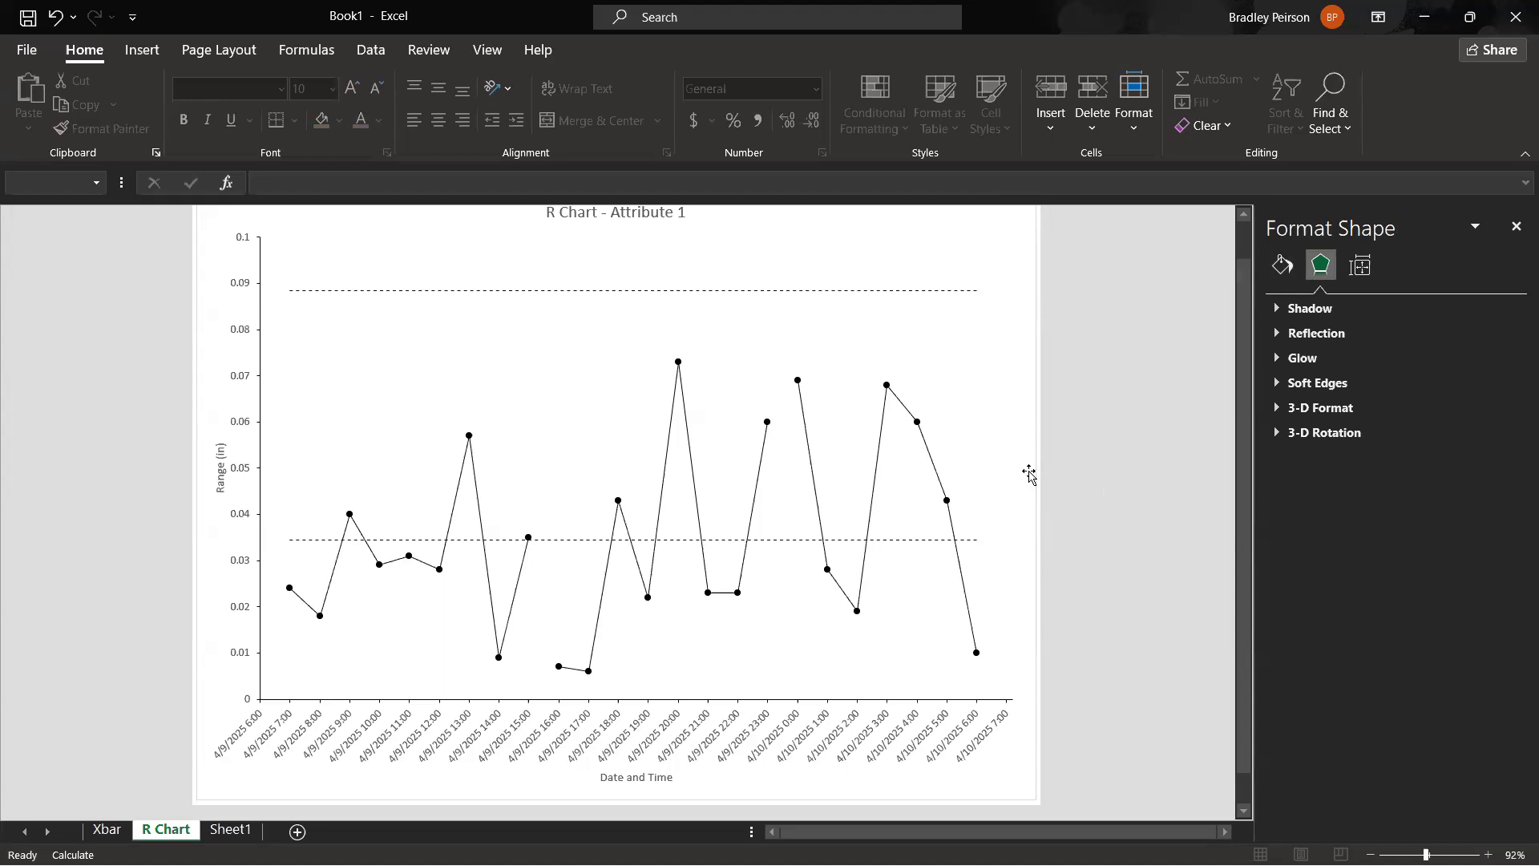
left_click(1003, 473)
left_click(1158, 543)
left_click(1025, 595)
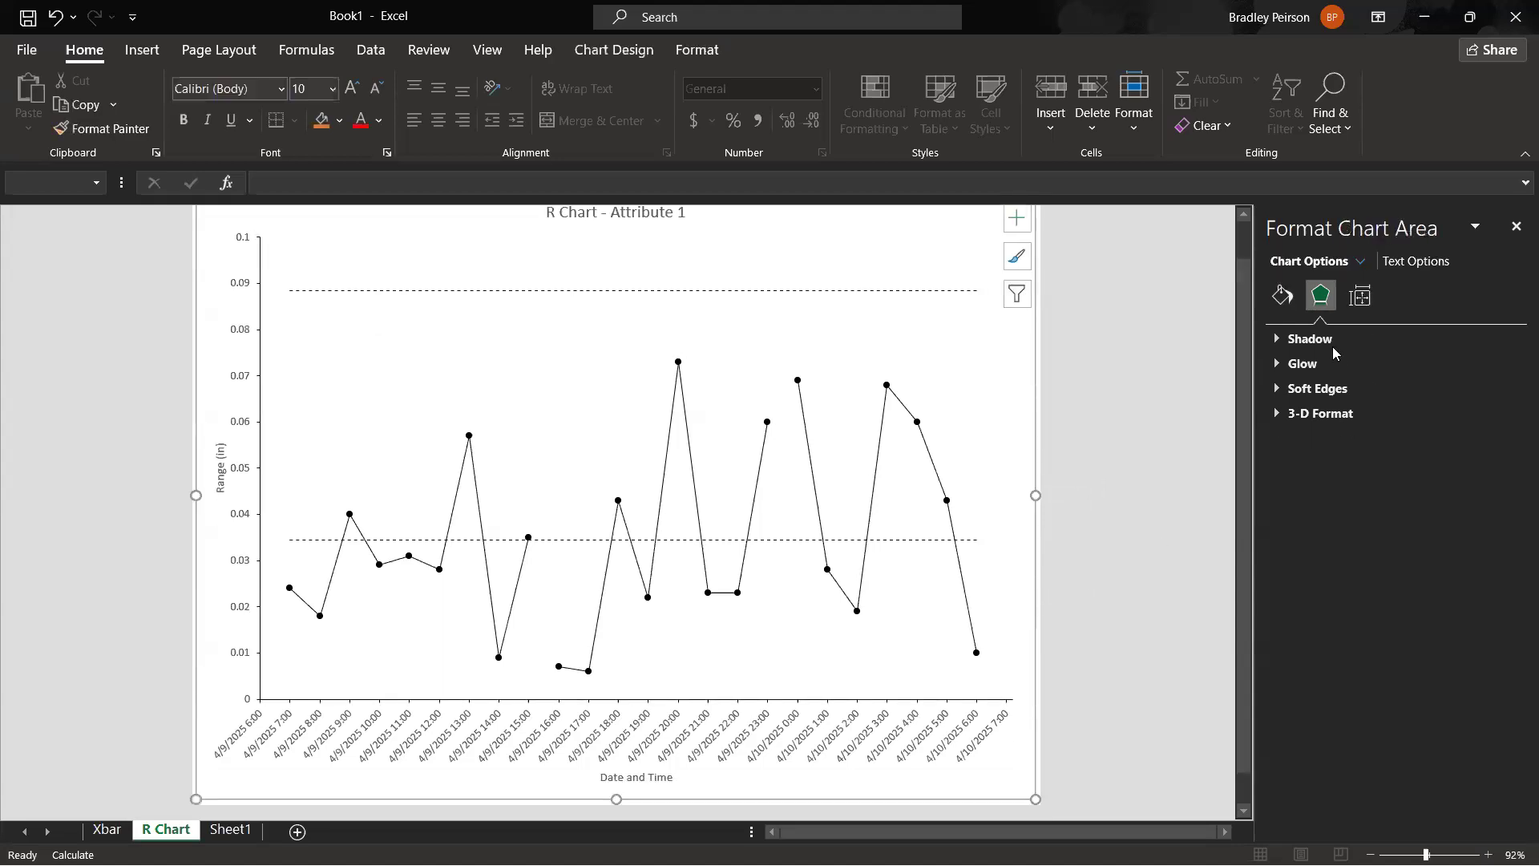
left_click(1282, 295)
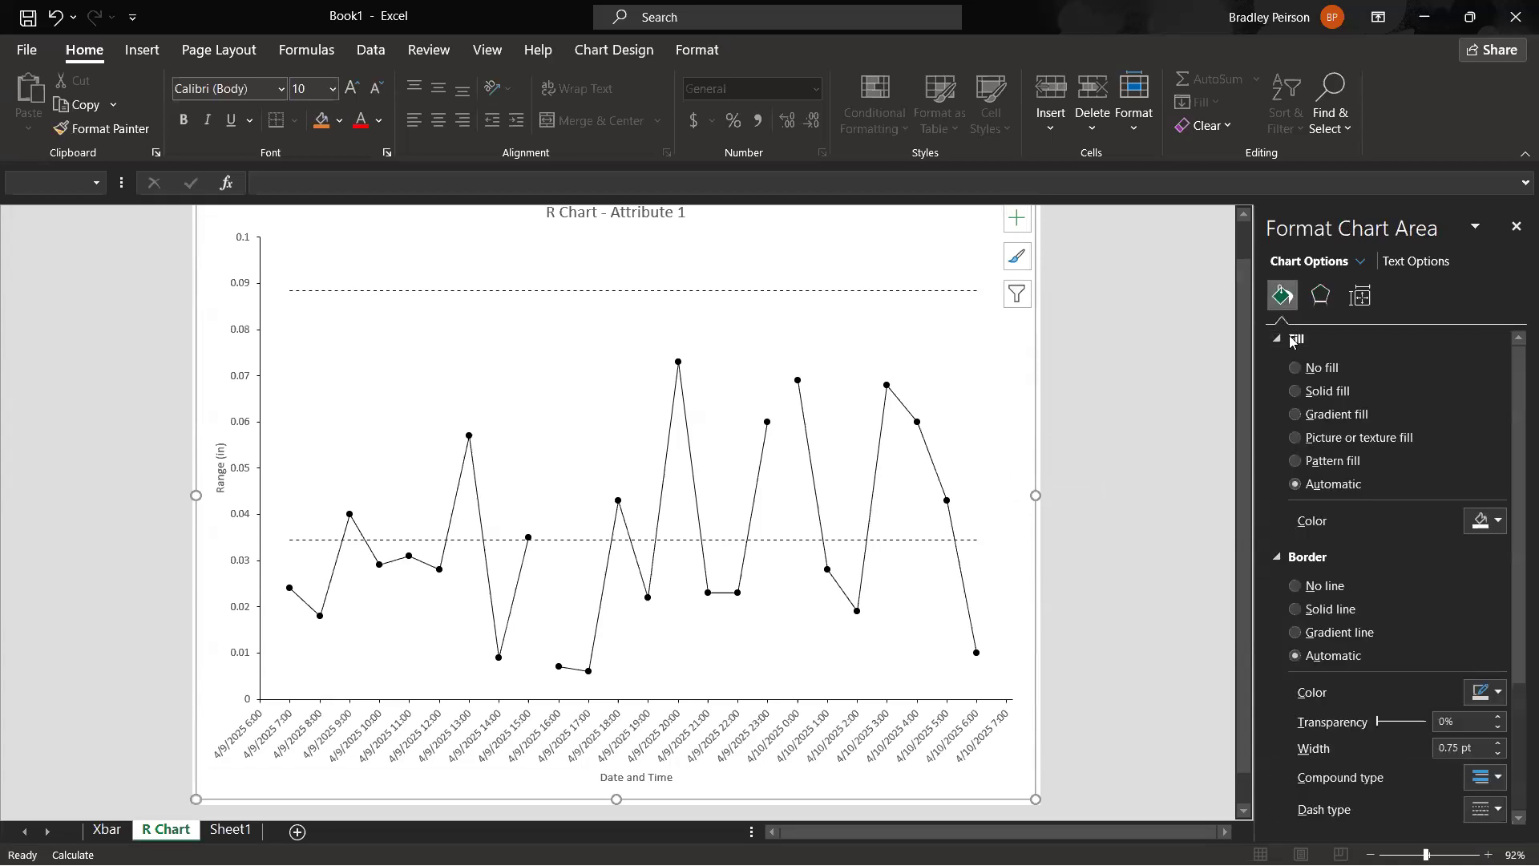
left_click(1327, 586)
left_click(1078, 424)
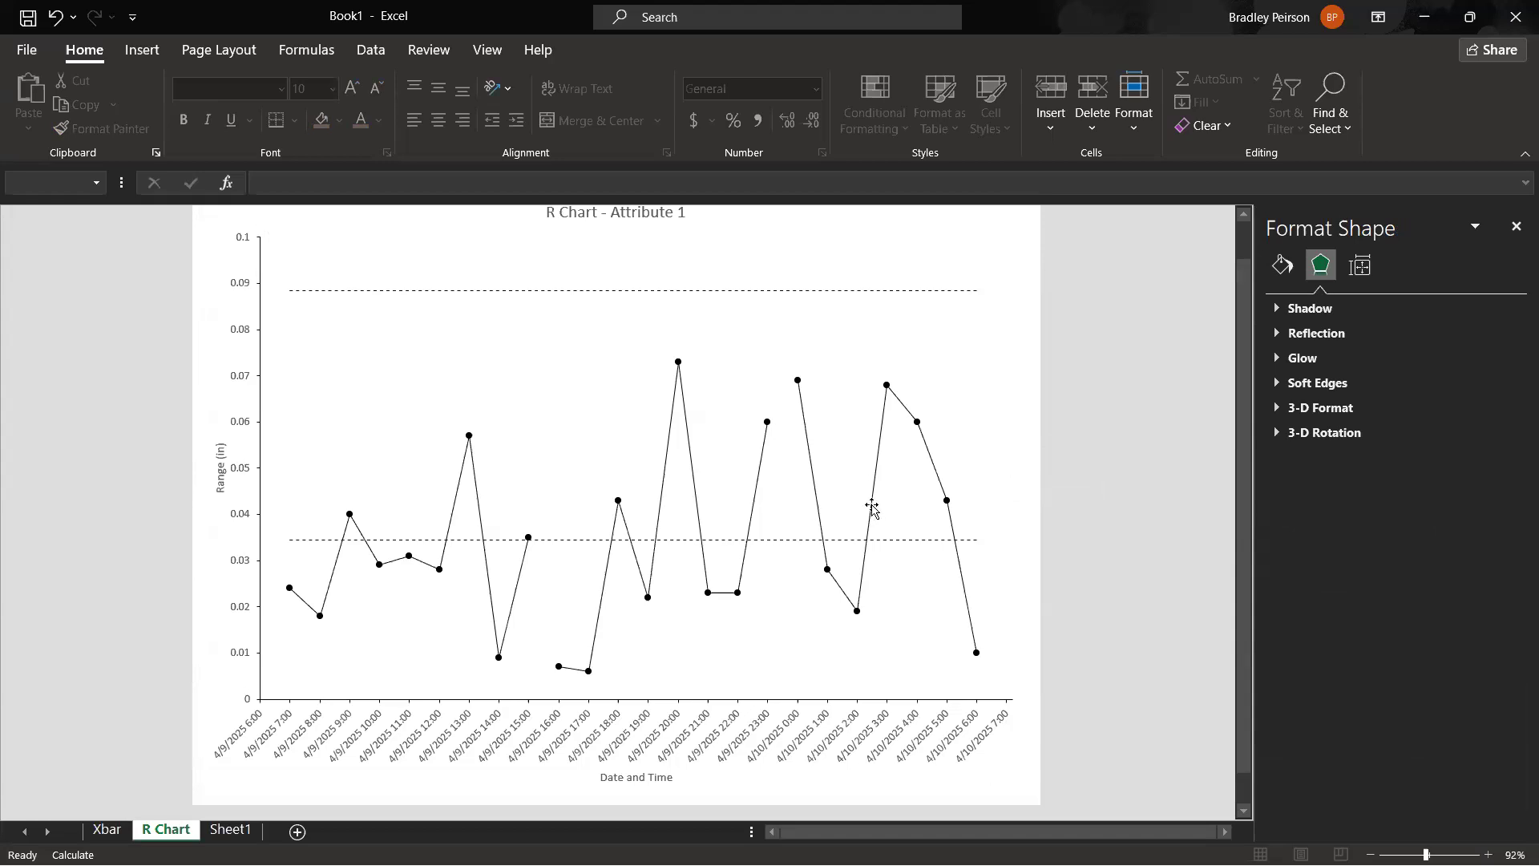
Step: Change the font of all text in the R chart to CMU Serif
scroll(1034, 458, "up", 1)
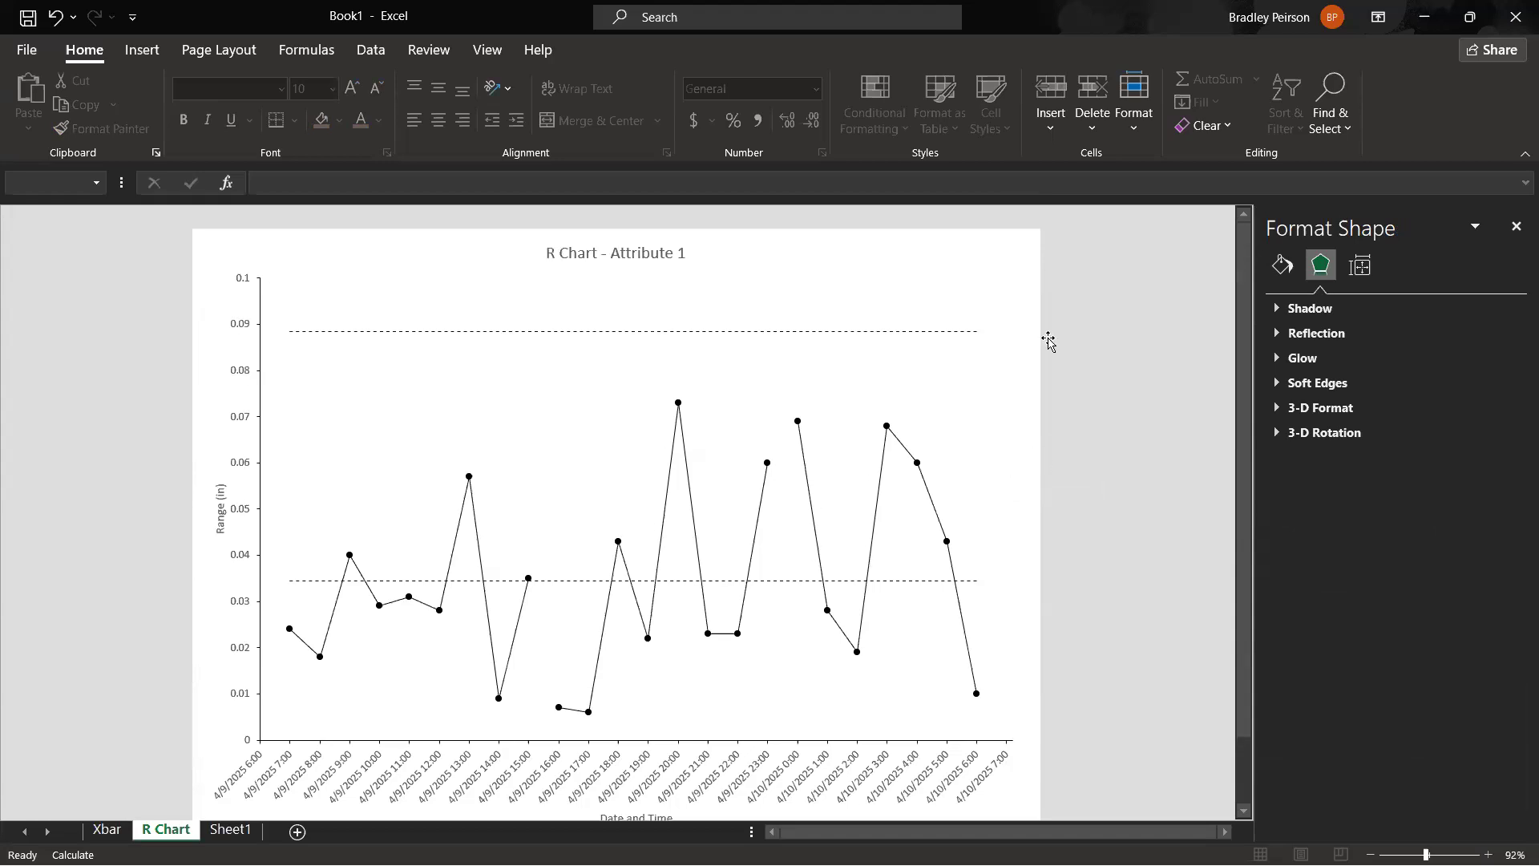
left_click(1028, 292)
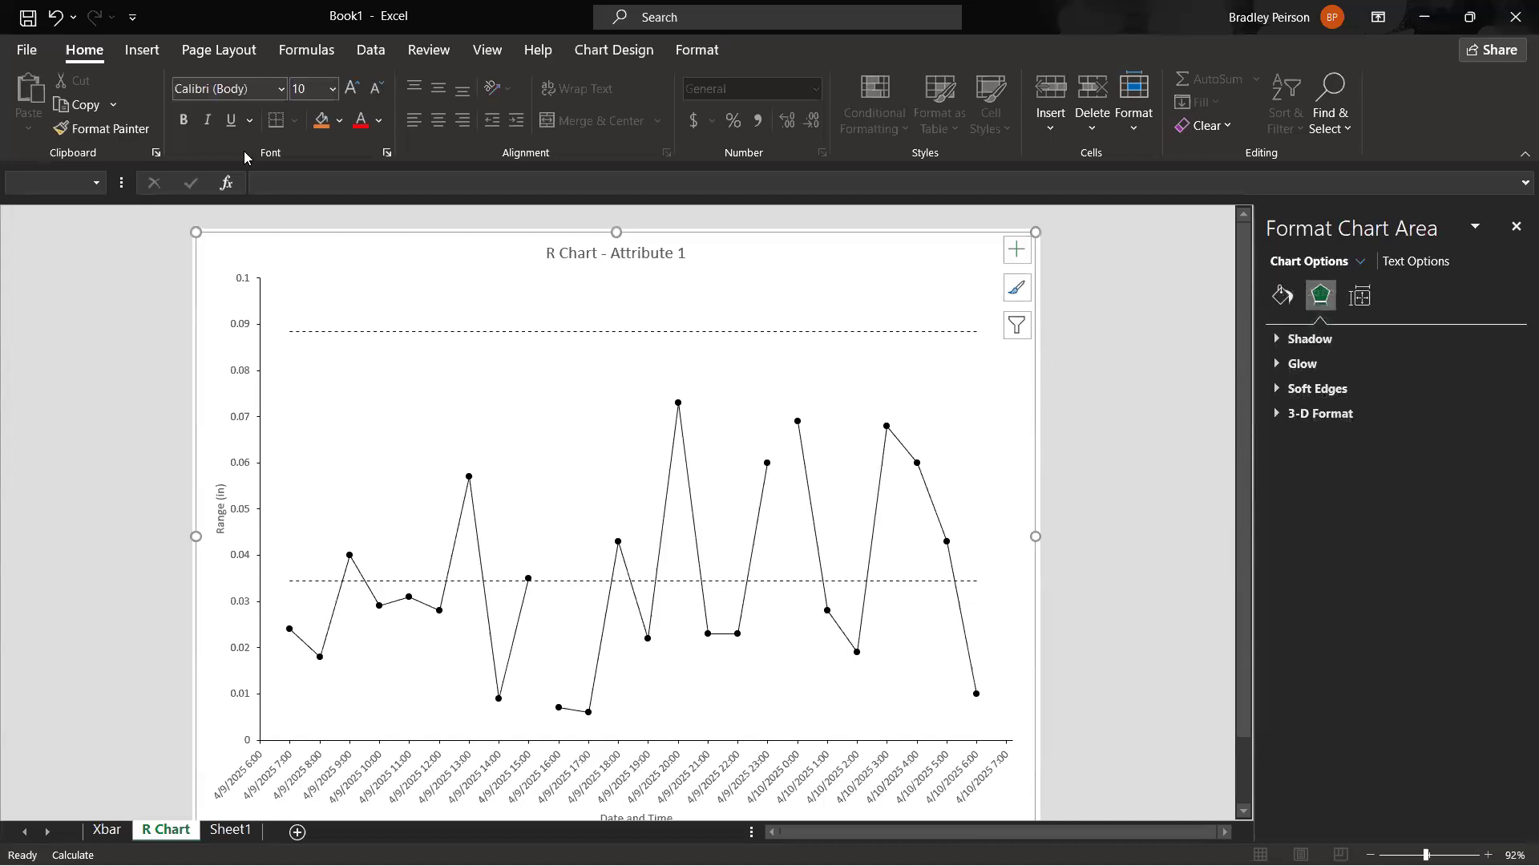
left_click(280, 89)
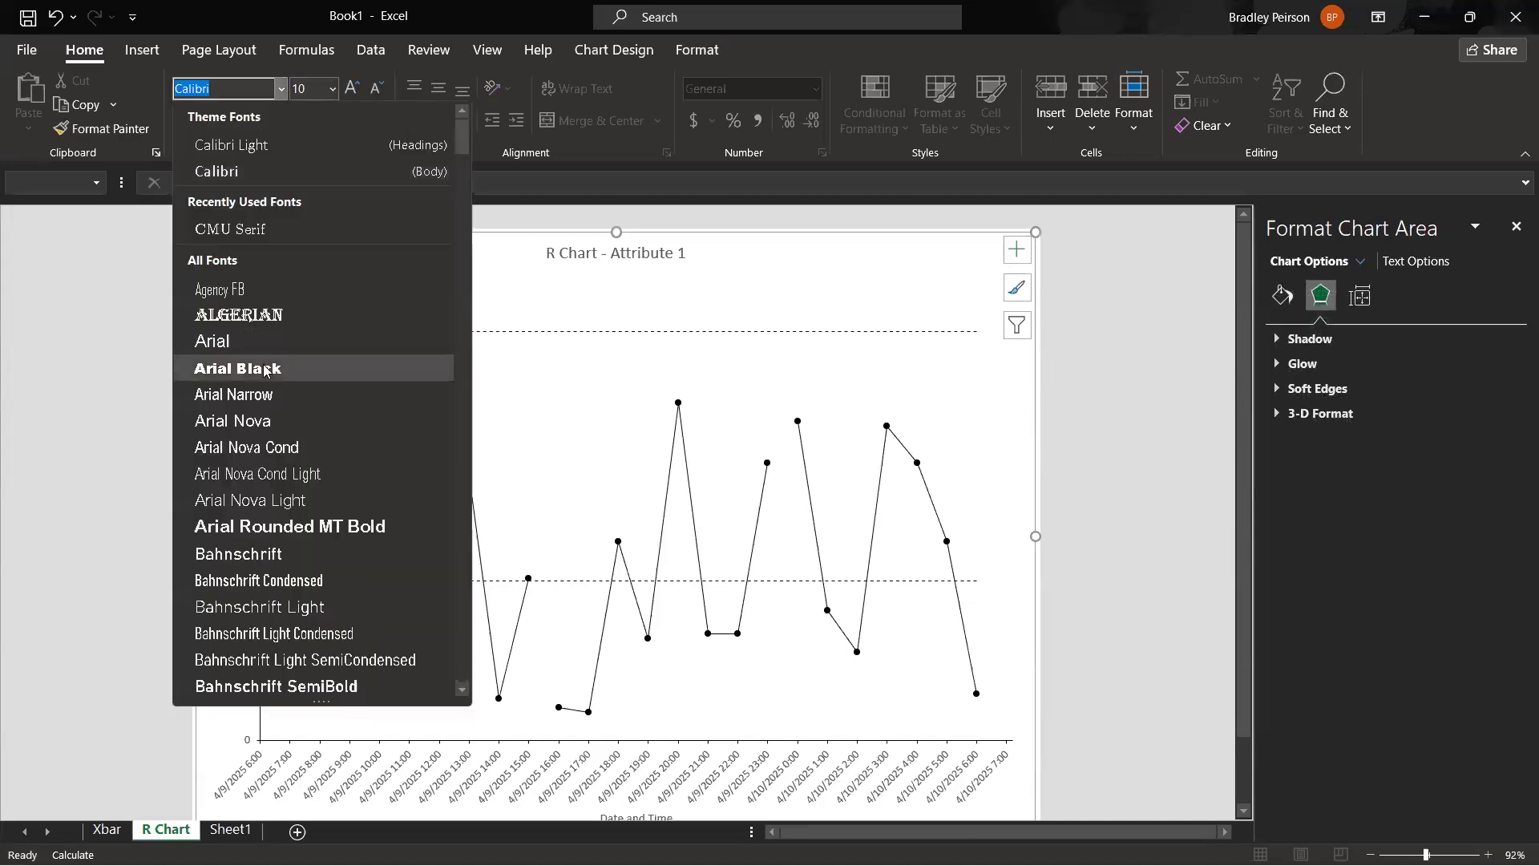
left_click(240, 229)
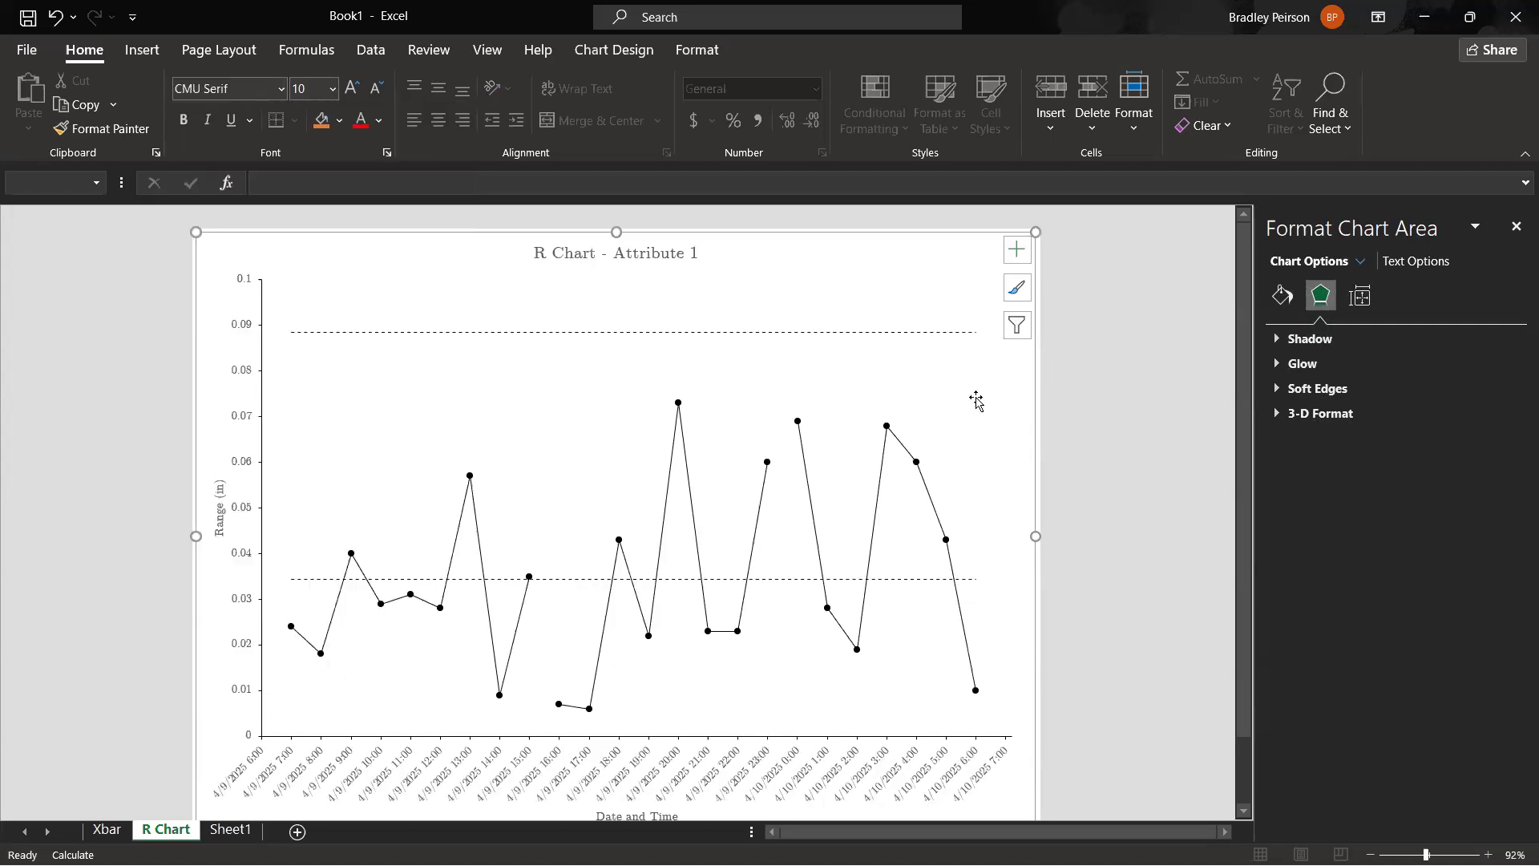
left_click(1090, 369)
scroll(1089, 375, "down", 1)
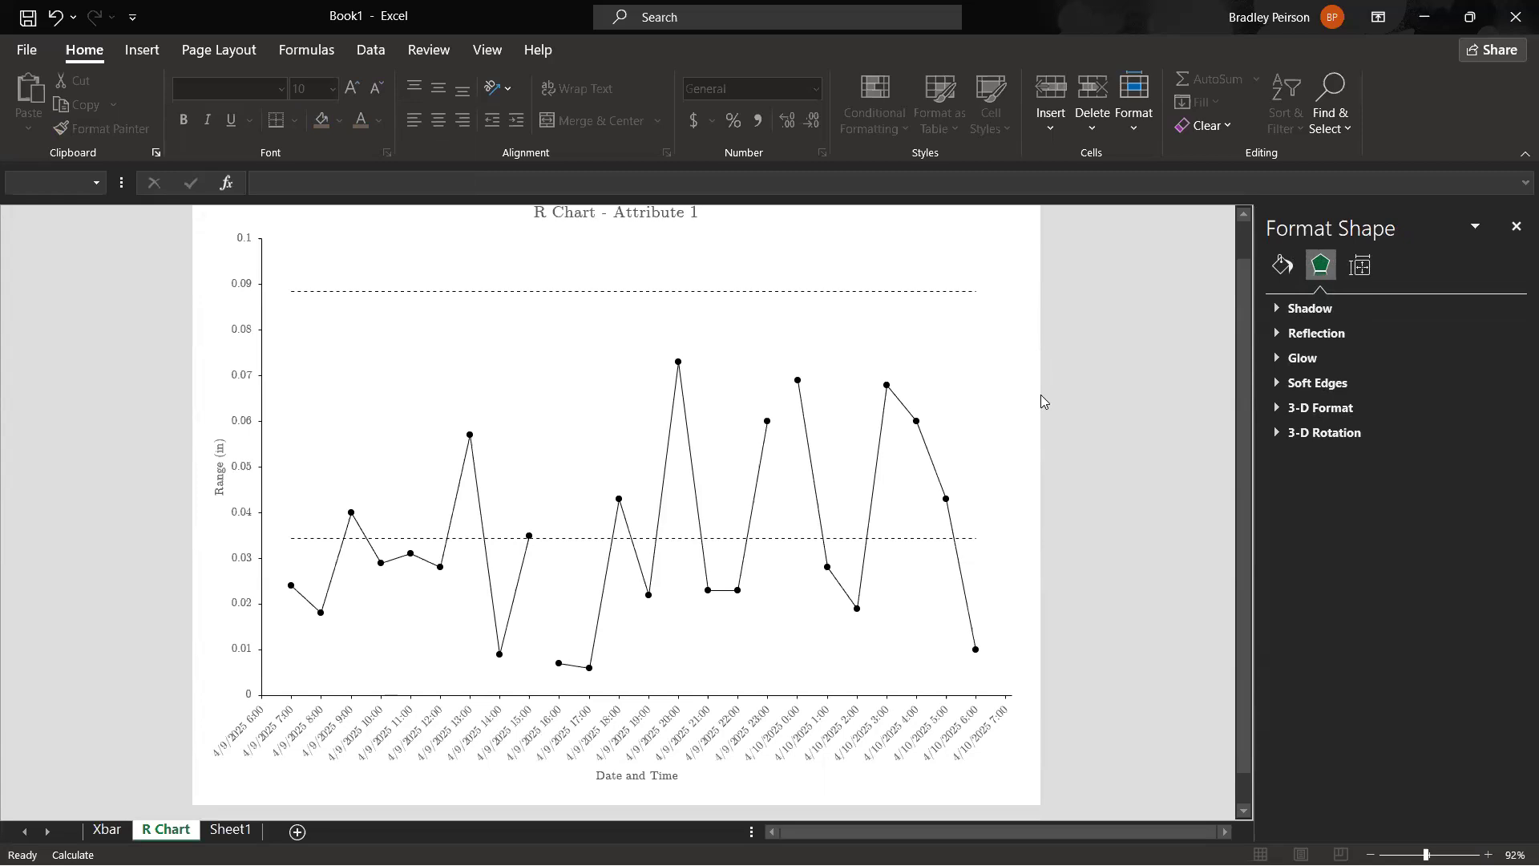
scroll(1041, 394, "up", 1)
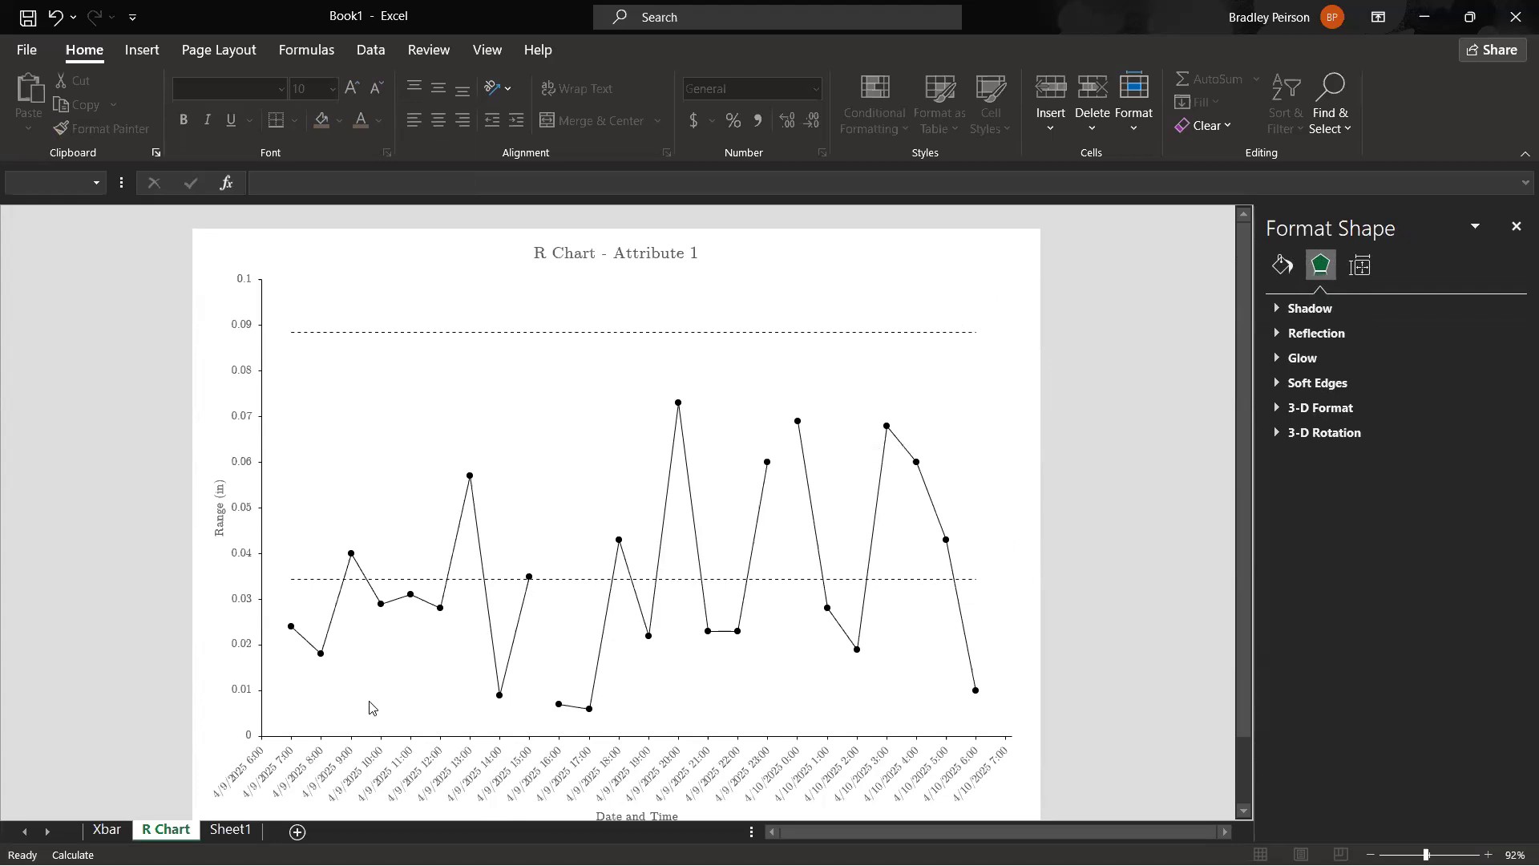
Step: Review the sample measurements in A2:D25 and the time values in A2:A25 on Sheet1
left_click(107, 830)
left_click(166, 830)
left_click(233, 830)
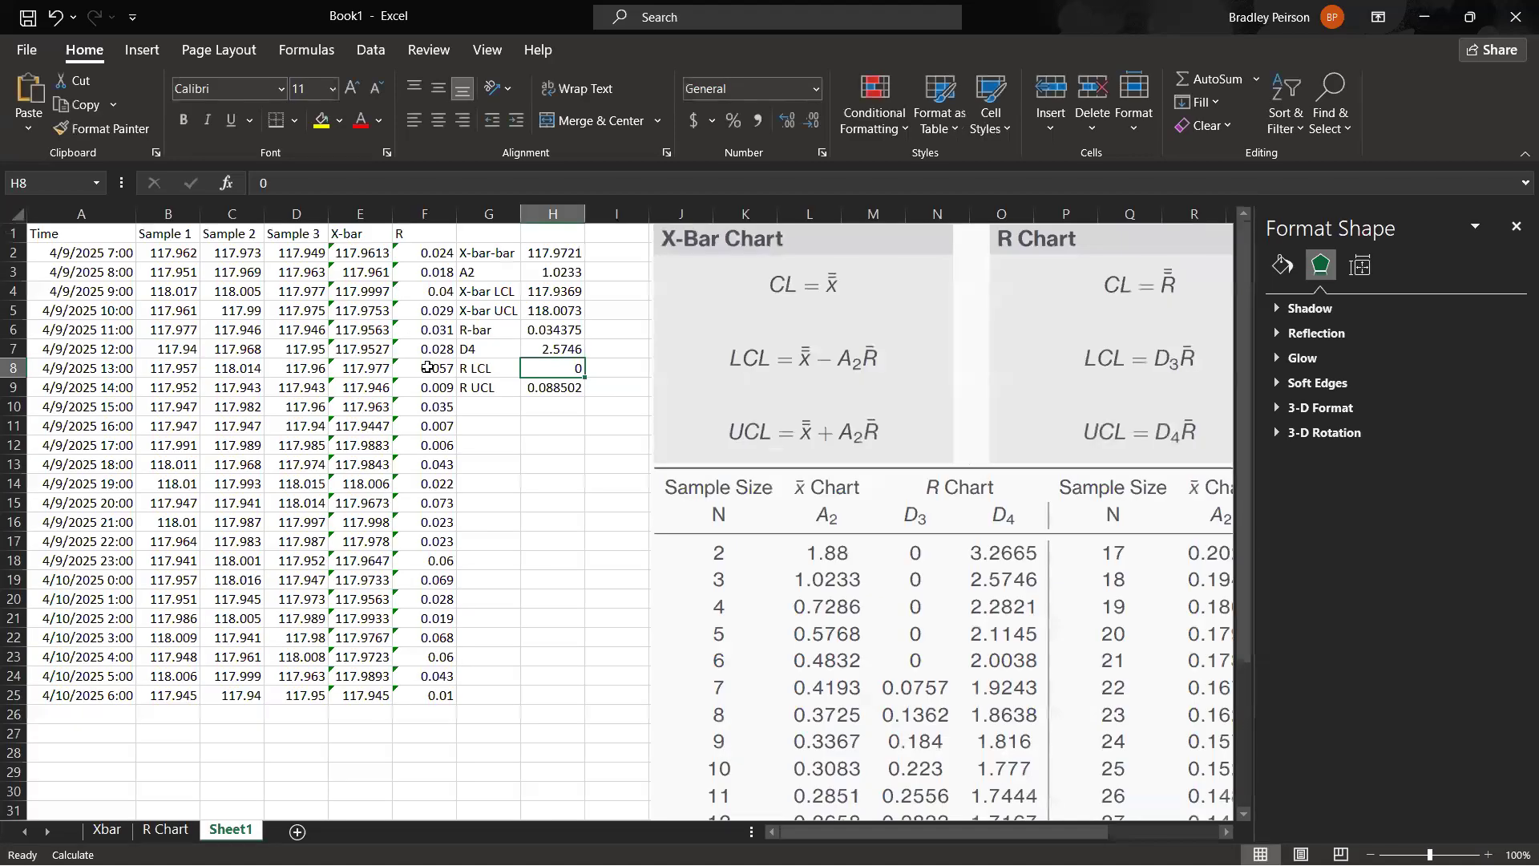
left_click_drag(101, 252, 310, 695)
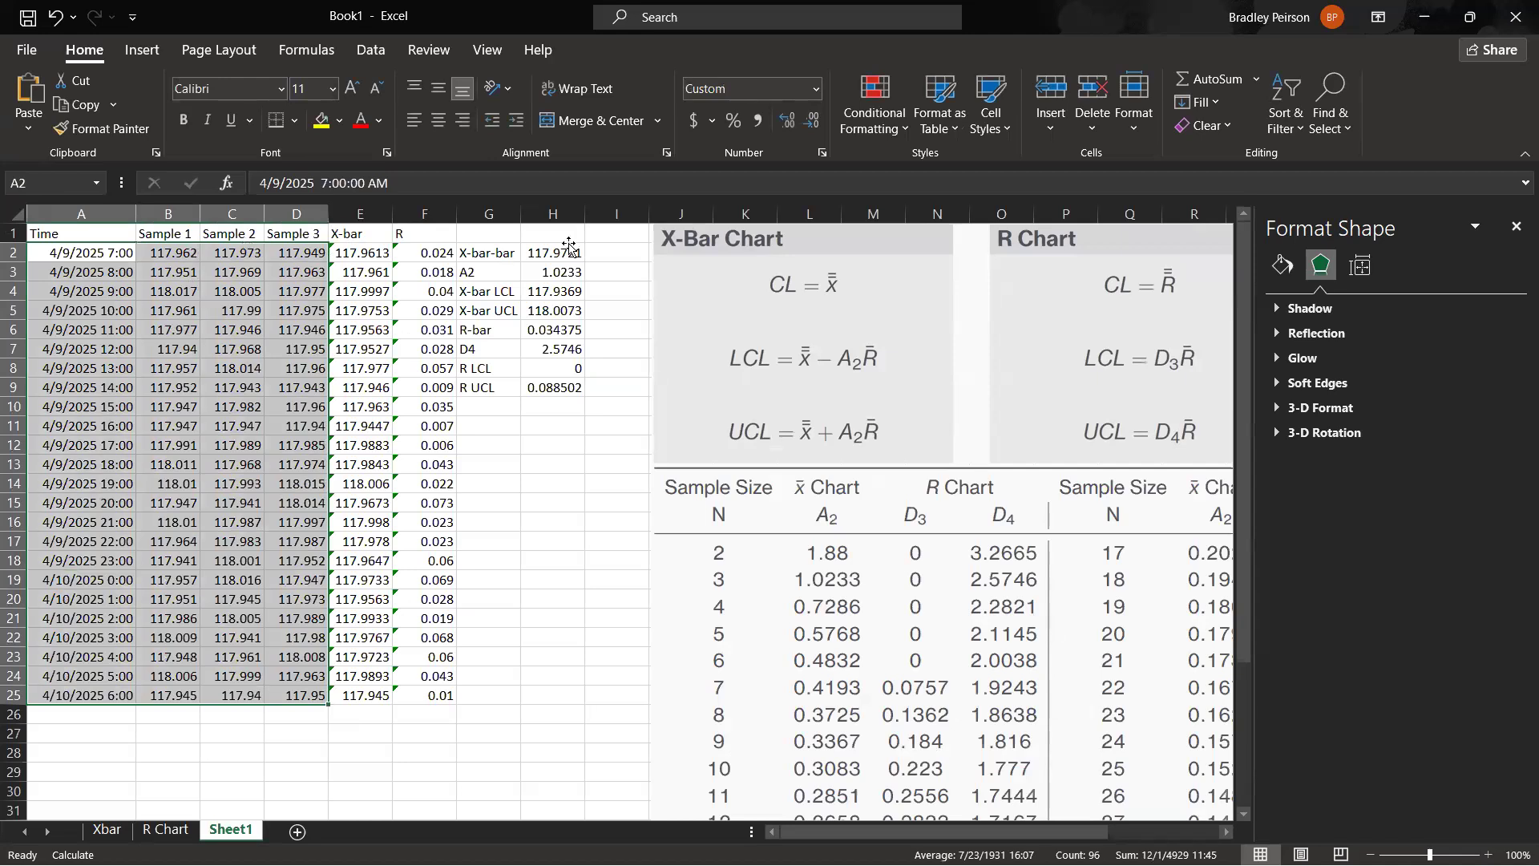
left_click(156, 383)
left_click(102, 255)
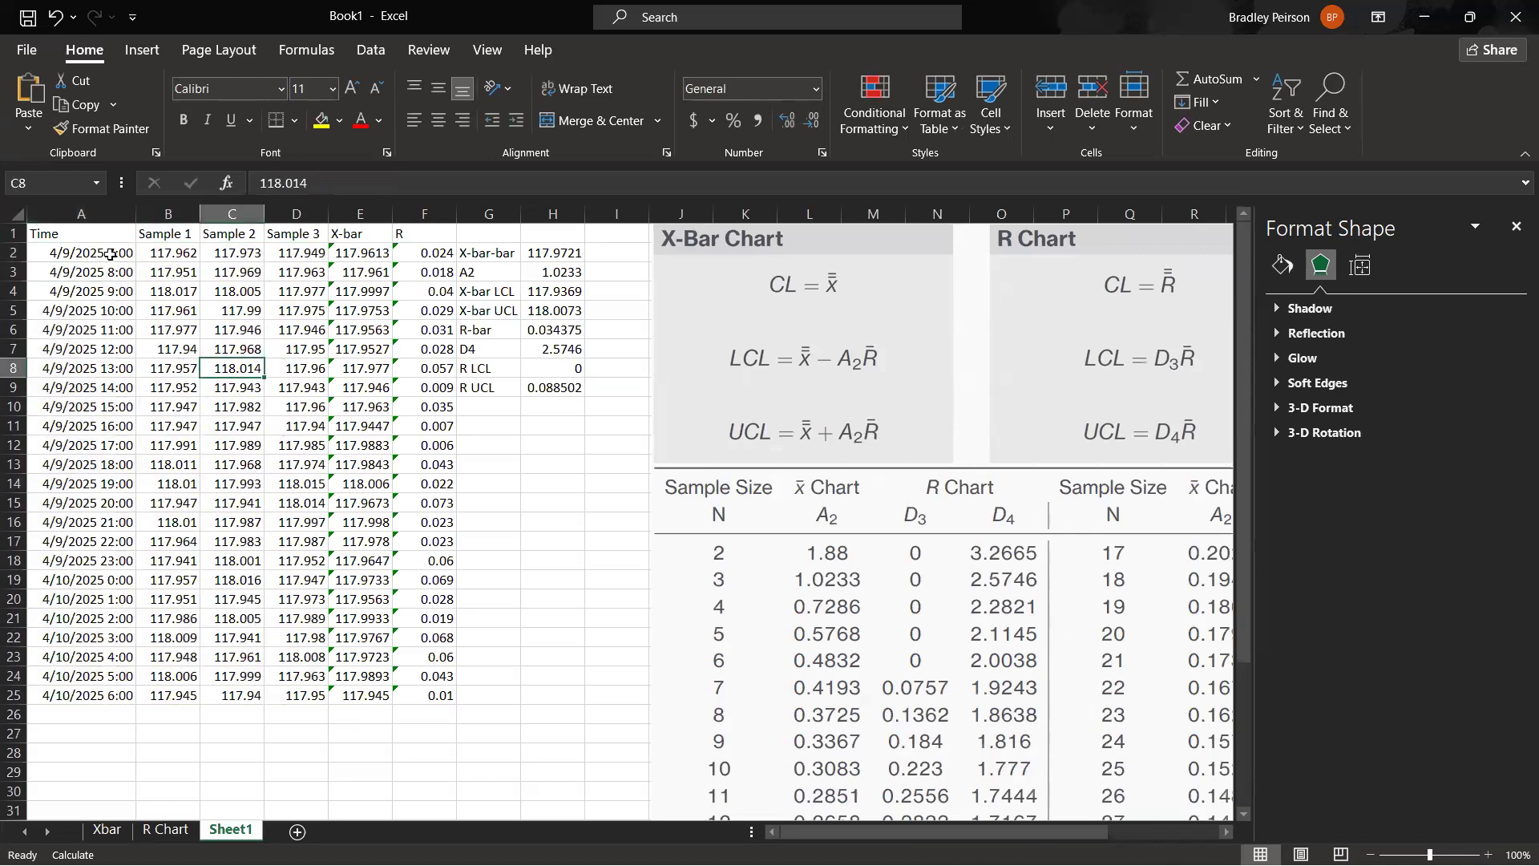
left_click(152, 657, "shift")
left_click(116, 694, "shift")
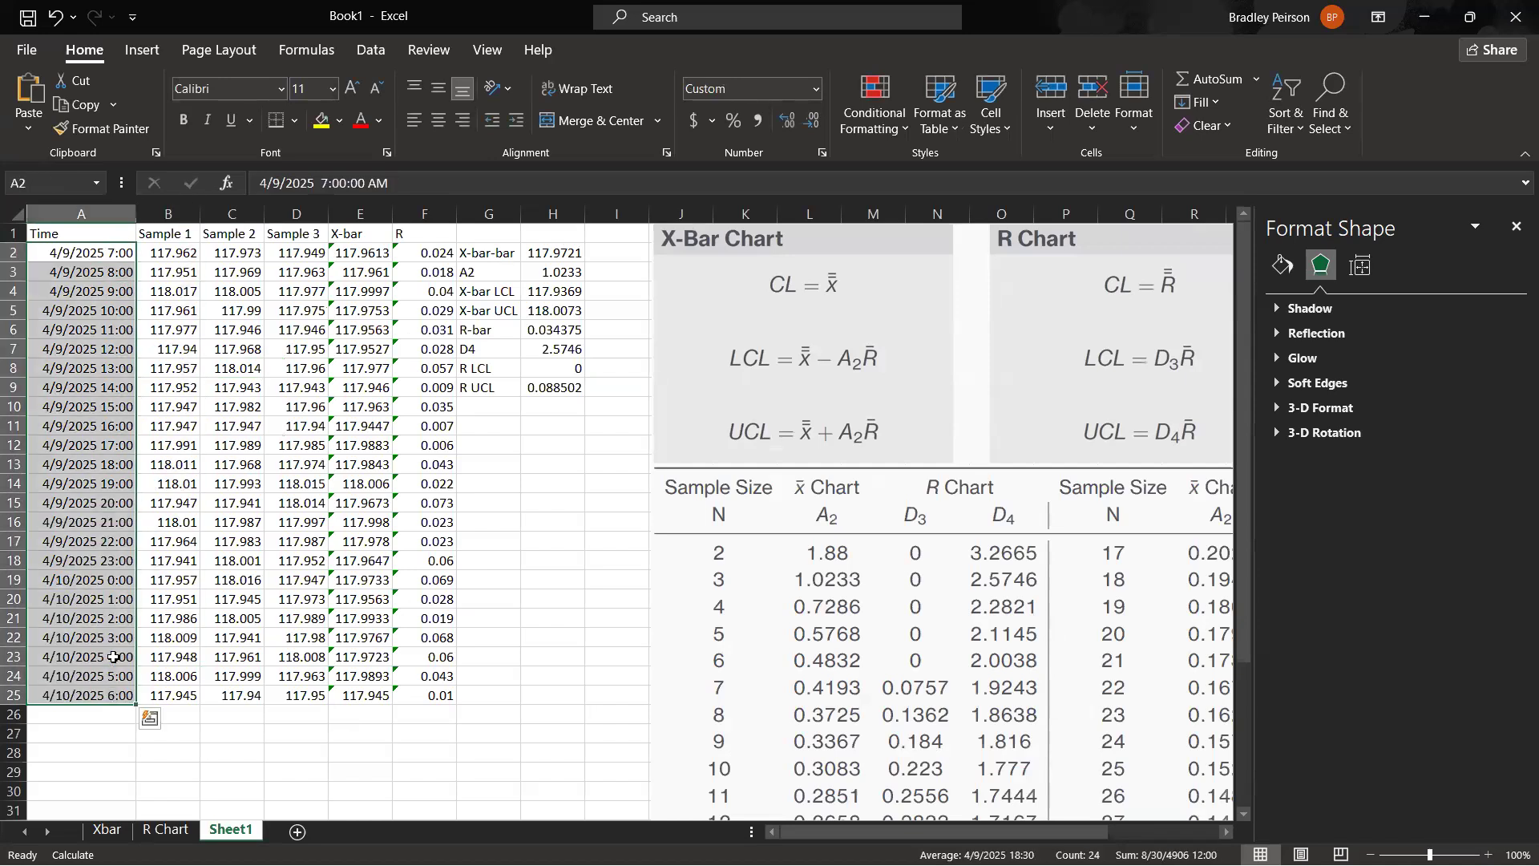
Step: Compare the finished X-bar and R chart sheets with each other and with the Sheet1 data
left_click(112, 833)
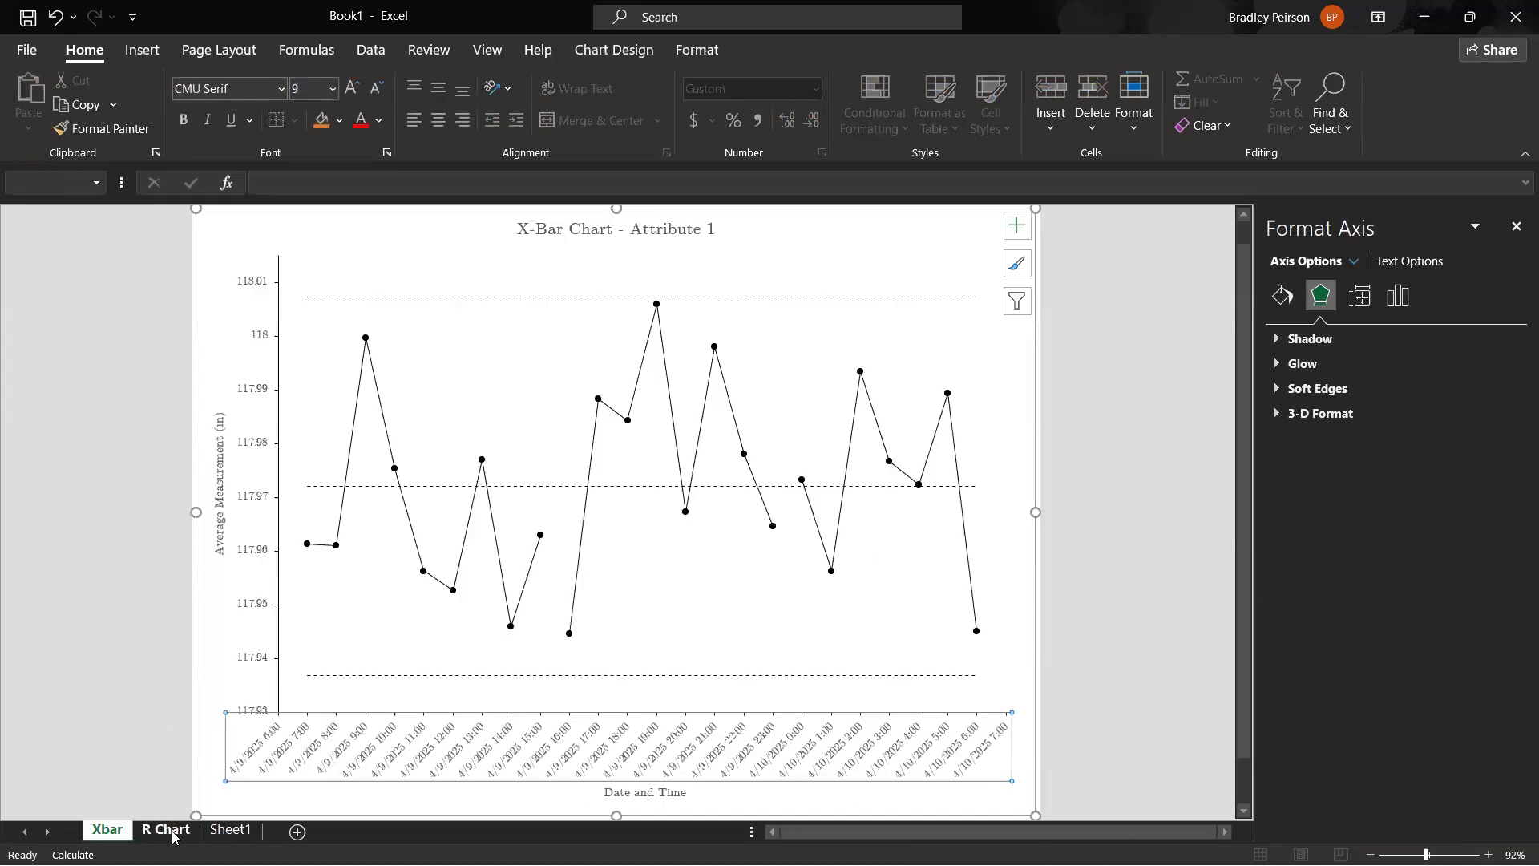
left_click(173, 833)
left_click(124, 827)
left_click(166, 829)
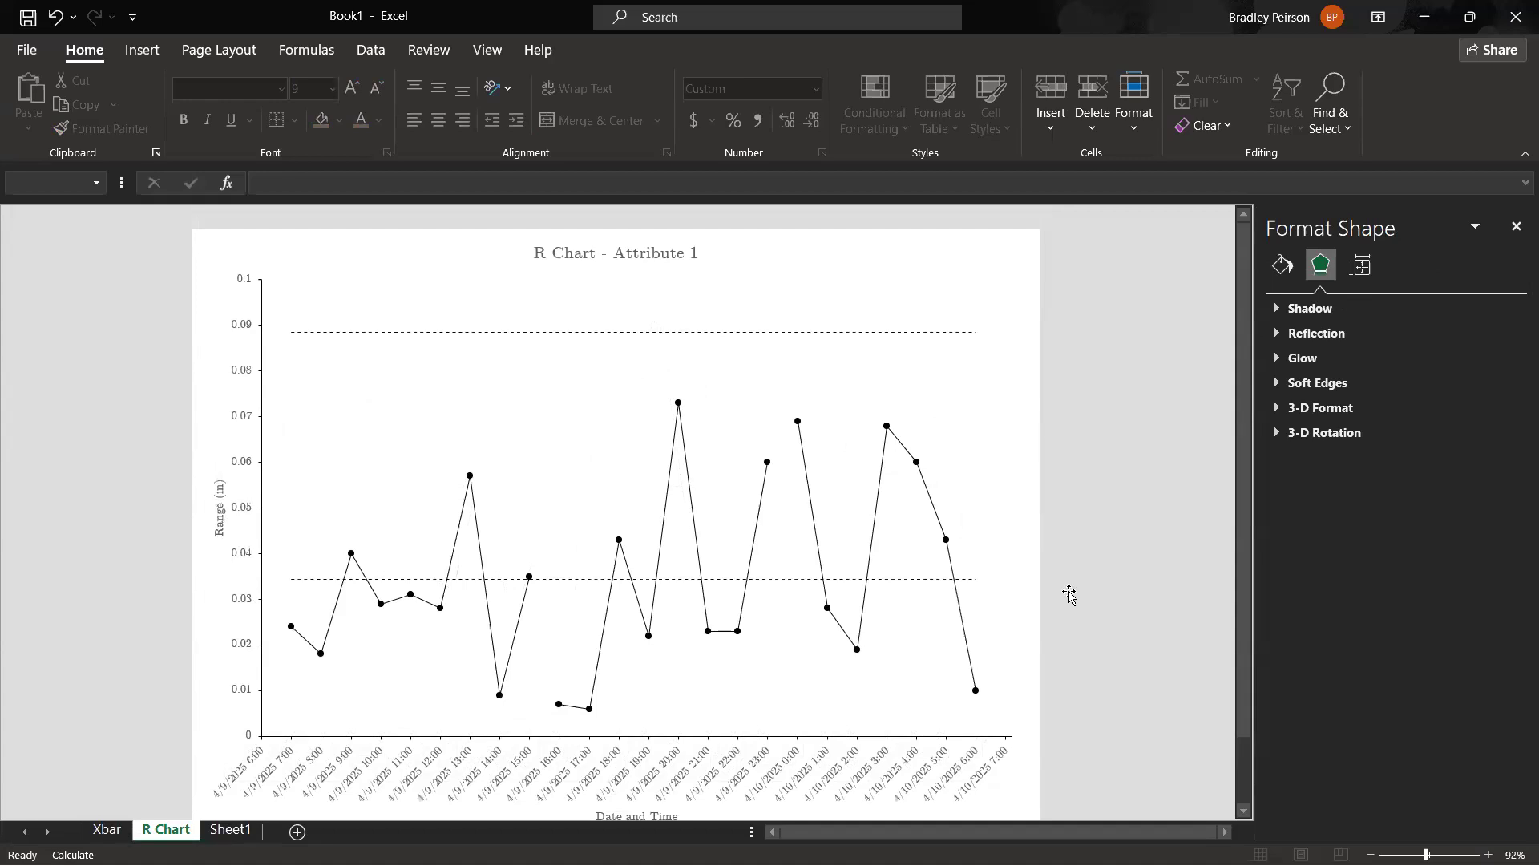
left_click(245, 830)
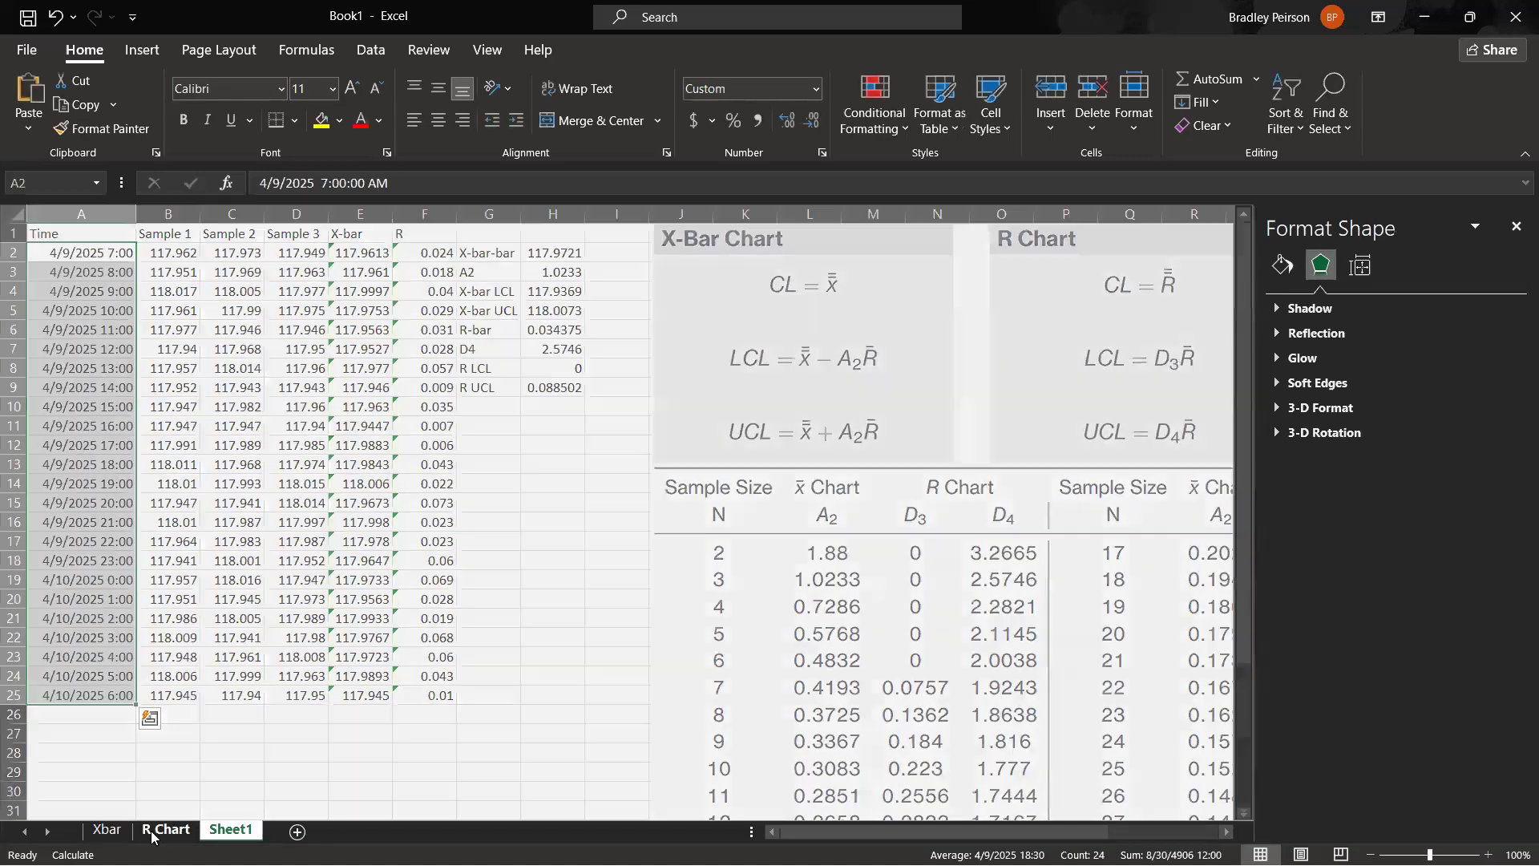
left_click(165, 830)
left_click(106, 831)
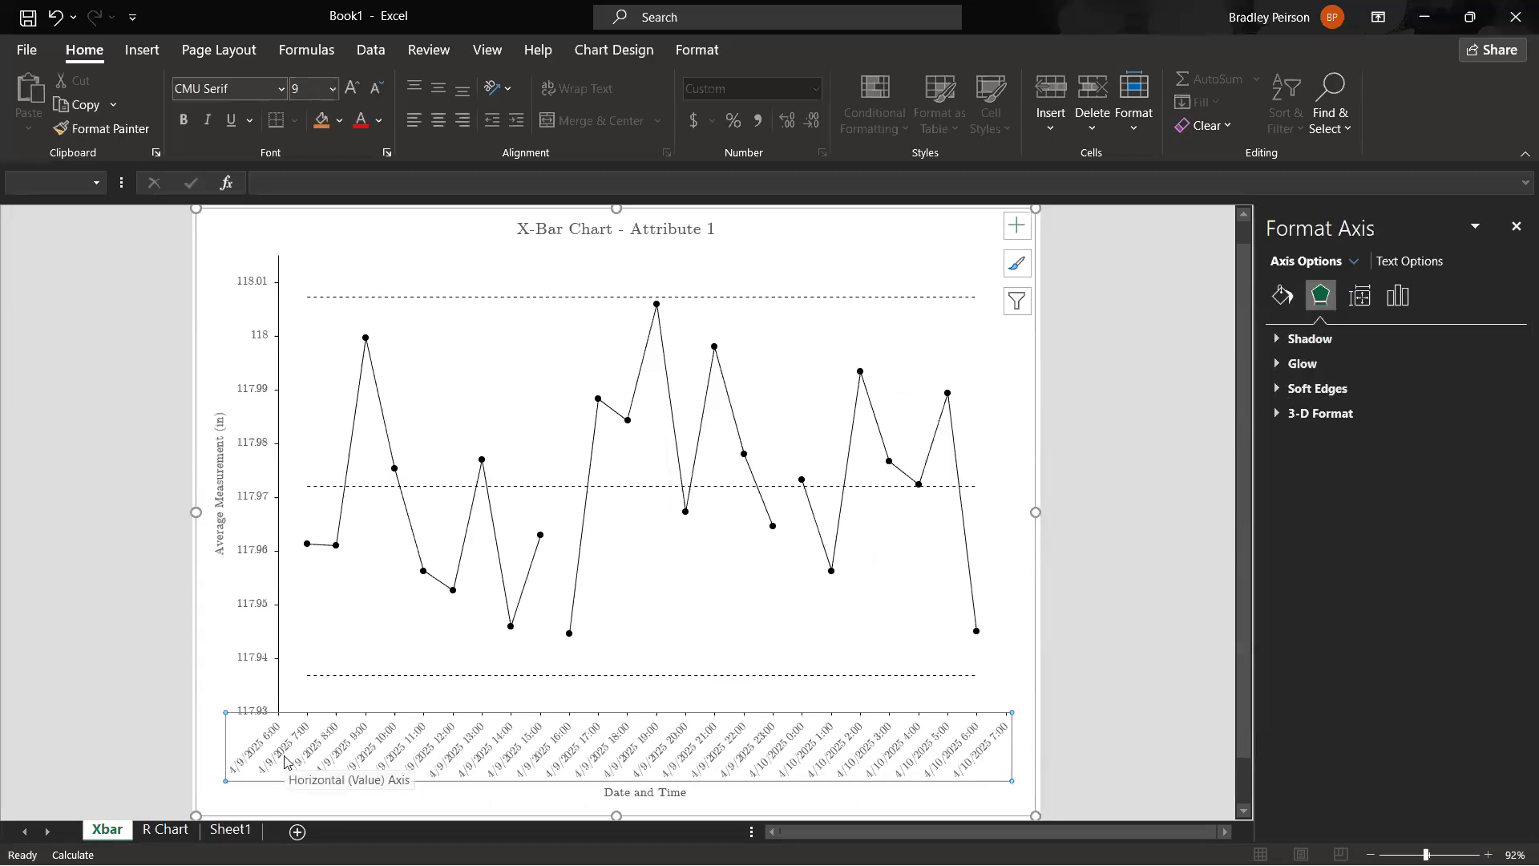